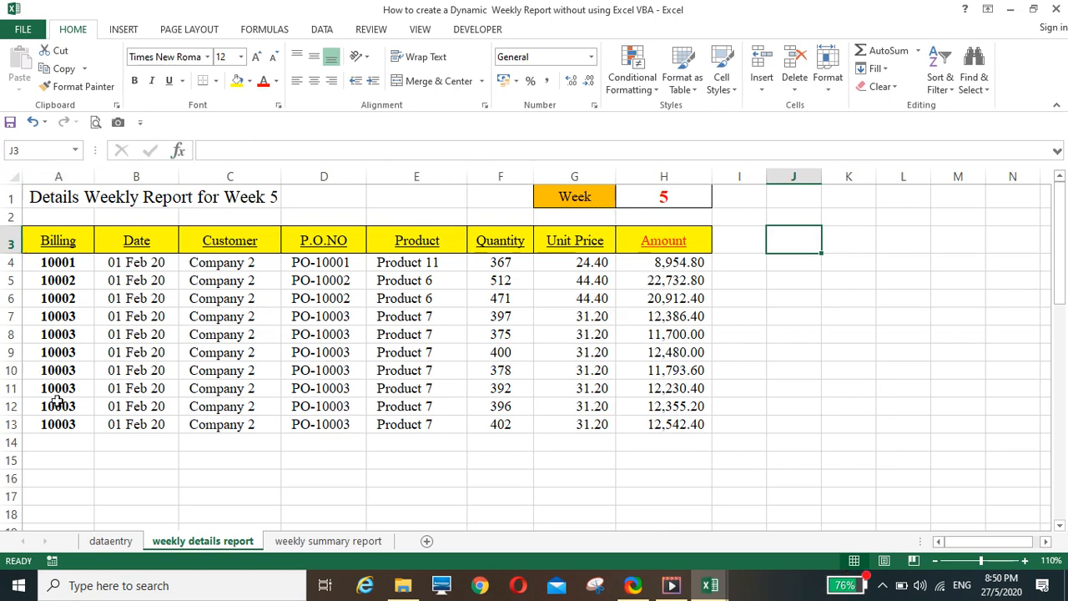
# Set the week number in cell H1 of the weekly details report to 6
pyautogui.click(649, 197)
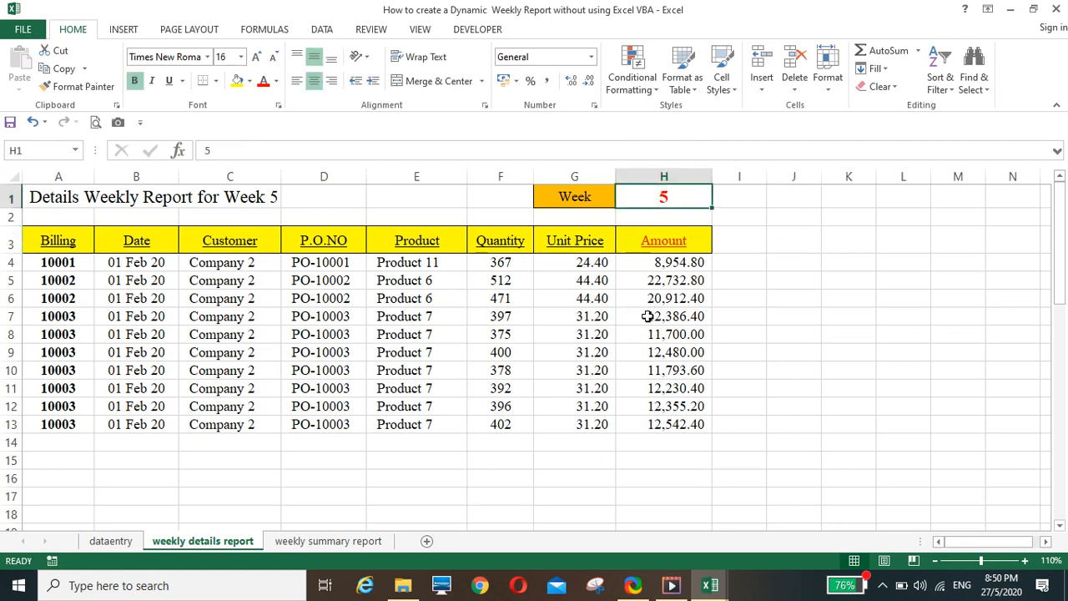
pyautogui.write('6')
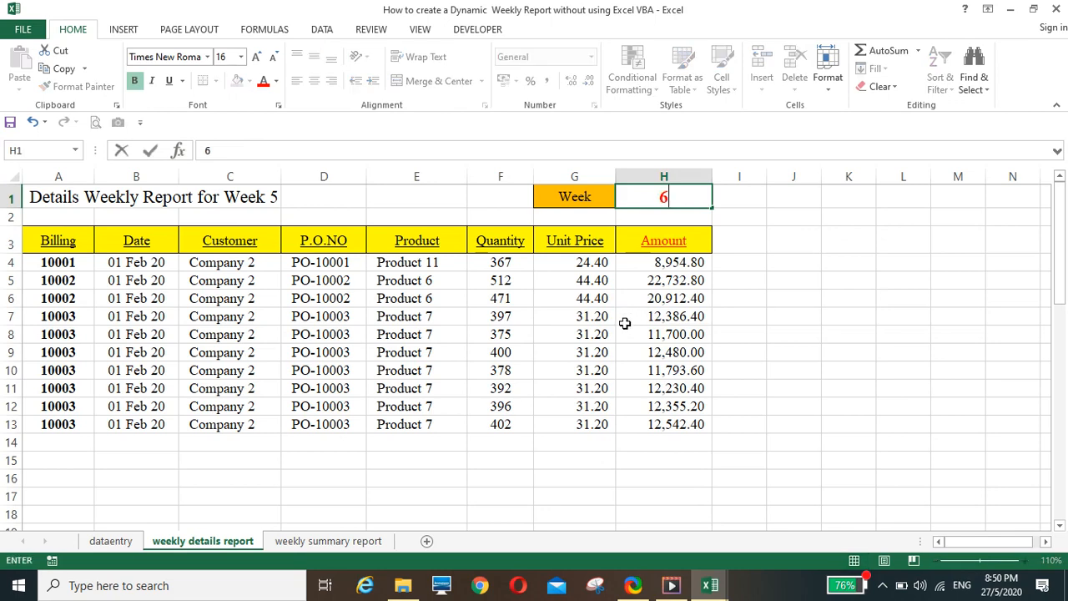
pyautogui.press('Return')
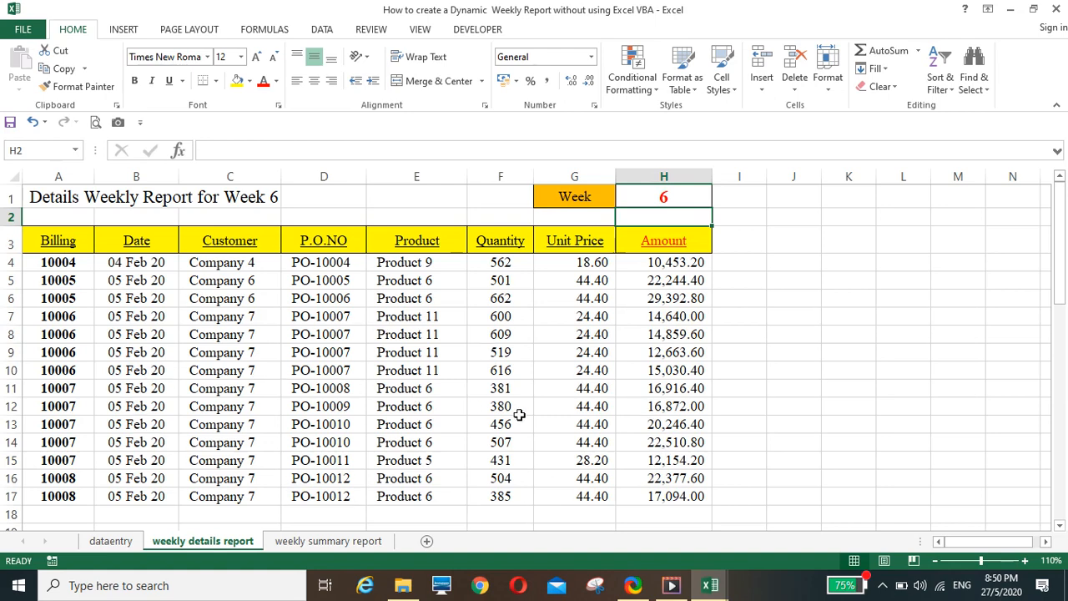
# Set the details report's week to 7 and inspect the first customer cell in the weekly summary report
pyautogui.click(648, 194)
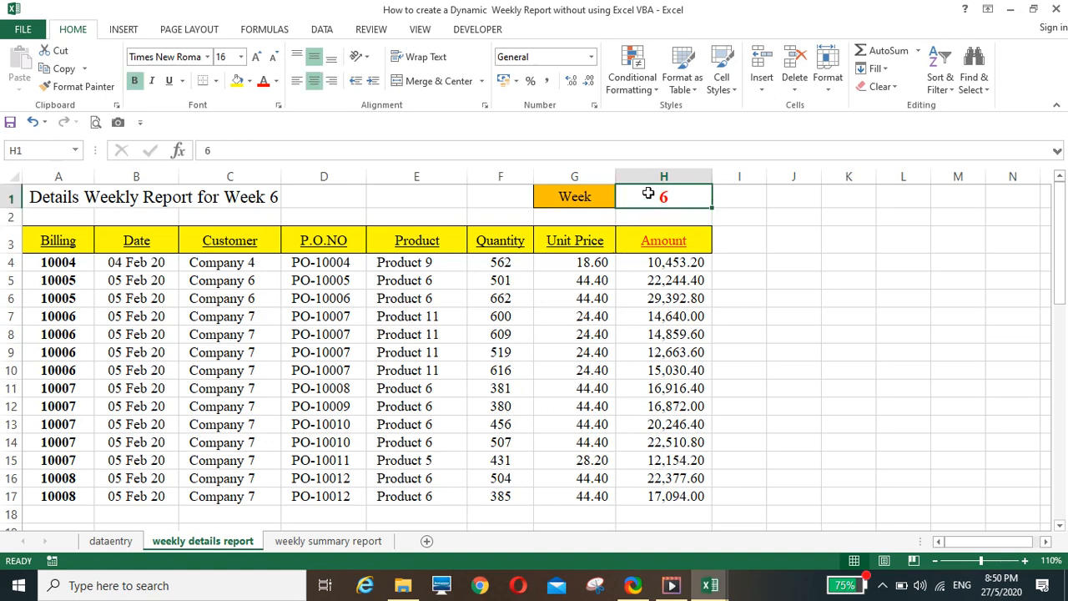
pyautogui.write('7')
pyautogui.press('Return')
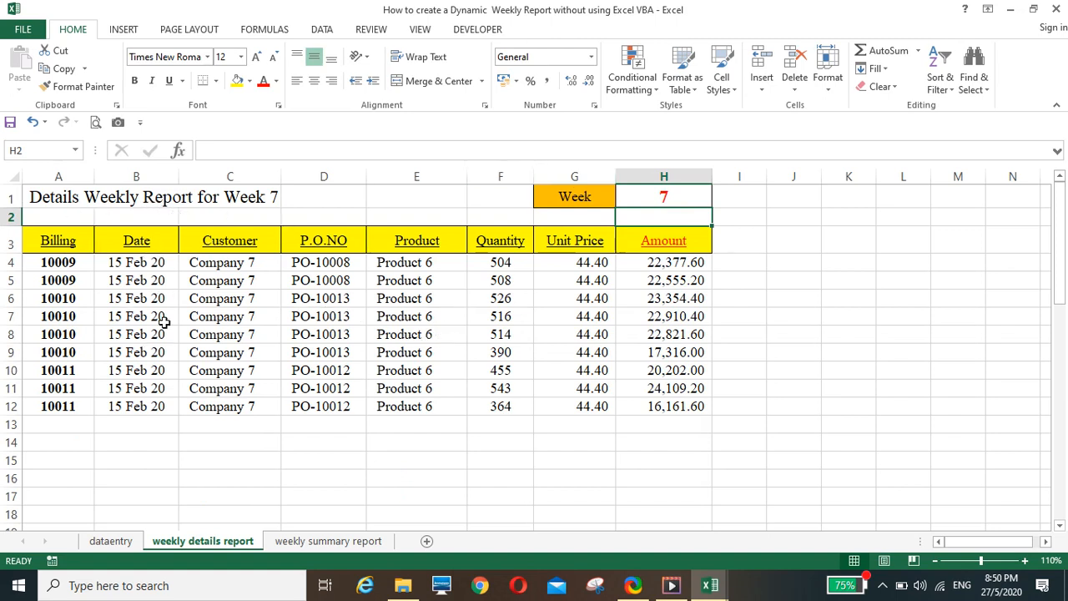
pyautogui.click(325, 541)
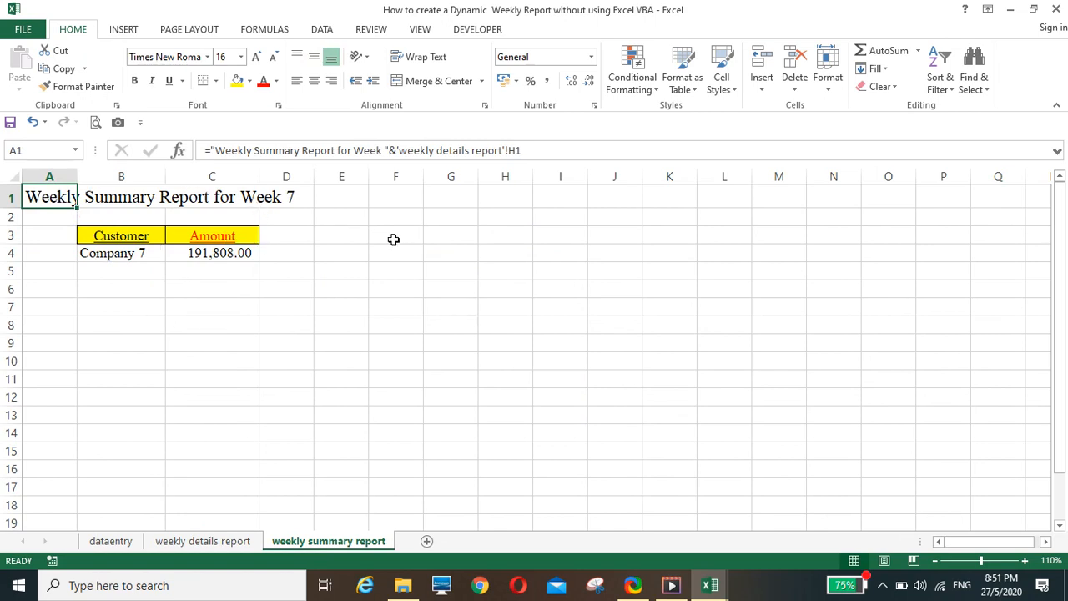
pyautogui.click(121, 255)
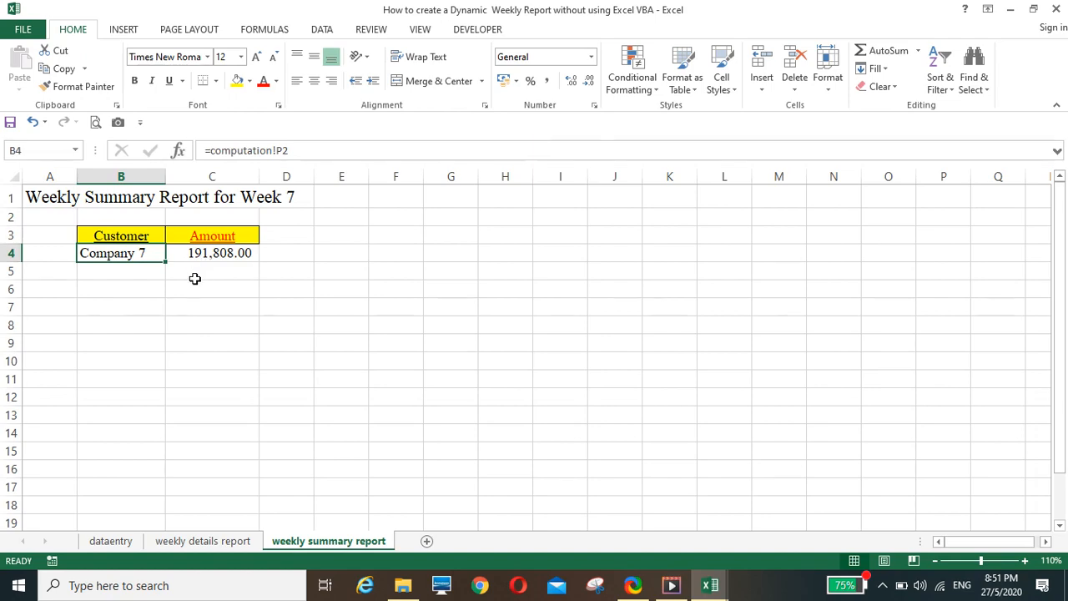
# Return to the weekly details report, set the week to 8 and view the weekly summary report
pyautogui.click(202, 541)
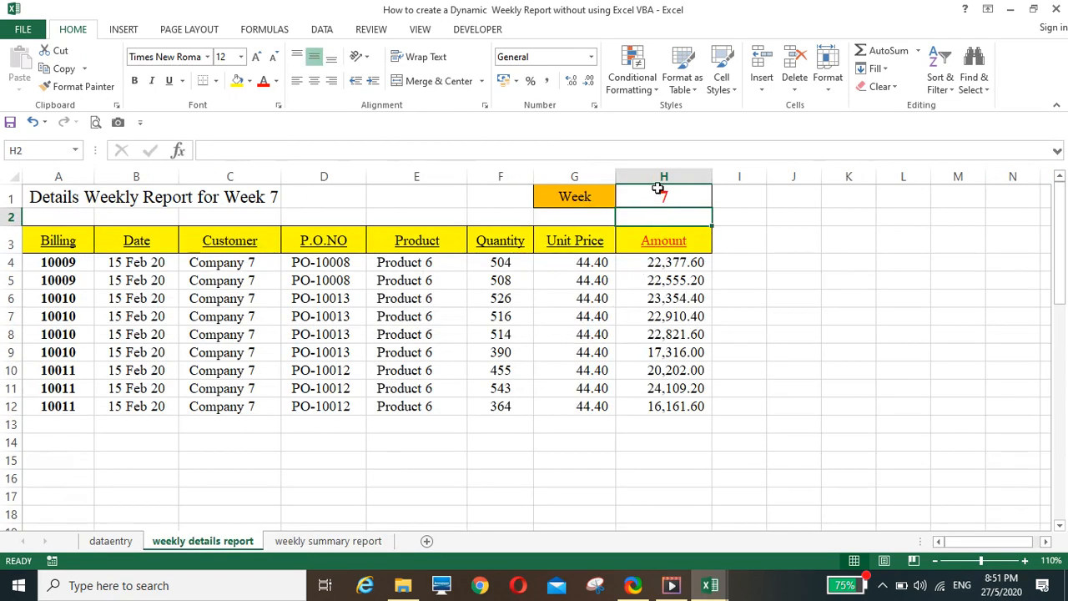
pyautogui.click(660, 192)
pyautogui.write('8')
pyautogui.press('Return')
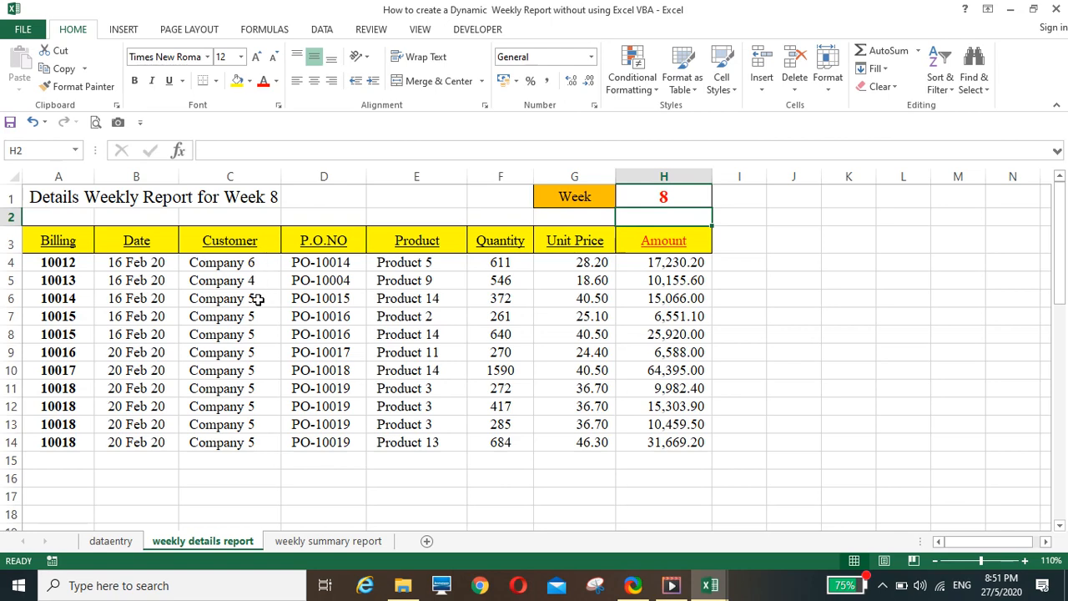
pyautogui.click(297, 541)
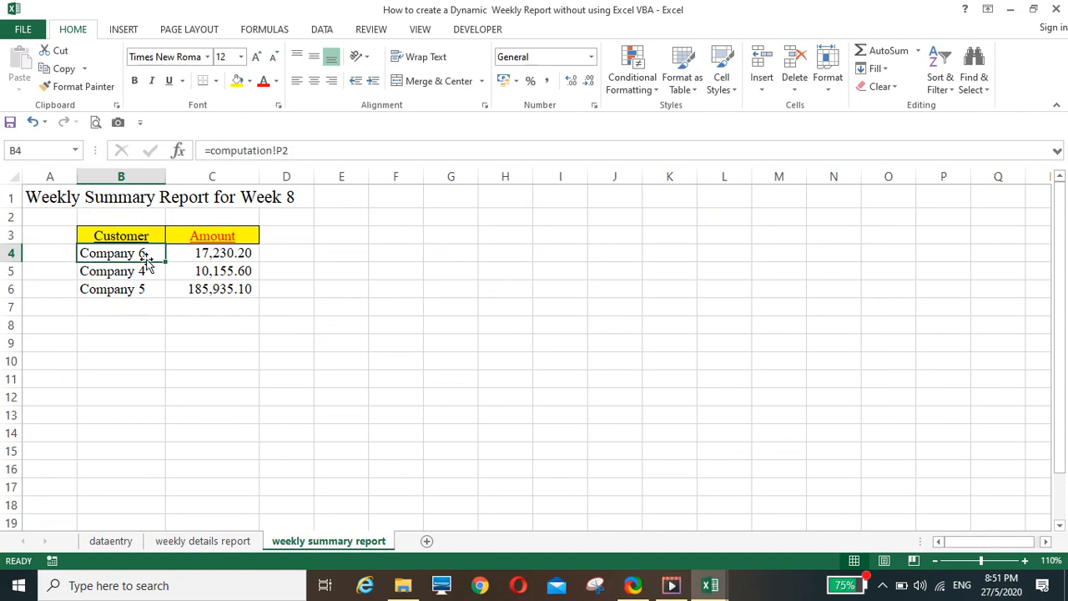
# Set the week in the weekly details report to 9, look through its rows and view the weekly summary report
pyautogui.click(247, 544)
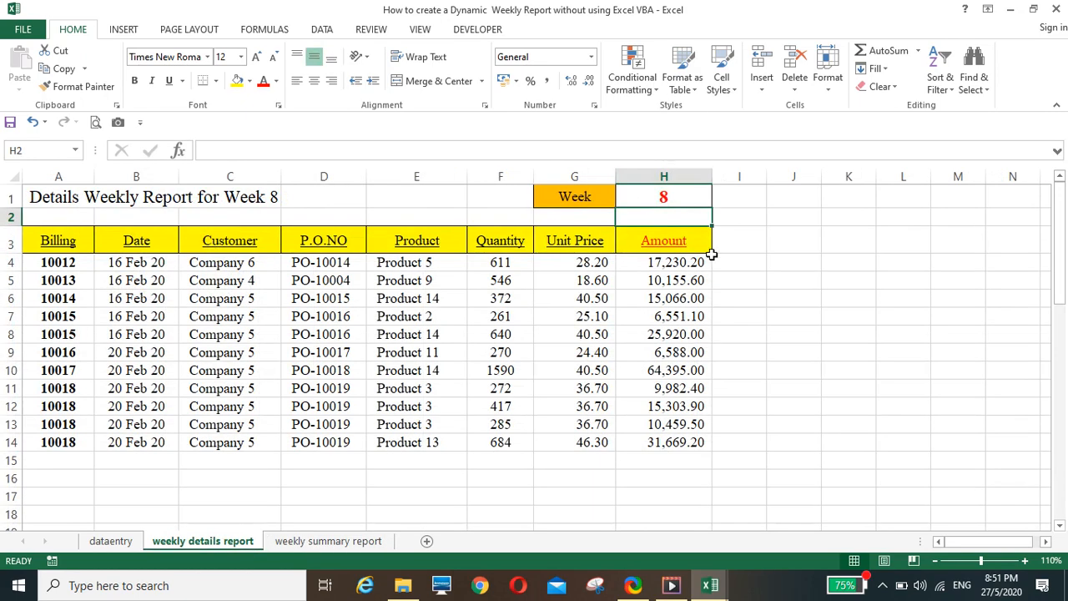
pyautogui.click(676, 190)
pyautogui.write('9')
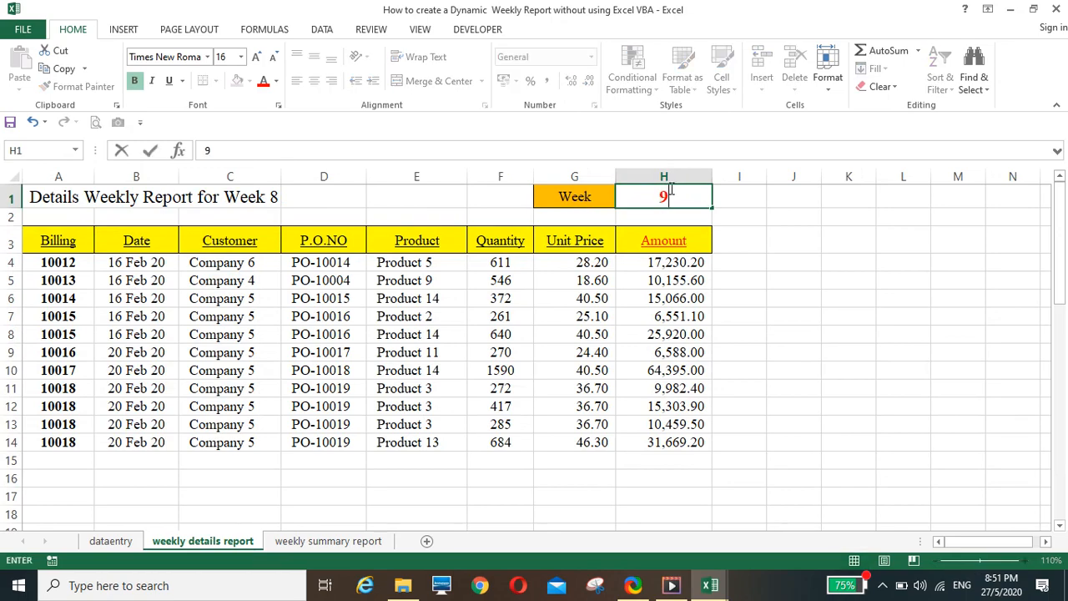
pyautogui.press('Return')
pyautogui.scroll(-3, 403, 357)
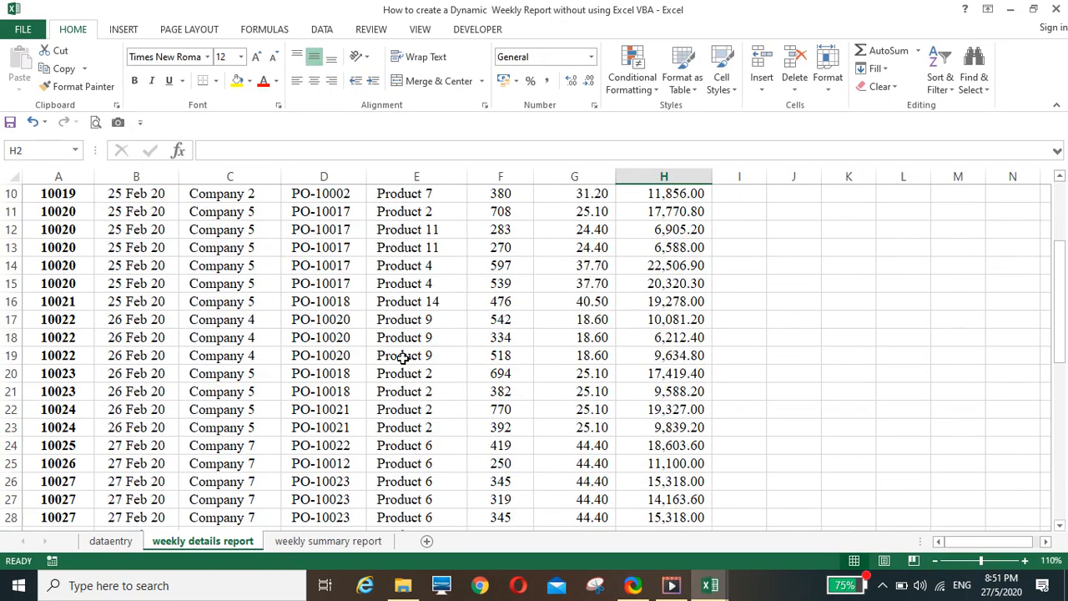
pyautogui.scroll(3, 392, 344)
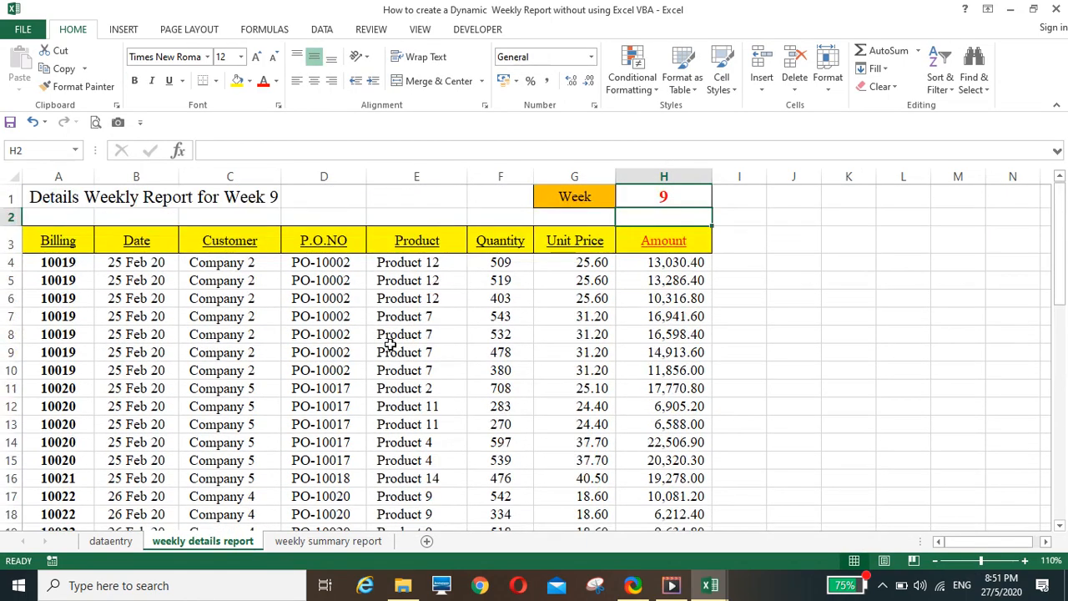
pyautogui.click(315, 544)
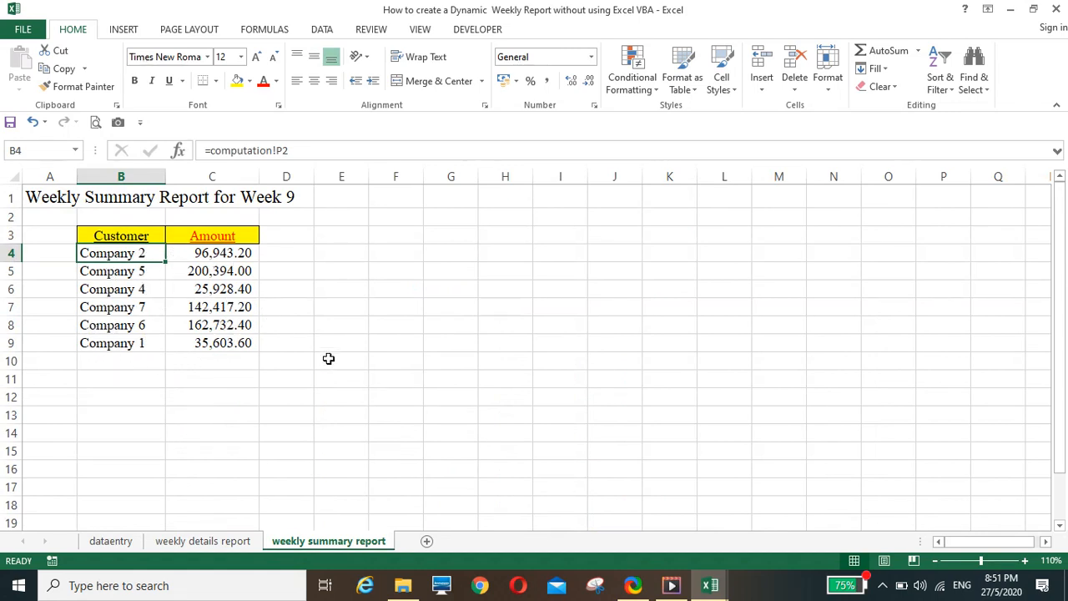
# Compare the weekly details and weekly summary reports for week 9, ending on the week cell H1
pyautogui.click(213, 542)
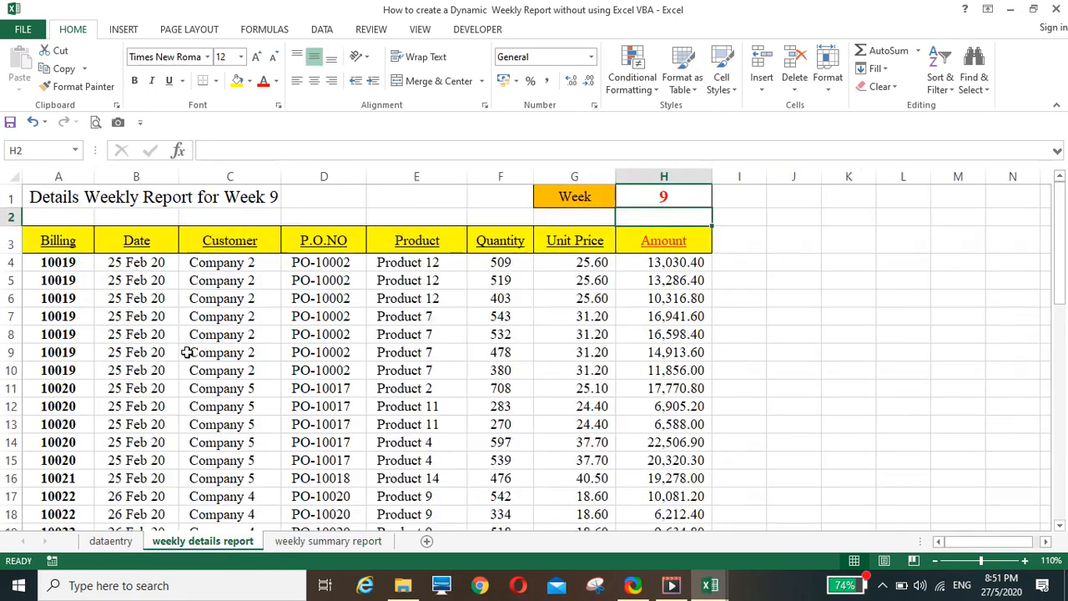
pyautogui.click(292, 542)
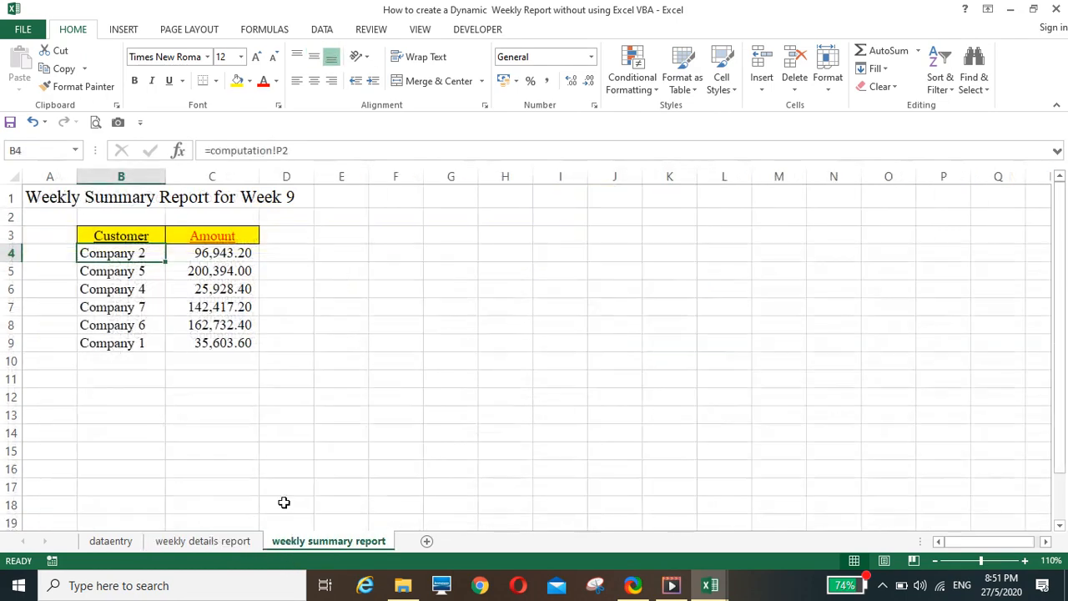
pyautogui.click(238, 545)
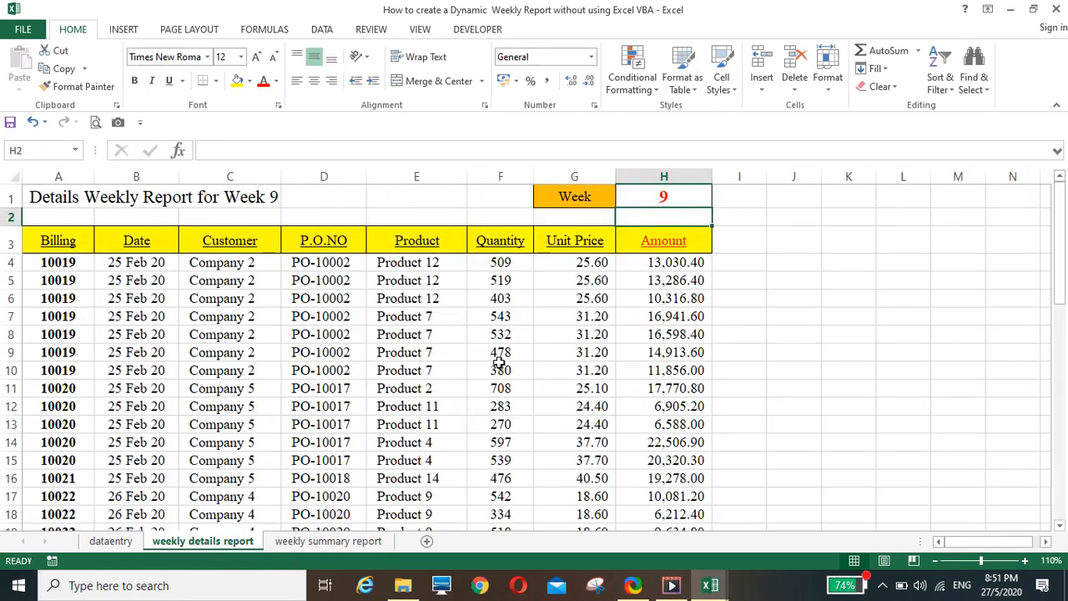
pyautogui.click(630, 200)
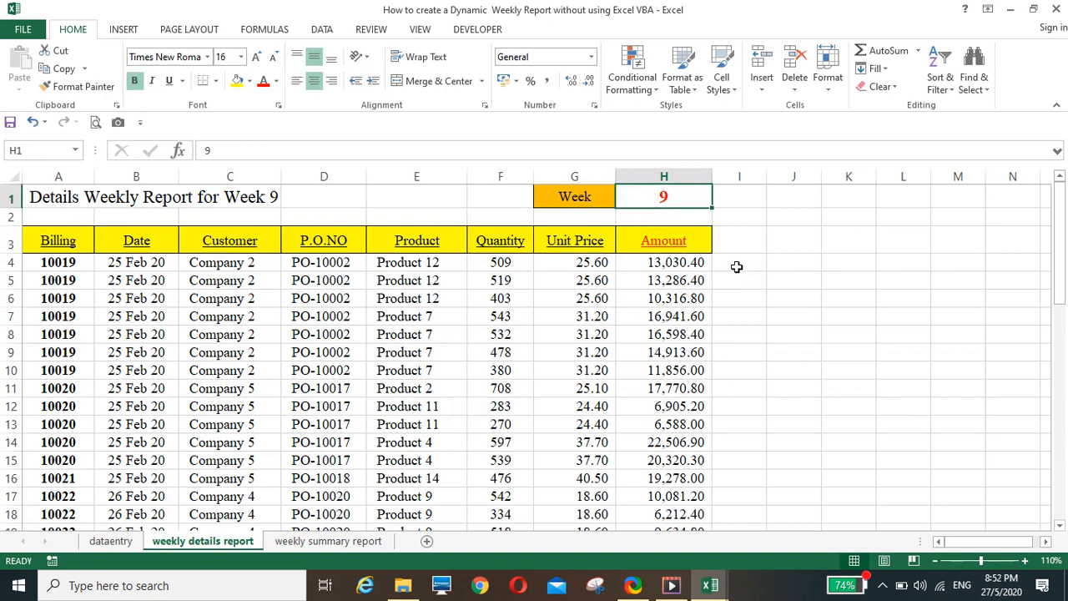
# View the dataentry sheet and switch to the other open Excel workbook, which contains the computation sheet
pyautogui.click(111, 542)
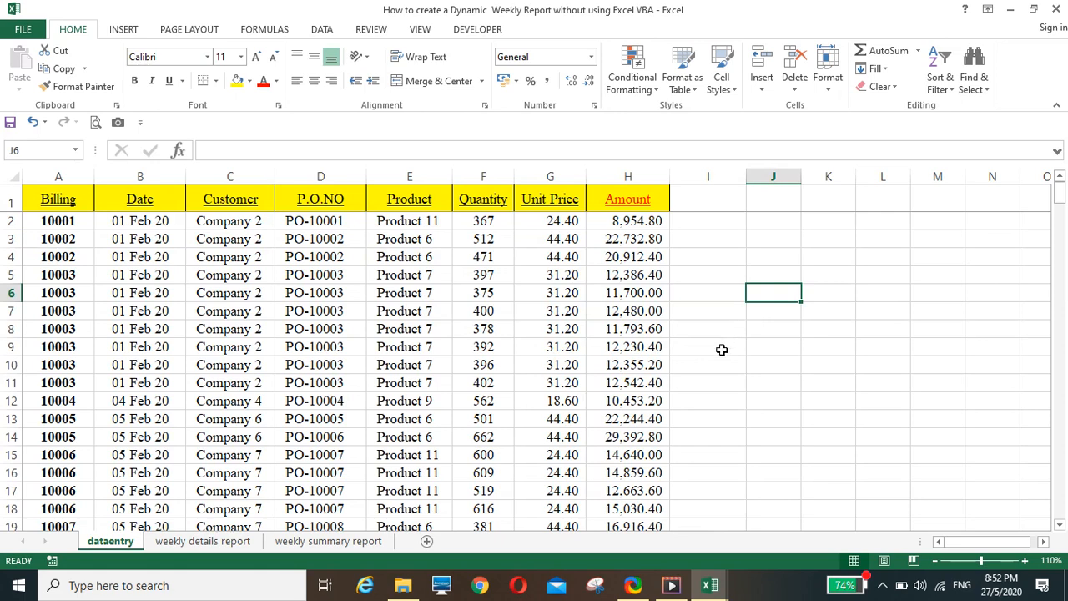
pyautogui.moveTo(709, 586)
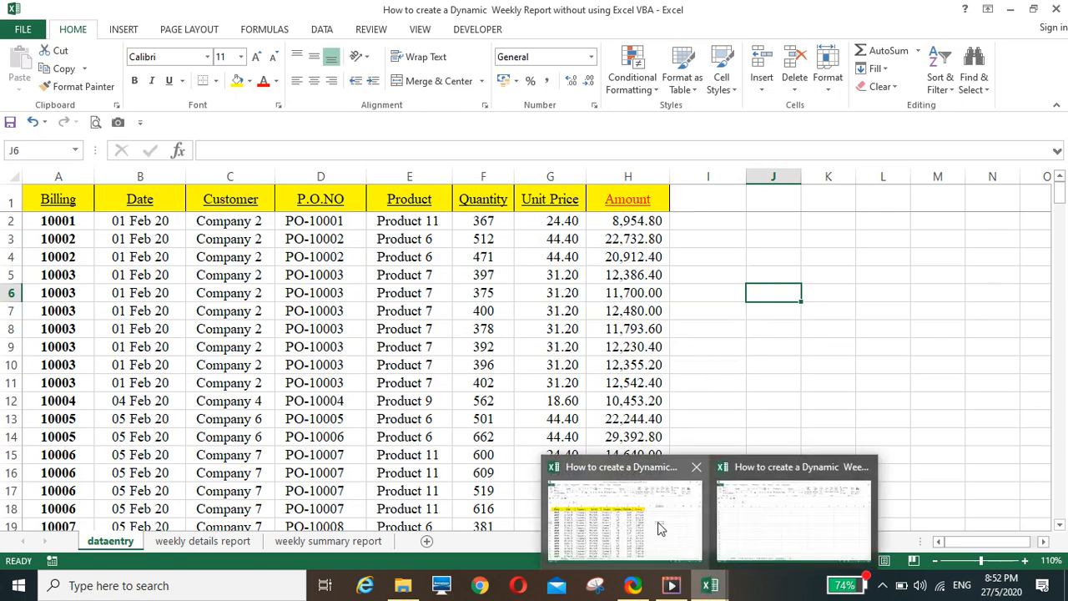
pyautogui.click(766, 520)
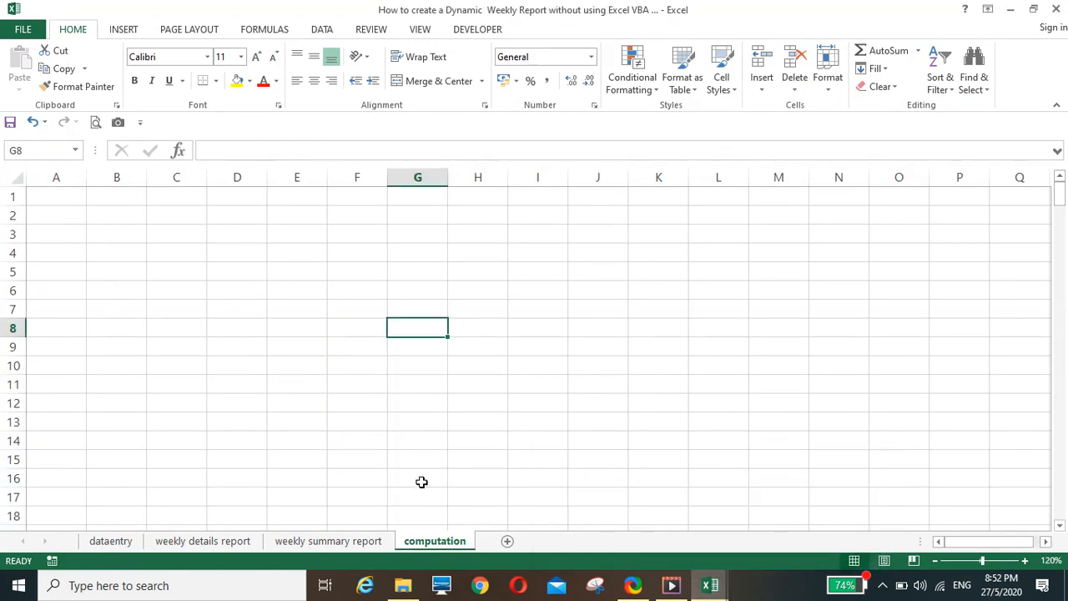
# Examine the repeated billing numbers in column A of the dataentry sheet
pyautogui.click(121, 542)
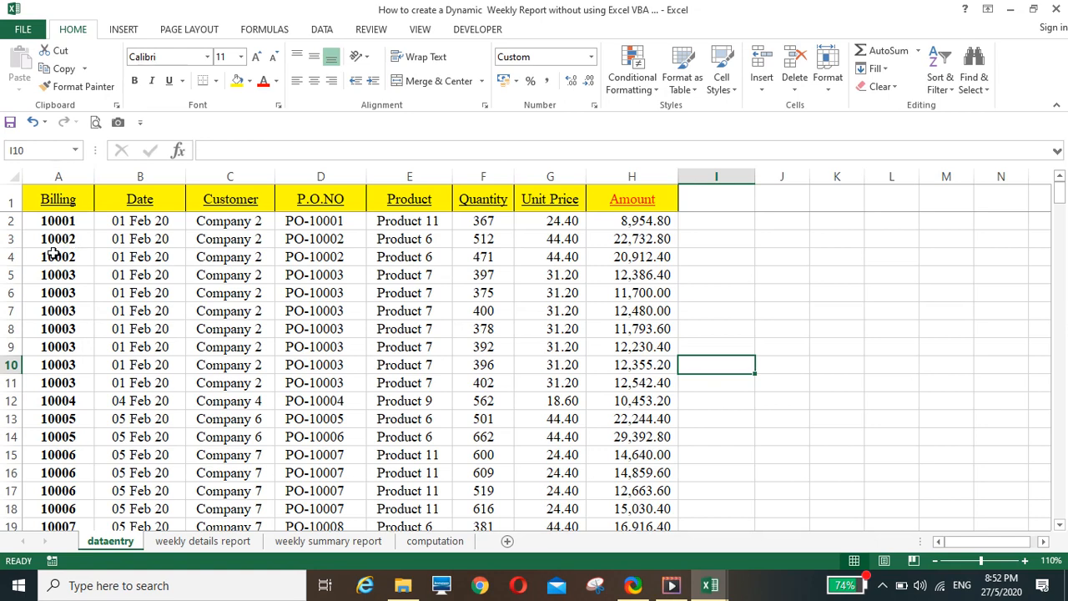
pyautogui.moveTo(62, 239); pyautogui.dragTo(56, 381)
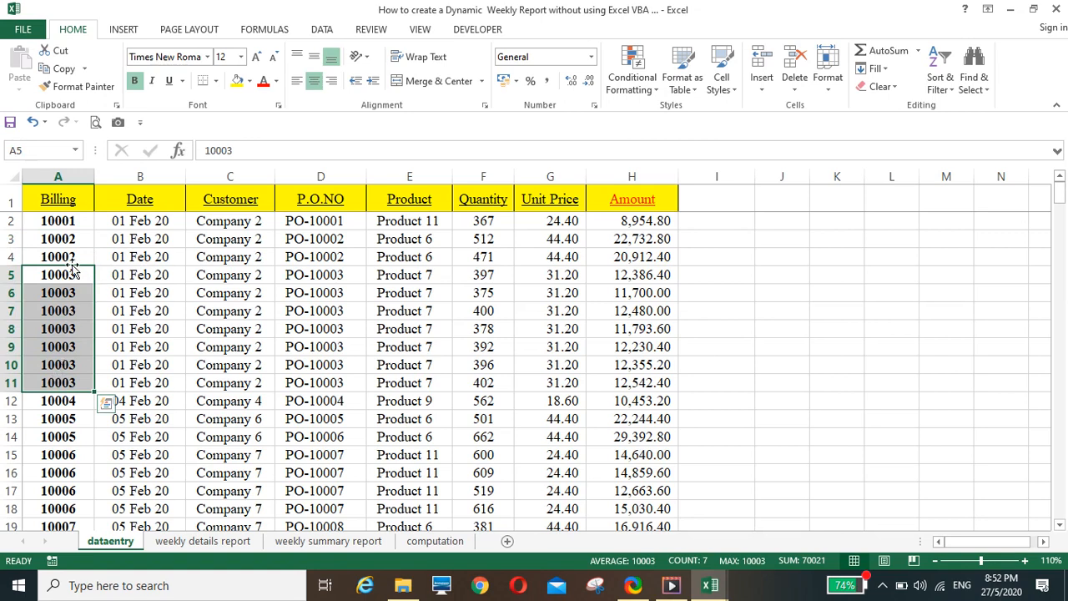
pyautogui.moveTo(69, 239); pyautogui.dragTo(69, 381)
pyautogui.moveTo(74, 239); pyautogui.dragTo(77, 260)
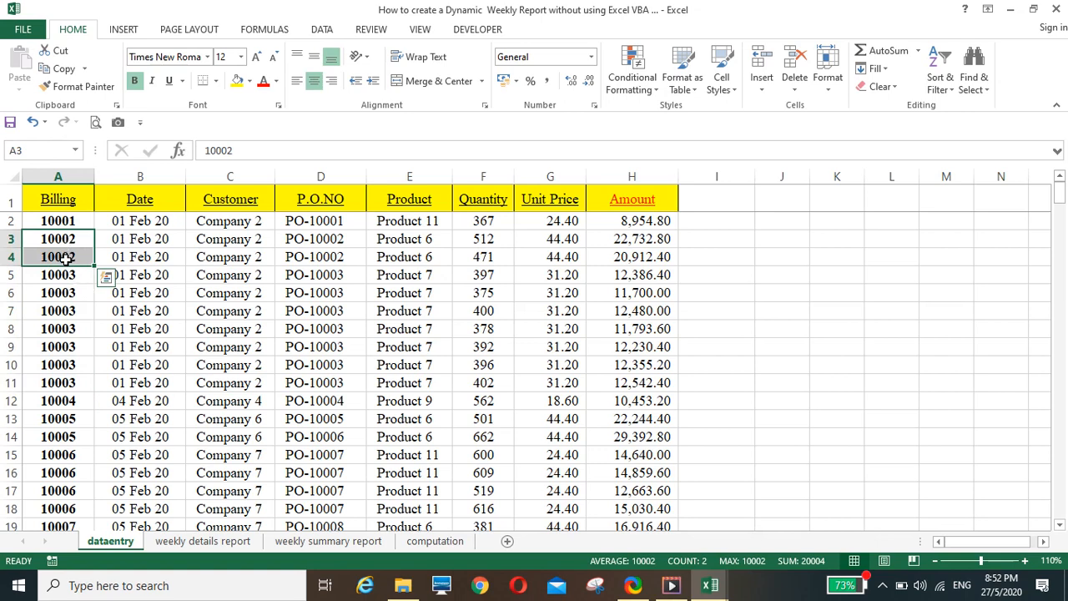
pyautogui.moveTo(69, 275); pyautogui.dragTo(63, 382)
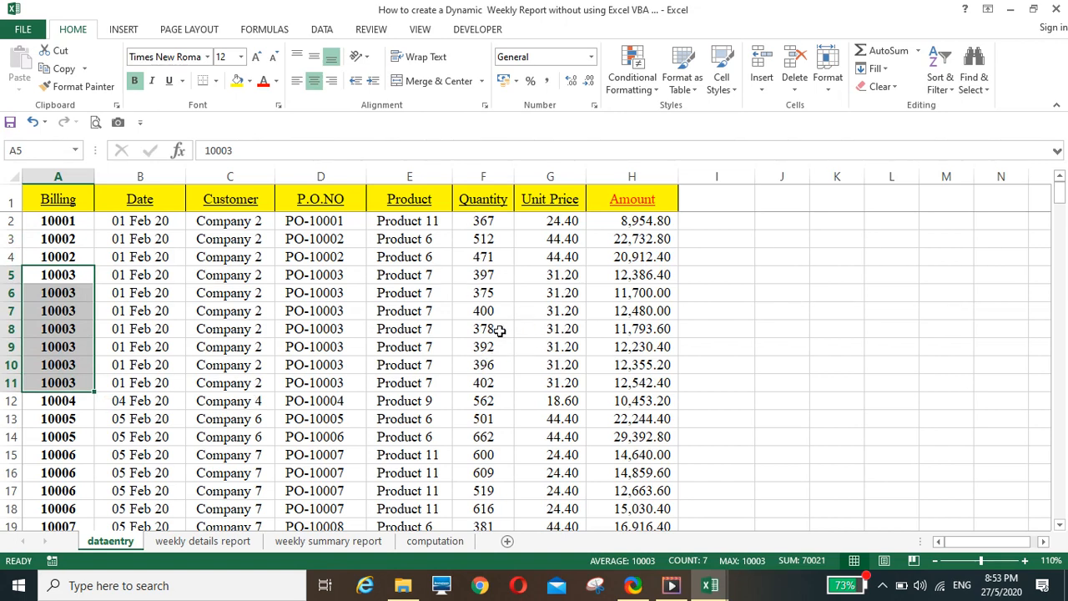
pyautogui.click(258, 361)
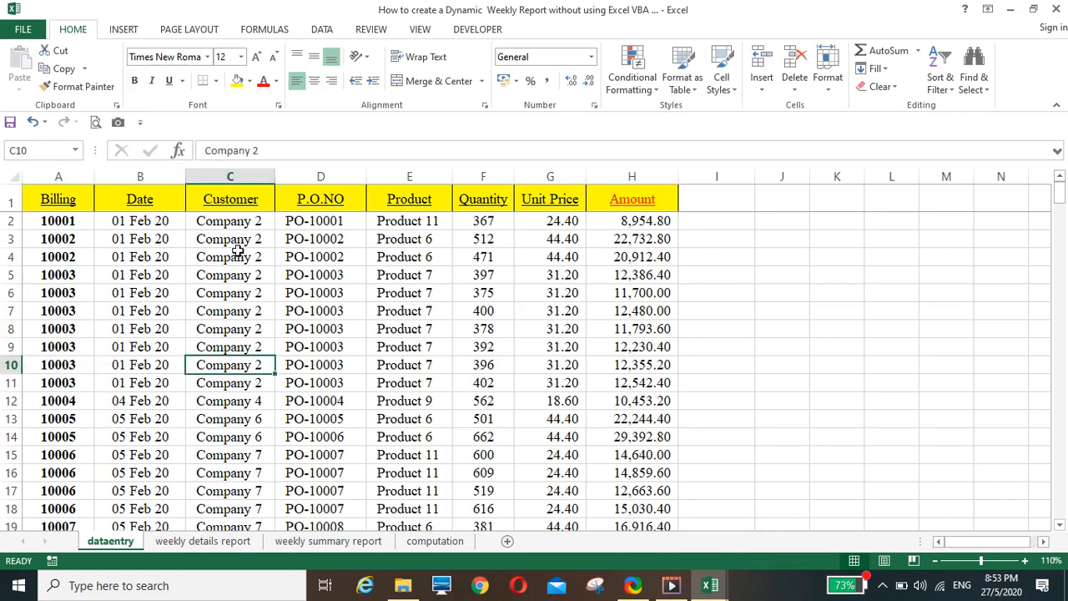
# Enter the title "Detail Weekly Report for Week" in cell A1 of the weekly details report
pyautogui.click(204, 543)
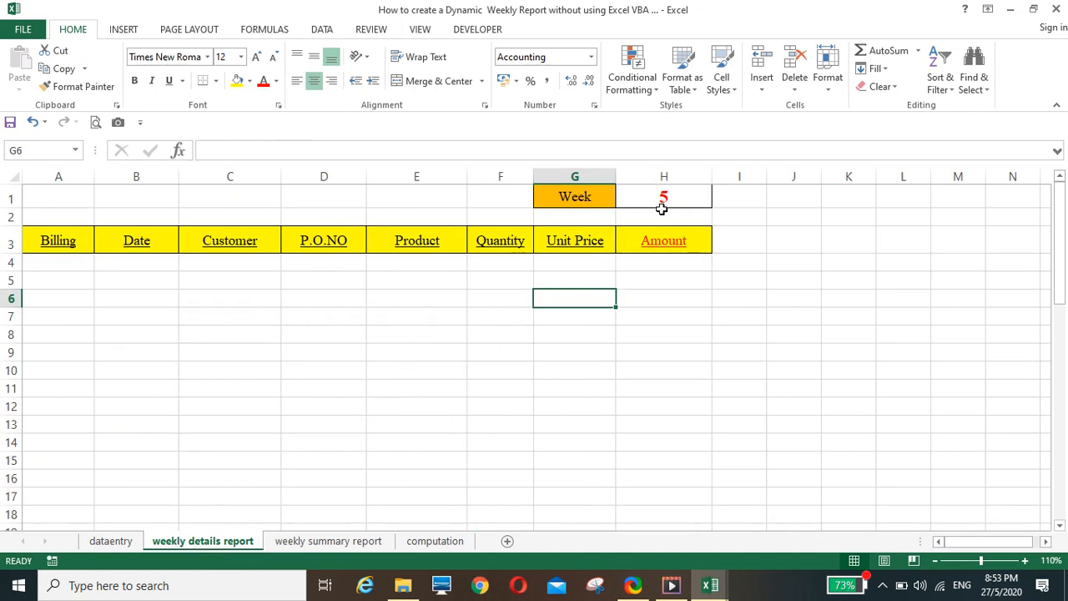
pyautogui.click(76, 197)
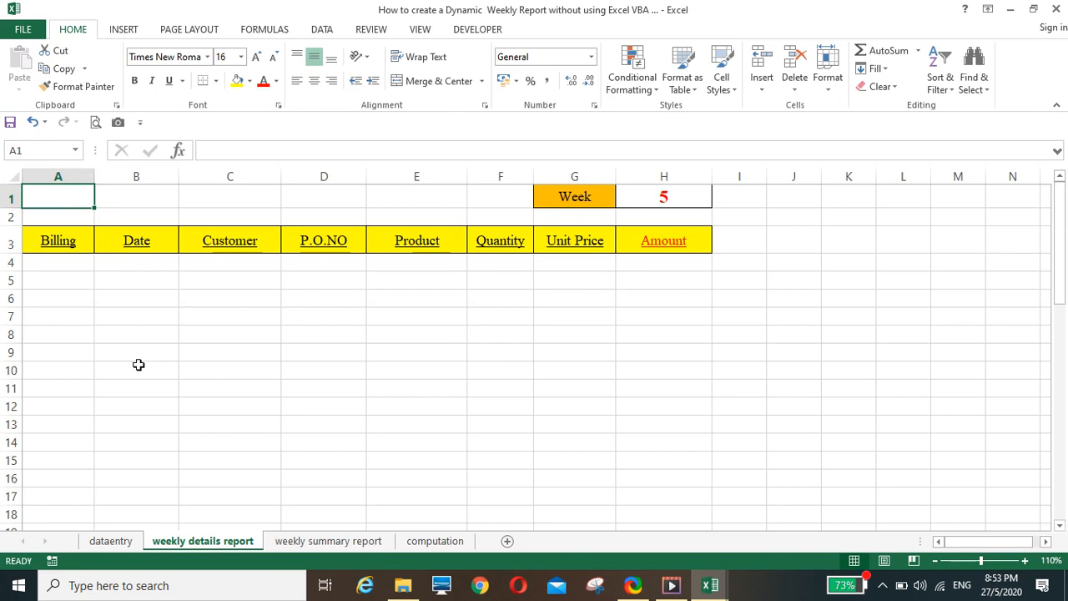
pyautogui.write('Detail')
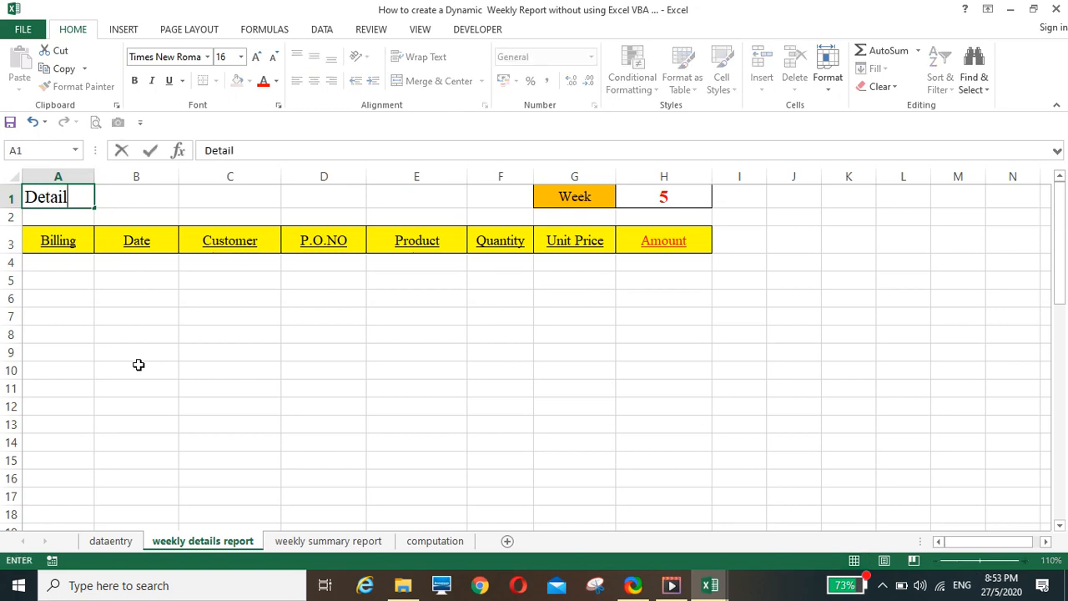
pyautogui.write(' Weekly R')
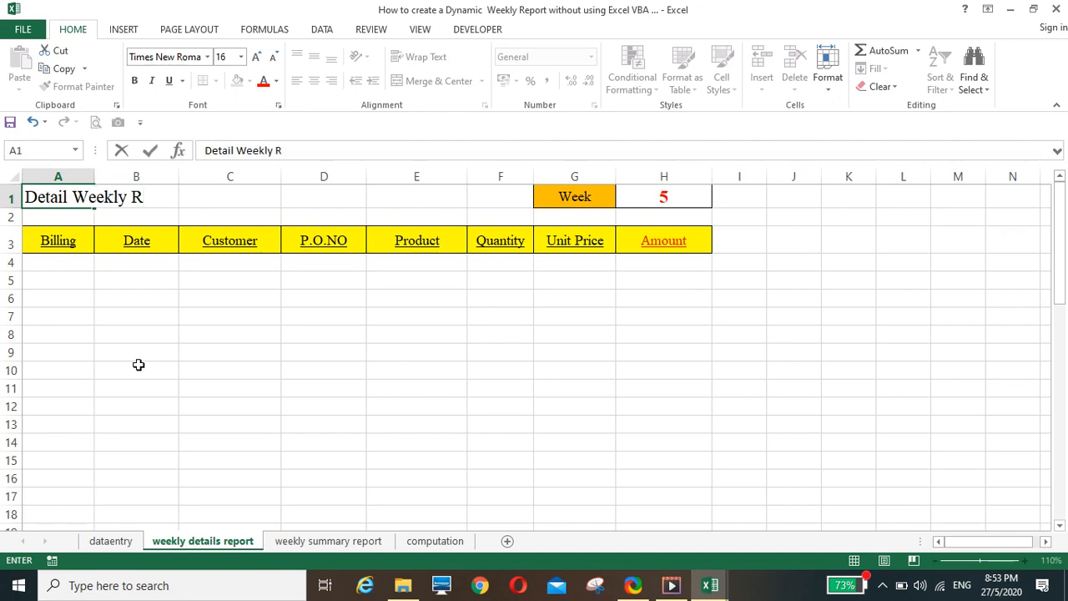
pyautogui.write('eport for ')
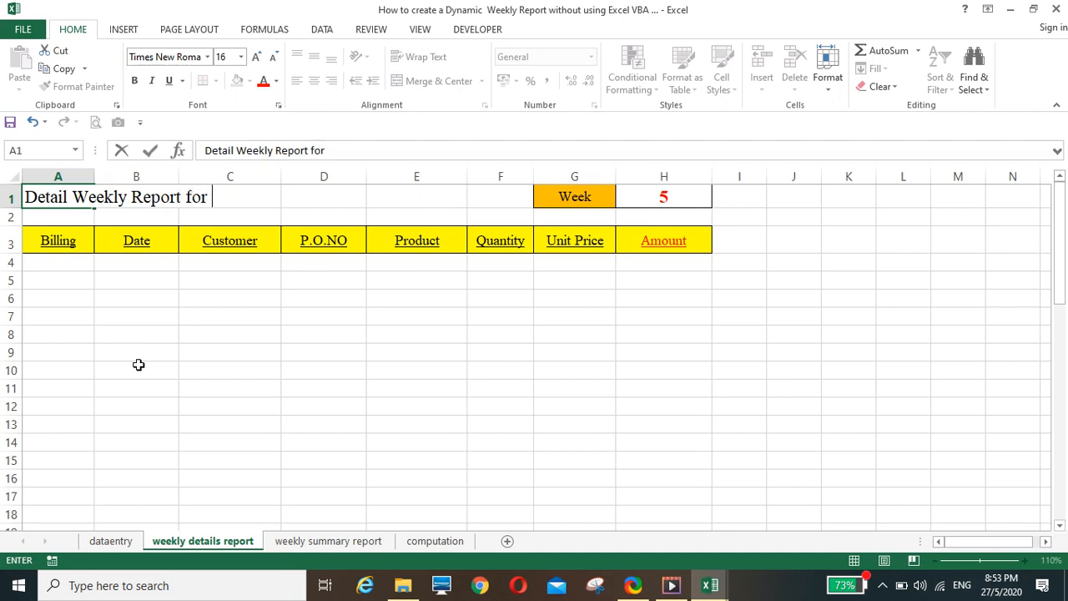
pyautogui.write('Week')
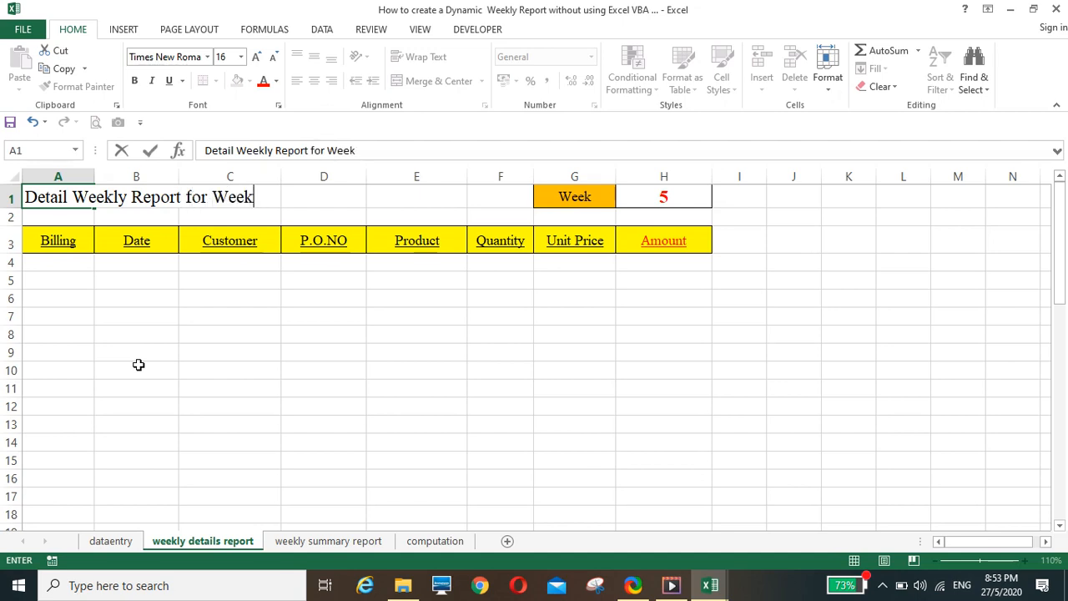
pyautogui.press('Return')
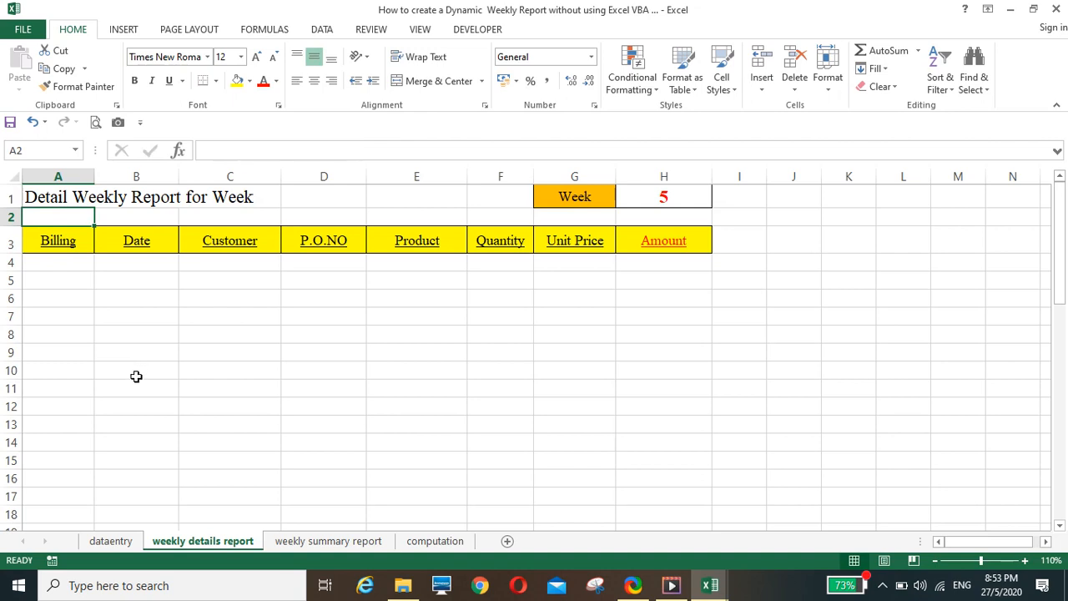
pyautogui.click(58, 198)
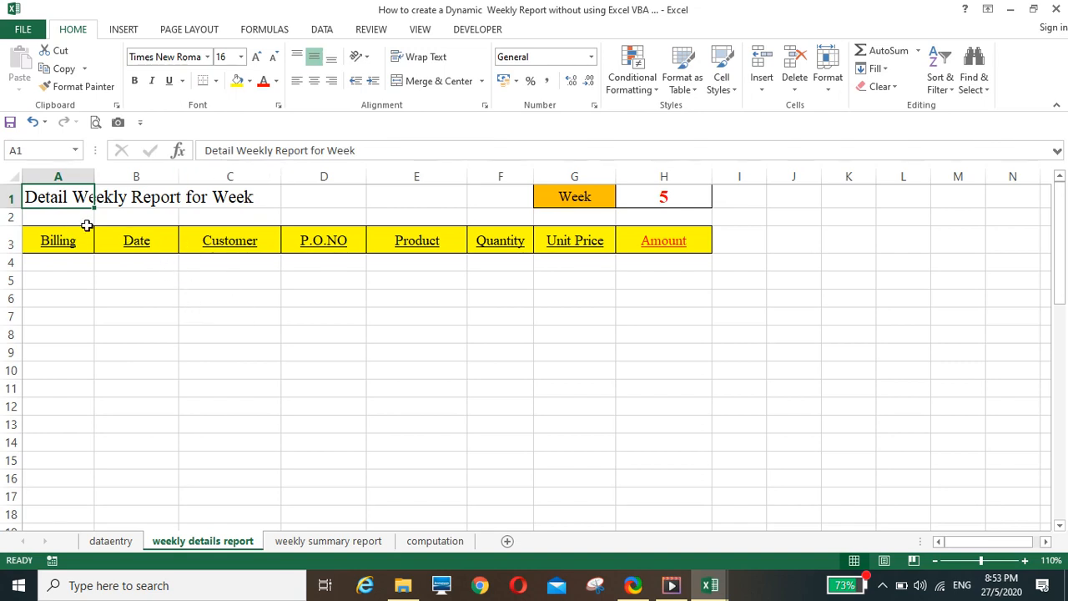
# Convert the title in A1 of the weekly details report into the formula ="Detail Weekly Report for Week "&H1
pyautogui.click(202, 147)
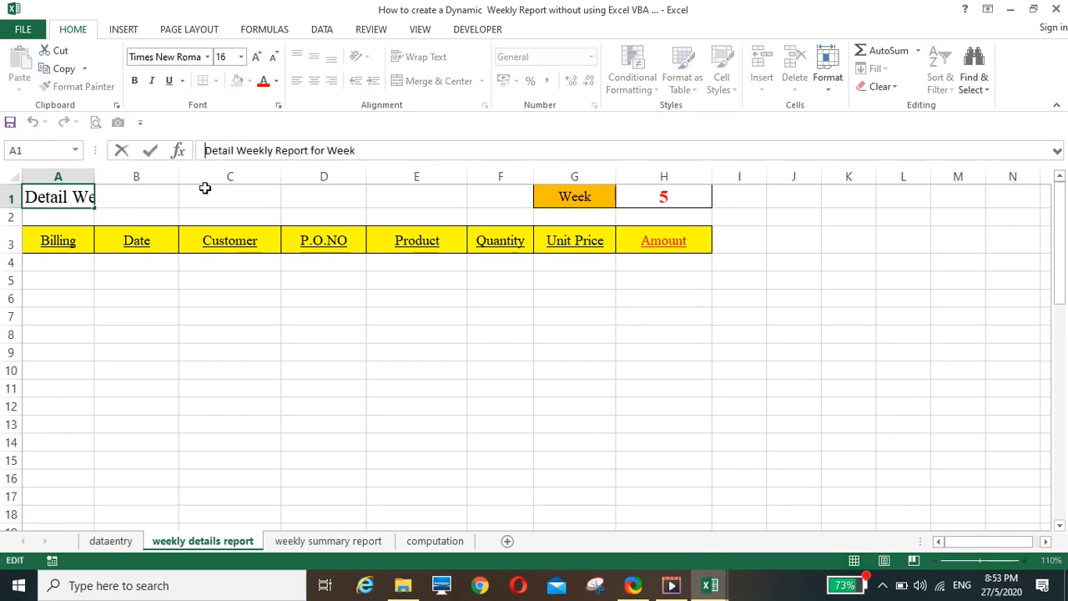
pyautogui.write('=')
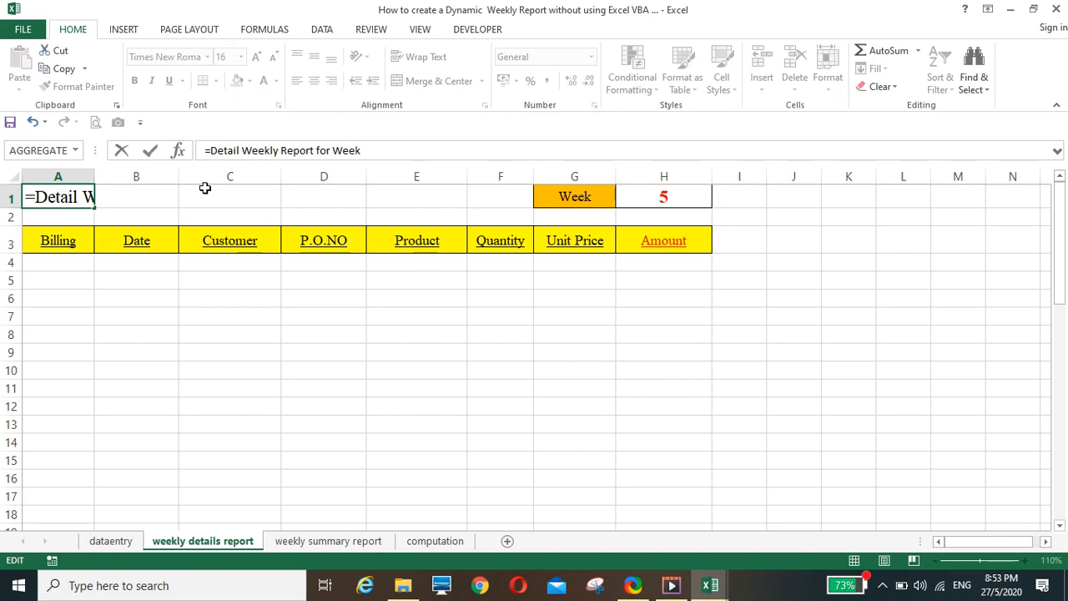
pyautogui.write('"')
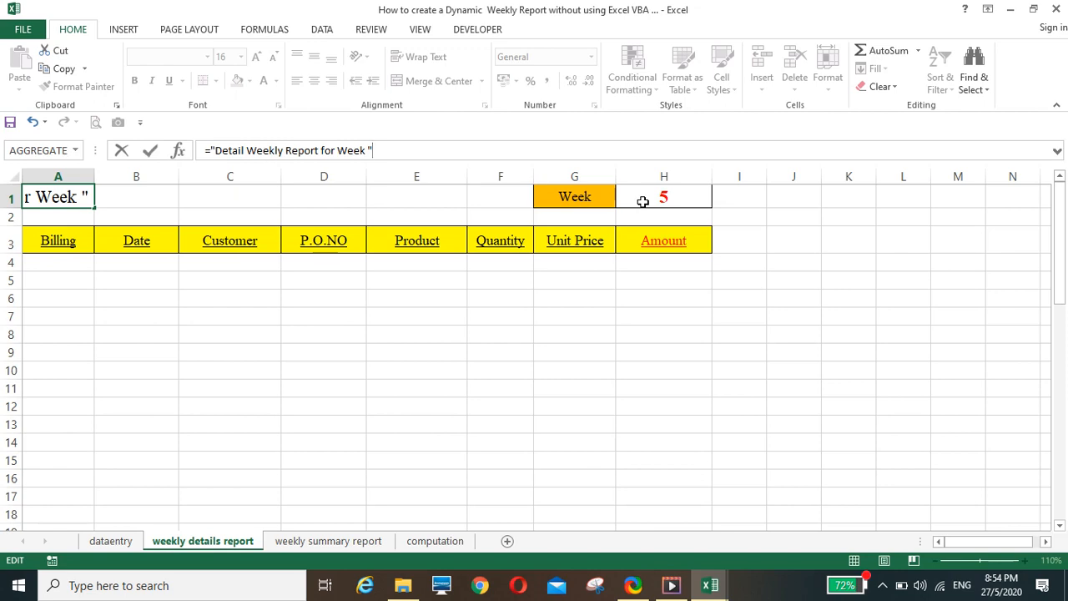
pyautogui.write('&')
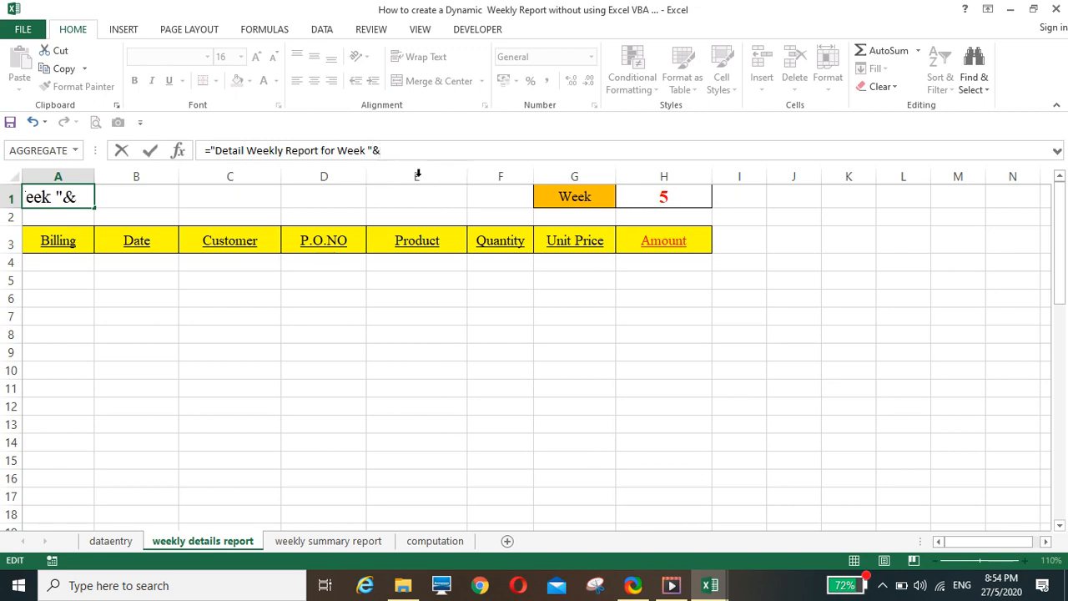
pyautogui.click(648, 201)
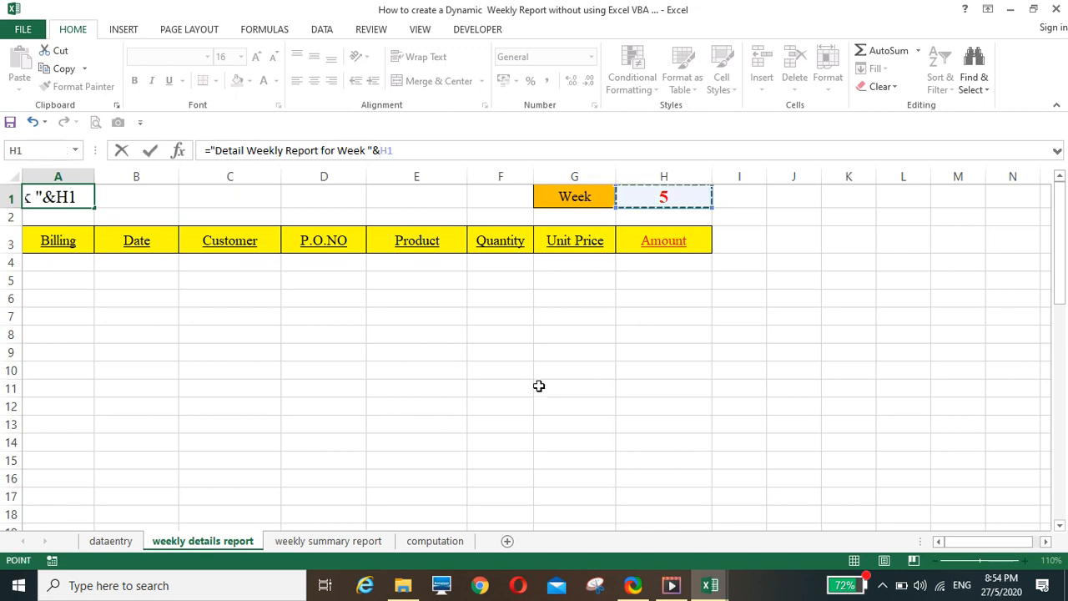
pyautogui.press('Return')
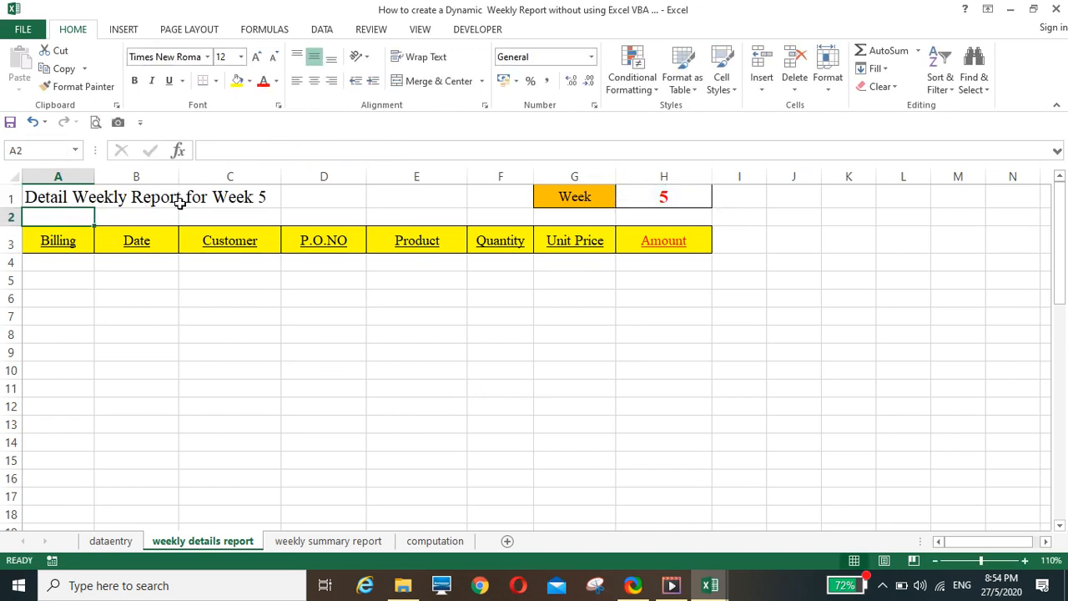
# Set the week number in cell H1 of the weekly details report to 8
pyautogui.click(641, 195)
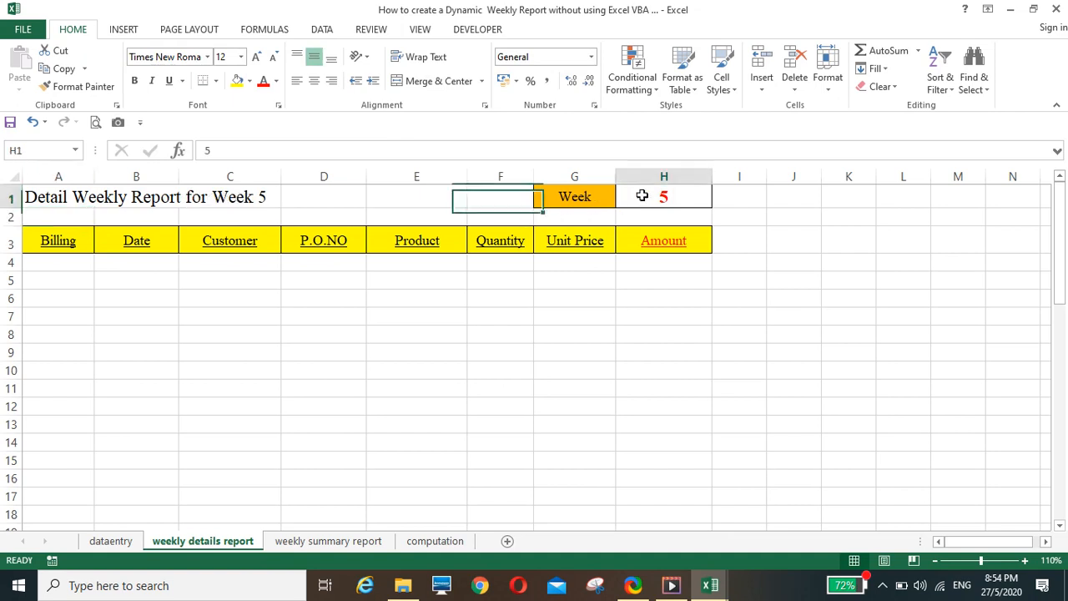
pyautogui.write('8')
pyautogui.press('Return')
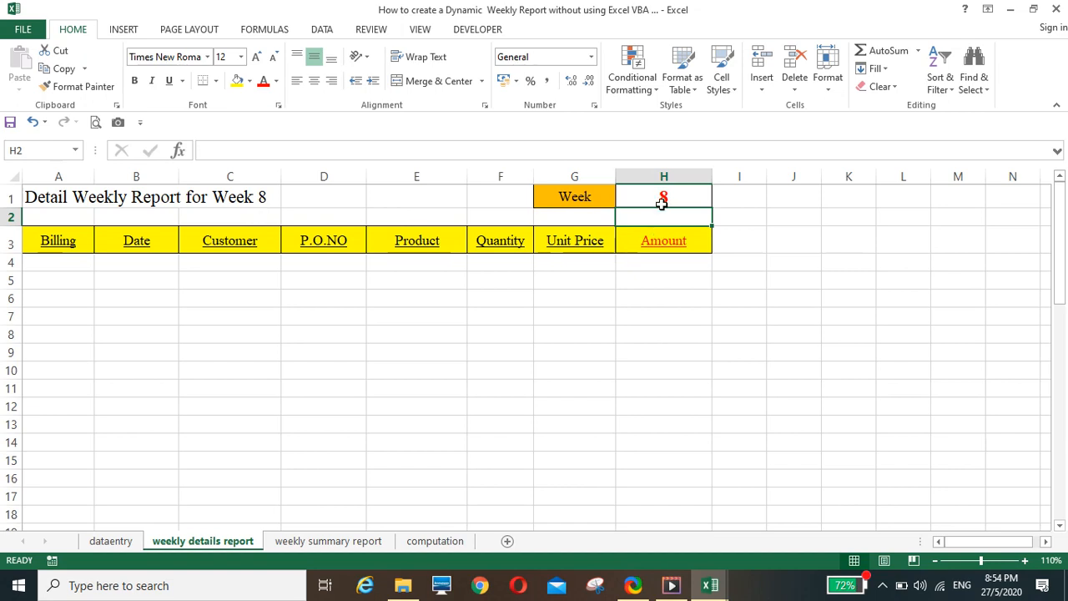
# Compare the header row A3:H3 of the weekly details report with the dataentry columns, and view the computation sheet
pyautogui.moveTo(73, 247); pyautogui.dragTo(681, 239)
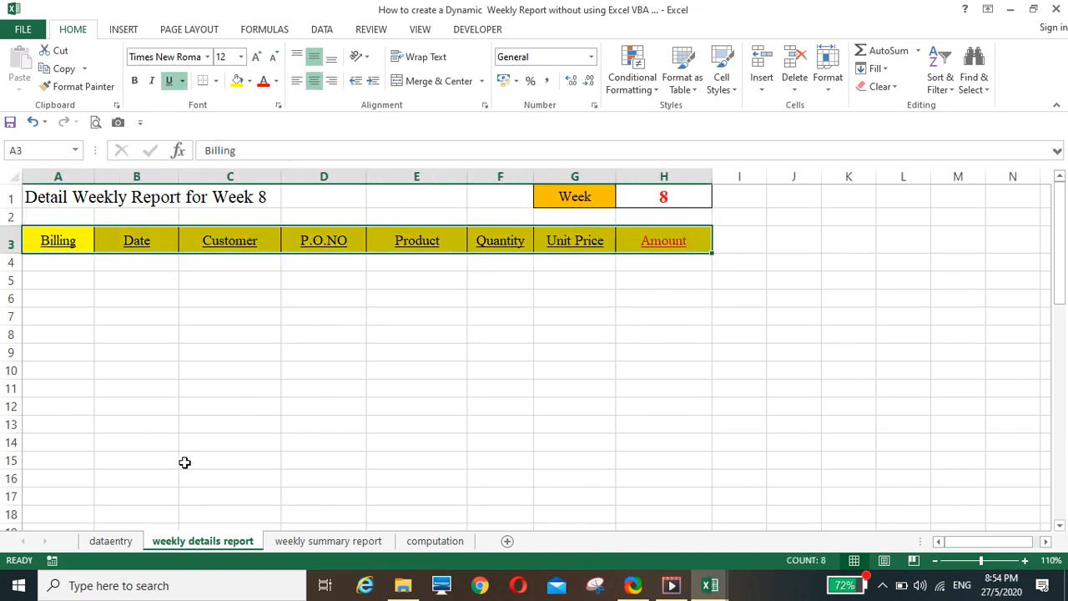
pyautogui.click(111, 543)
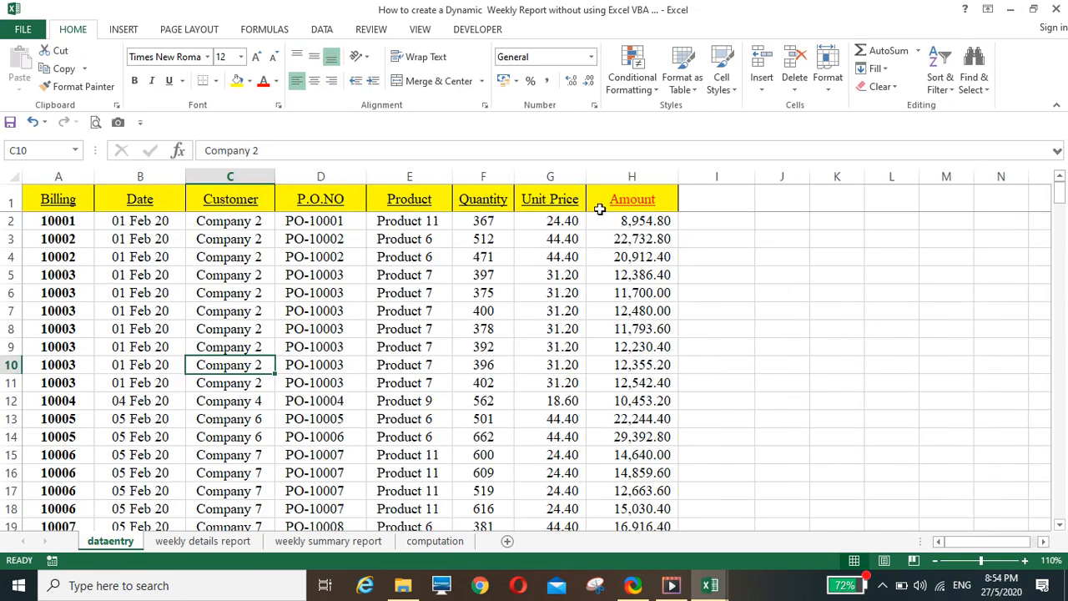
pyautogui.click(221, 543)
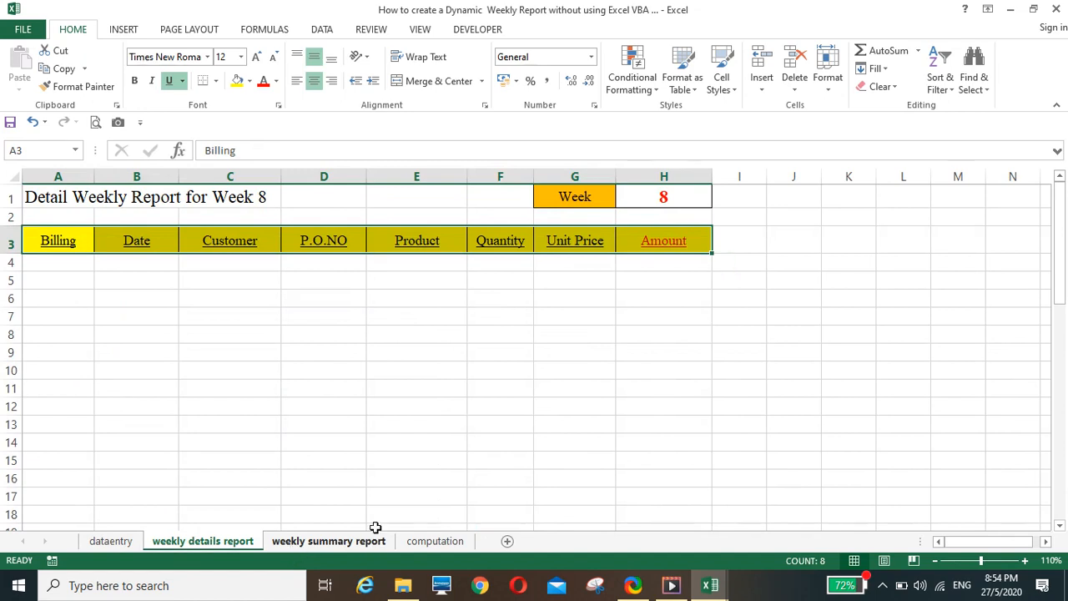
pyautogui.click(429, 544)
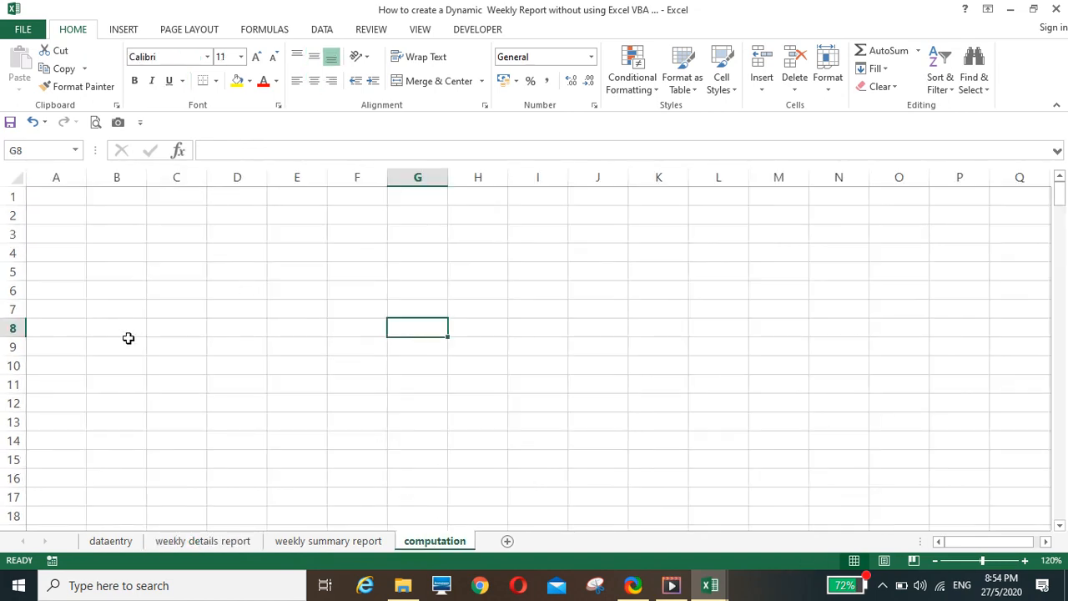
pyautogui.click(182, 544)
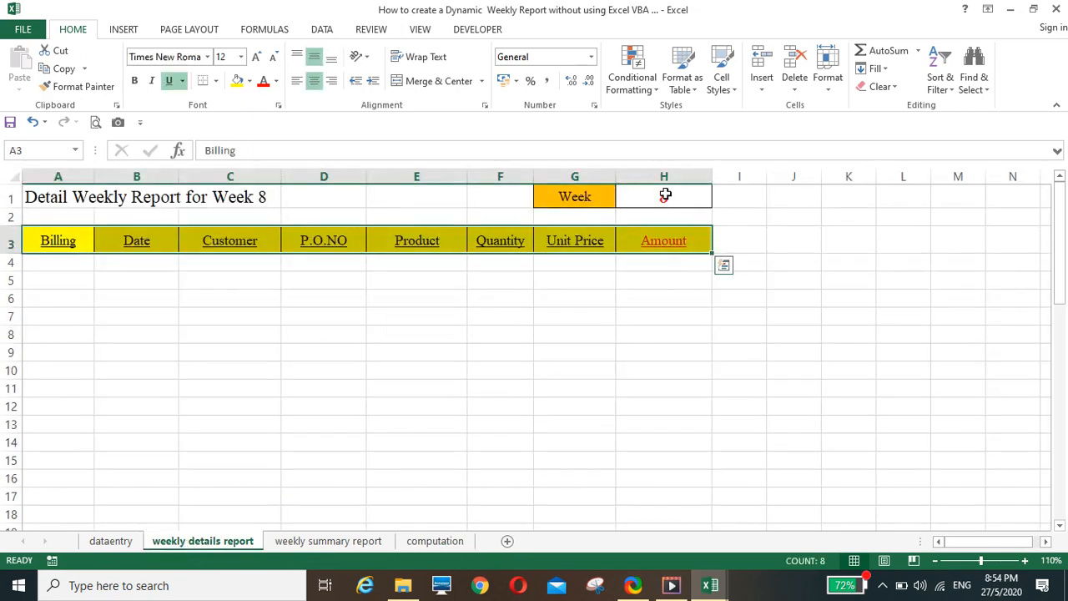
pyautogui.click(110, 541)
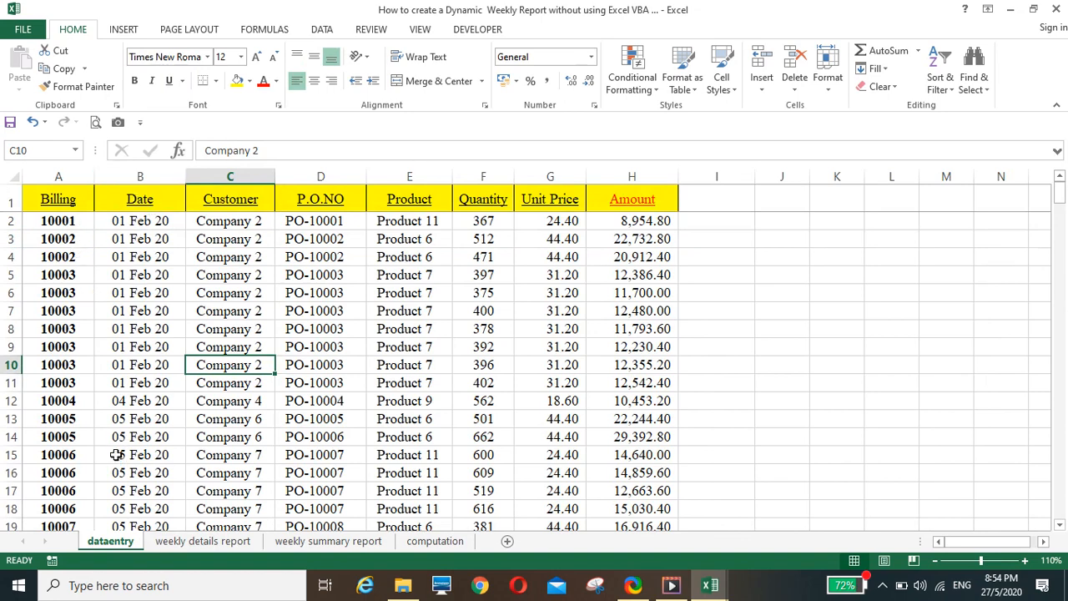
pyautogui.click(420, 542)
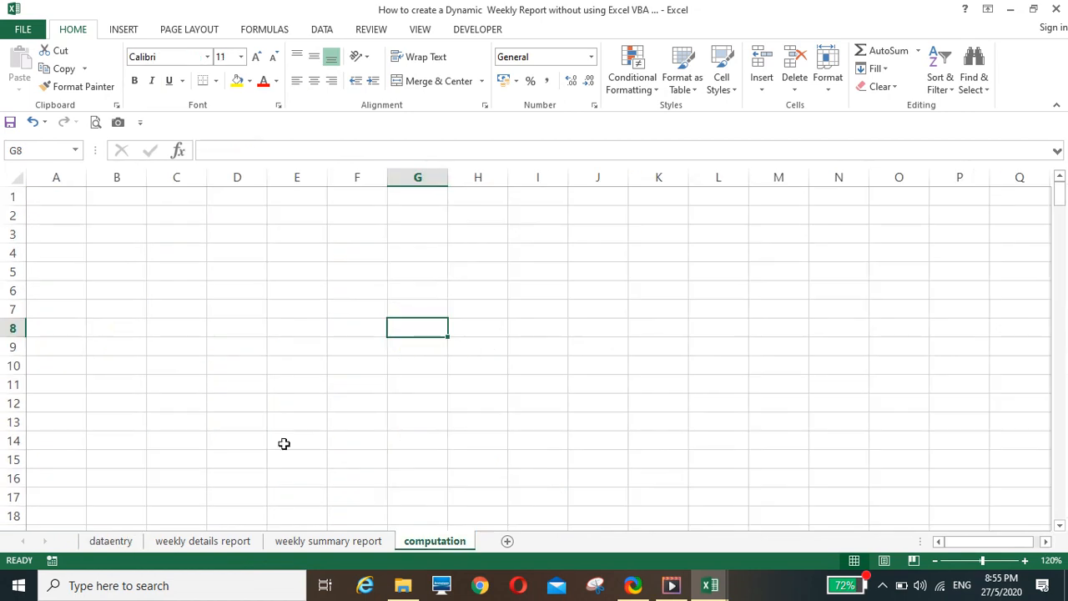
# Enter =WEEKNUM(dataentry!B2) in cell A2 of the computation sheet to get the week number of the first date
pyautogui.click(72, 216)
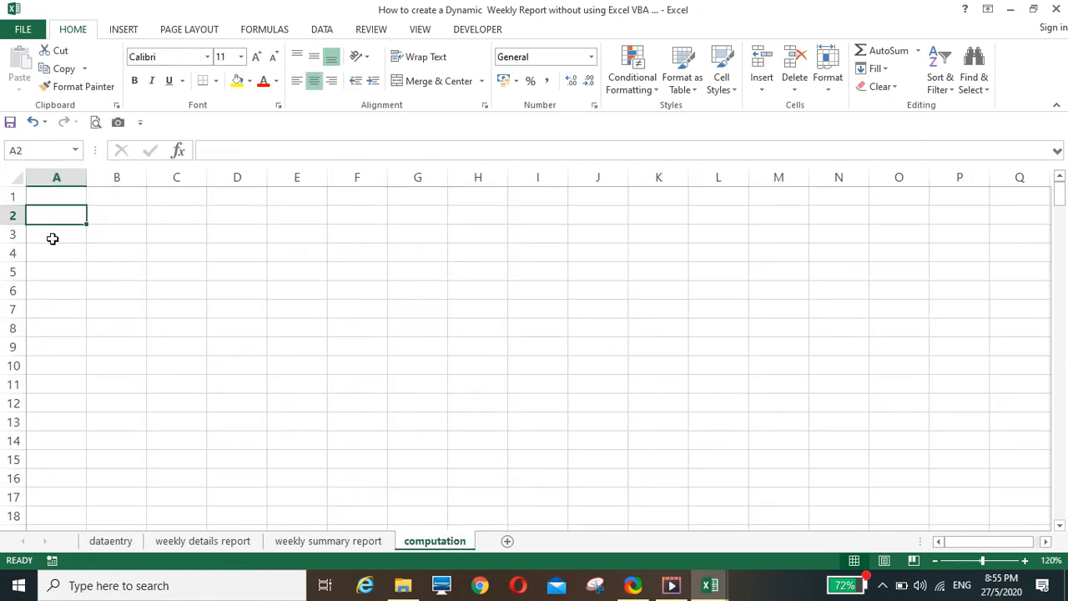
pyautogui.click(109, 542)
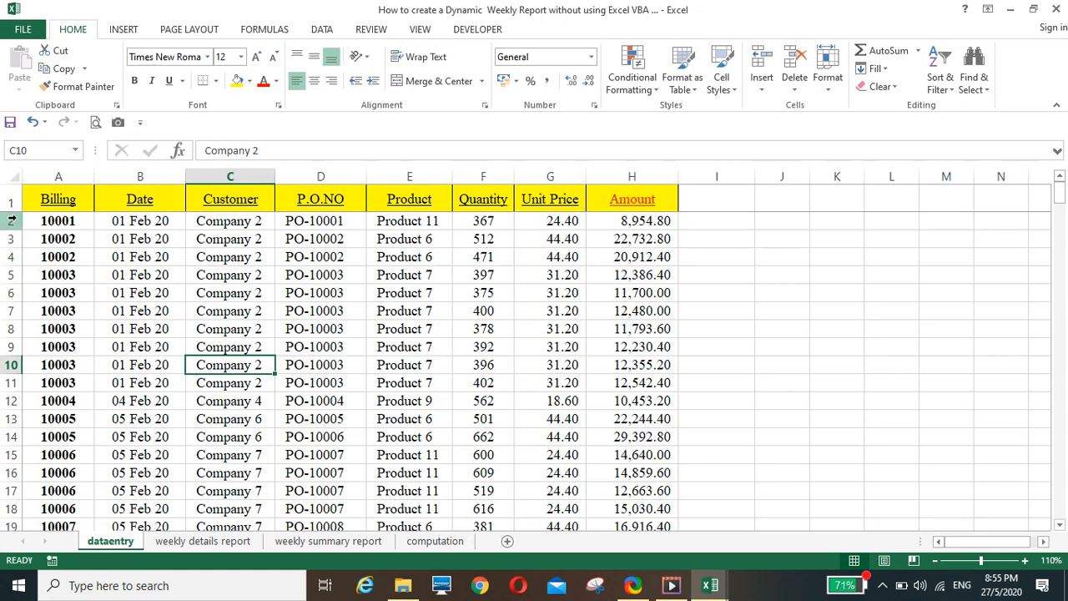
pyautogui.click(434, 543)
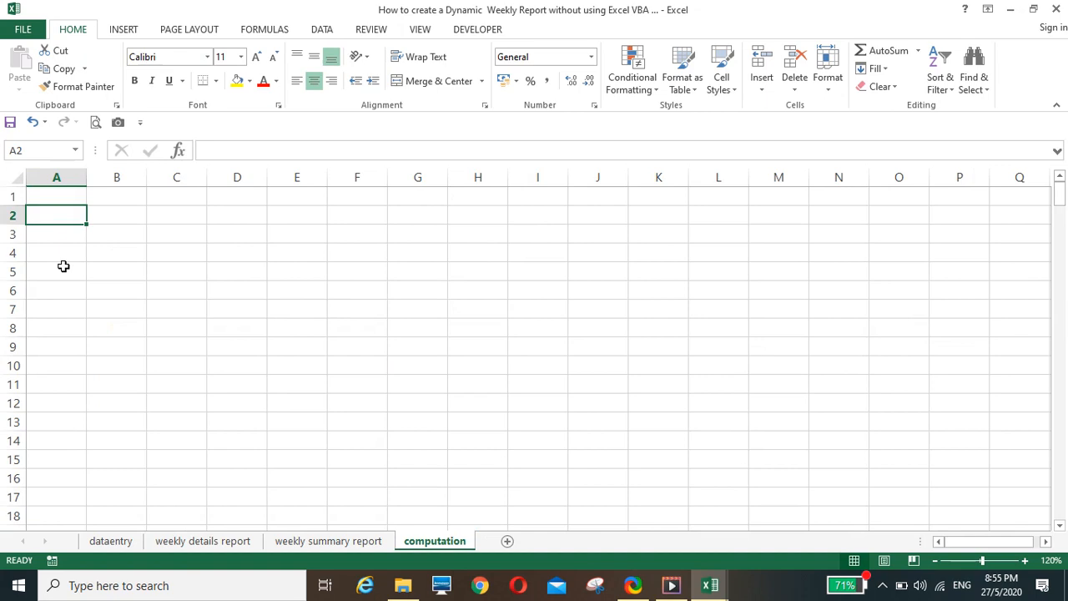
pyautogui.write('=w')
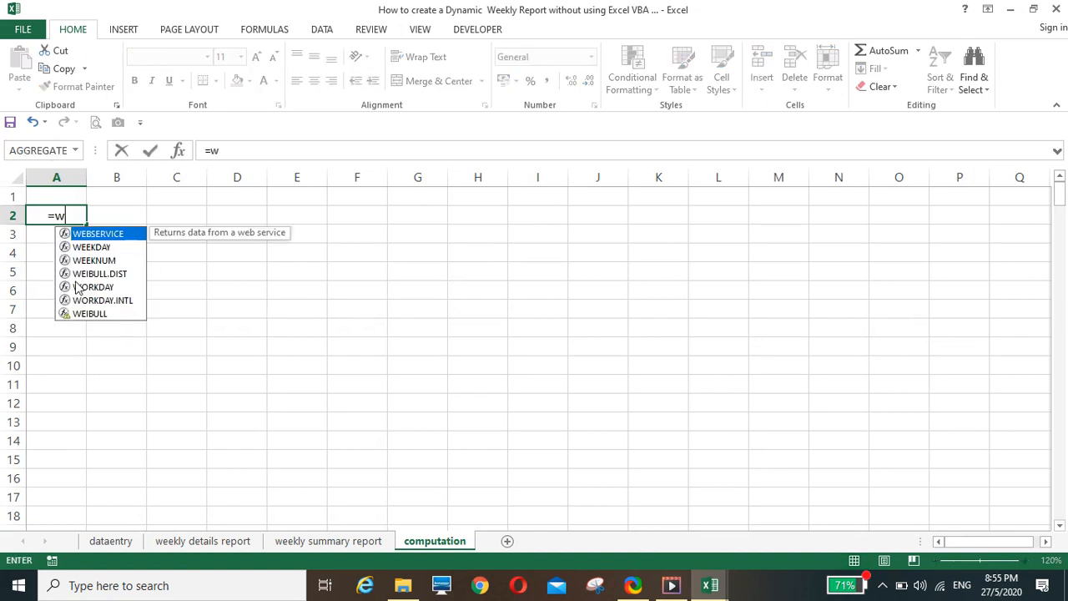
pyautogui.write('eeknum(')
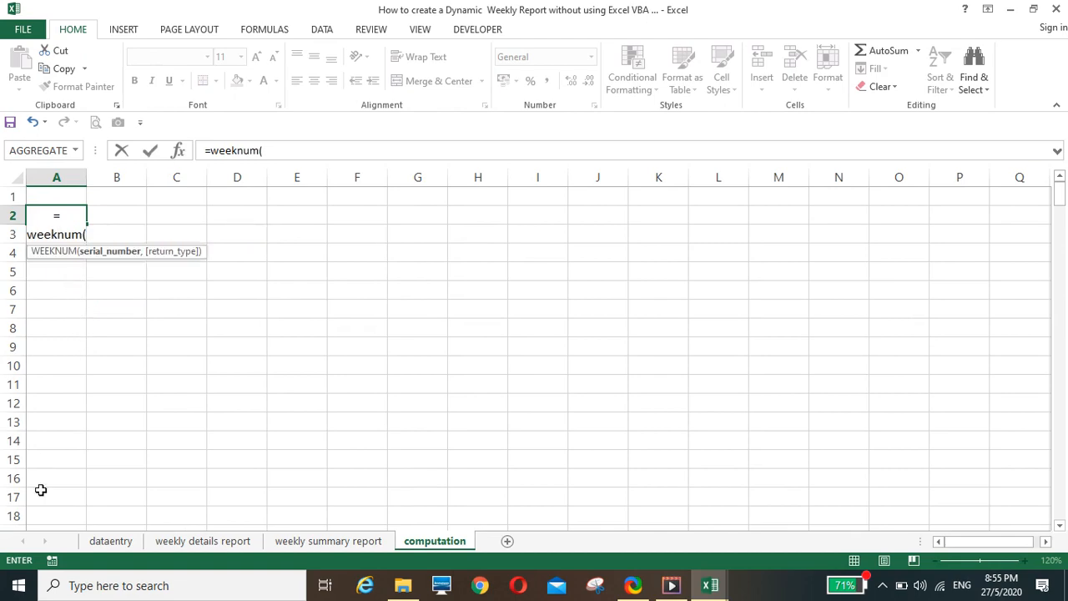
pyautogui.click(106, 545)
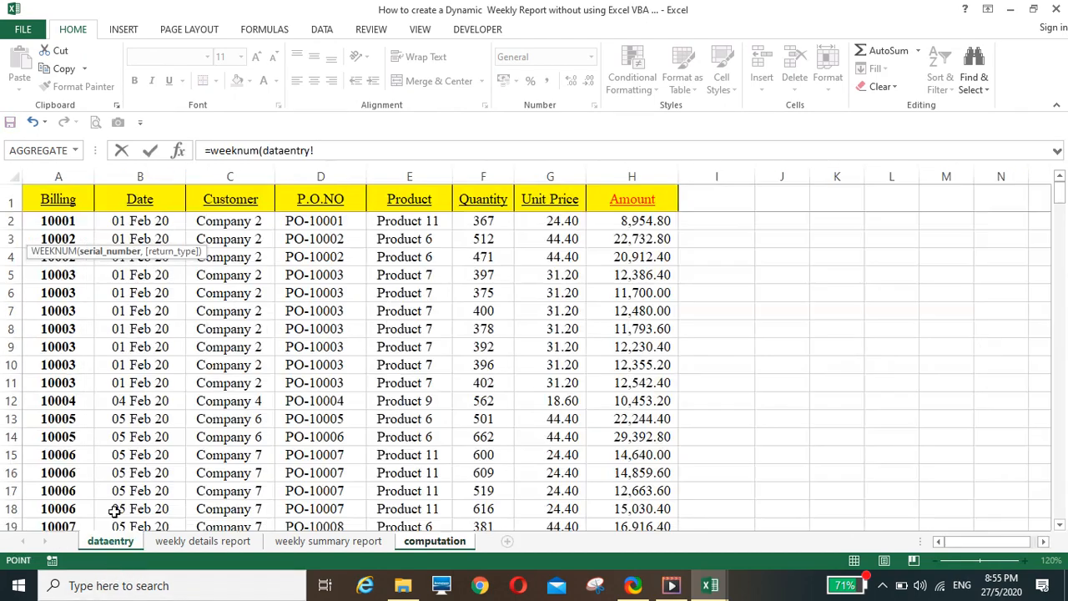
pyautogui.click(160, 225)
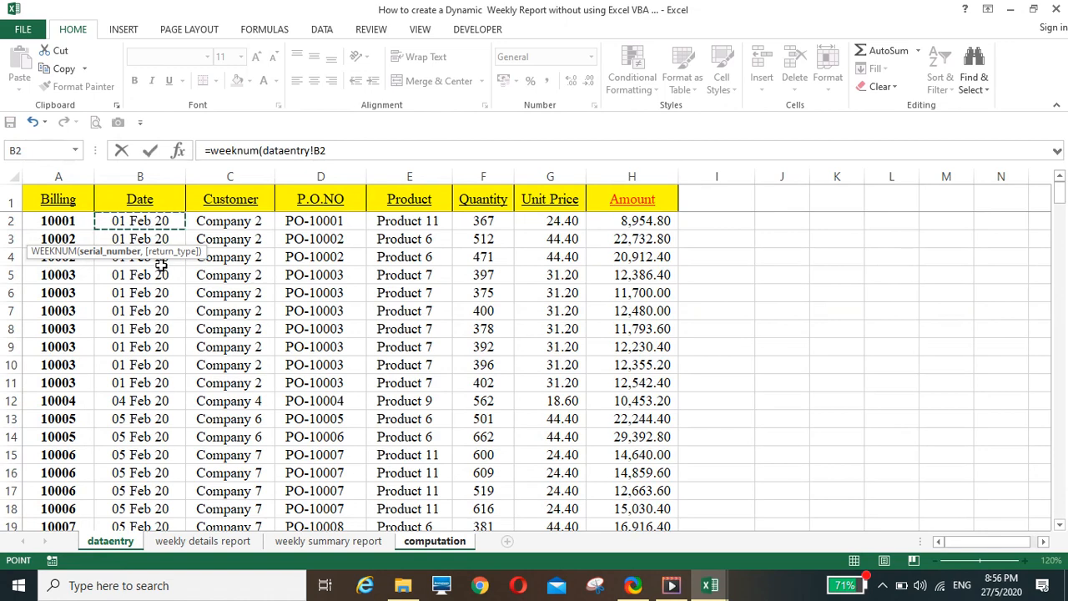
pyautogui.write(')')
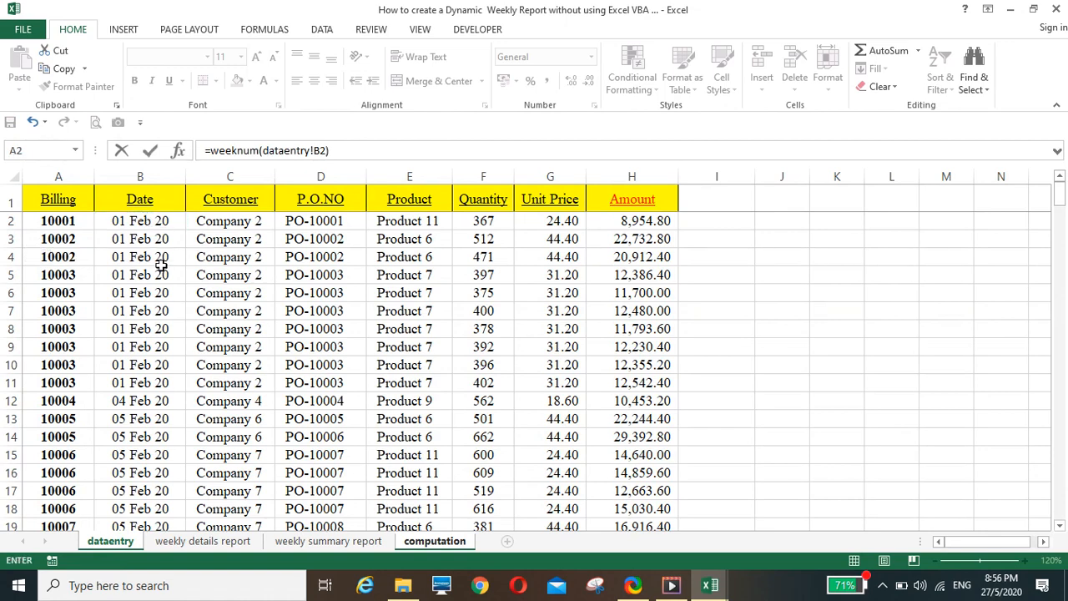
pyautogui.press('Return')
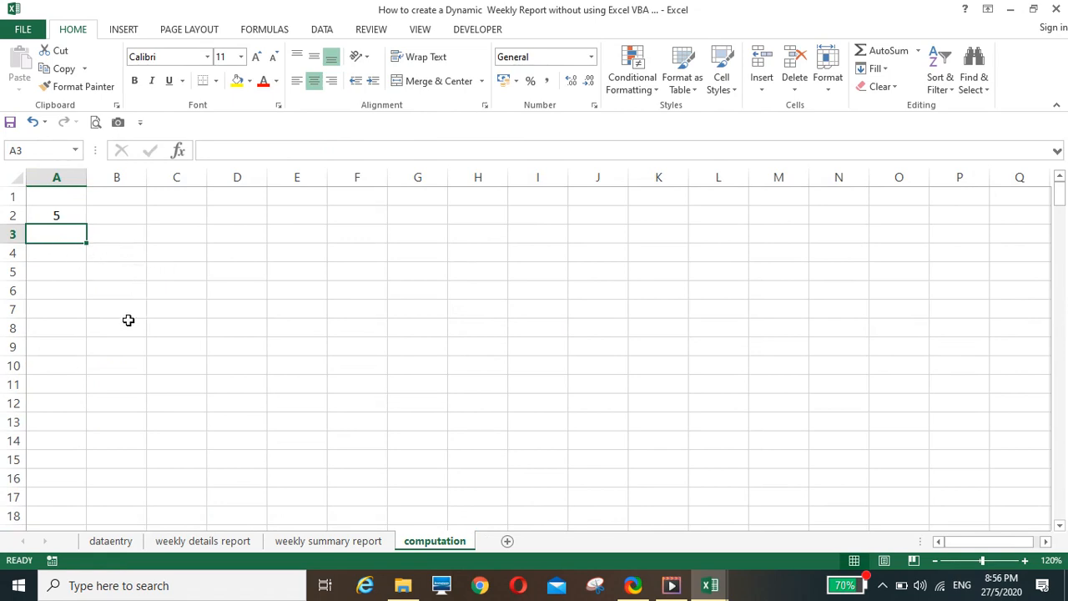
# Fill the WEEKNUM formula from A2 down to A189 on the computation sheet and review the filled rows
pyautogui.click(64, 218)
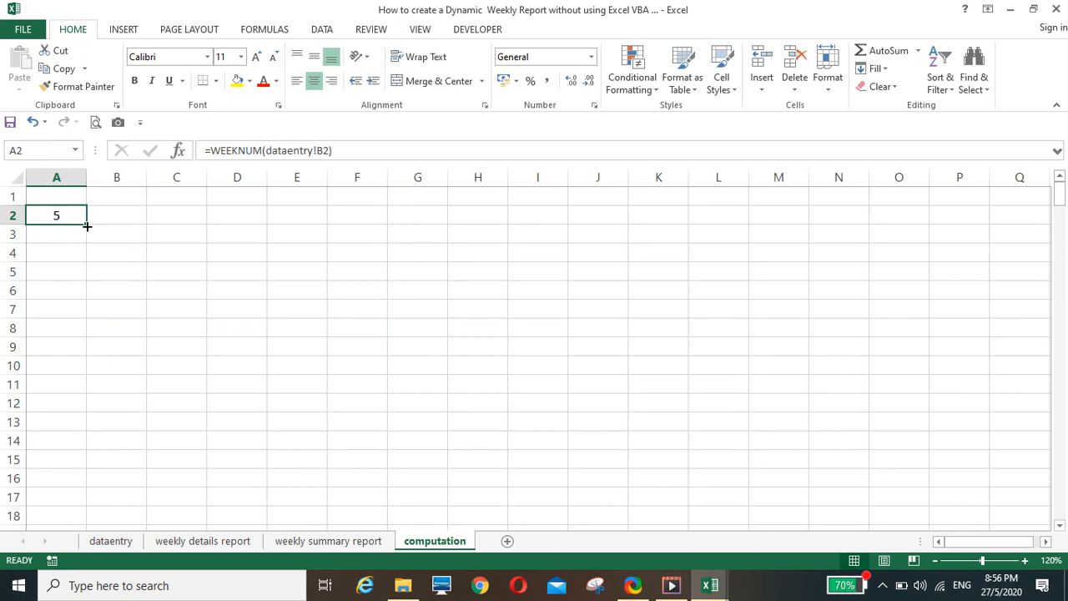
pyautogui.moveTo(87, 226); pyautogui.dragTo(86, 434)
pyautogui.scroll(10, 134, 442)
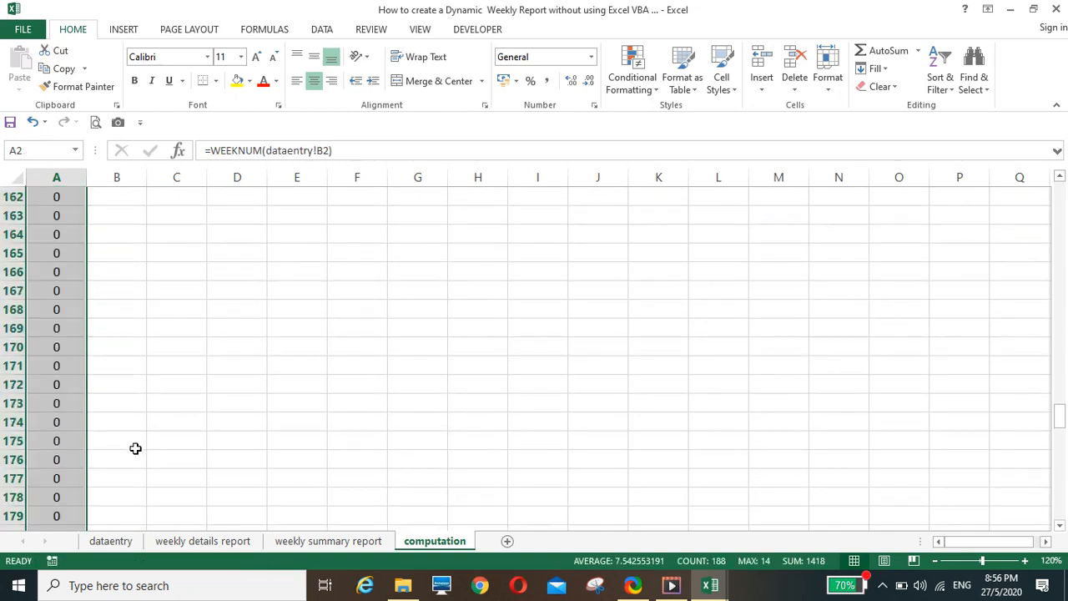
pyautogui.scroll(3, 125, 442)
pyautogui.scroll(-3, 60, 424)
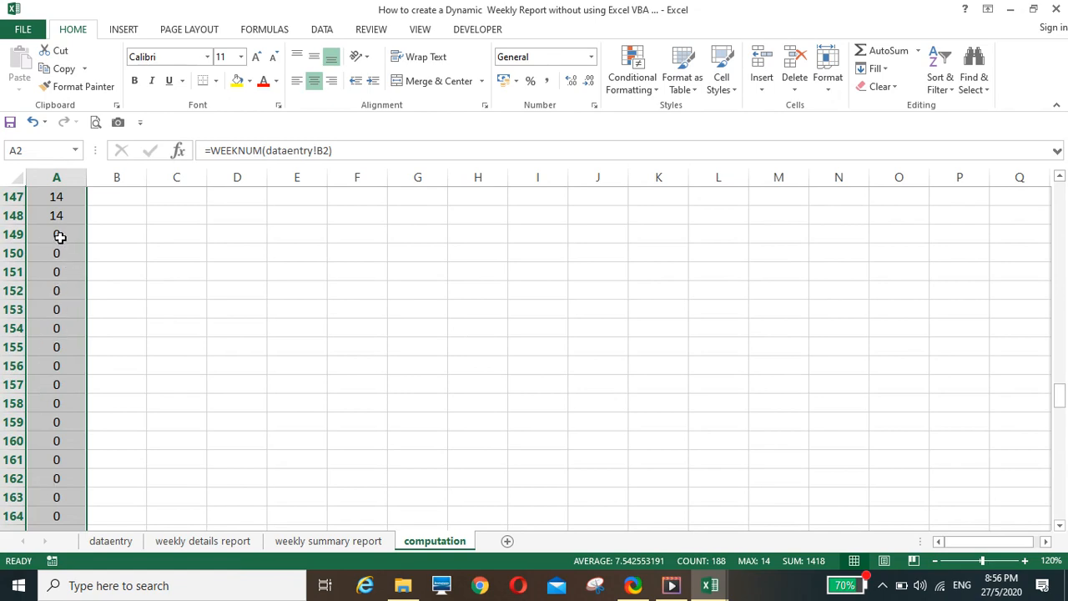
pyautogui.scroll(-8, 71, 478)
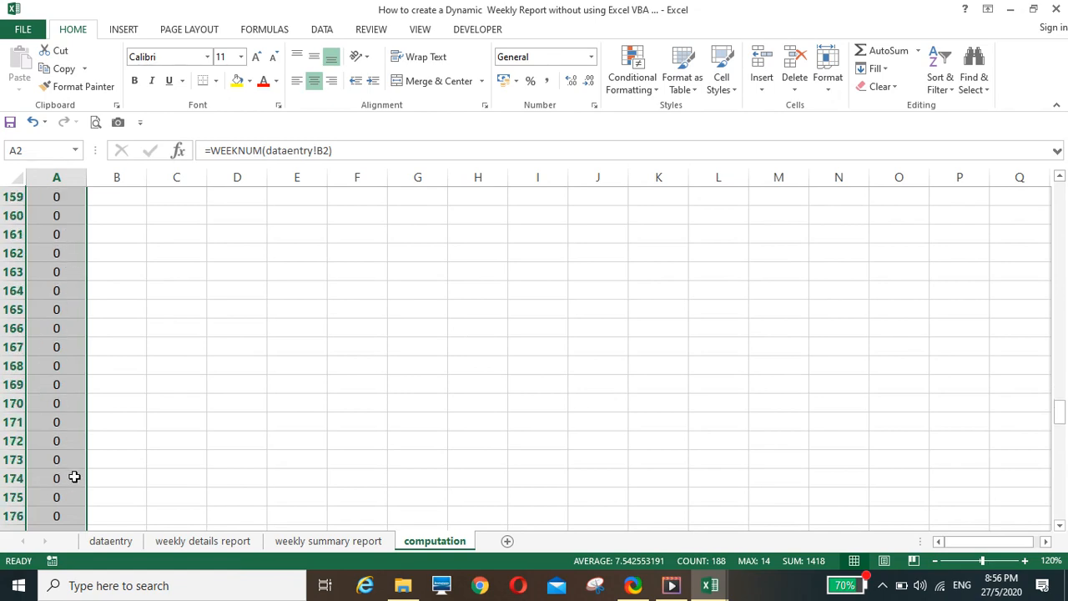
pyautogui.scroll(-2, 73, 477)
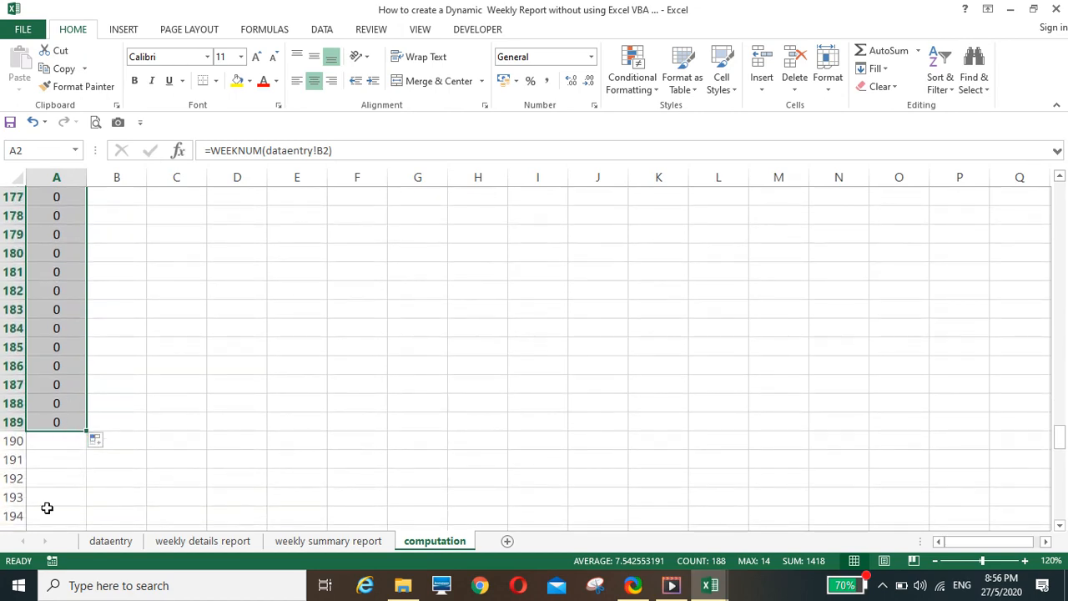
pyautogui.scroll(12, 97, 476)
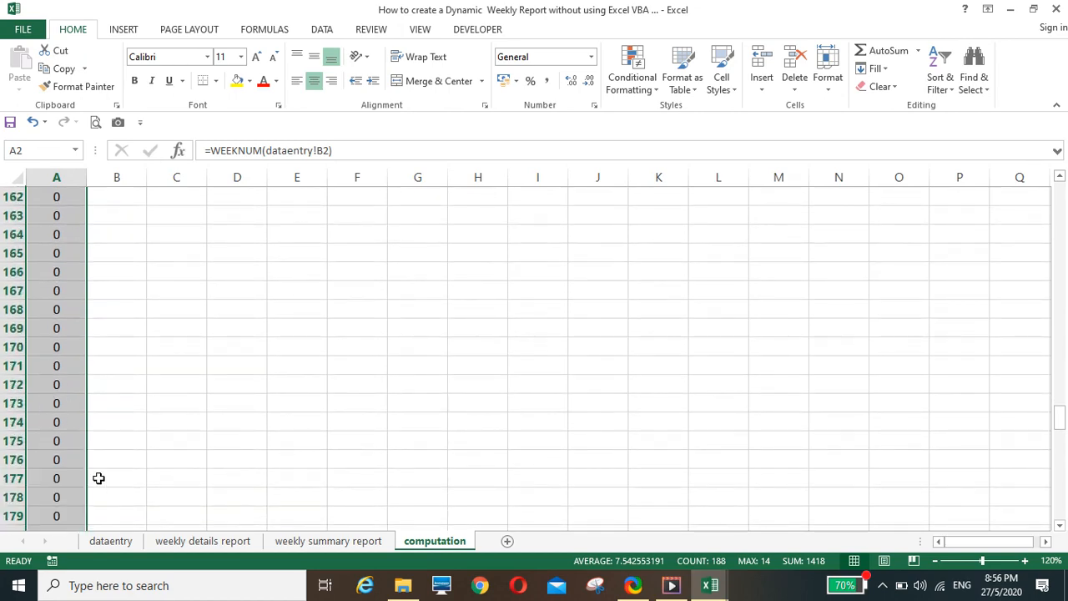
pyautogui.scroll(20, 99, 478)
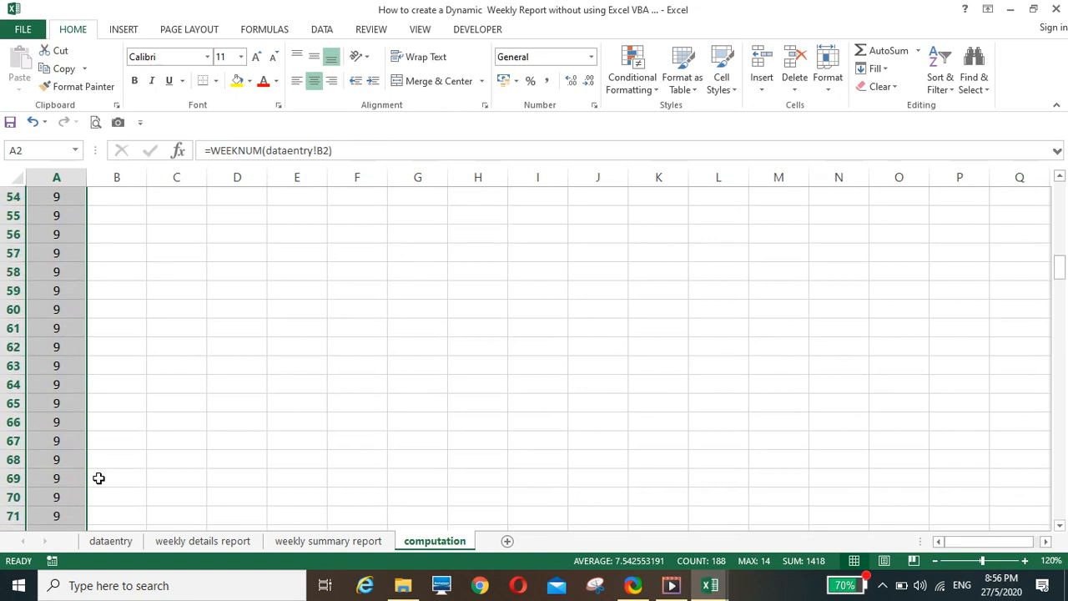
pyautogui.scroll(5, 99, 478)
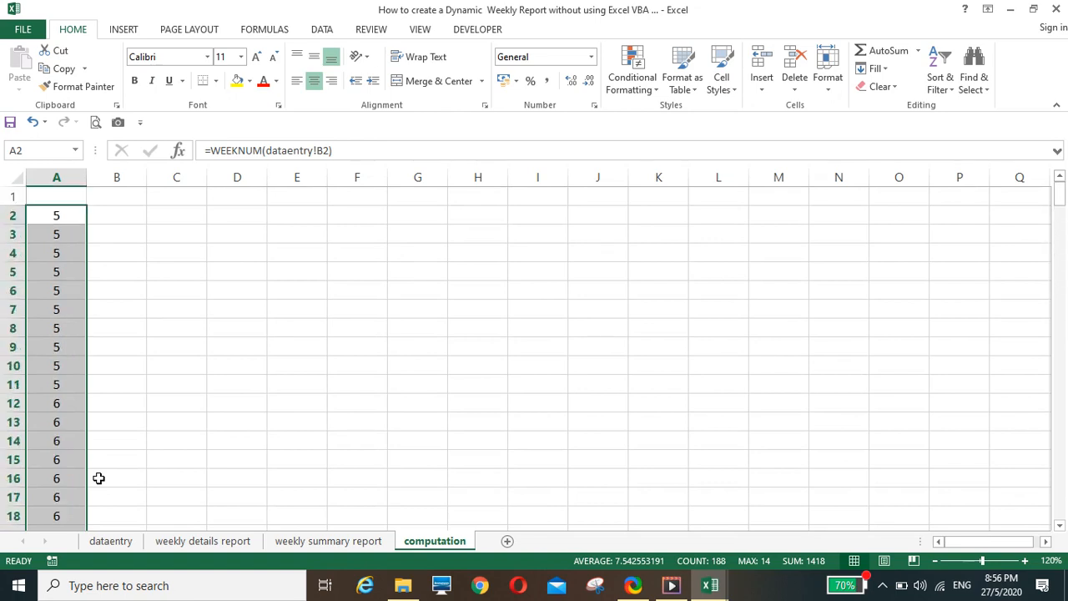
# Link cell B1 of the computation sheet to the week number in H1 of the weekly details report
pyautogui.click(107, 214)
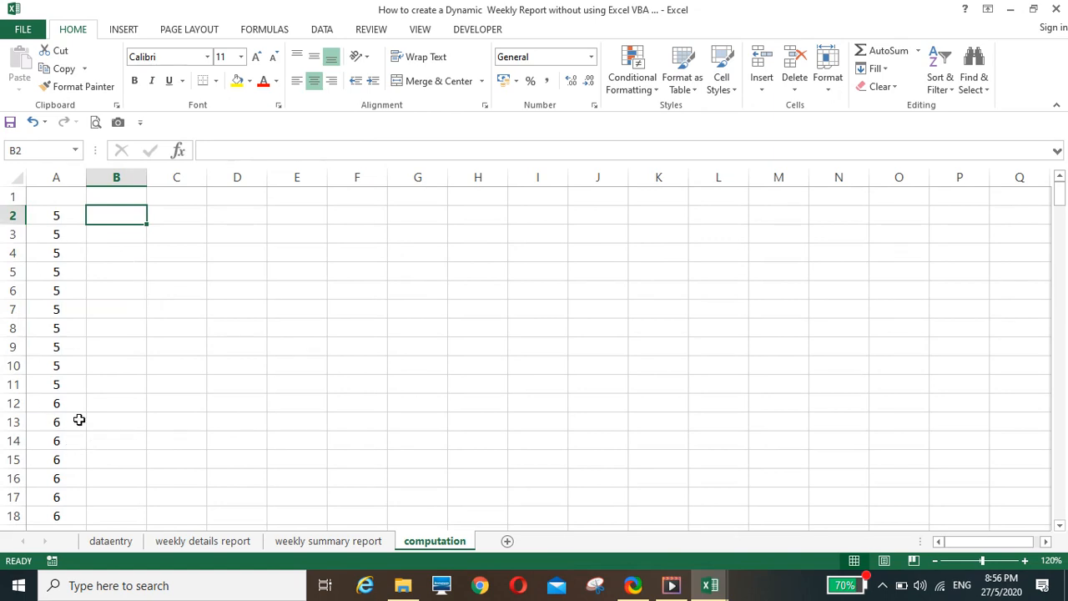
pyautogui.click(204, 542)
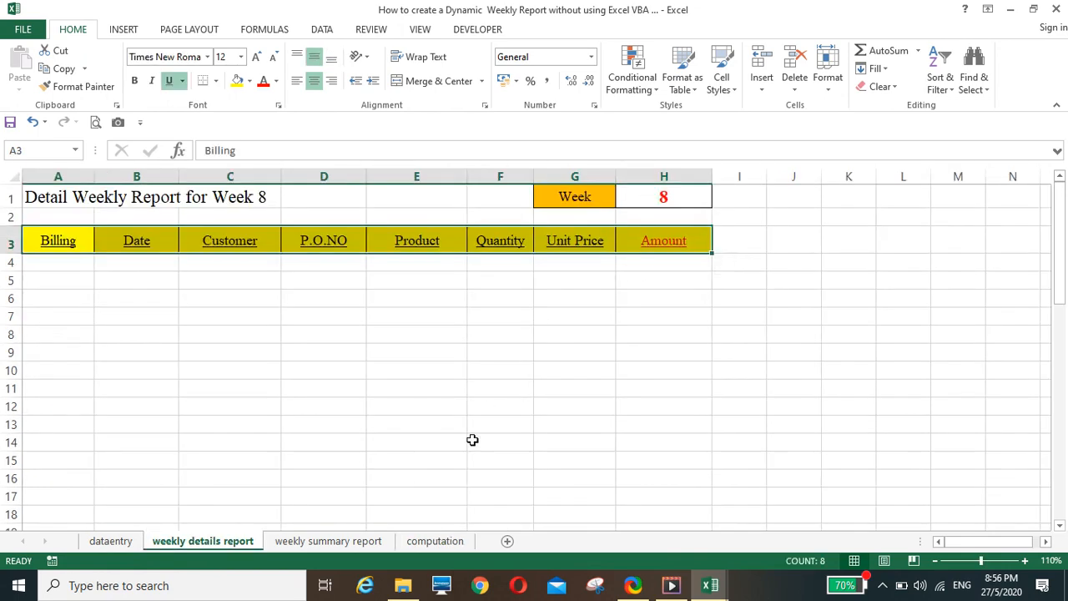
pyautogui.click(433, 542)
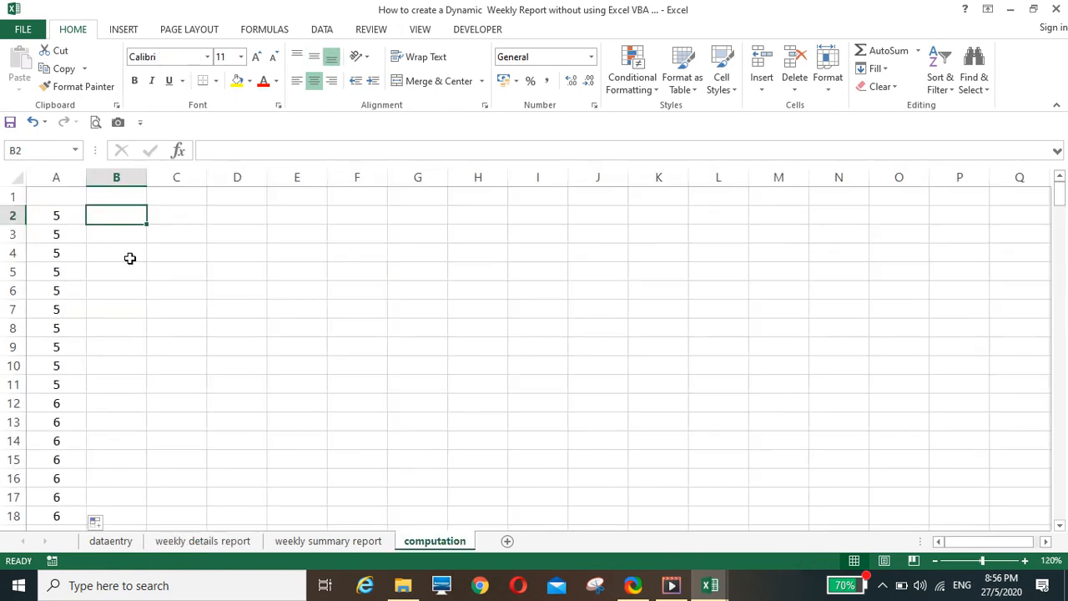
pyautogui.click(134, 200)
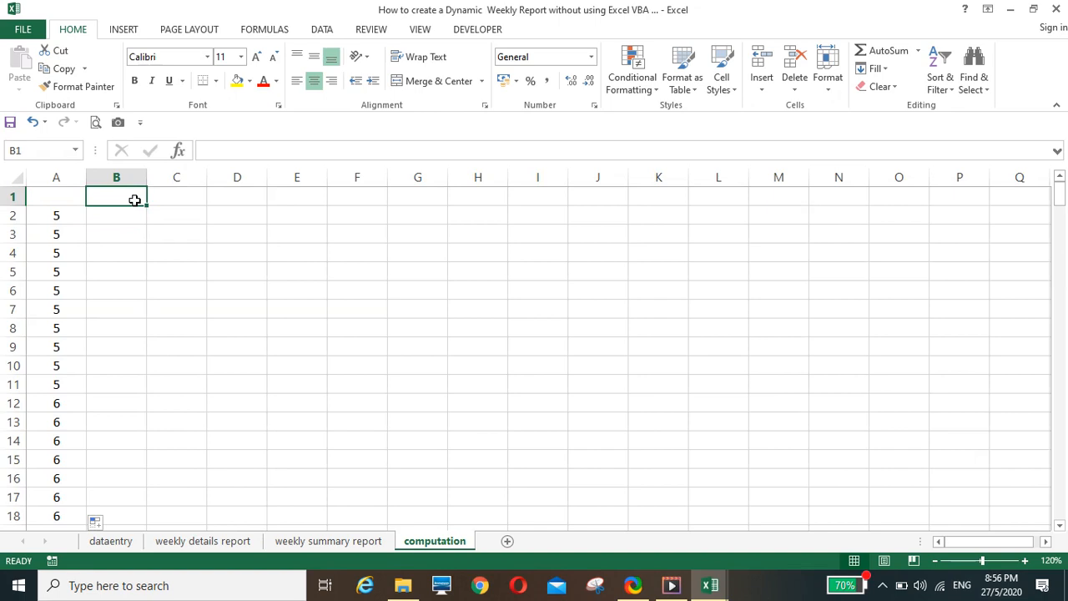
pyautogui.write('=')
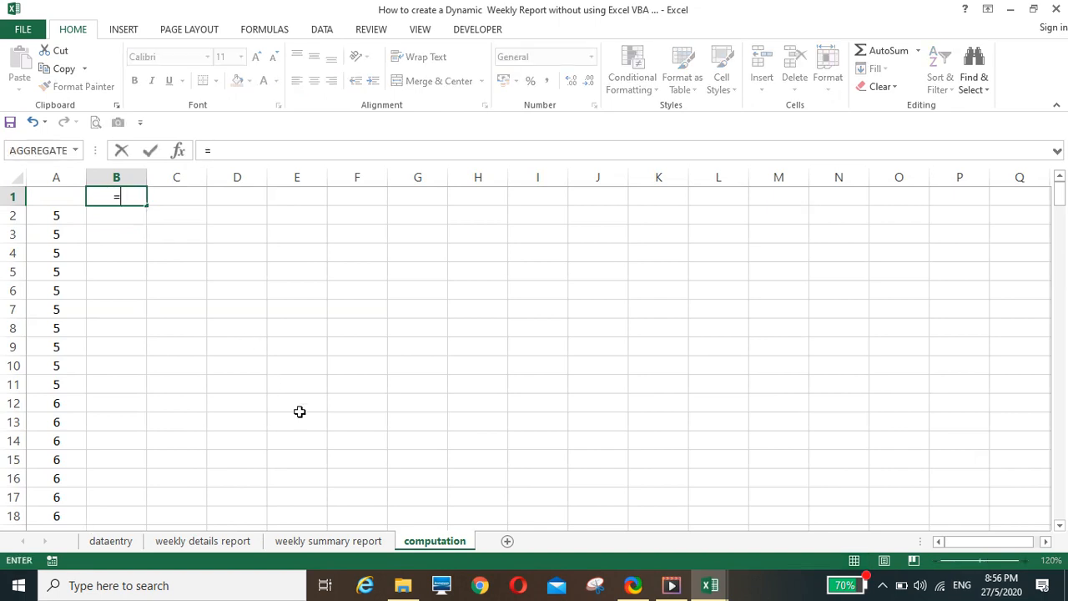
pyautogui.click(214, 545)
pyautogui.click(654, 200)
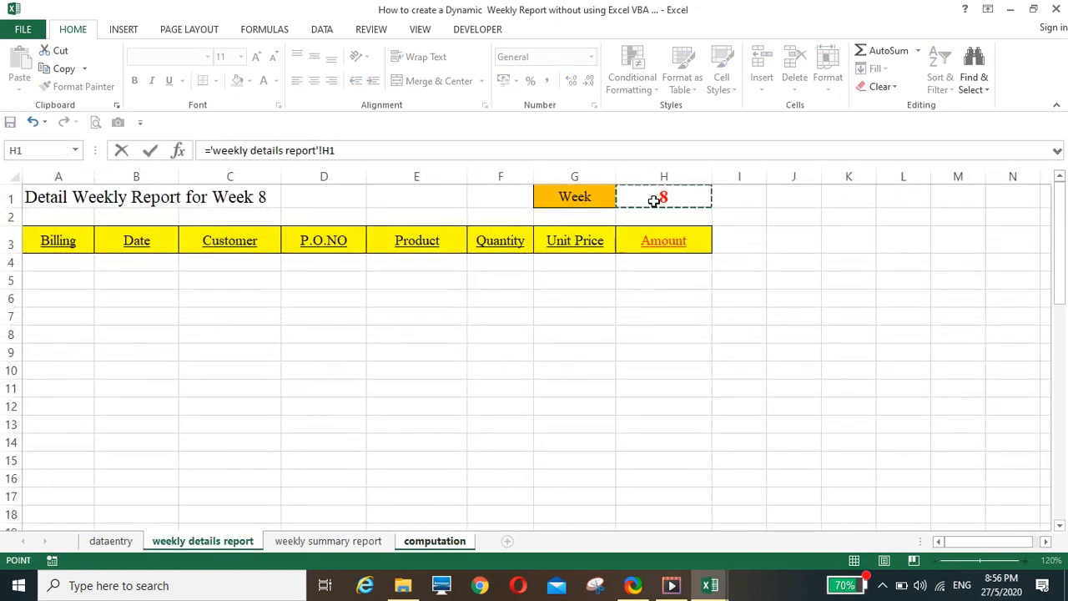
pyautogui.press('Return')
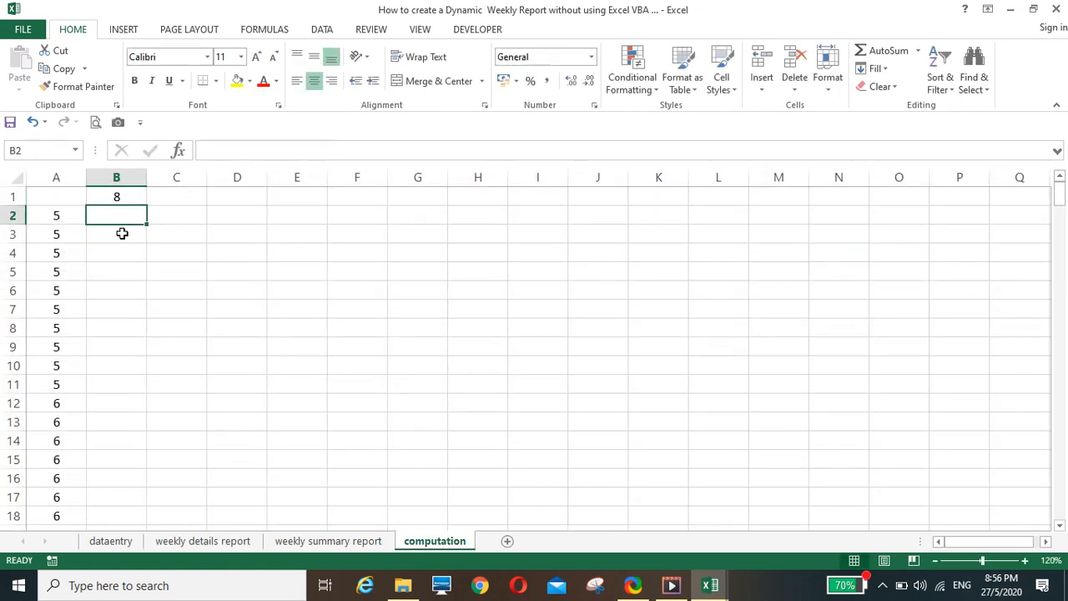
# Enter =IF(A2=$B$1,ROW(),"") in cell B2 of the computation sheet and fill it down to B189
pyautogui.write('=if(')
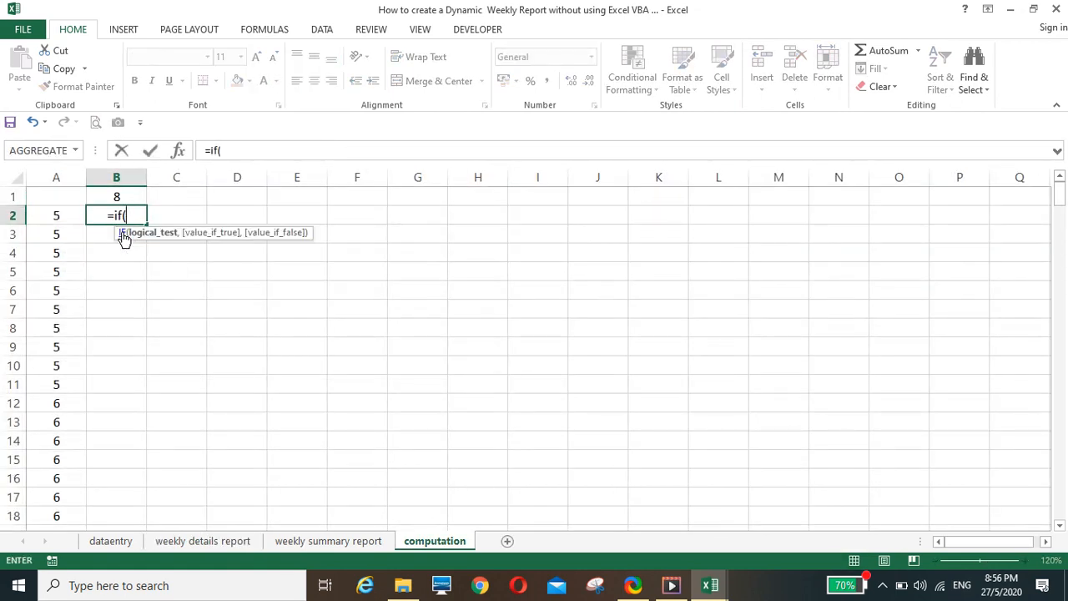
pyautogui.click(57, 216)
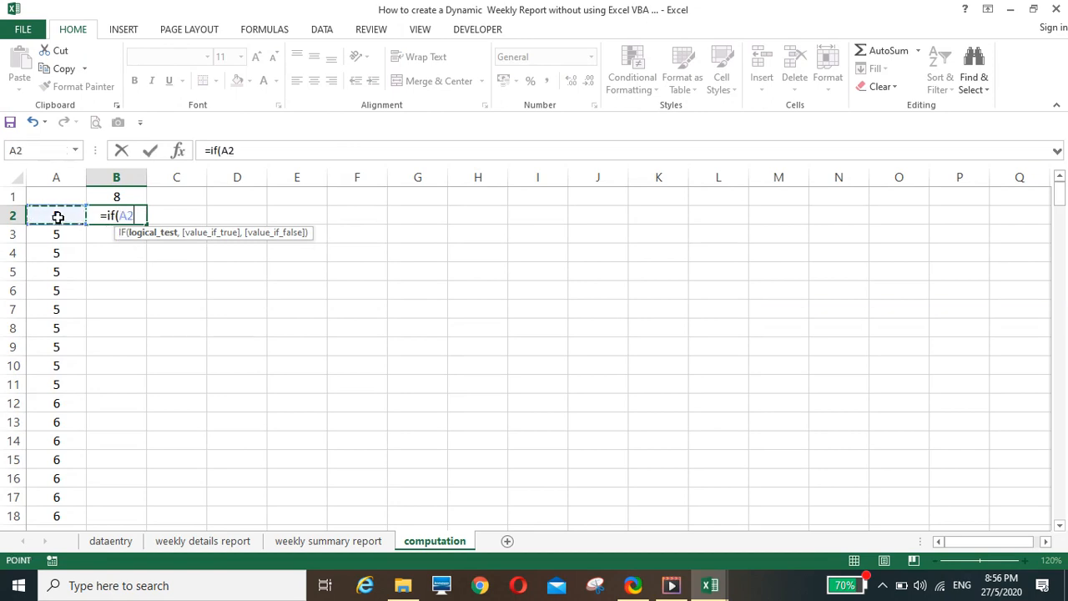
pyautogui.write('=')
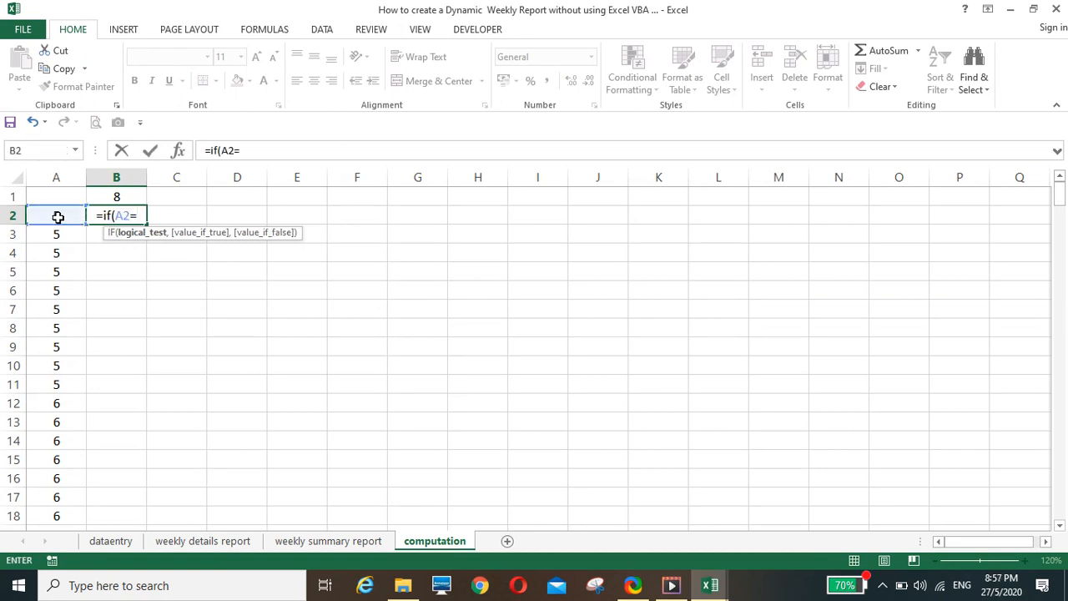
pyautogui.click(106, 194)
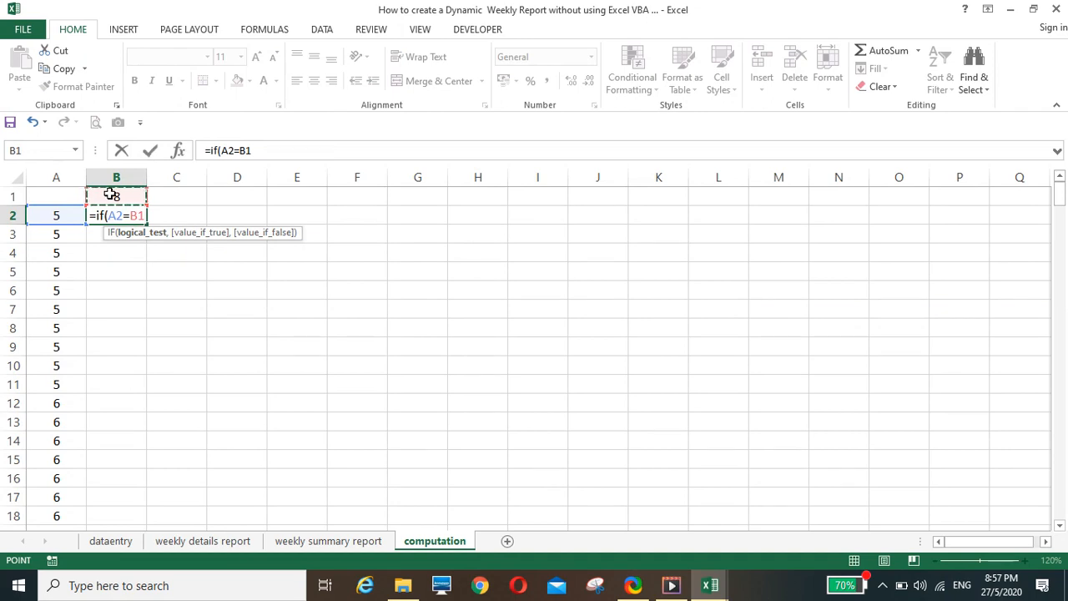
pyautogui.press('F4')
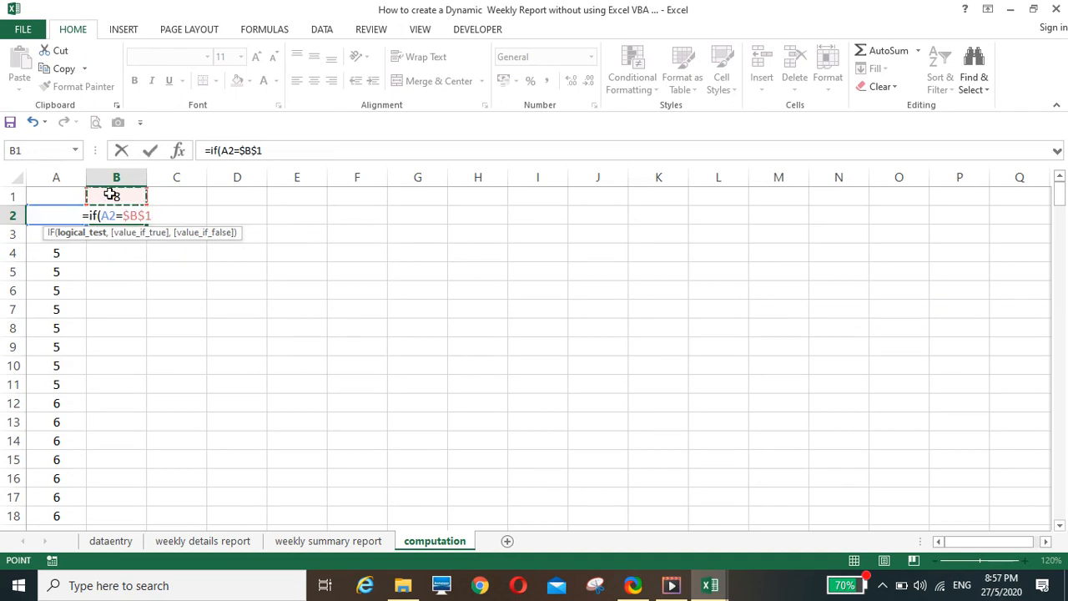
pyautogui.write(',')
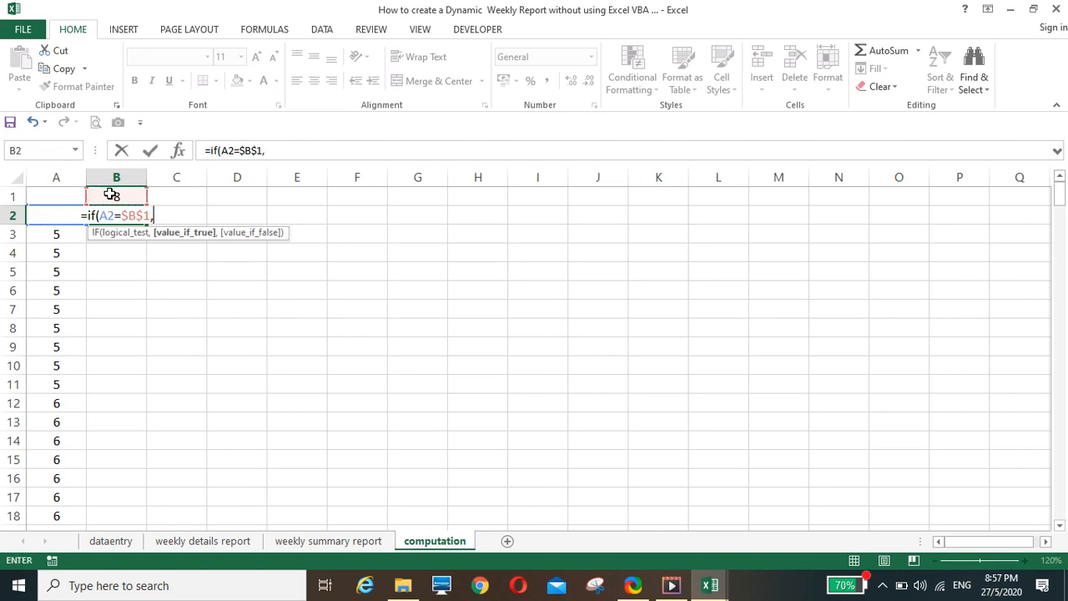
pyautogui.write('row()')
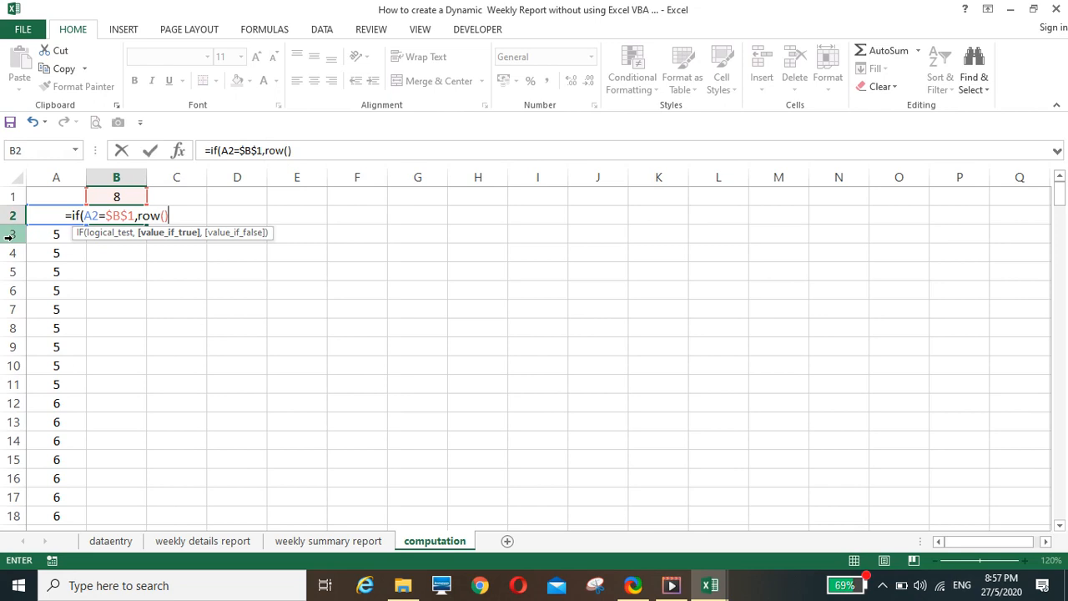
pyautogui.write(',')
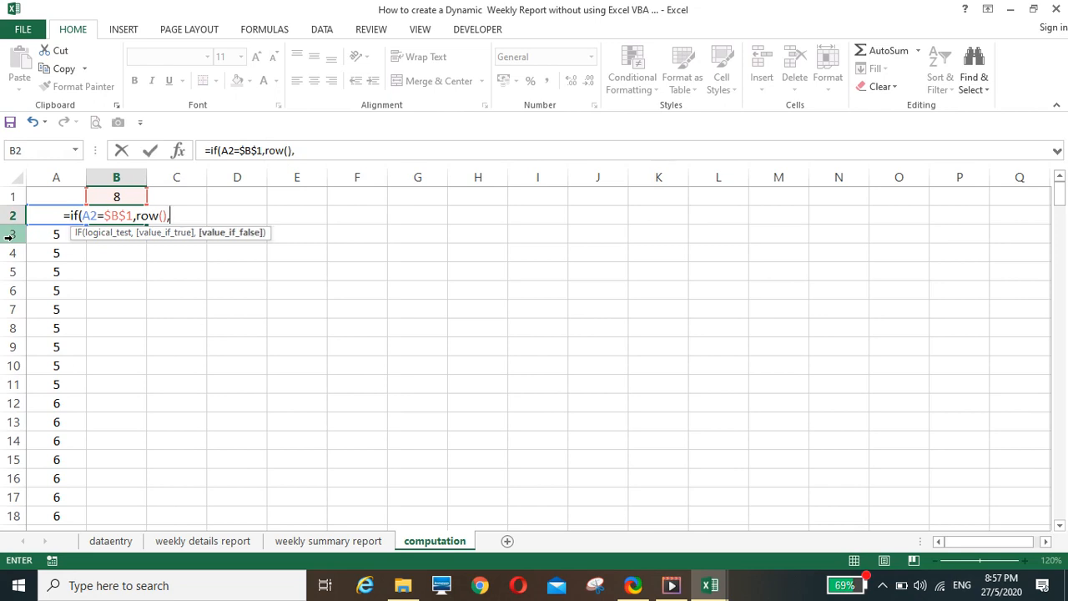
pyautogui.write('"")')
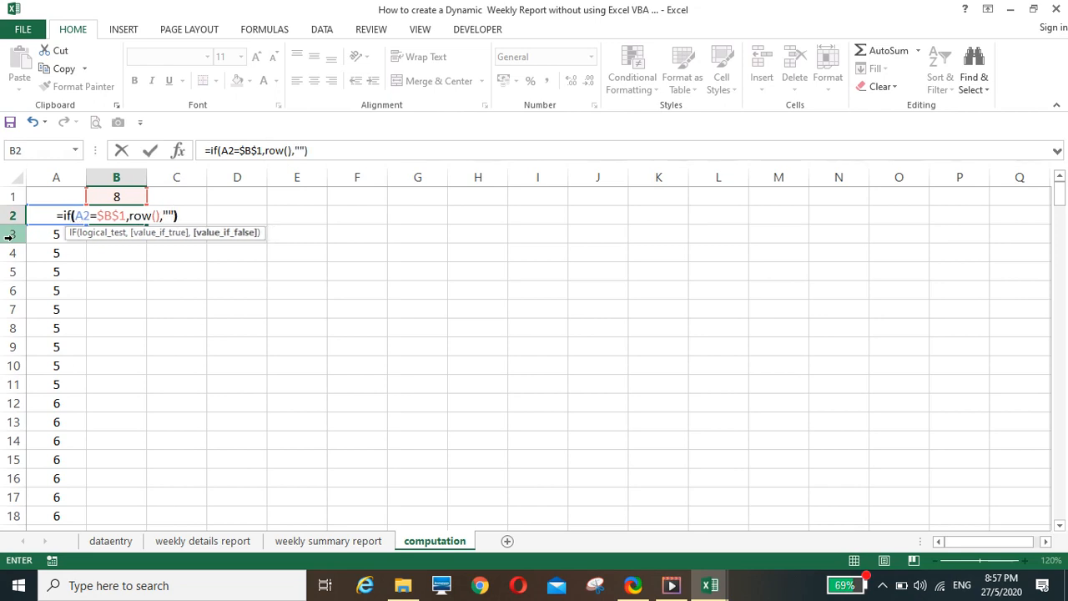
pyautogui.press('Return')
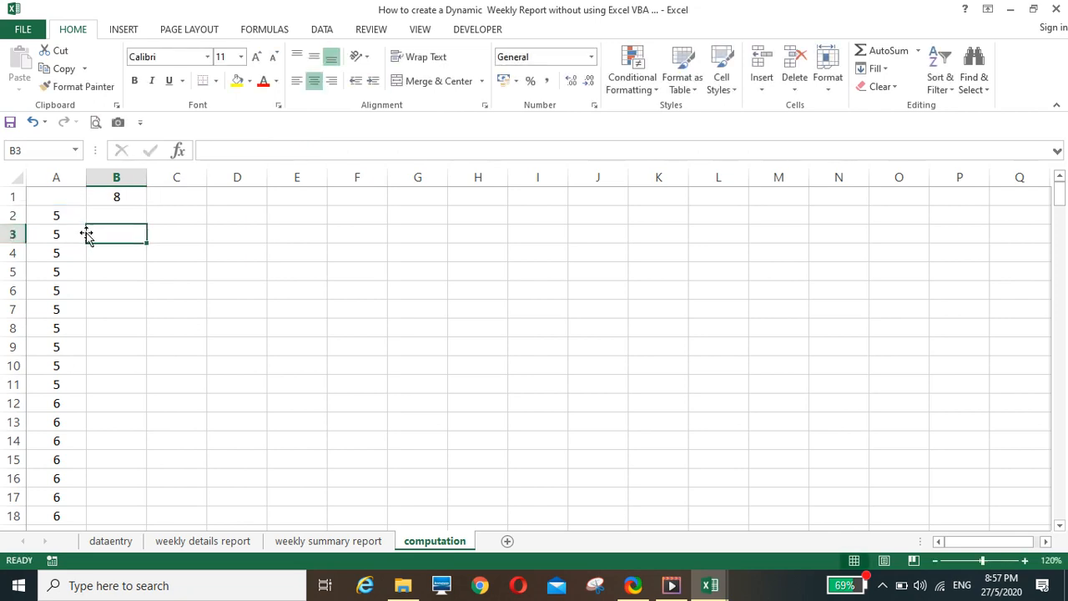
pyautogui.click(109, 217)
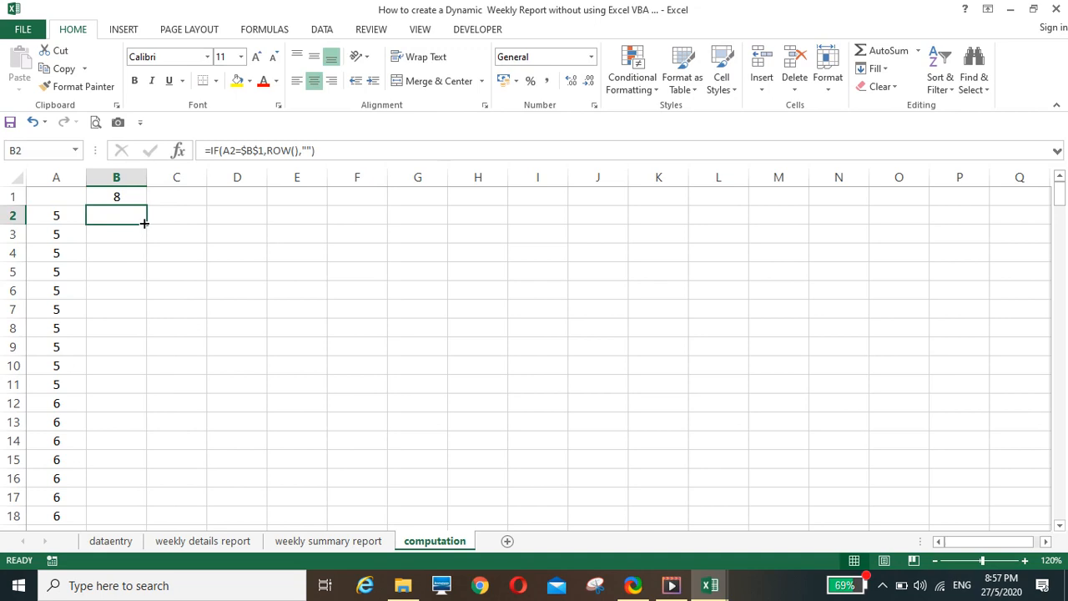
pyautogui.doubleClick(144, 223)
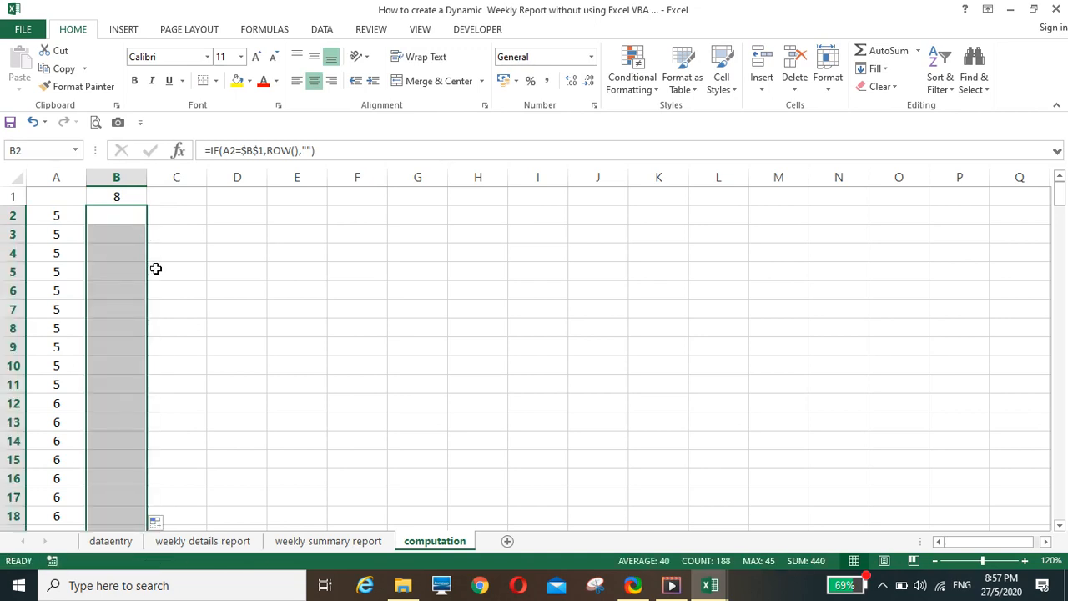
# Review column B of the computation sheet to check which rows return a row number for the selected week
pyautogui.scroll(-11, 156, 284)
pyautogui.scroll(2, 157, 295)
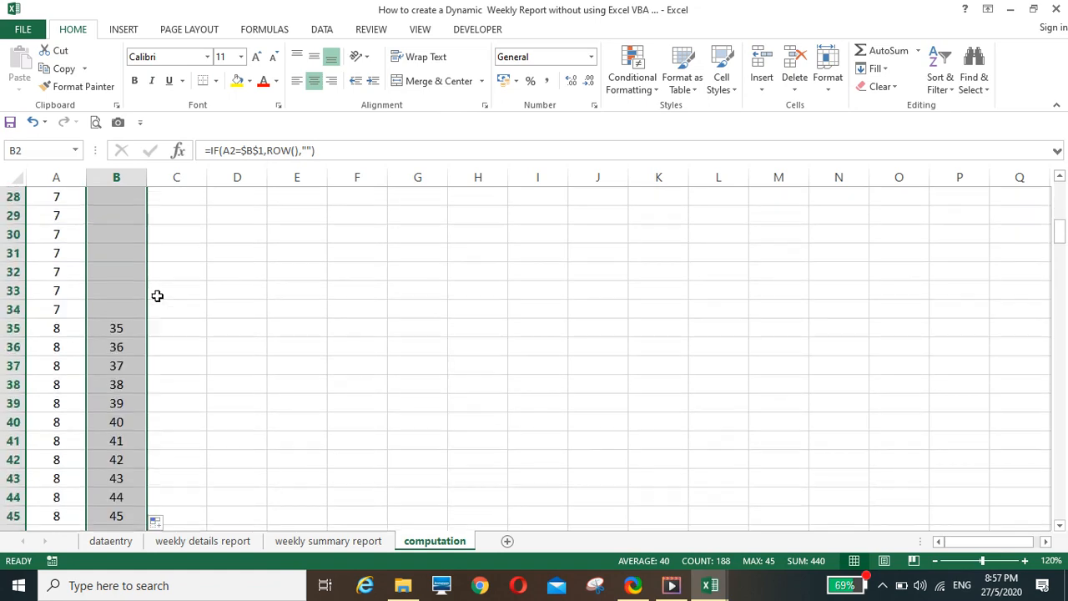
pyautogui.scroll(-1, 125, 486)
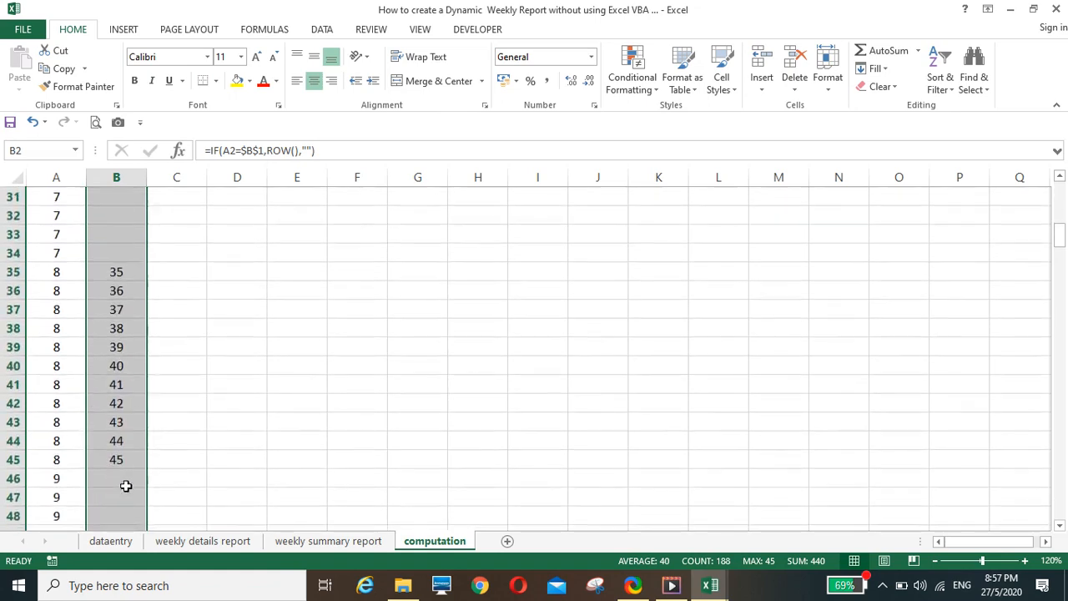
pyautogui.scroll(10, 157, 340)
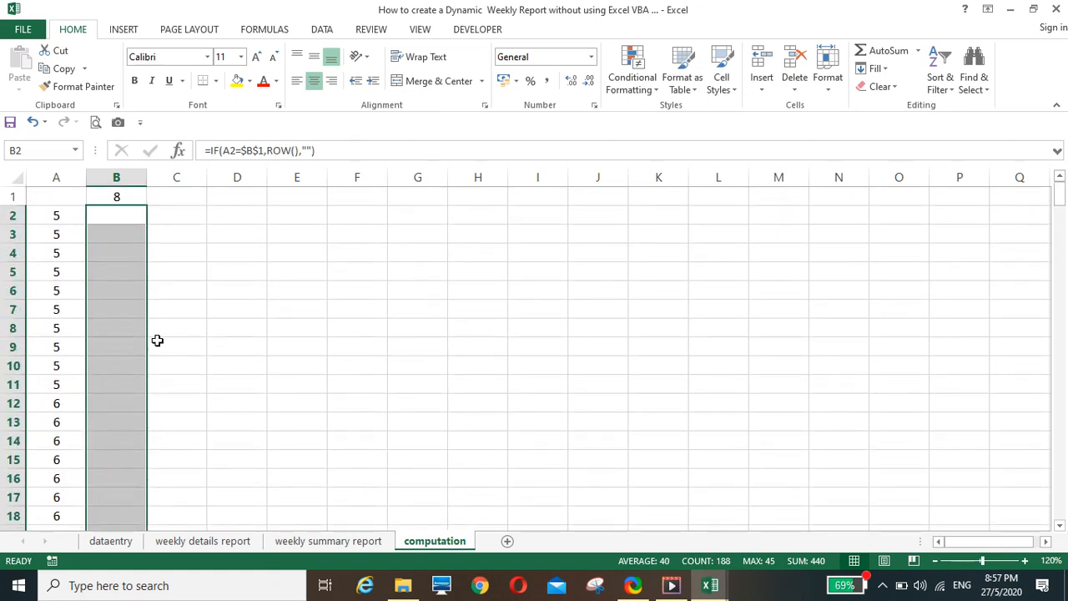
pyautogui.scroll(-5, 128, 386)
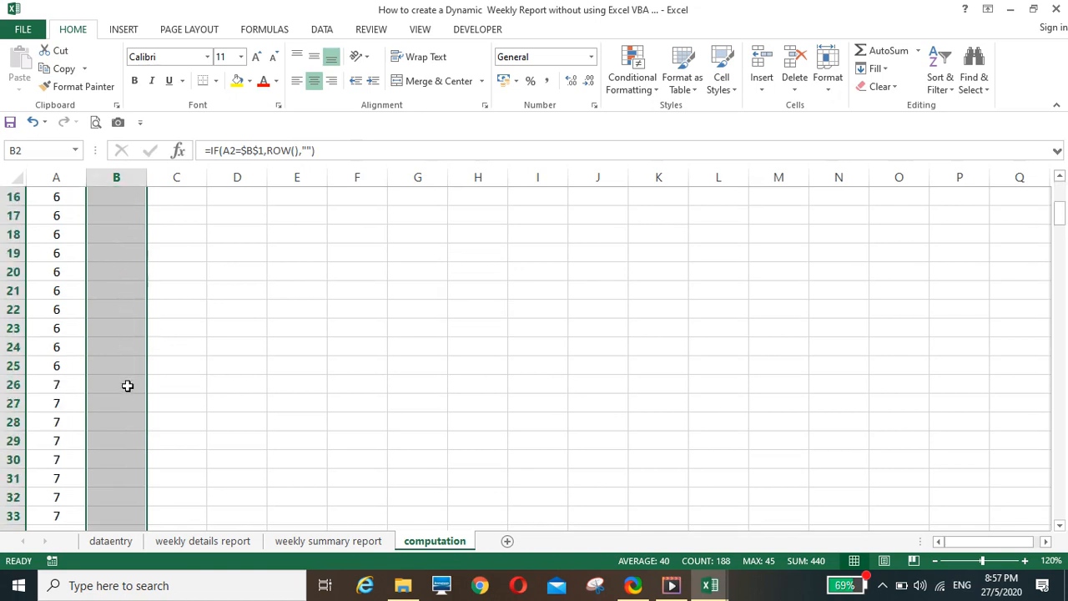
pyautogui.scroll(-6, 127, 387)
pyautogui.scroll(-2, 107, 413)
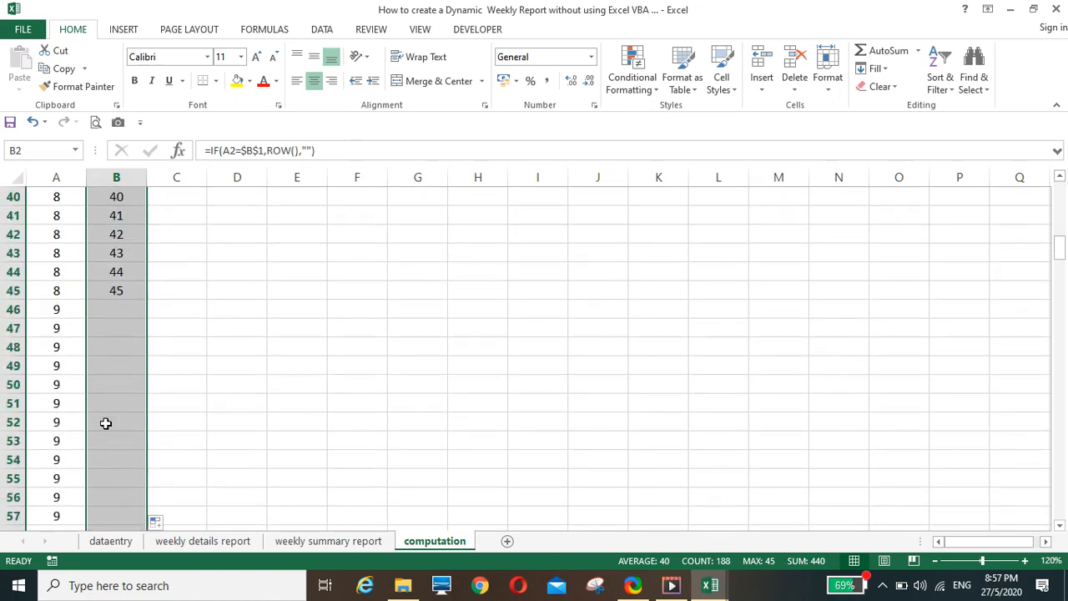
pyautogui.scroll(13, 106, 423)
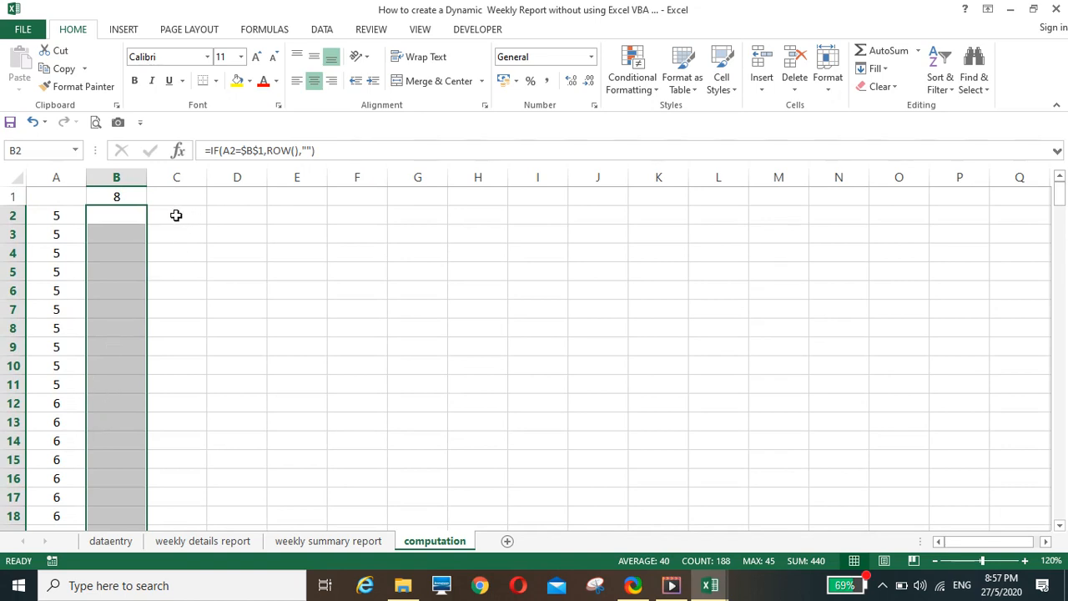
pyautogui.scroll(-5, 159, 382)
pyautogui.scroll(5, 160, 382)
# Enter =SMALL(B2:B189,ROW()-1) in cell C2 of the computation sheet
pyautogui.click(175, 216)
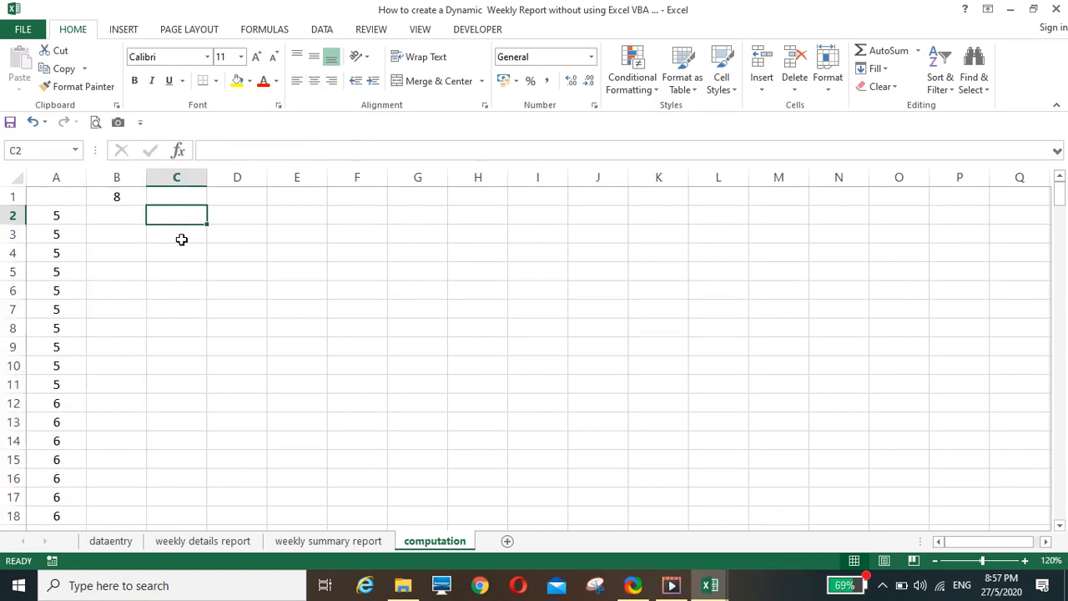
pyautogui.write('=')
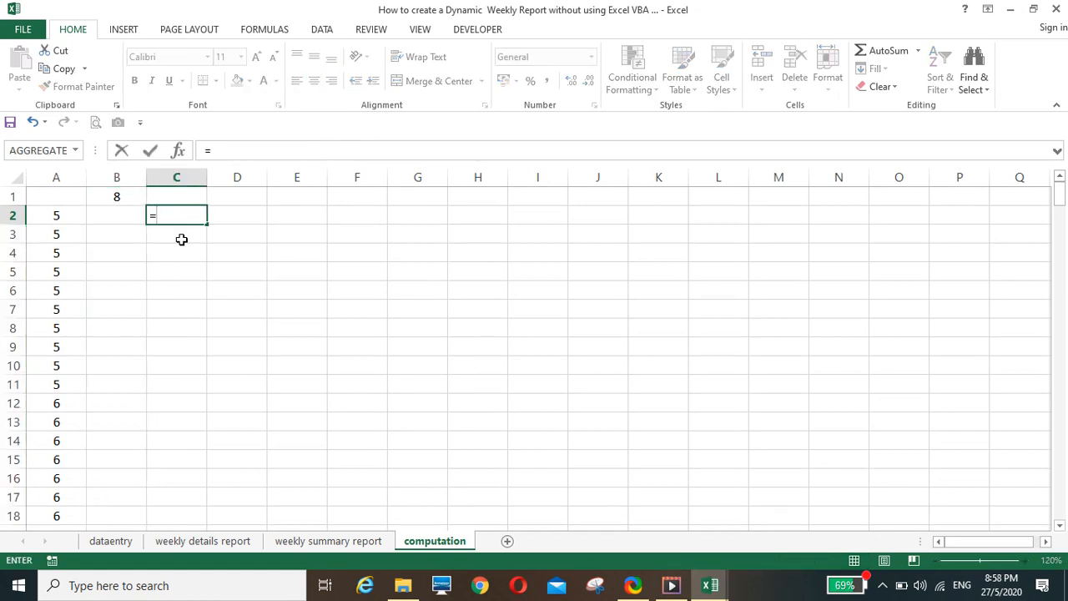
pyautogui.write('s')
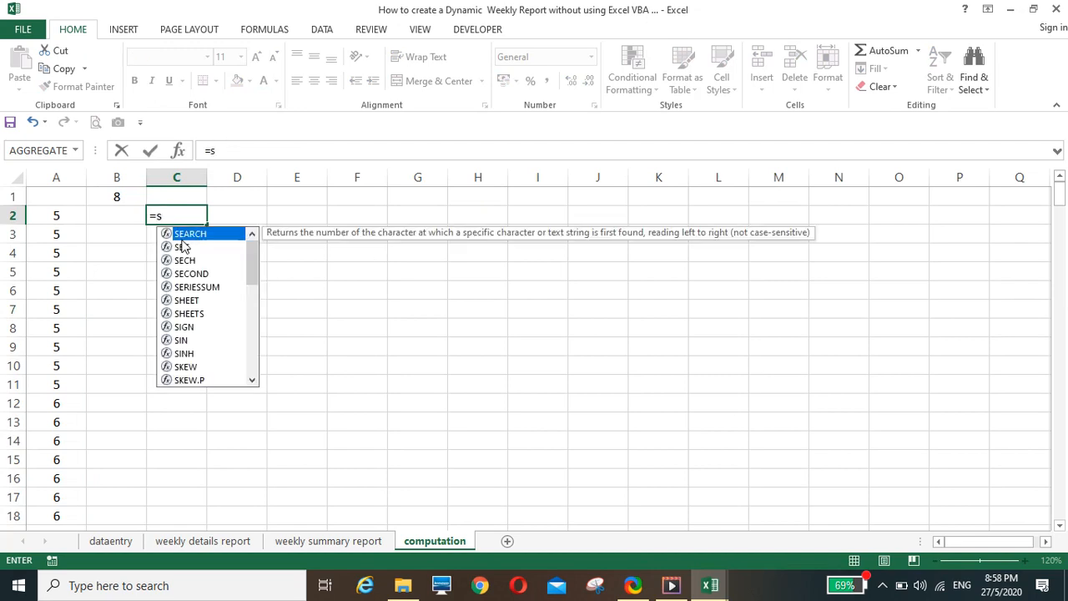
pyautogui.write('mall(')
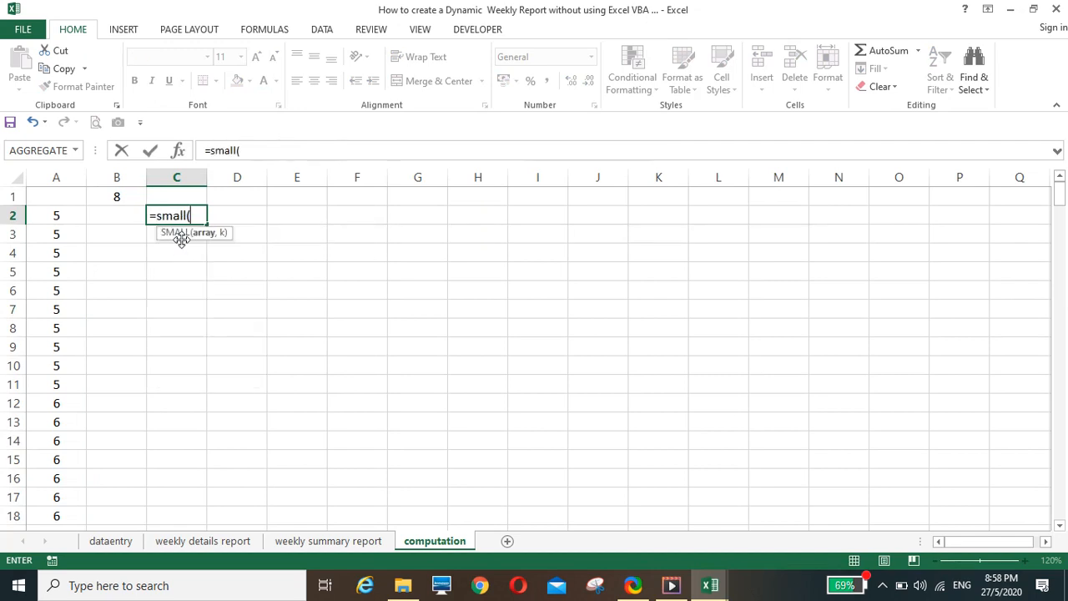
pyautogui.click(117, 214)
pyautogui.hotkey('ctrl', 'shift', 'Down')
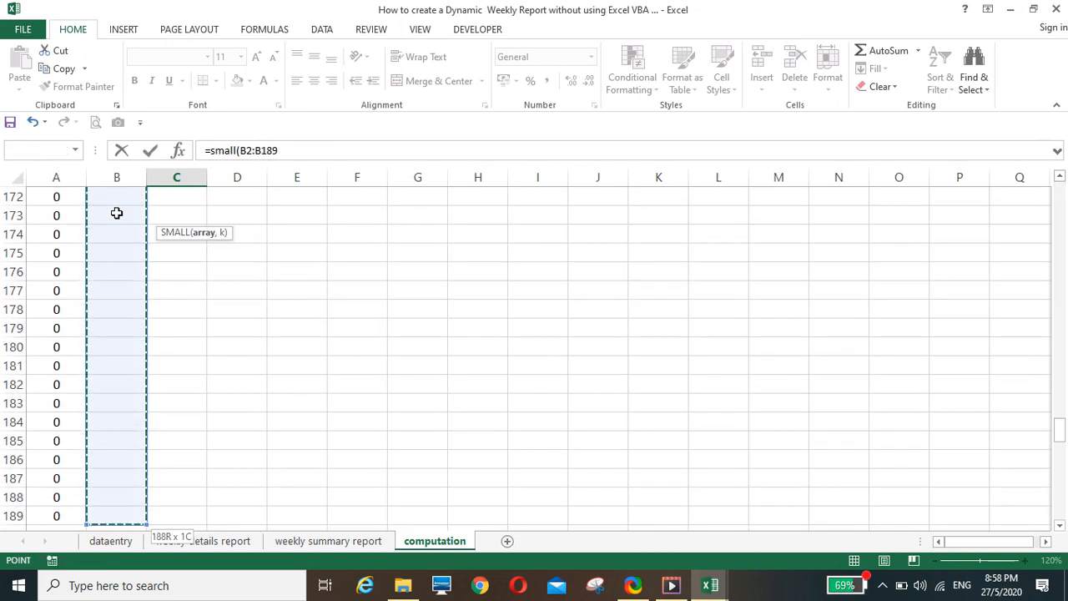
pyautogui.write(',')
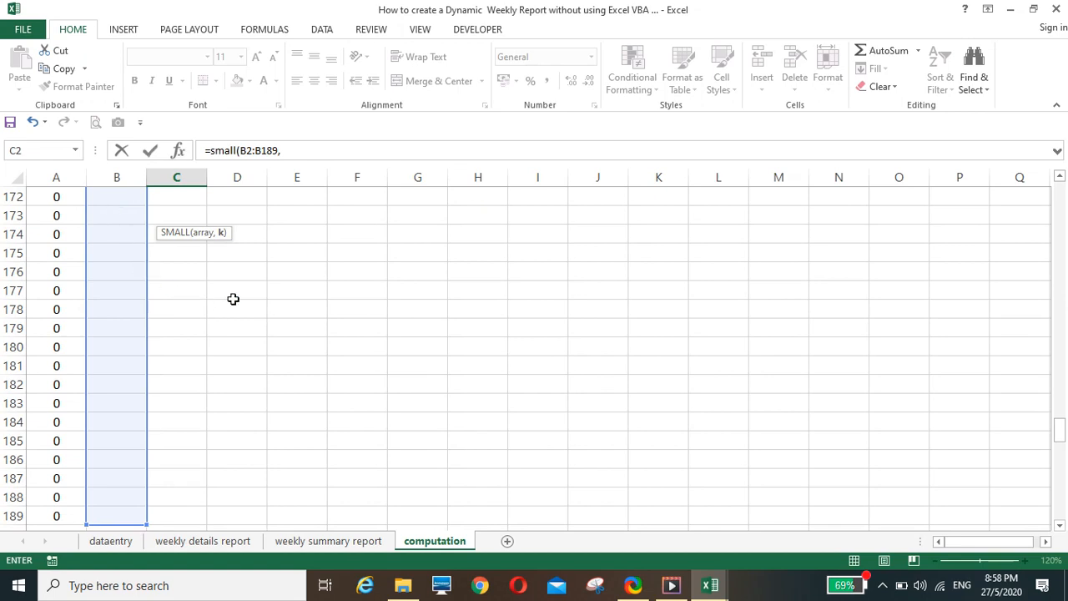
pyautogui.scroll(20, 242, 292)
pyautogui.scroll(20, 245, 292)
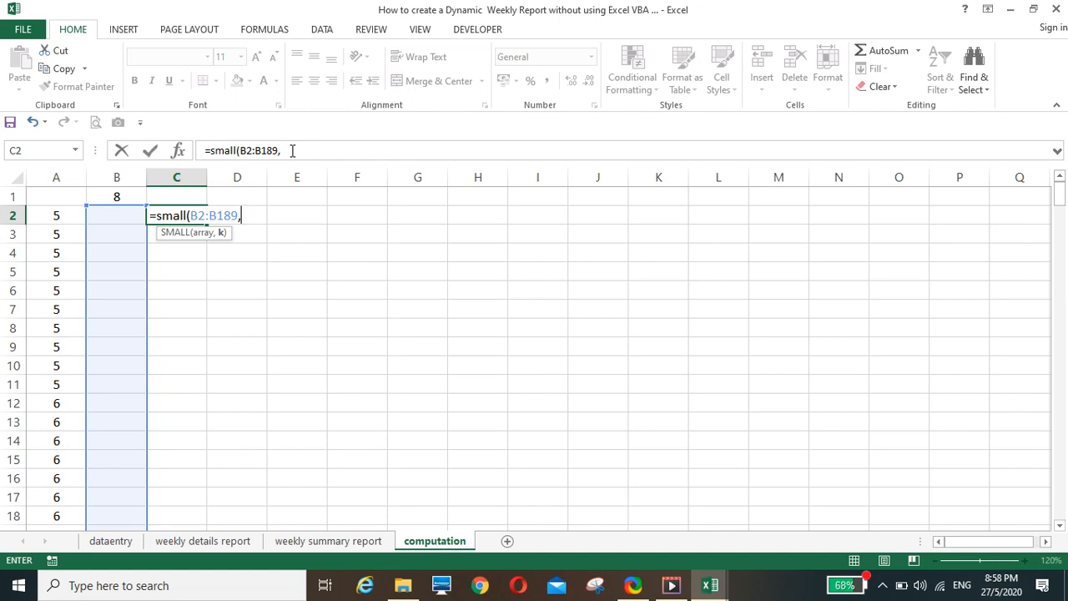
pyautogui.click(292, 150)
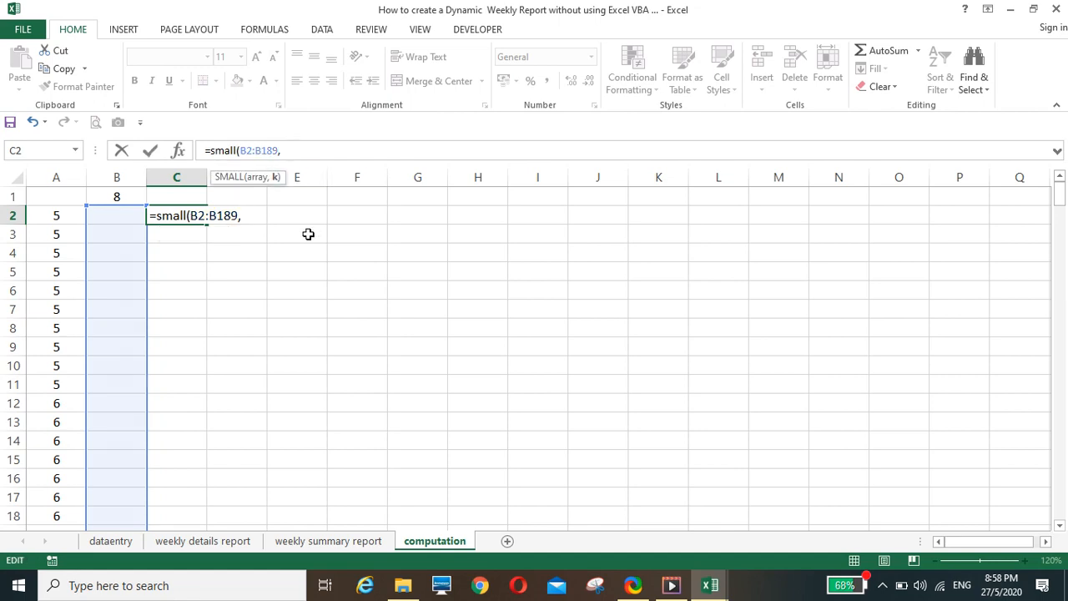
pyautogui.write('row(')
pyautogui.write(')-')
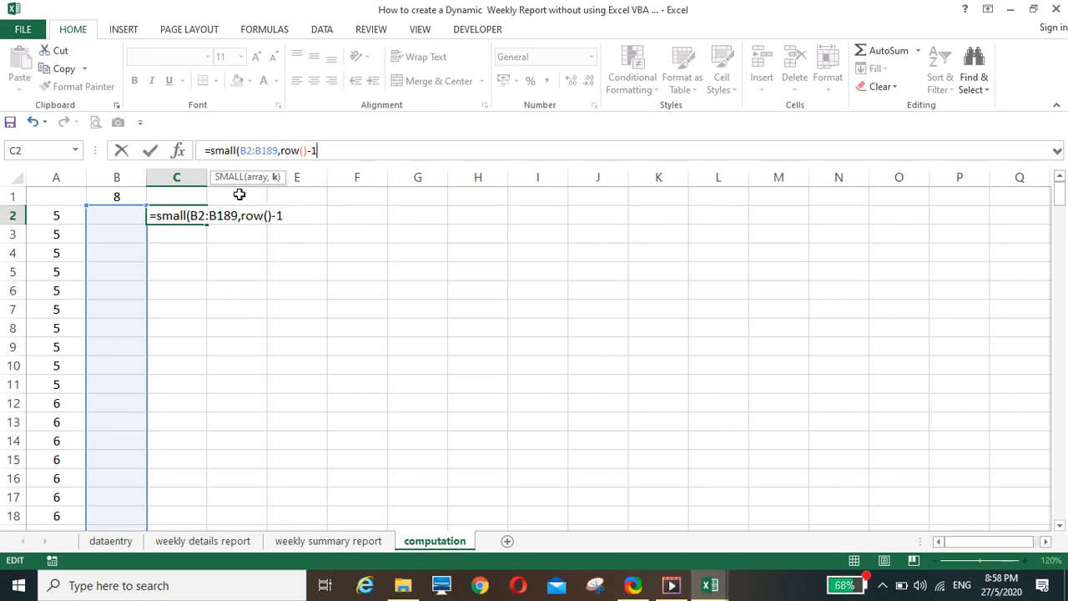
pyautogui.write('1')
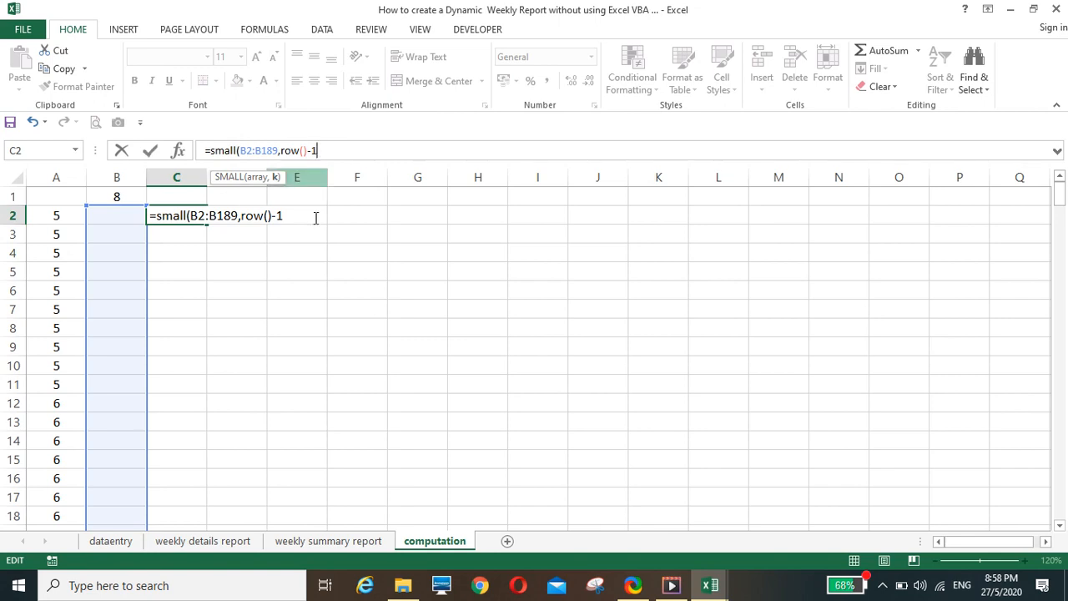
pyautogui.write(')')
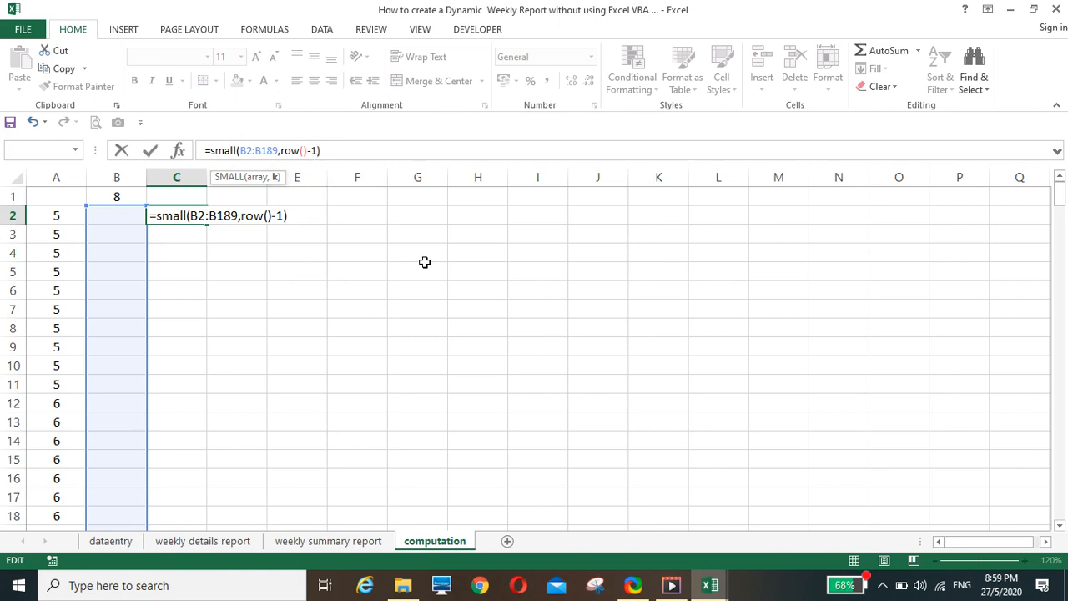
pyautogui.press('Return')
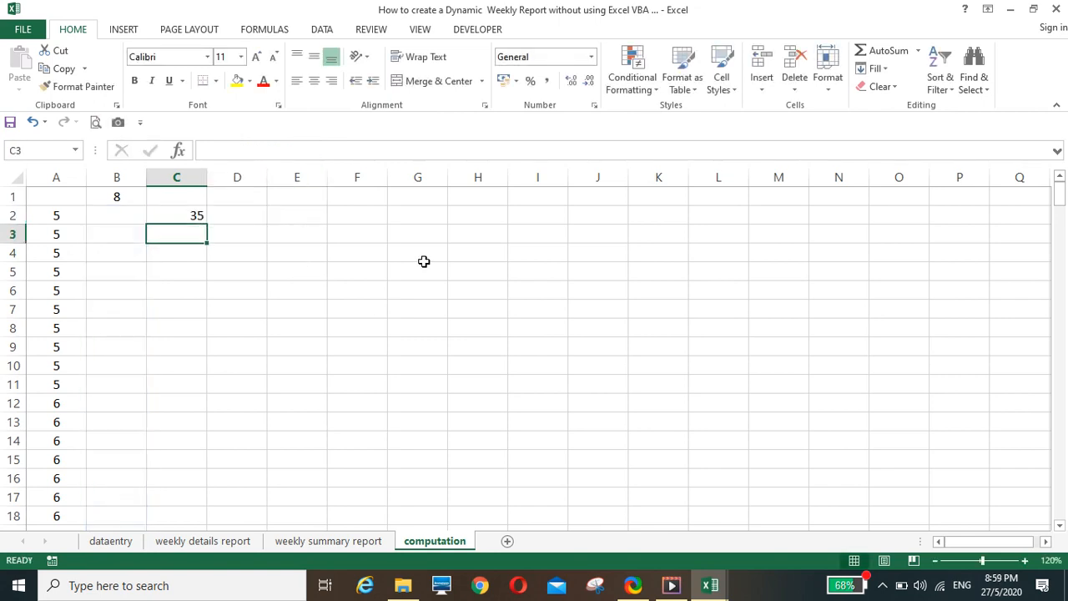
# Center-align the contents of column C on the computation sheet
pyautogui.click(173, 211)
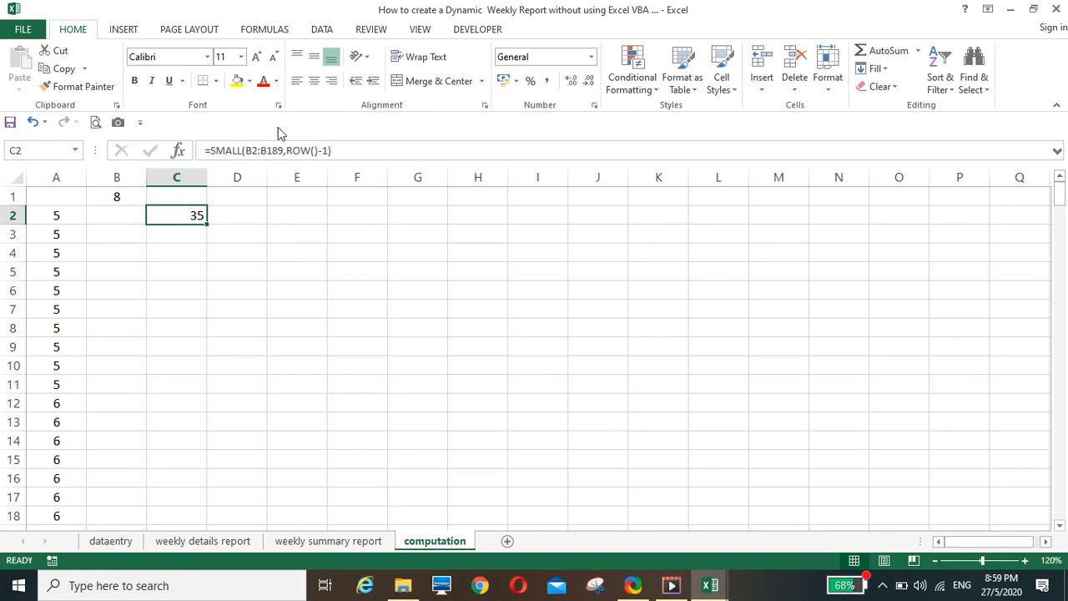
pyautogui.click(178, 177)
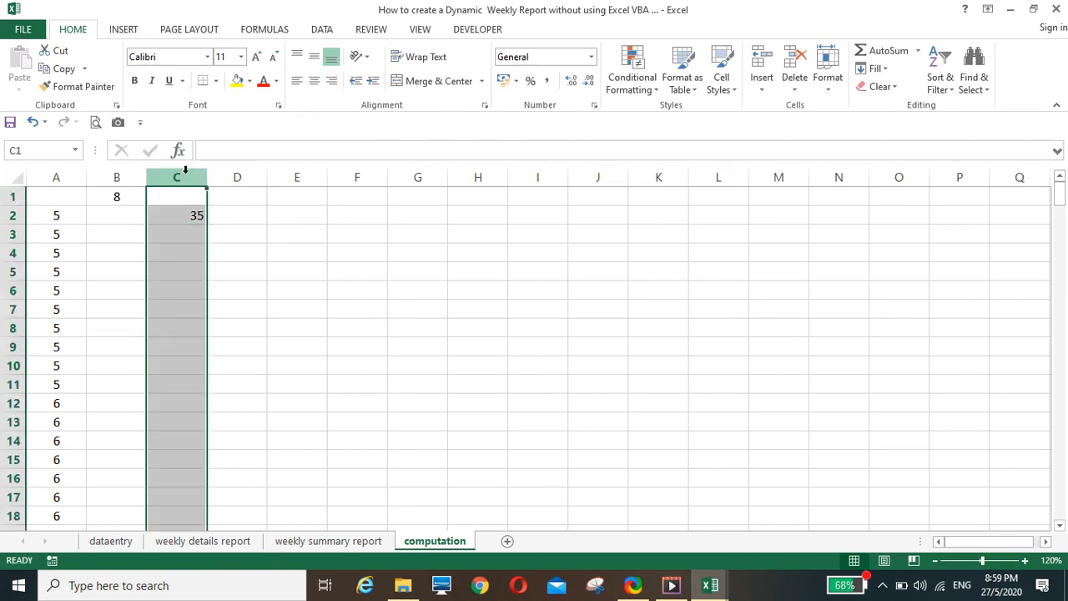
pyautogui.click(316, 87)
# Make the range in C2's SMALL formula absolute as $B$2:$B$189 and fill the formula down to C189
pyautogui.click(174, 216)
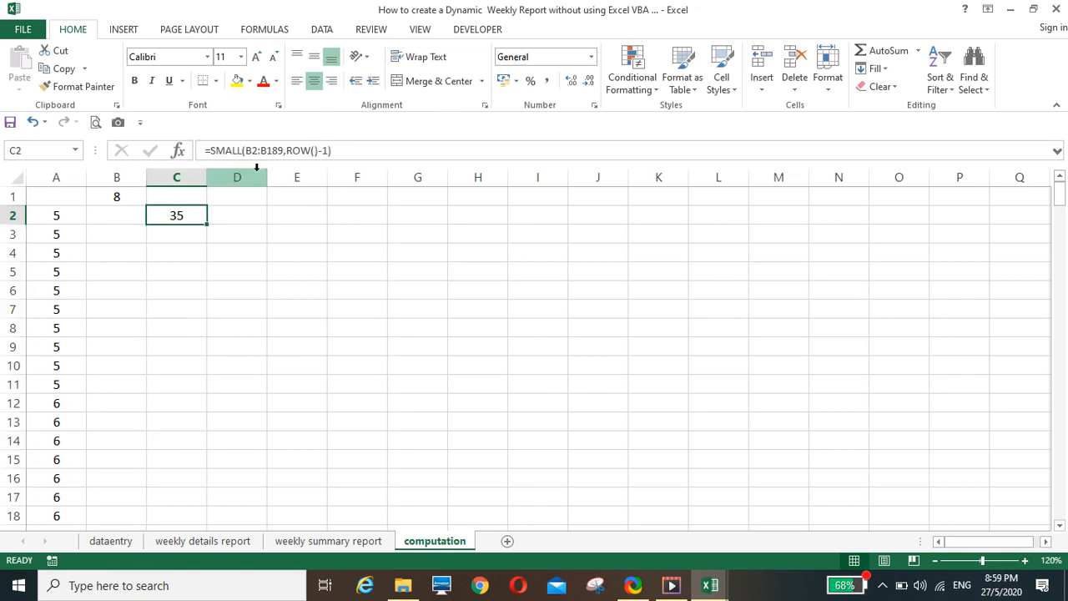
pyautogui.click(247, 150)
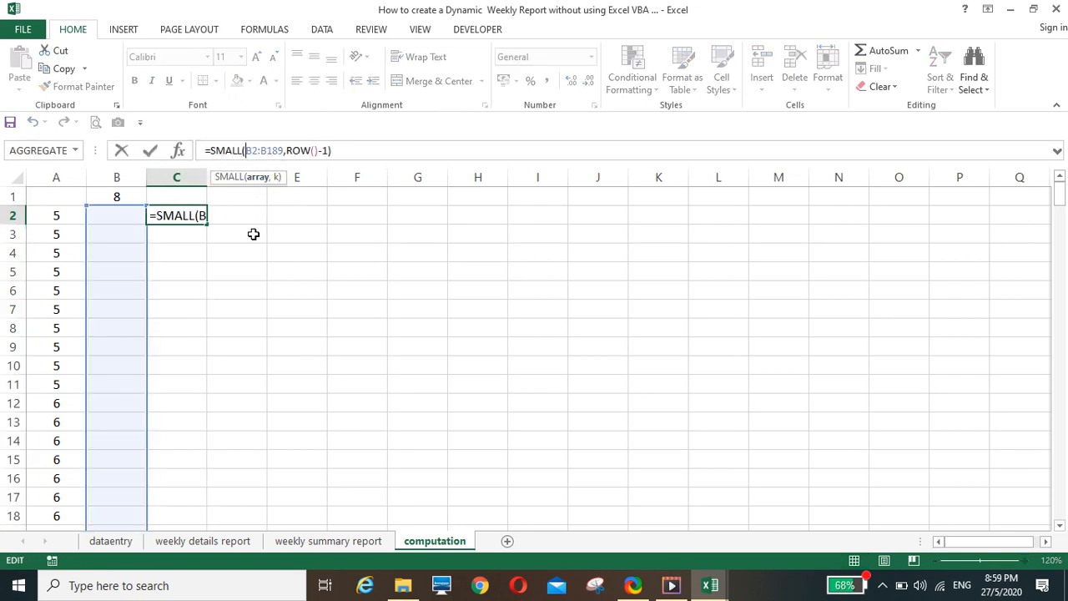
pyautogui.press('F4')
pyautogui.press('Right')
pyautogui.press('Right')
pyautogui.press('F4')
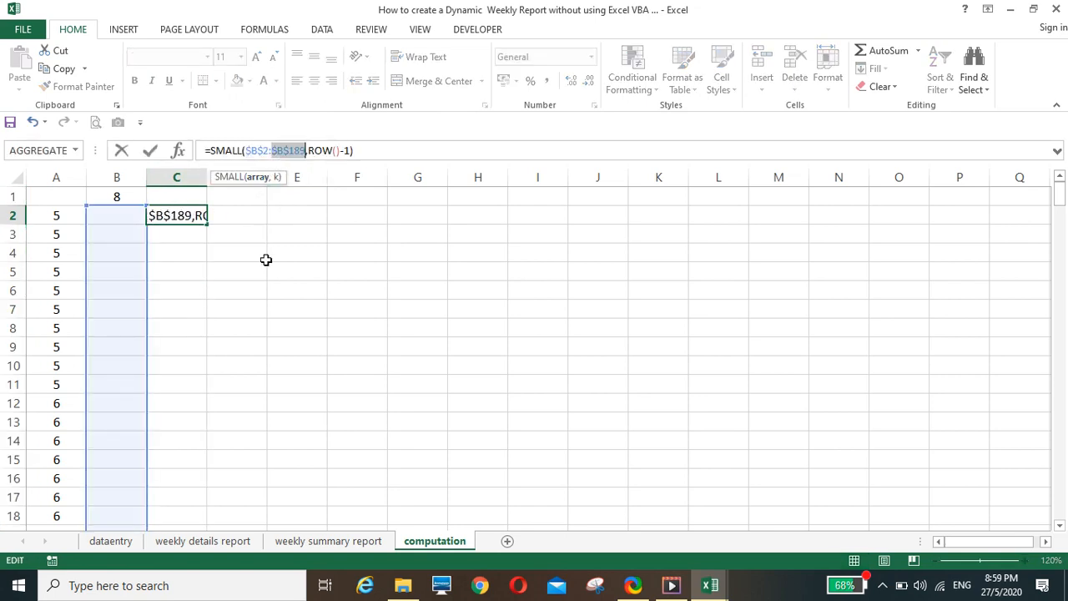
pyautogui.press('Return')
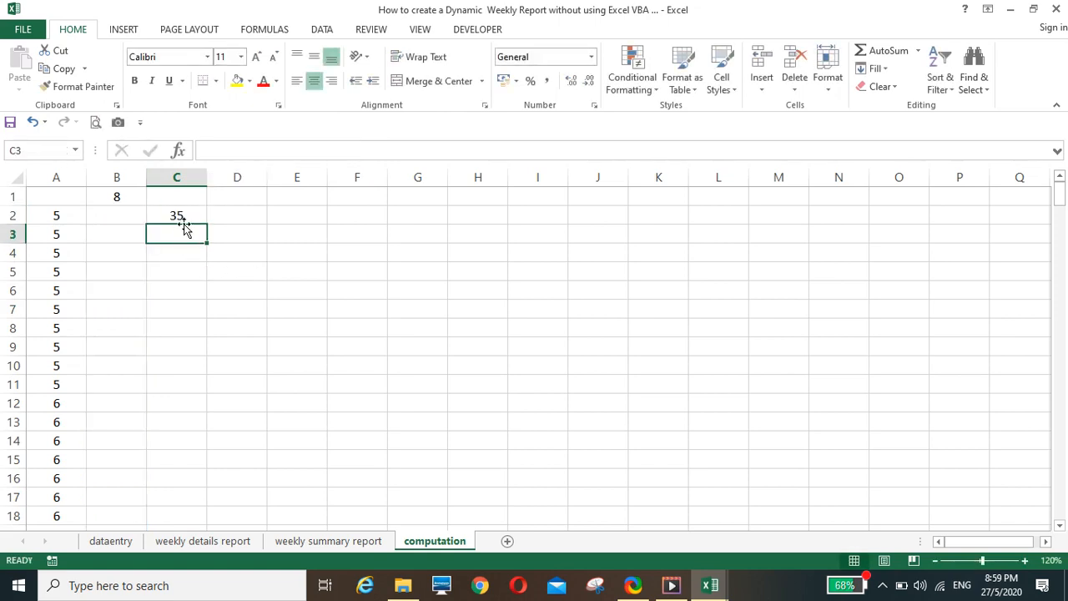
pyautogui.click(179, 214)
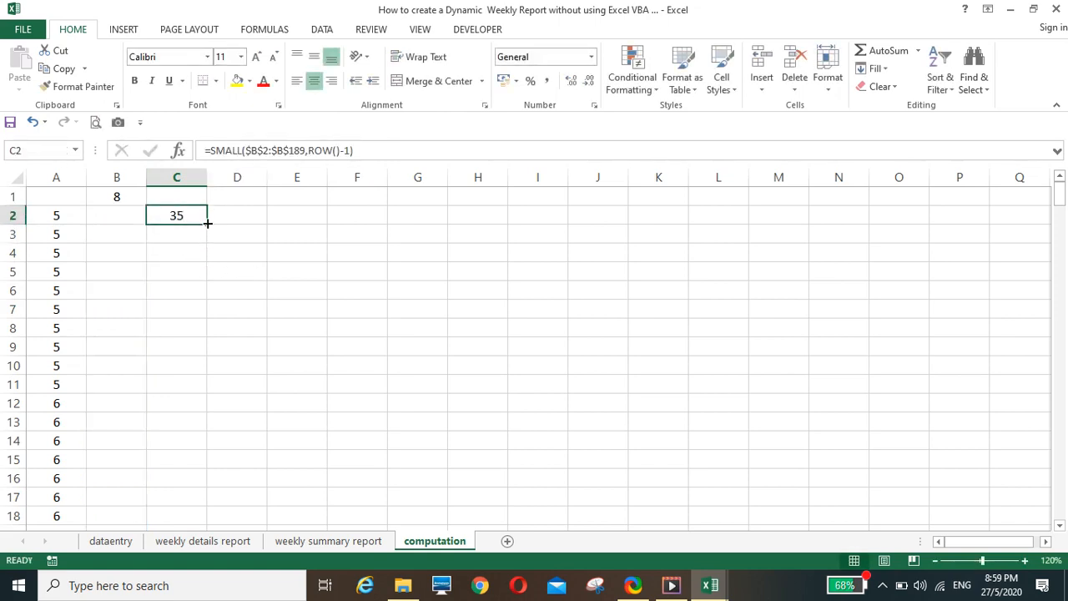
pyautogui.doubleClick(207, 223)
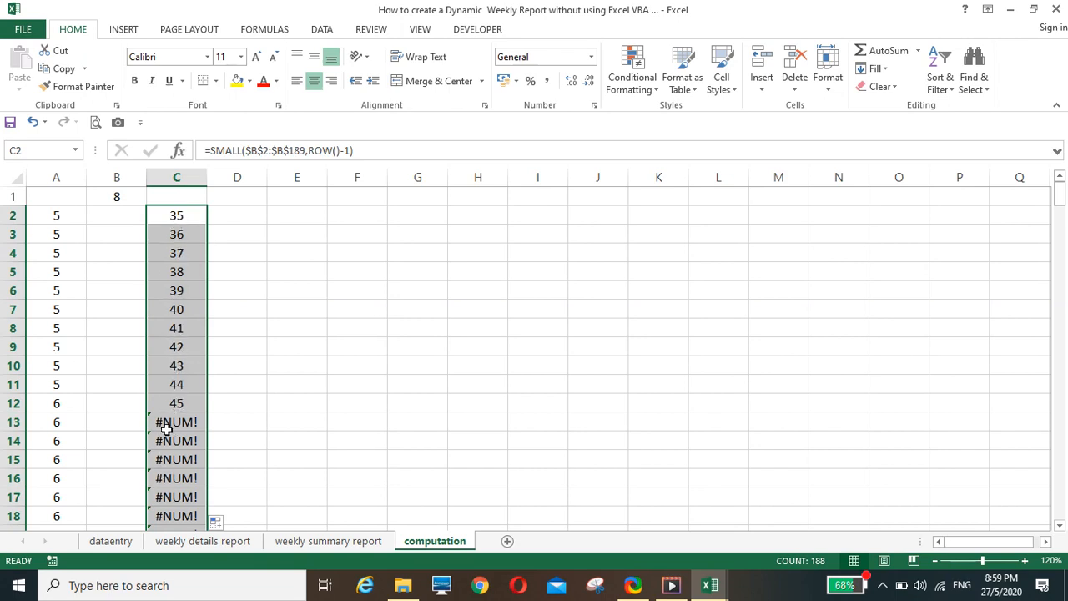
# Wrap C2's formula as =IFERROR(SMALL($B$2:$B$189,ROW()-1),"") and fill it down to C189
pyautogui.click(210, 150)
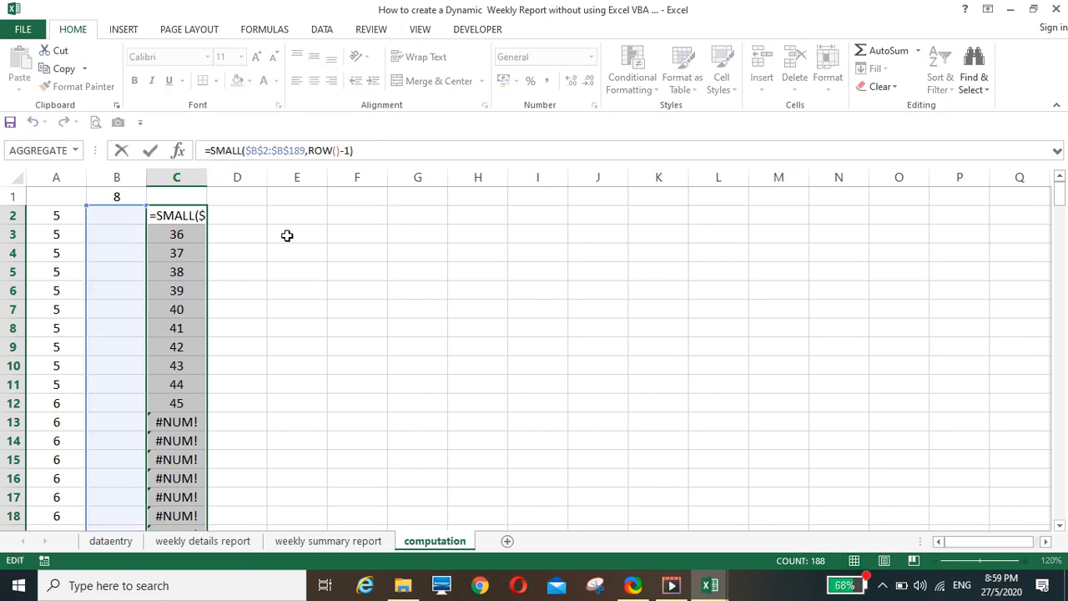
pyautogui.press('Escape')
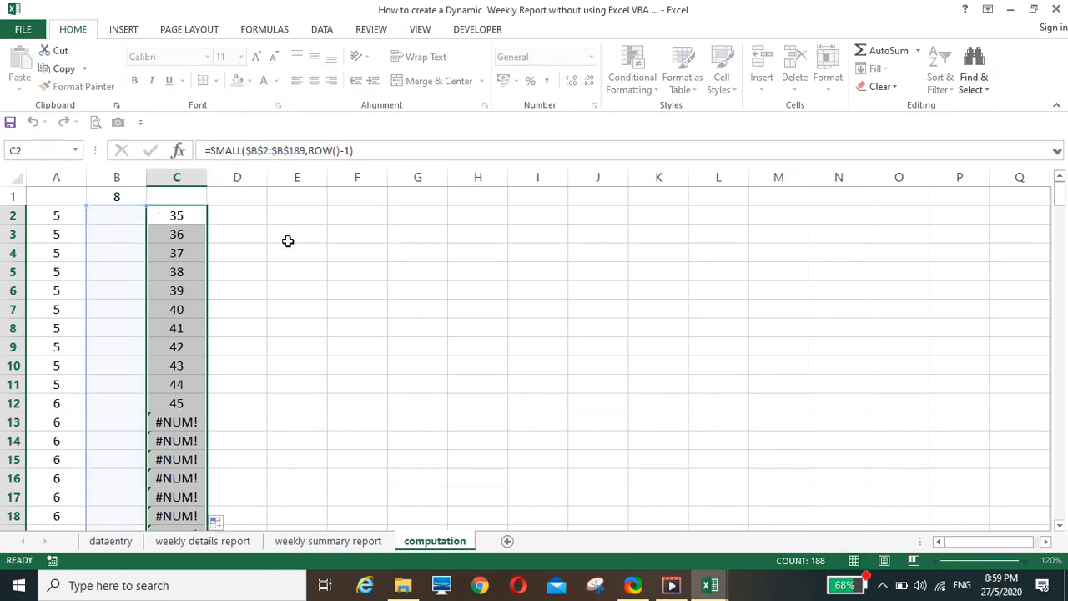
pyautogui.click(177, 216)
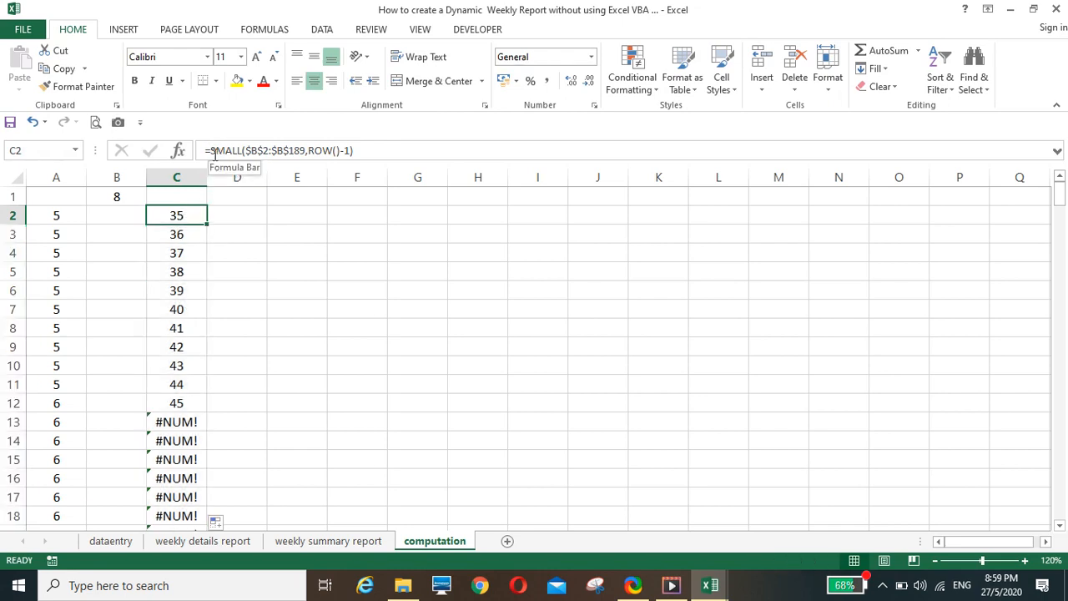
pyautogui.click(212, 150)
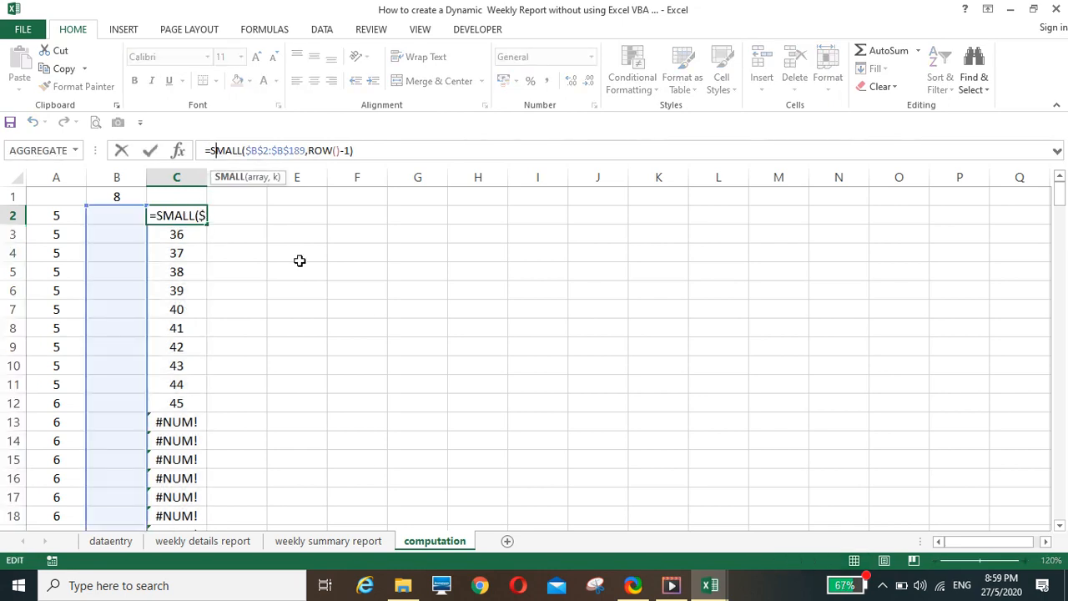
pyautogui.write('ife')
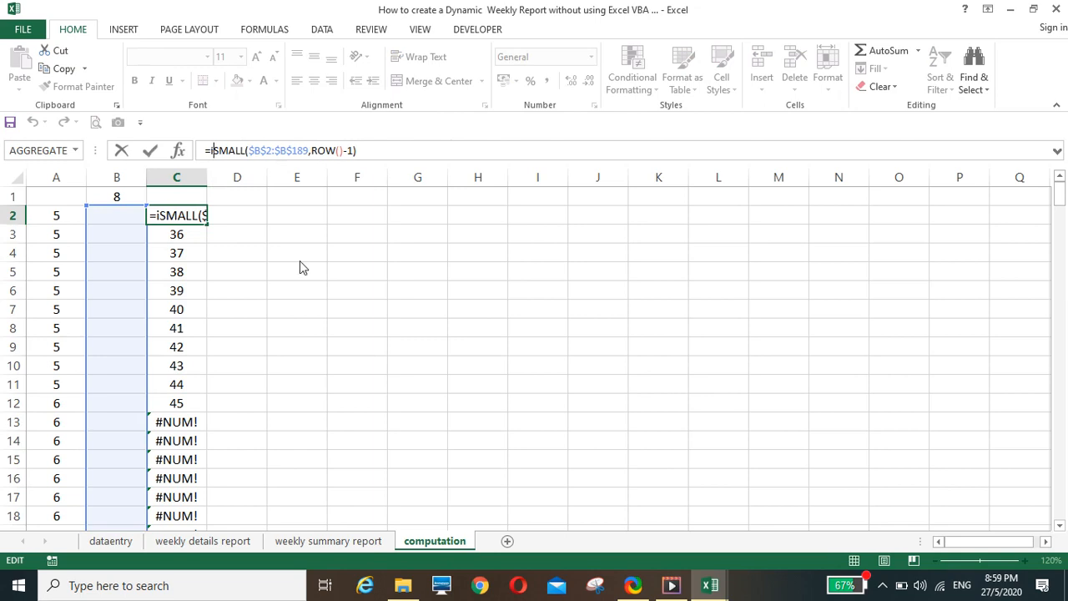
pyautogui.write('rror')
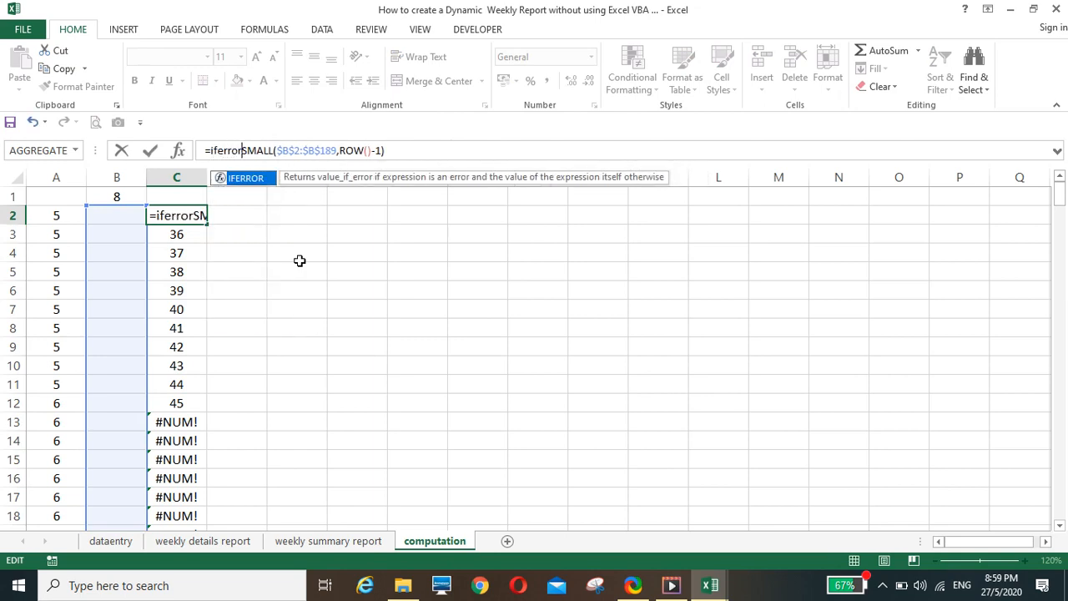
pyautogui.write('(')
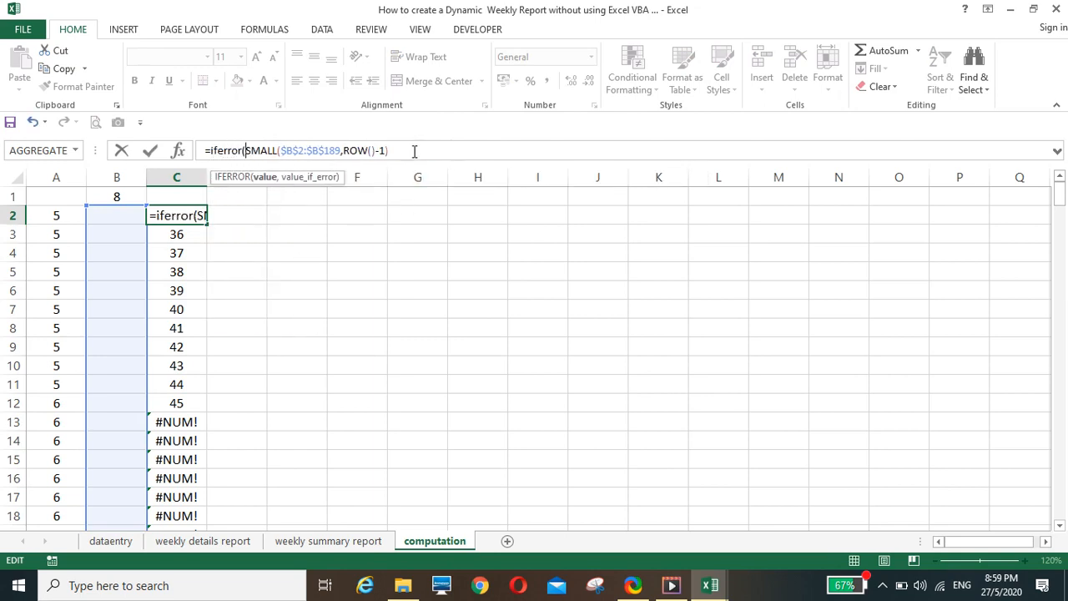
pyautogui.write(',')
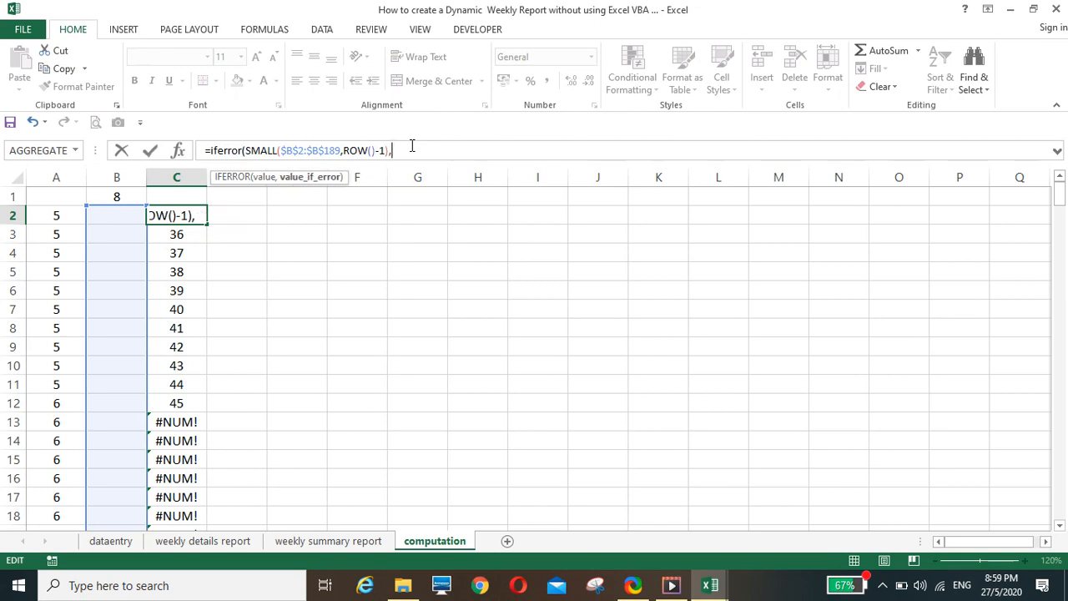
pyautogui.write('"")')
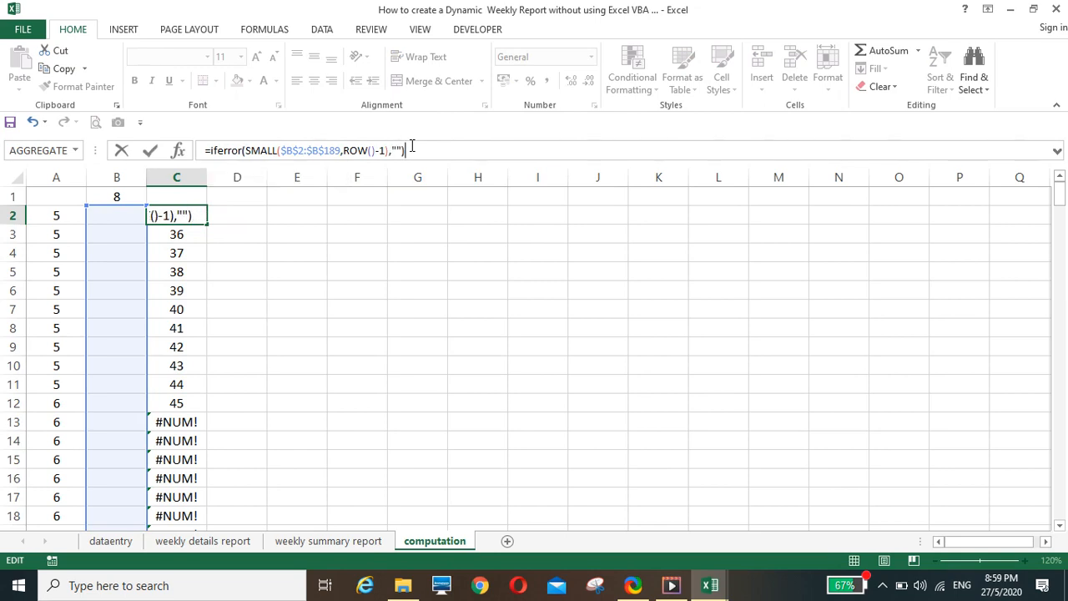
pyautogui.press('Return')
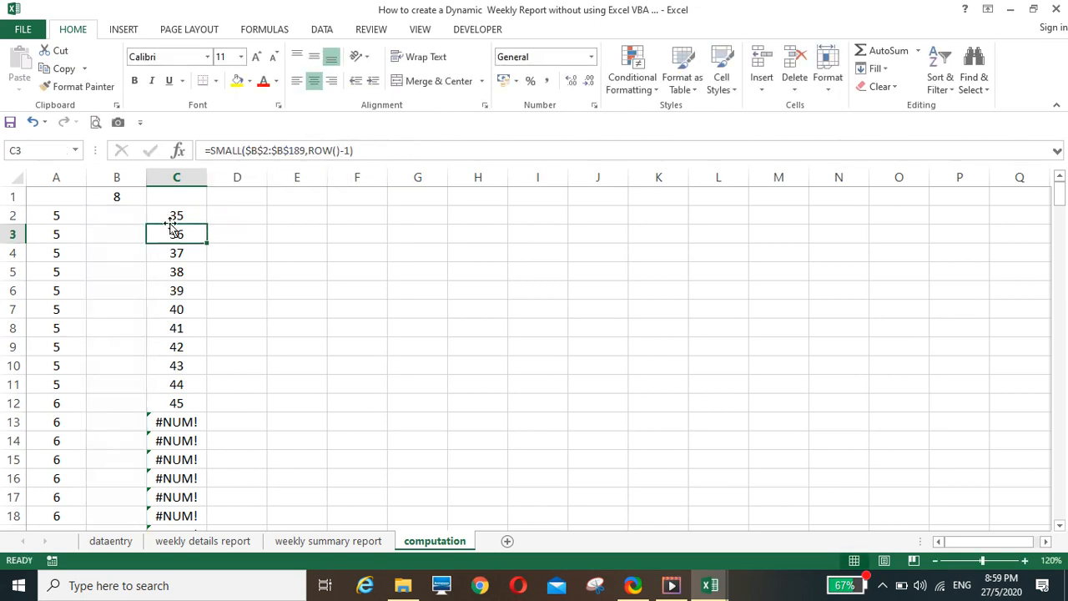
pyautogui.click(169, 216)
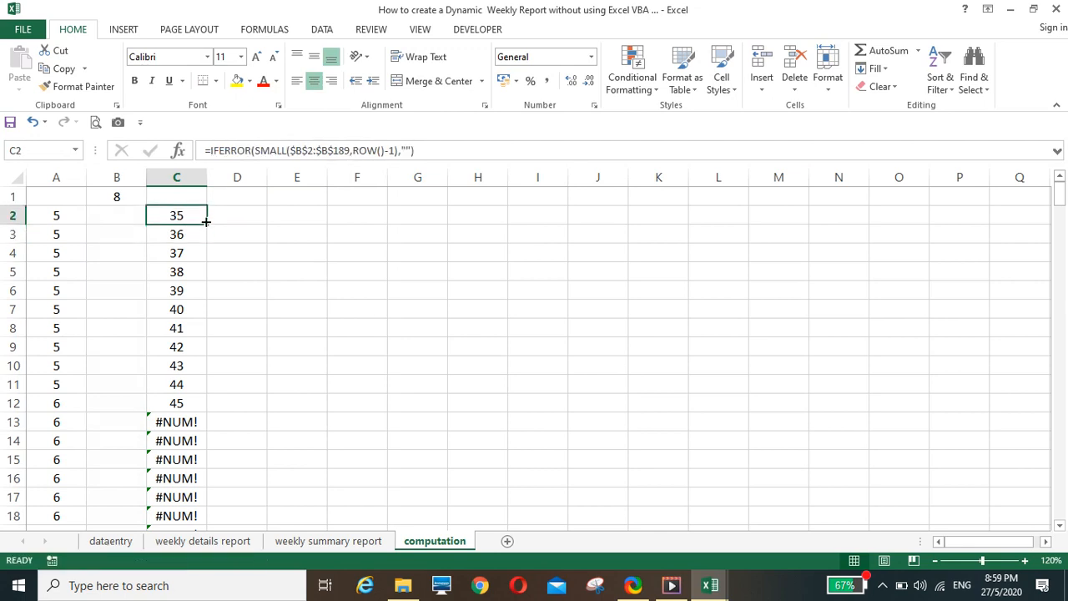
pyautogui.doubleClick(205, 221)
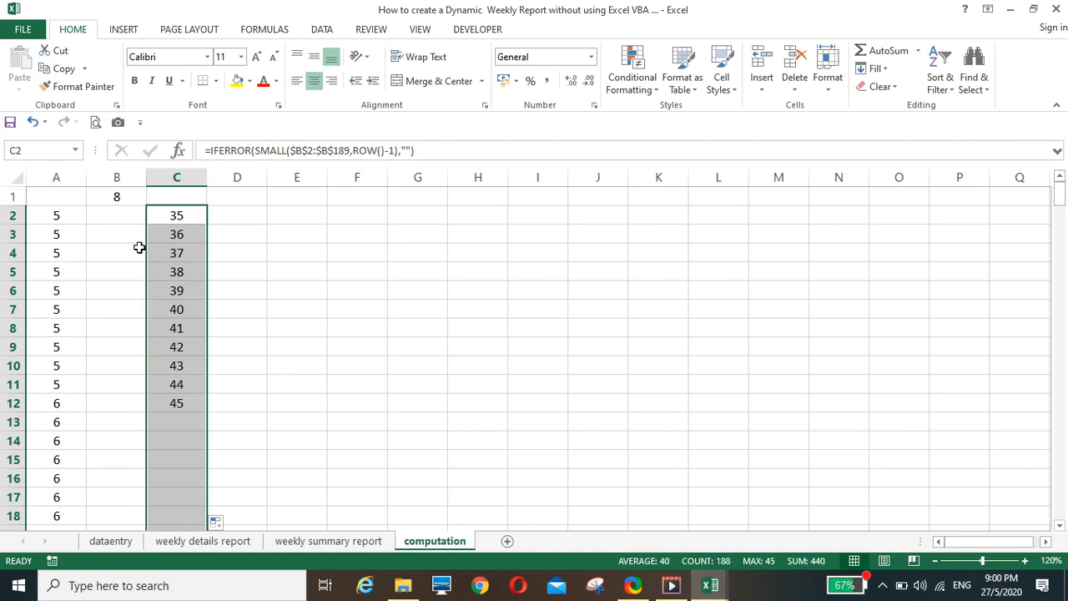
# Copy the header row A1:H1 from the dataentry sheet and paste it into the computation sheet starting at D1
pyautogui.click(118, 199)
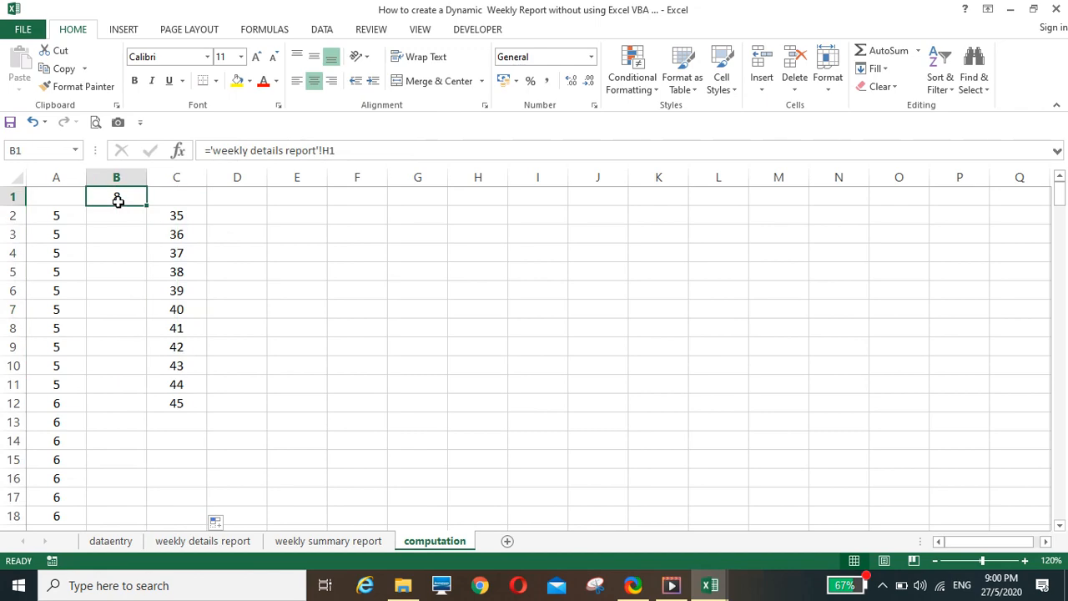
pyautogui.click(110, 543)
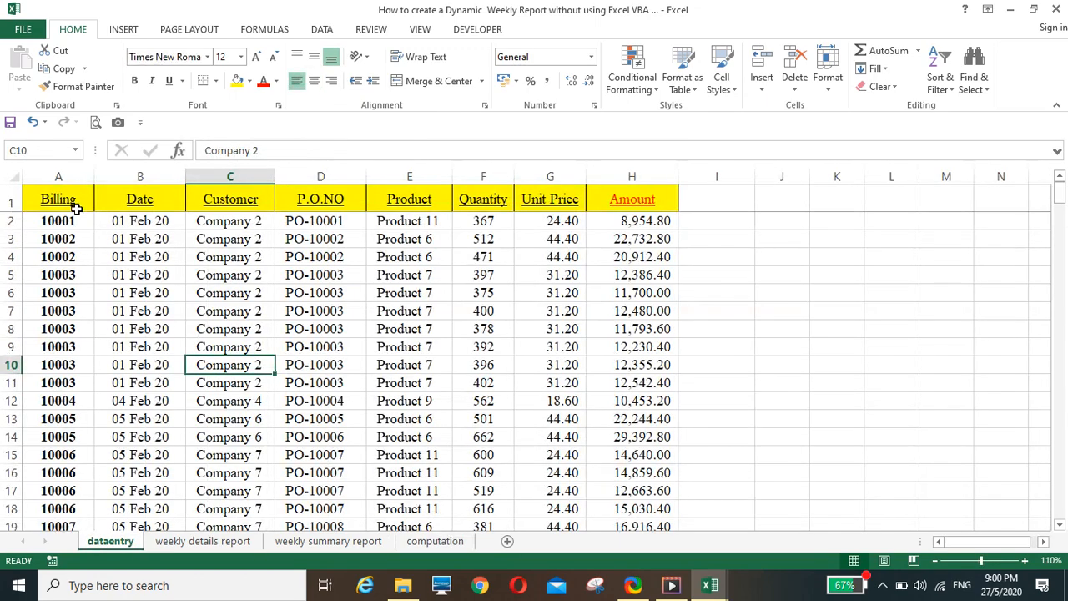
pyautogui.moveTo(42, 198); pyautogui.dragTo(648, 200)
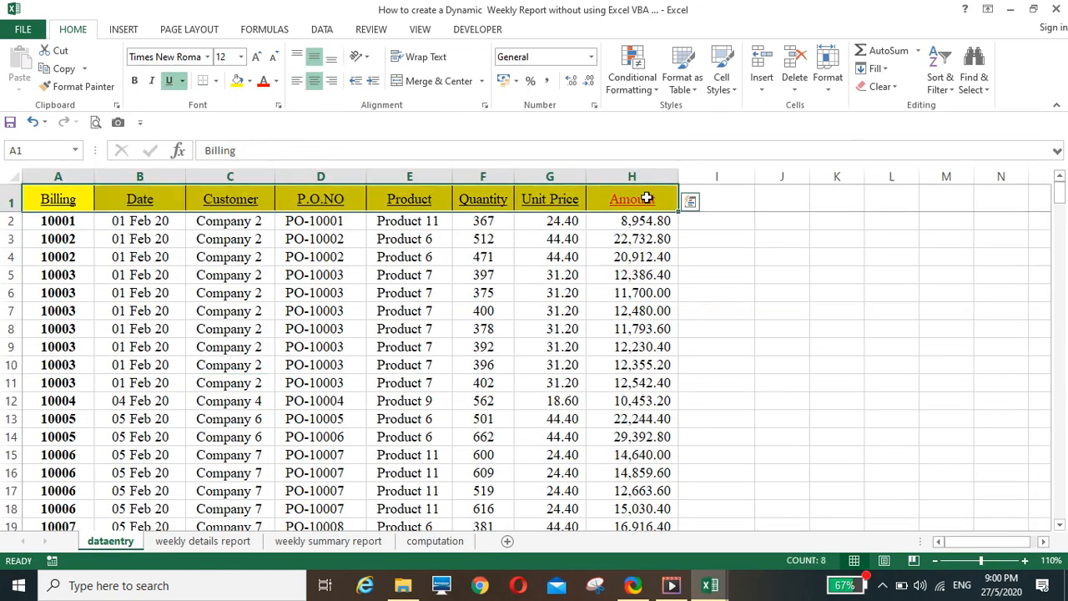
pyautogui.rightClick(649, 200)
pyautogui.click(684, 227)
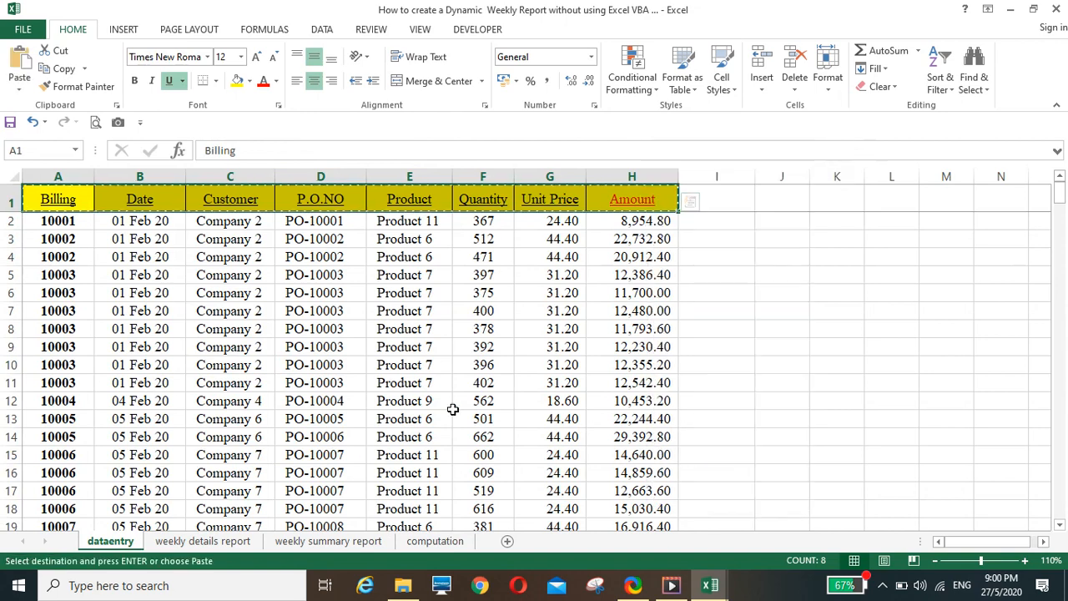
pyautogui.click(427, 542)
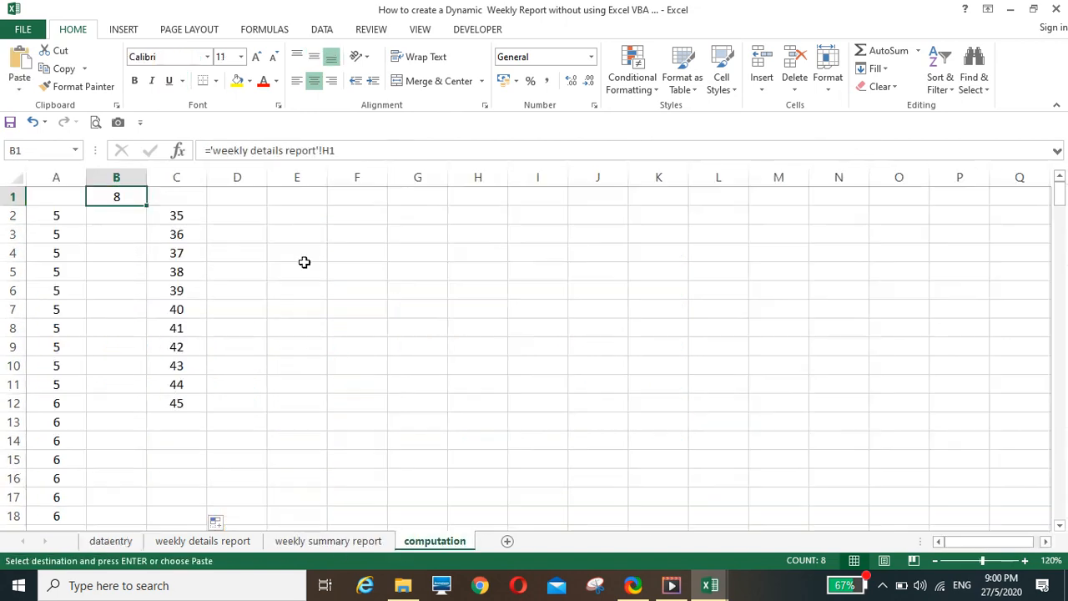
pyautogui.click(239, 201)
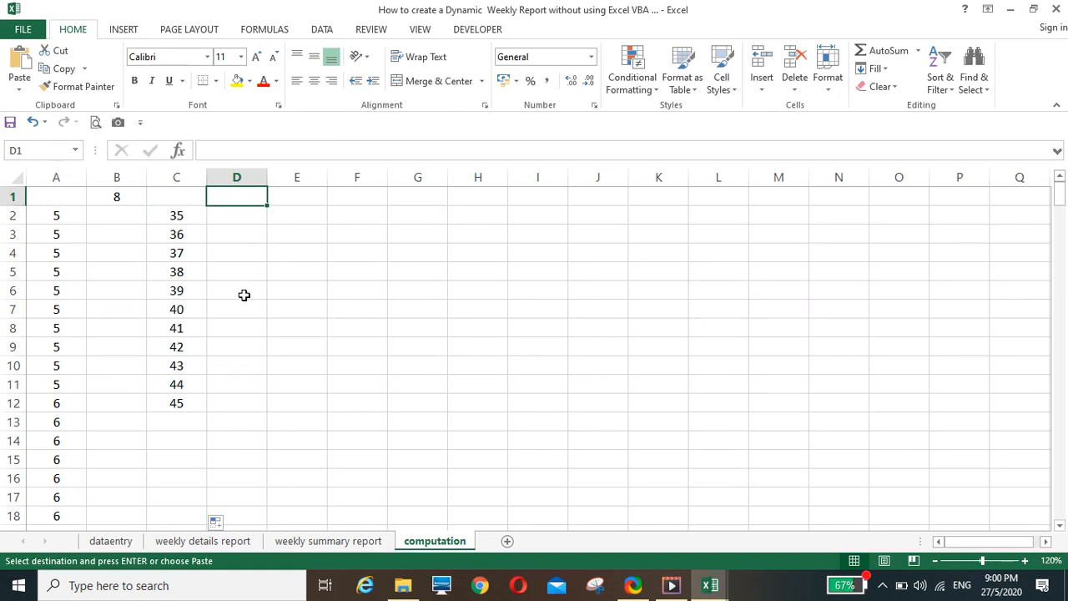
pyautogui.press('Return')
pyautogui.click(336, 339)
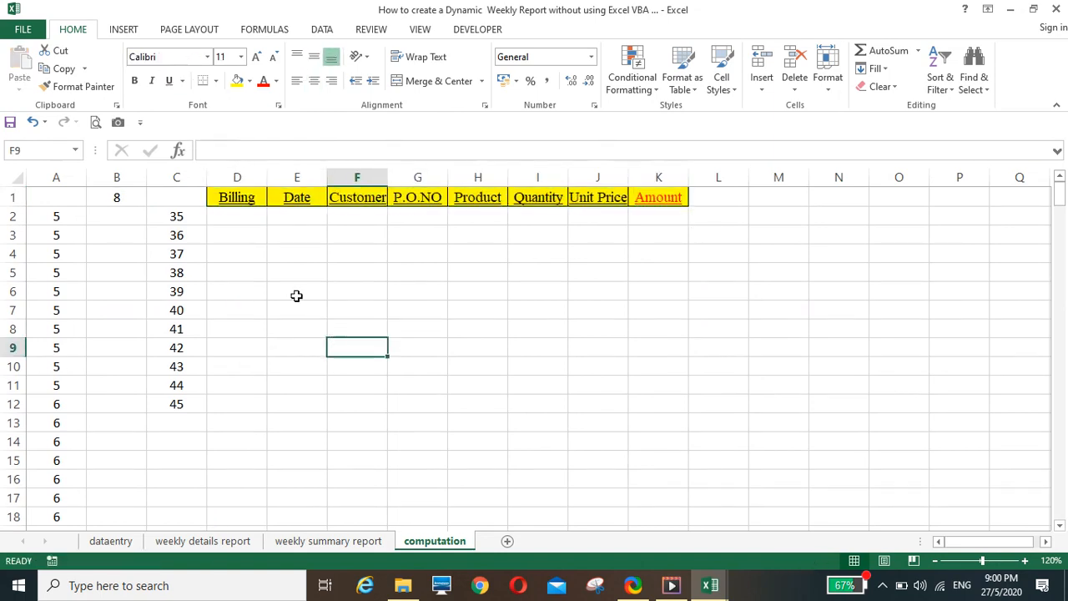
# Write =HLOOKUP(D1,dataentry!A1:H1000,computation!C2,0) in cell D2 of the computation sheet
pyautogui.click(253, 217)
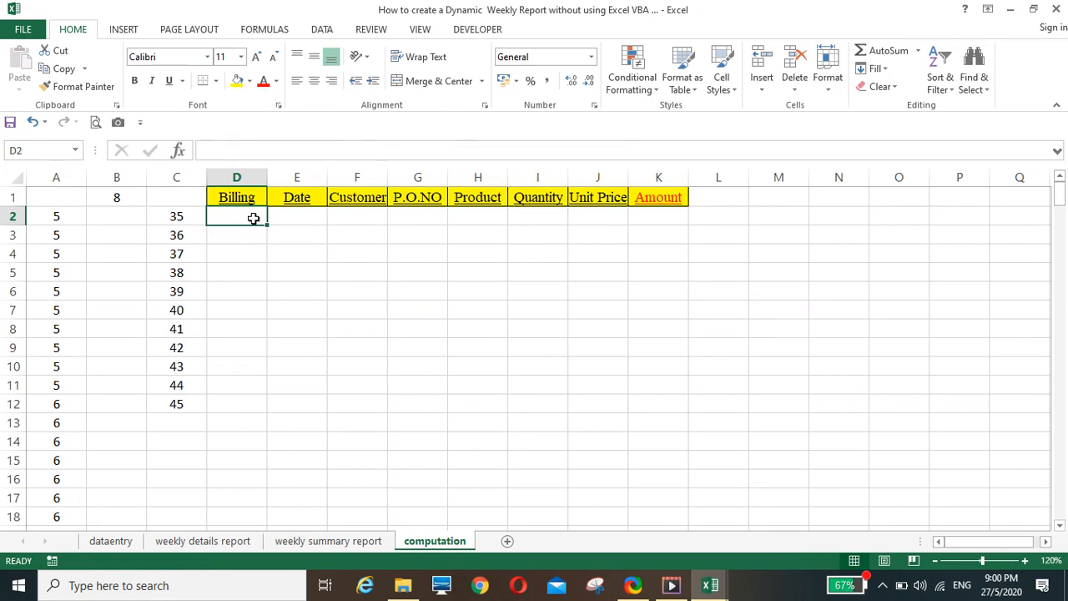
pyautogui.write('=hlook')
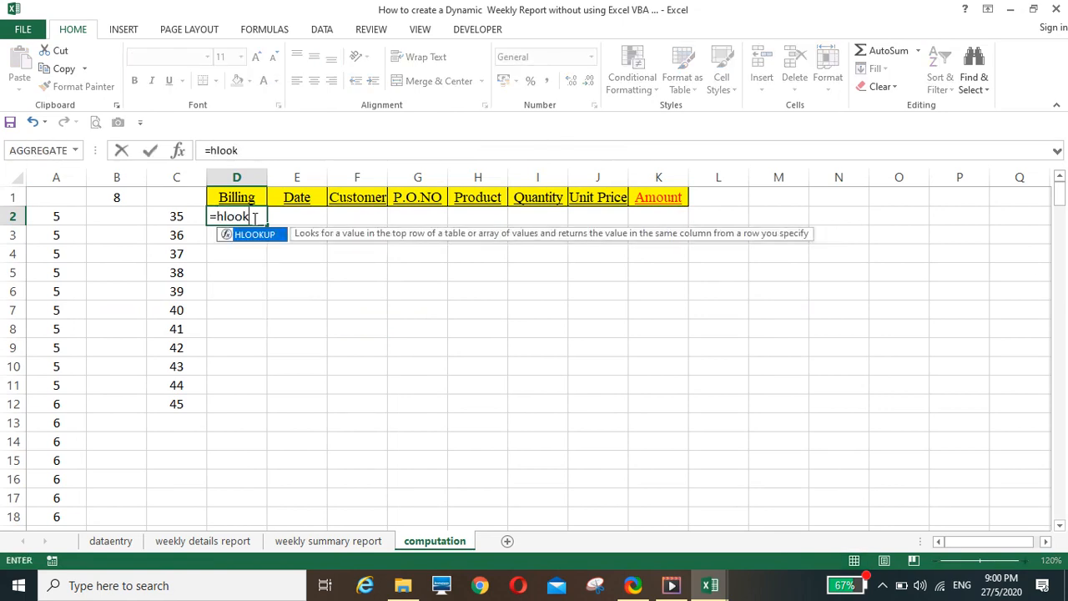
pyautogui.write('up(')
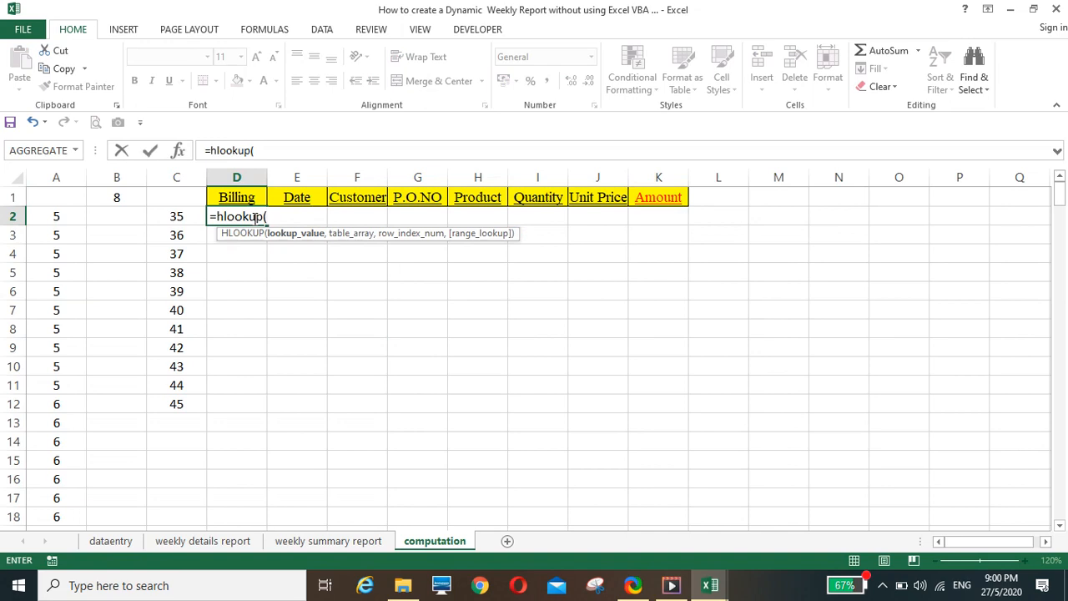
pyautogui.press('Up')
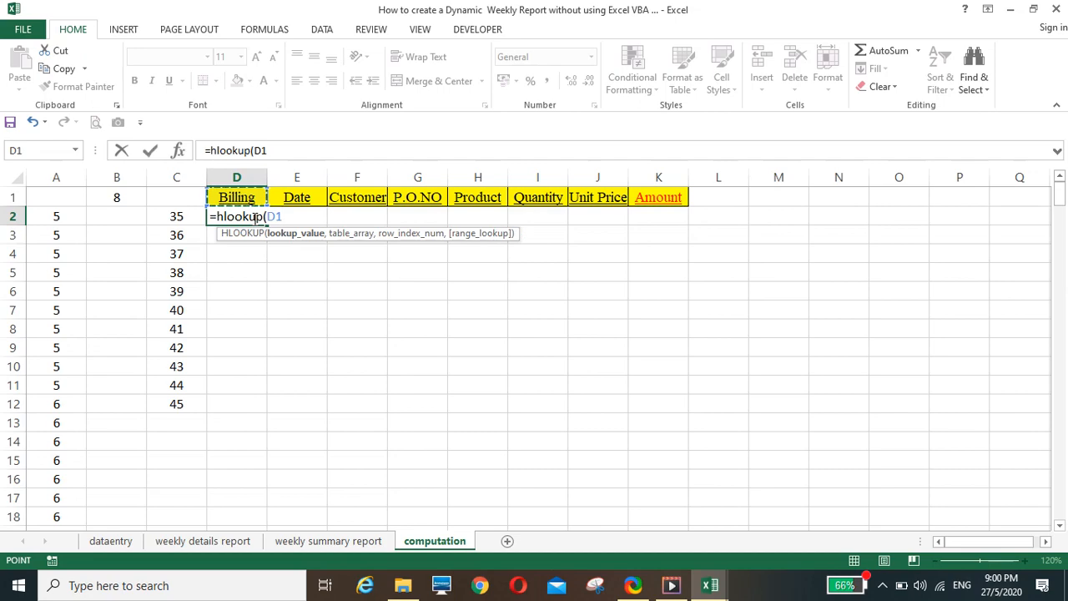
pyautogui.write(',')
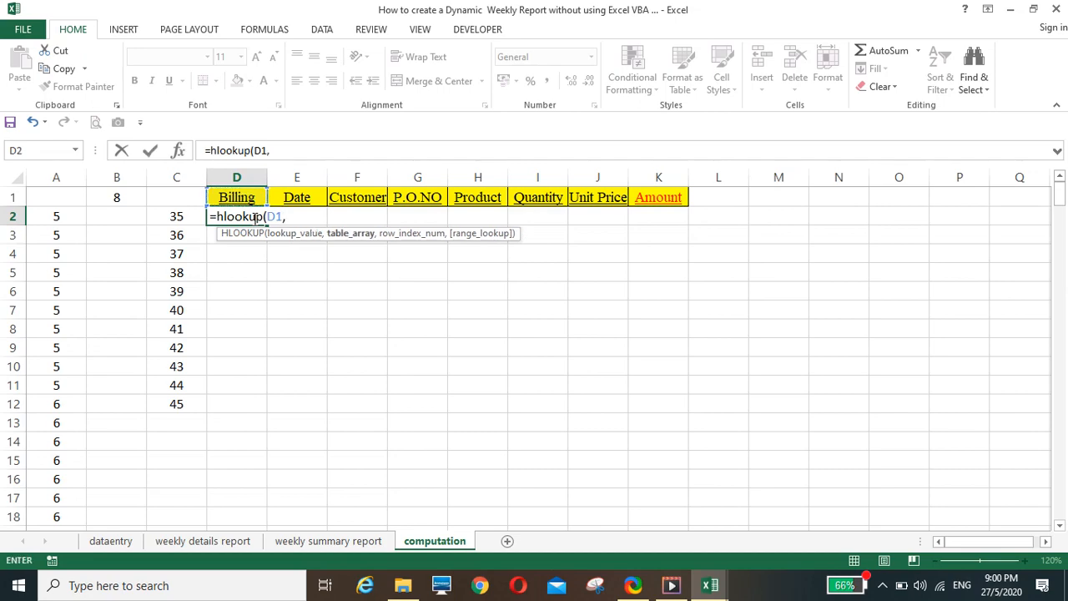
pyautogui.click(110, 542)
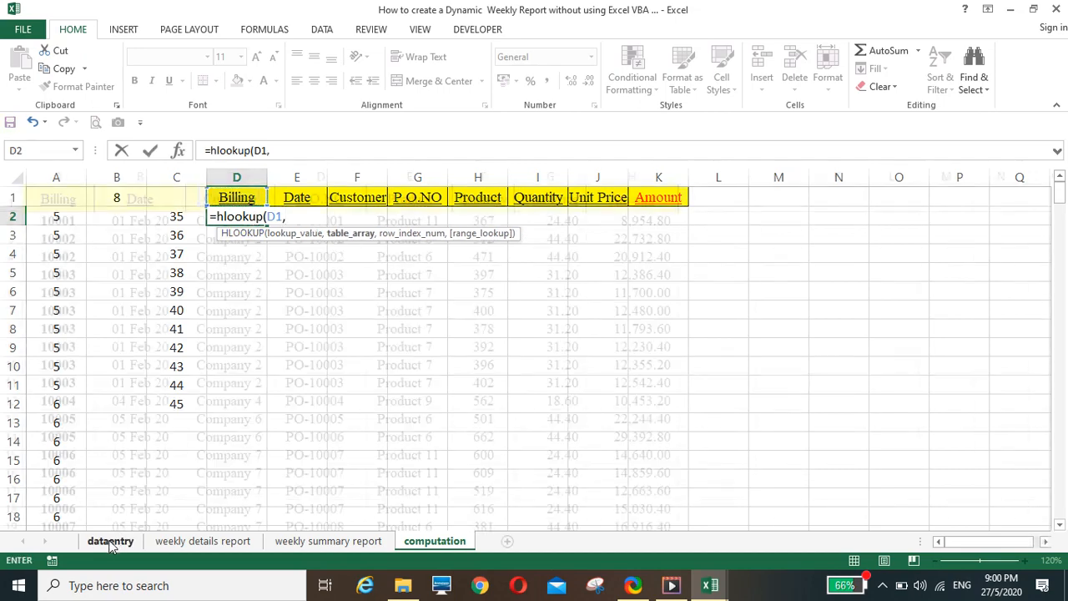
pyautogui.moveTo(40, 200); pyautogui.dragTo(640, 365)
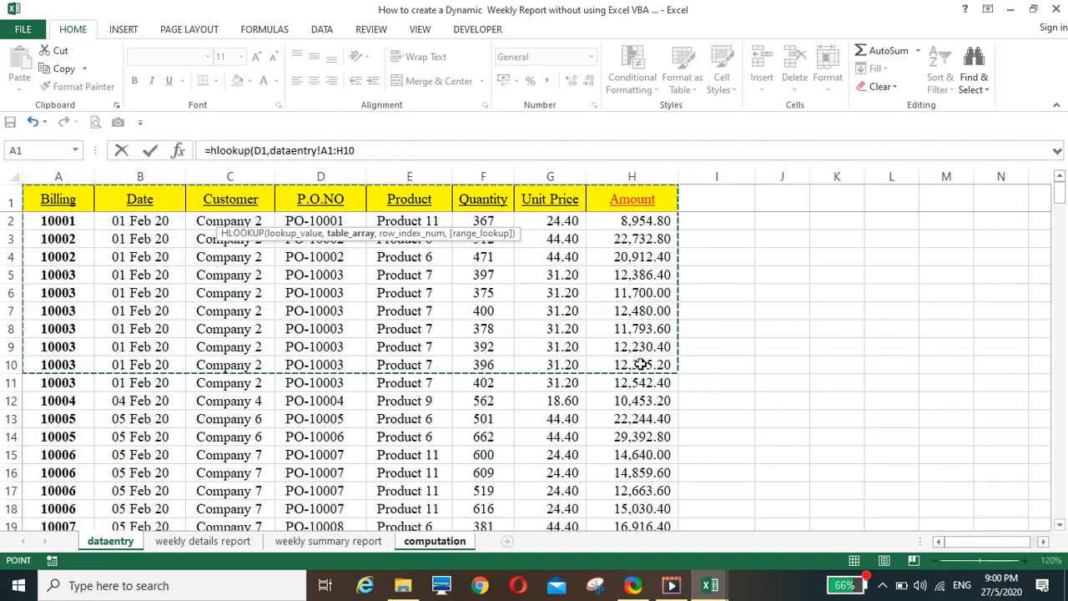
pyautogui.click(370, 150)
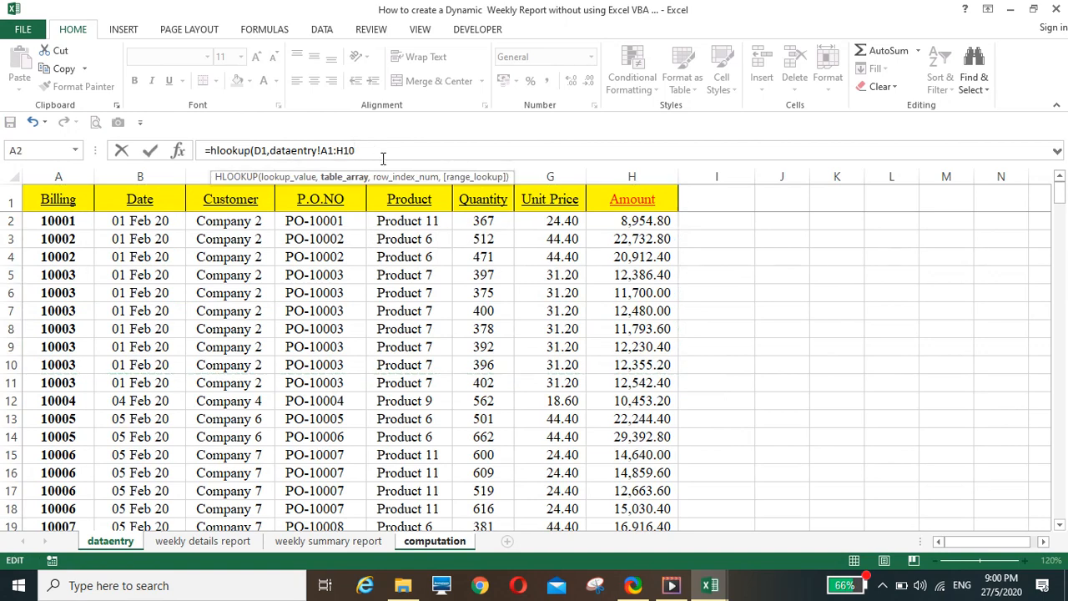
pyautogui.write('00,')
pyautogui.click(438, 541)
pyautogui.click(178, 217)
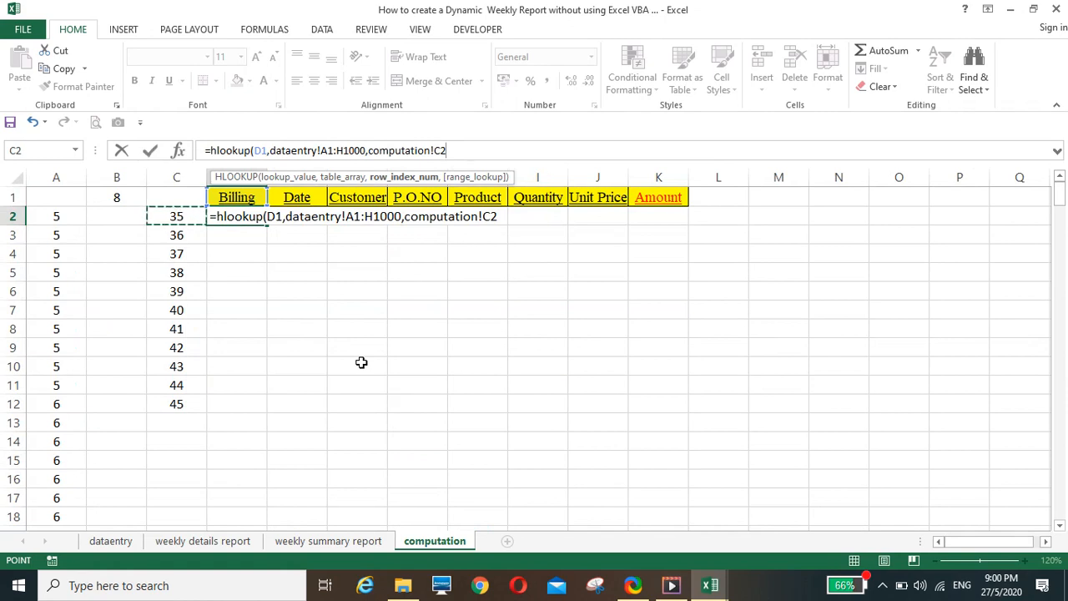
pyautogui.write(',')
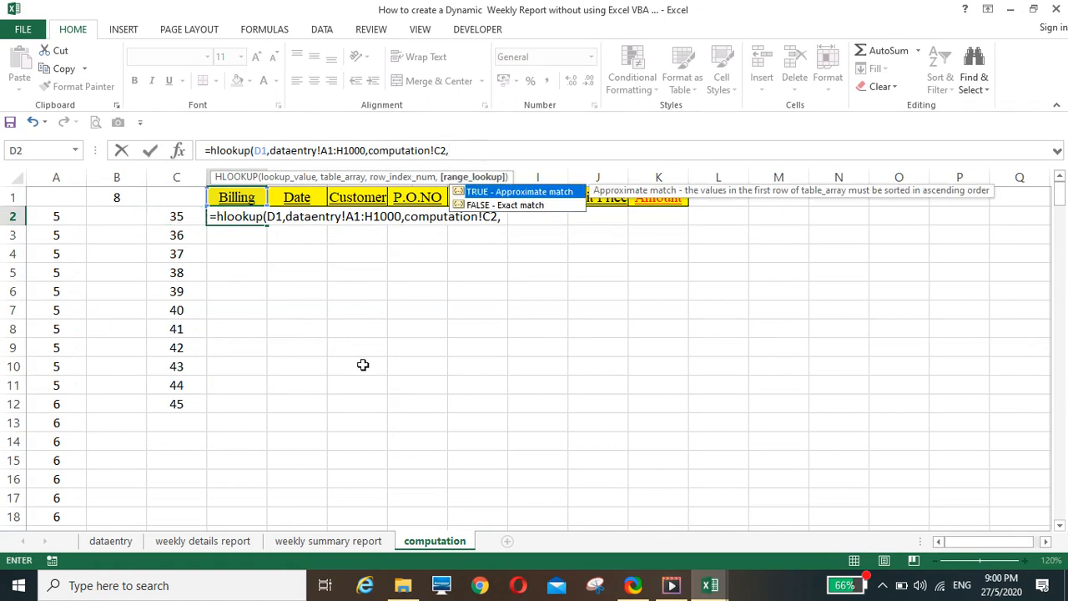
pyautogui.write(')')
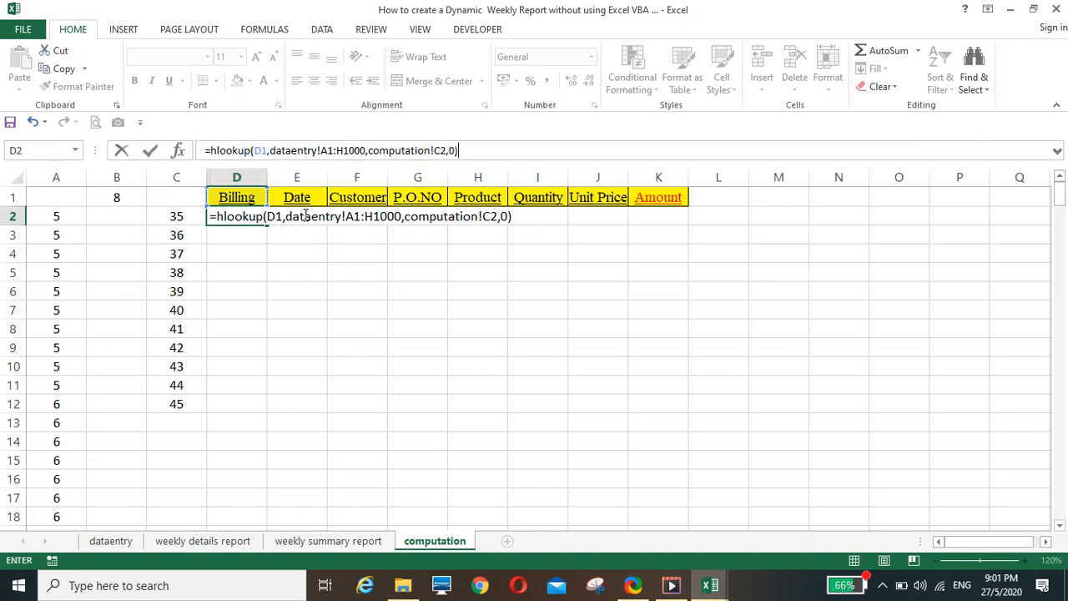
# Anchor the references in D2's HLOOKUP formula as D$1, $A$1:$H$1000 and $C2, and enter the formula
pyautogui.click(261, 150)
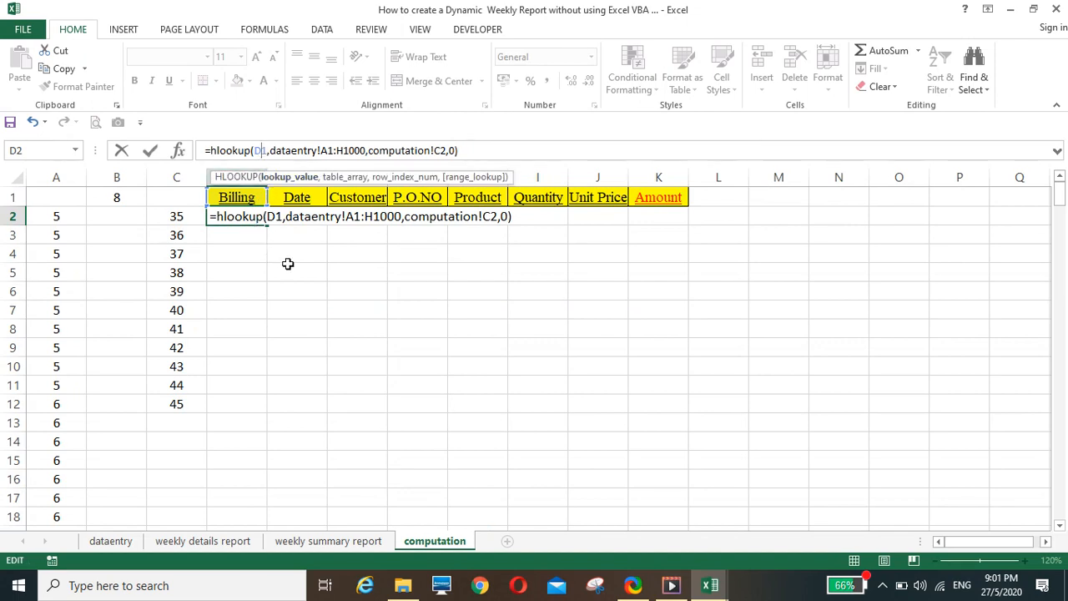
pyautogui.press('F4')
pyautogui.press('F4')
pyautogui.click(334, 179)
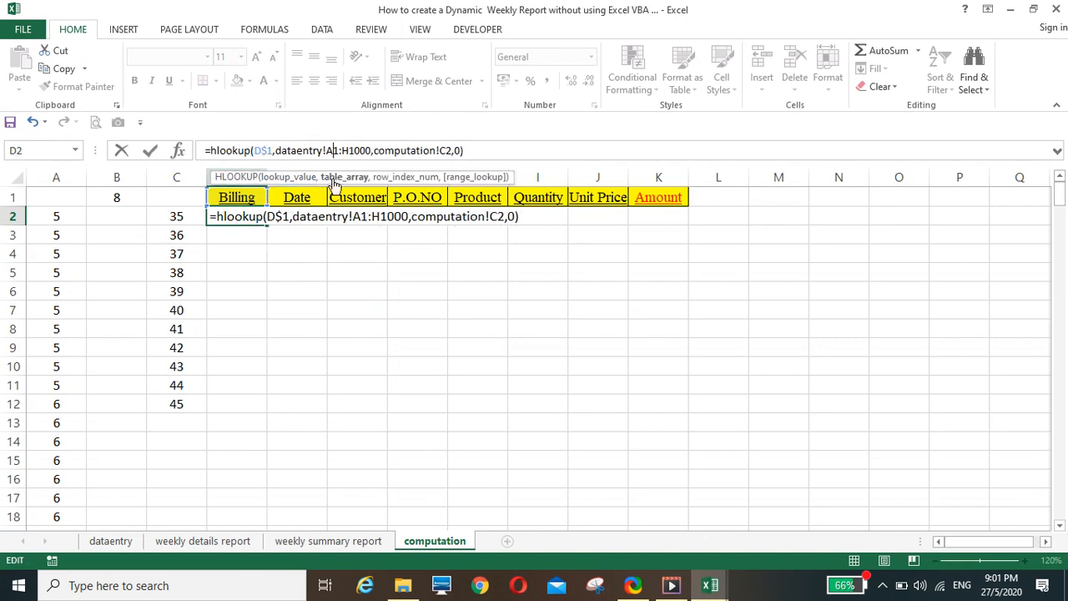
pyautogui.press('F4')
pyautogui.click(361, 151)
pyautogui.press('F4')
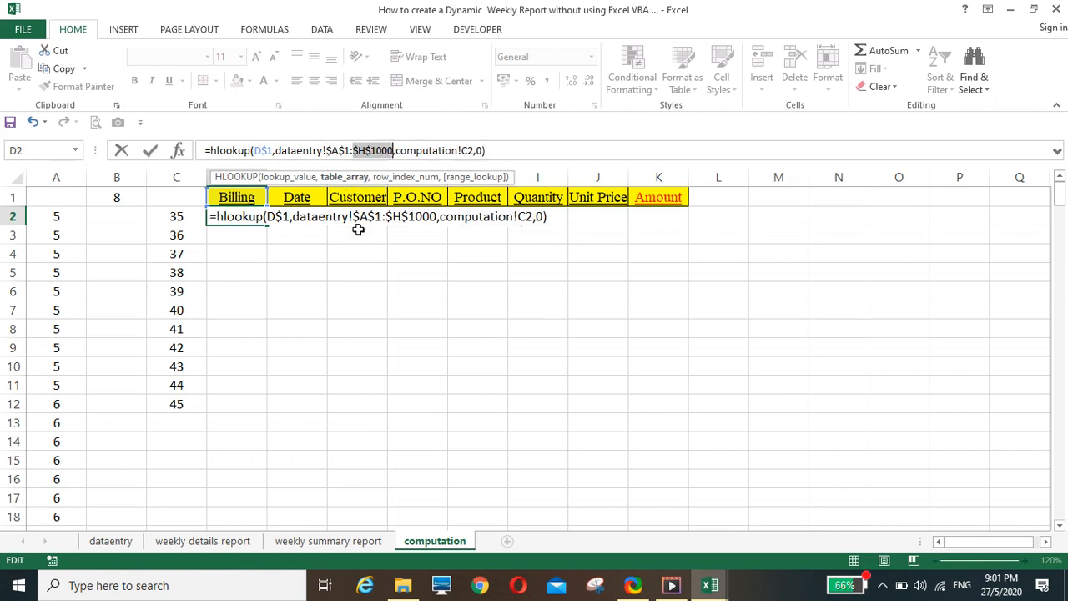
pyautogui.click(470, 150)
pyautogui.press('F4')
pyautogui.press('F4')
pyautogui.press('F4')
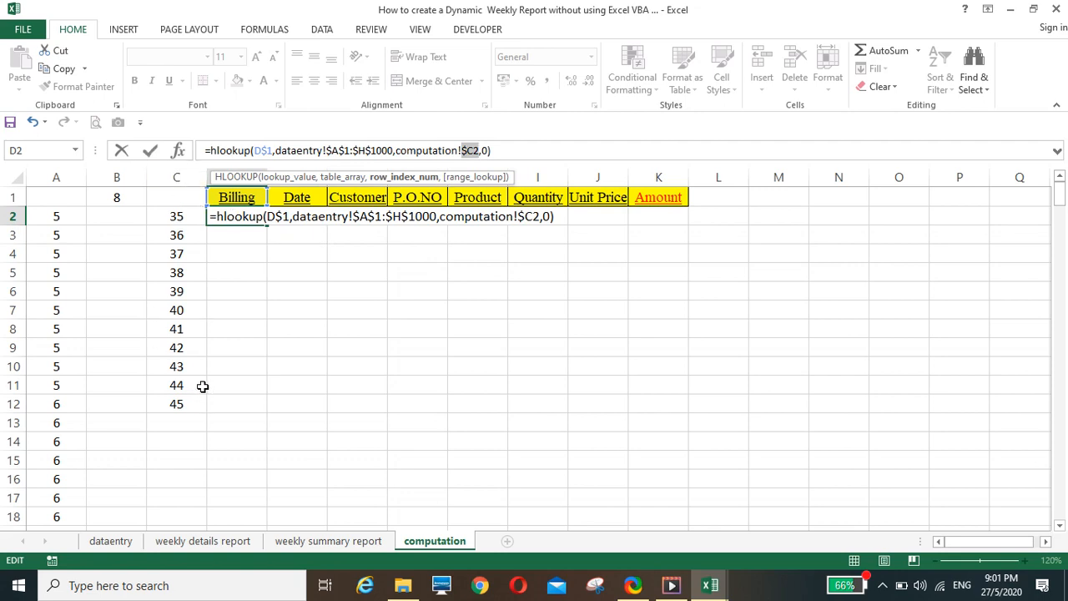
pyautogui.press('Return')
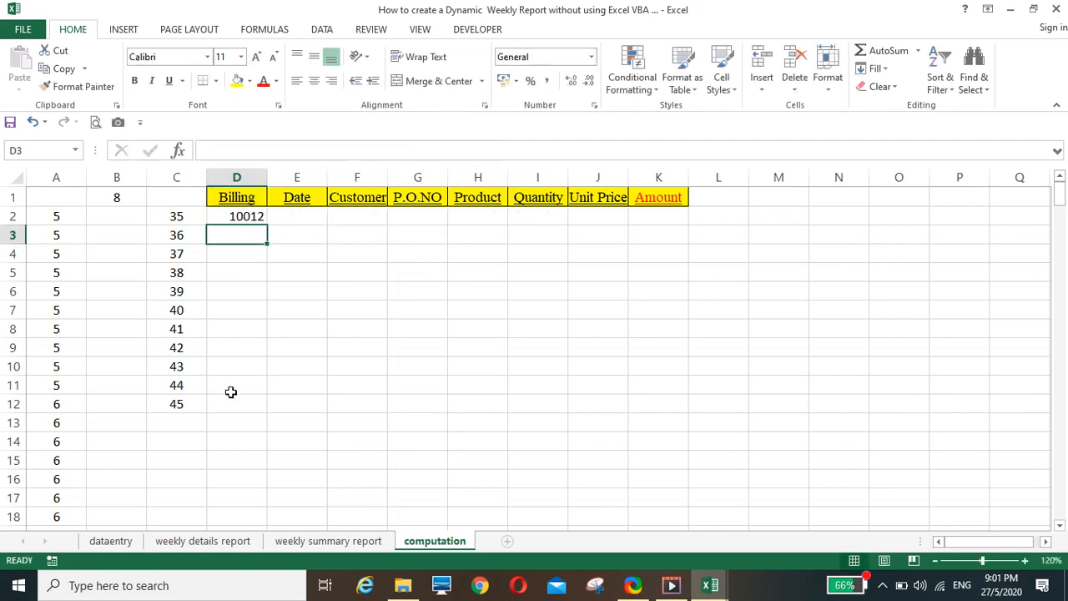
# Center-align D2 and fill its HLOOKUP formula across to K2 and down the rows below
pyautogui.click(247, 218)
pyautogui.click(314, 80)
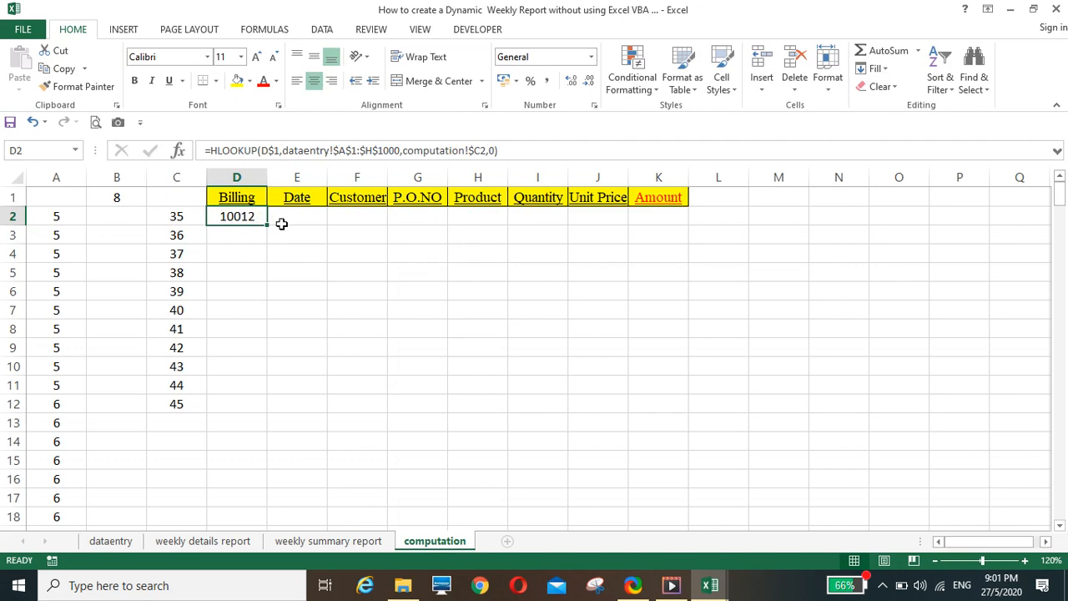
pyautogui.moveTo(268, 225); pyautogui.dragTo(694, 232)
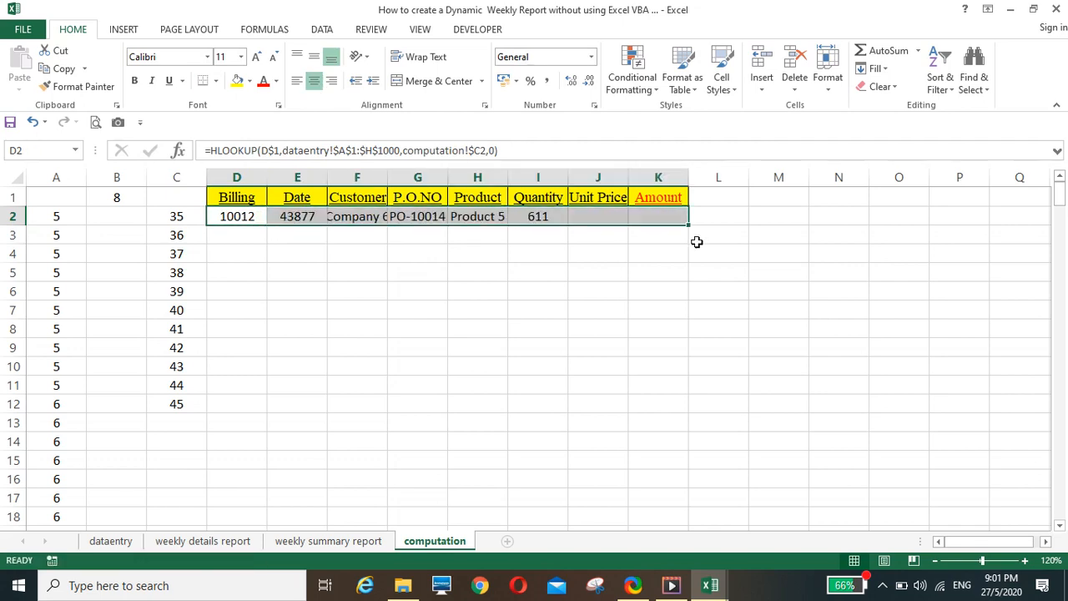
pyautogui.doubleClick(690, 224)
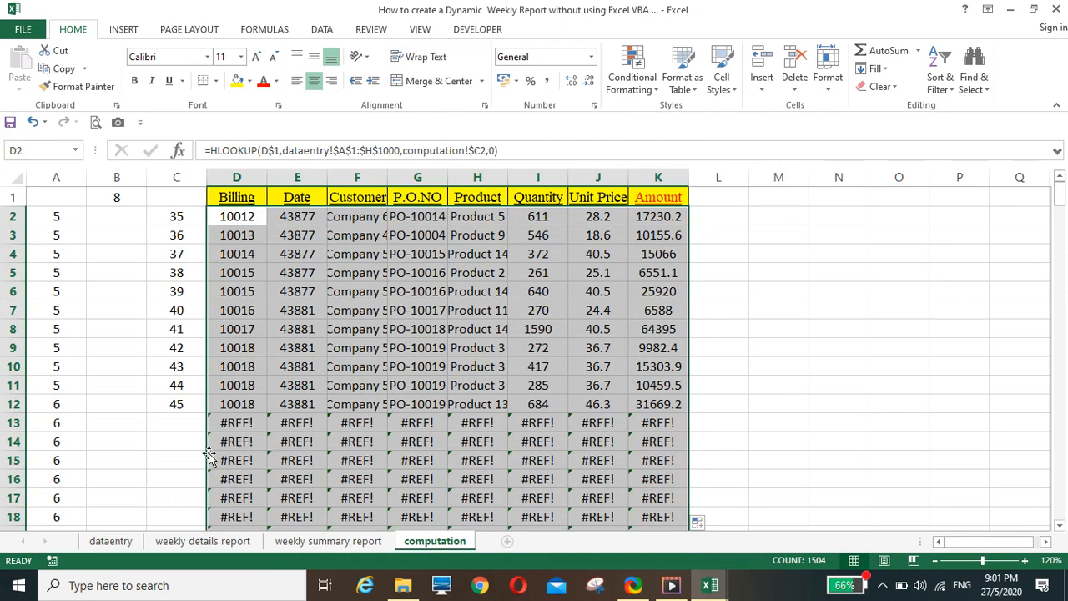
# Examine the formulas in C13 and D13 to trace the error in the rows without a row number
pyautogui.click(176, 424)
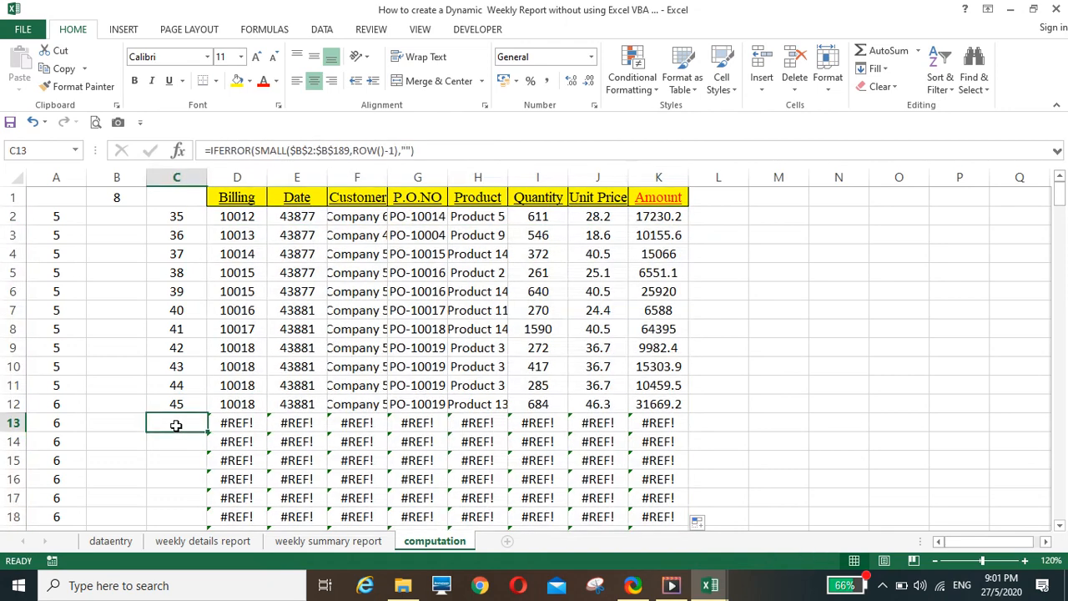
pyautogui.click(234, 422)
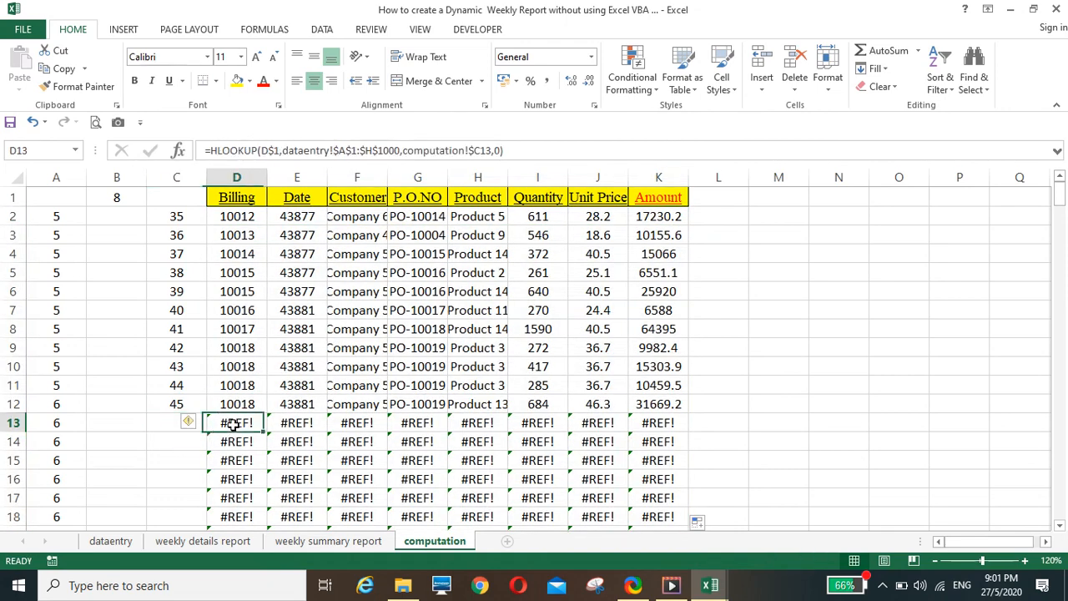
pyautogui.click(440, 151)
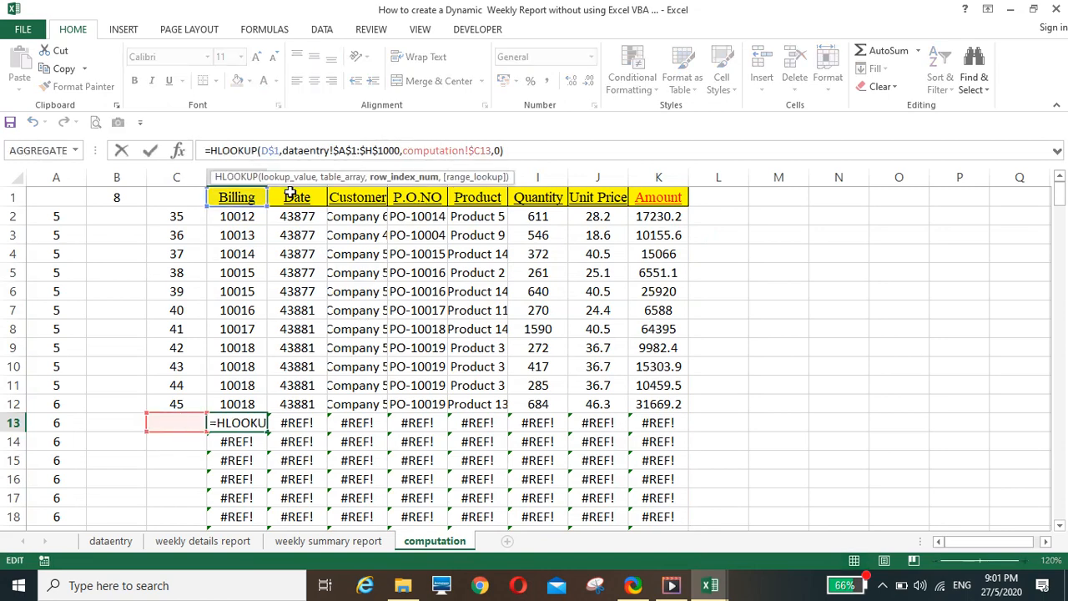
pyautogui.press('Escape')
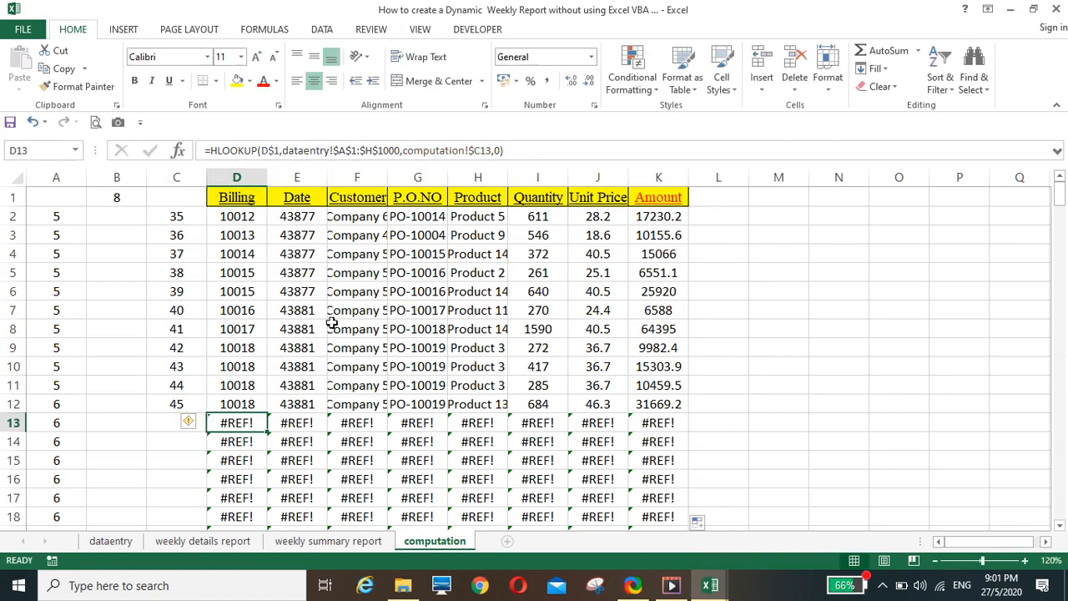
# Wrap the HLOOKUP formula in D2 of the computation sheet in IFERROR with "" as the error value
pyautogui.click(239, 213)
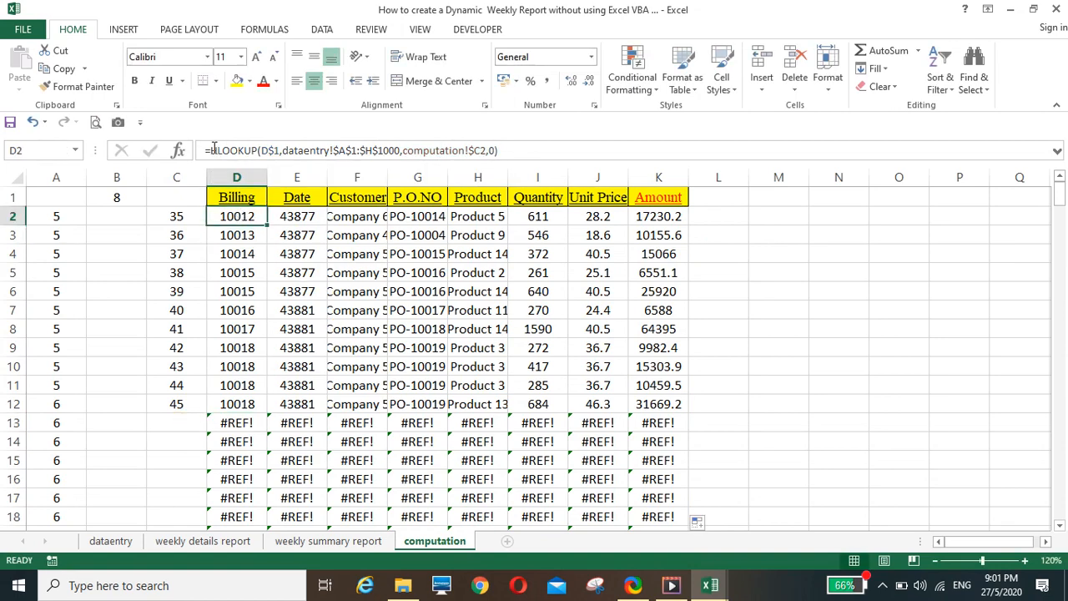
pyautogui.press('F2')
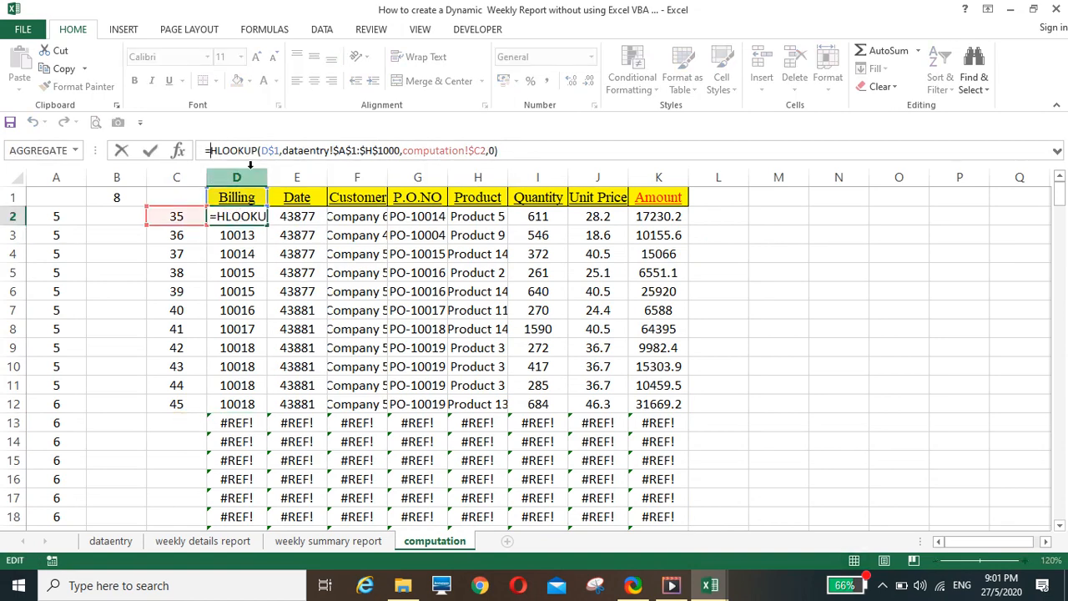
pyautogui.write('iferror')
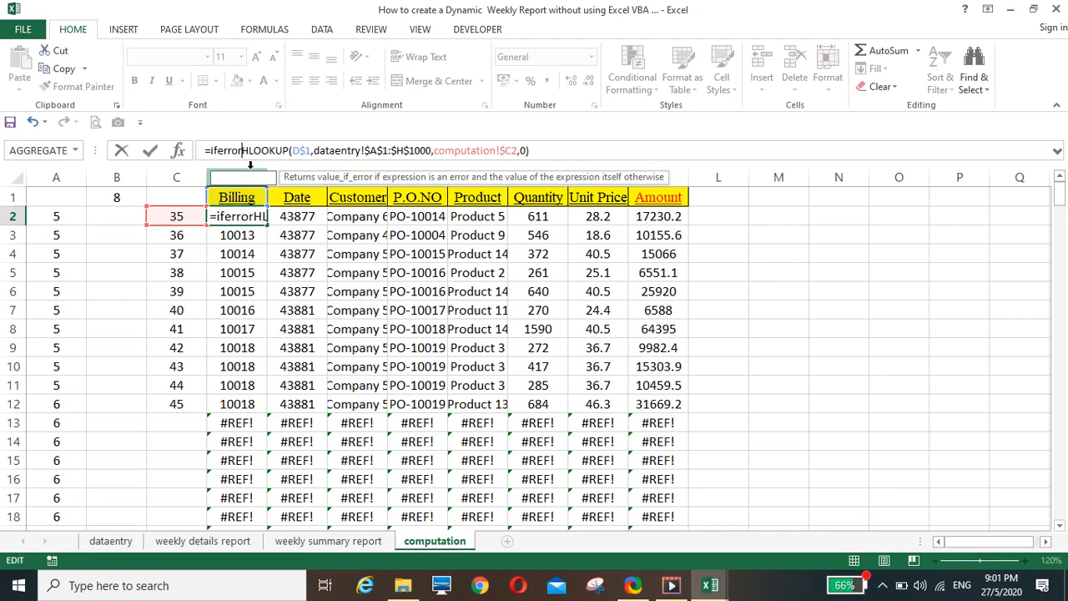
pyautogui.write('(')
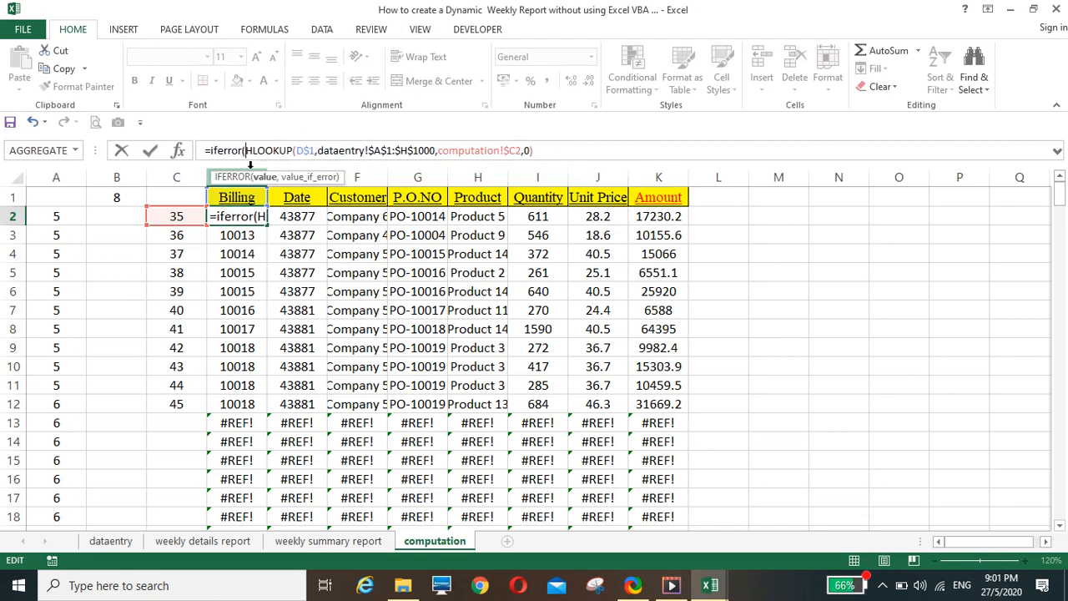
pyautogui.click(546, 150)
pyautogui.write(',""')
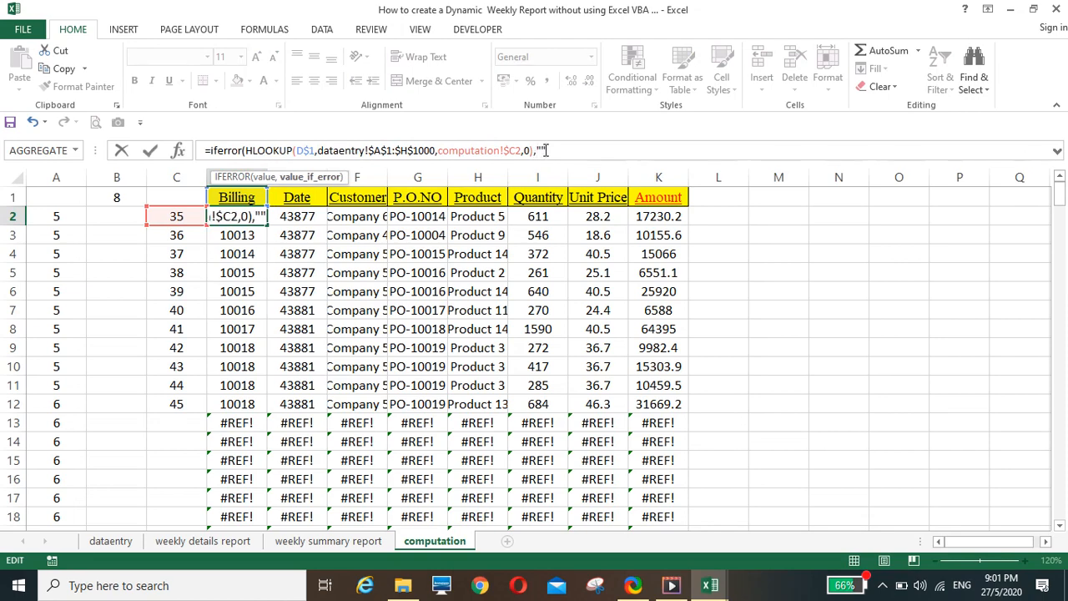
pyautogui.write(')')
pyautogui.press('Return')
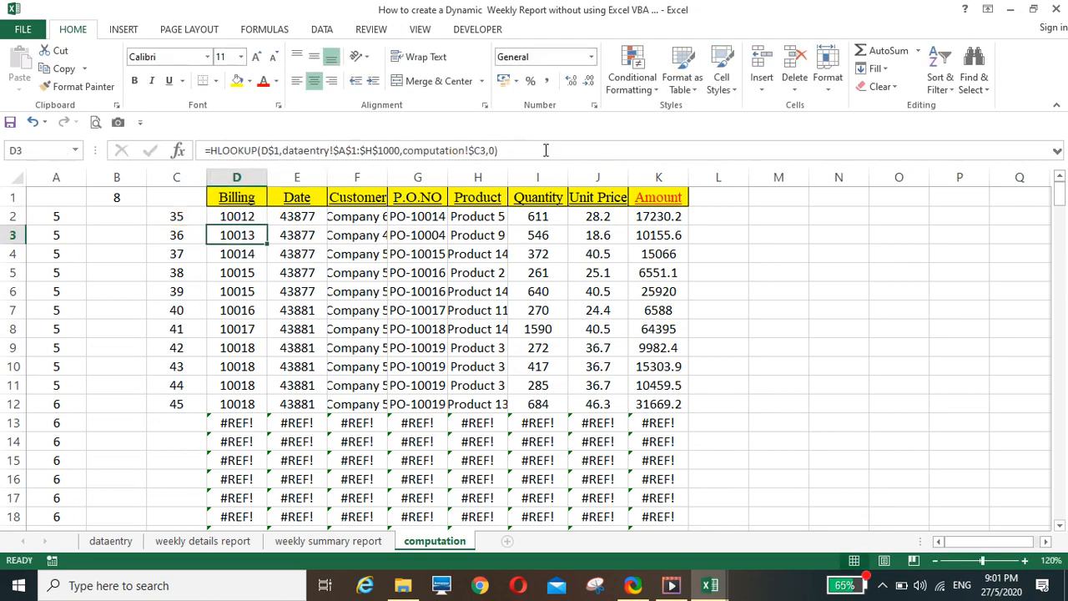
# Fill D2's IFERROR formula across to K2 and down the rows below, replacing the earlier formulas
pyautogui.click(258, 217)
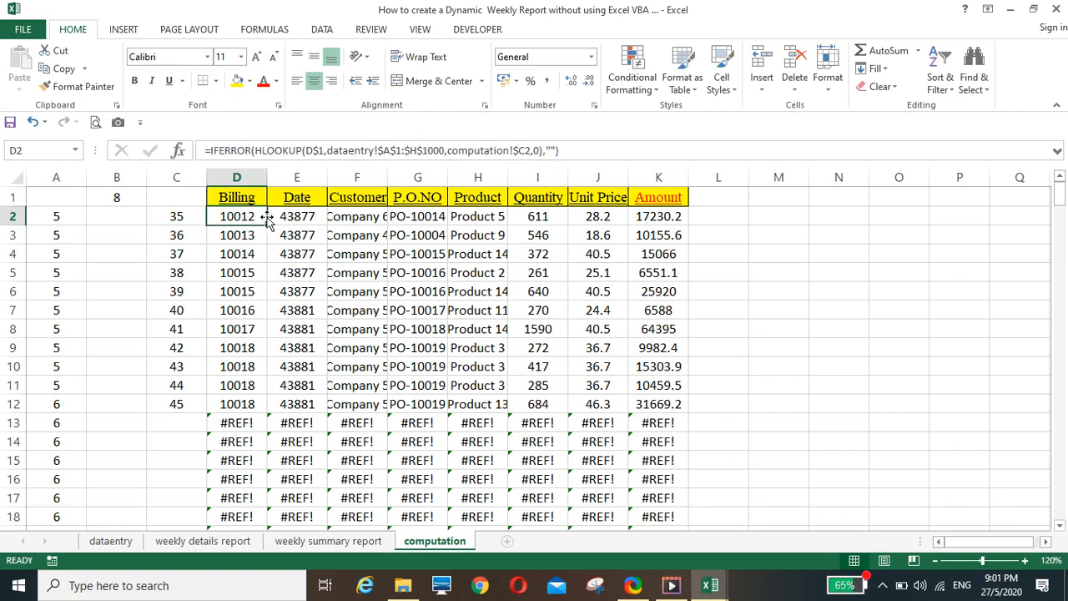
pyautogui.moveTo(269, 222); pyautogui.dragTo(695, 237)
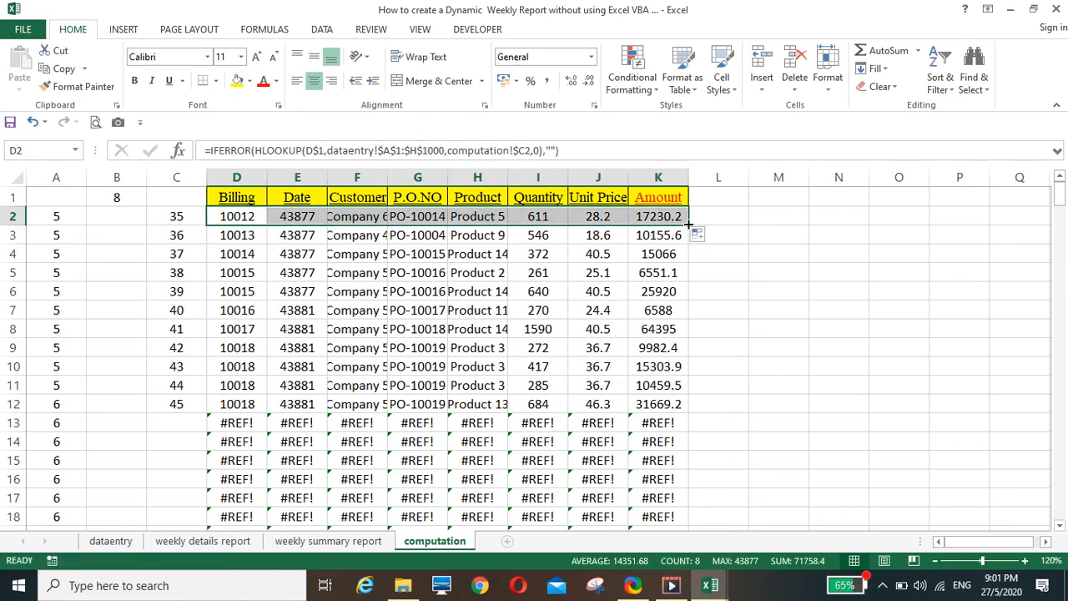
pyautogui.doubleClick(689, 223)
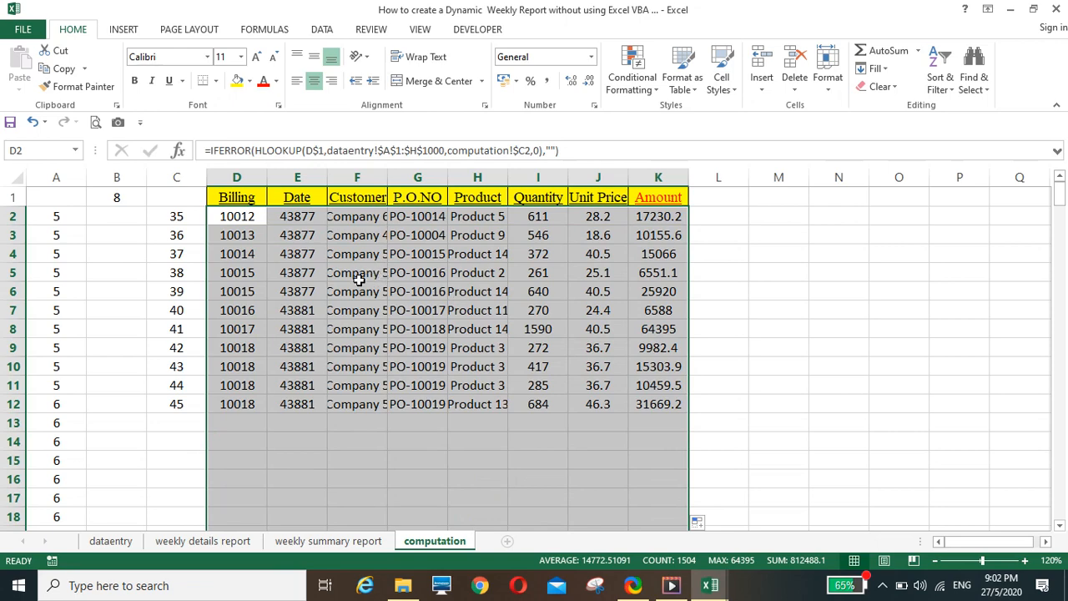
# Link A4 of the weekly details report sheet to the computation sheet with =computation!D2 and fill it across to H4
pyautogui.click(233, 541)
pyautogui.click(66, 262)
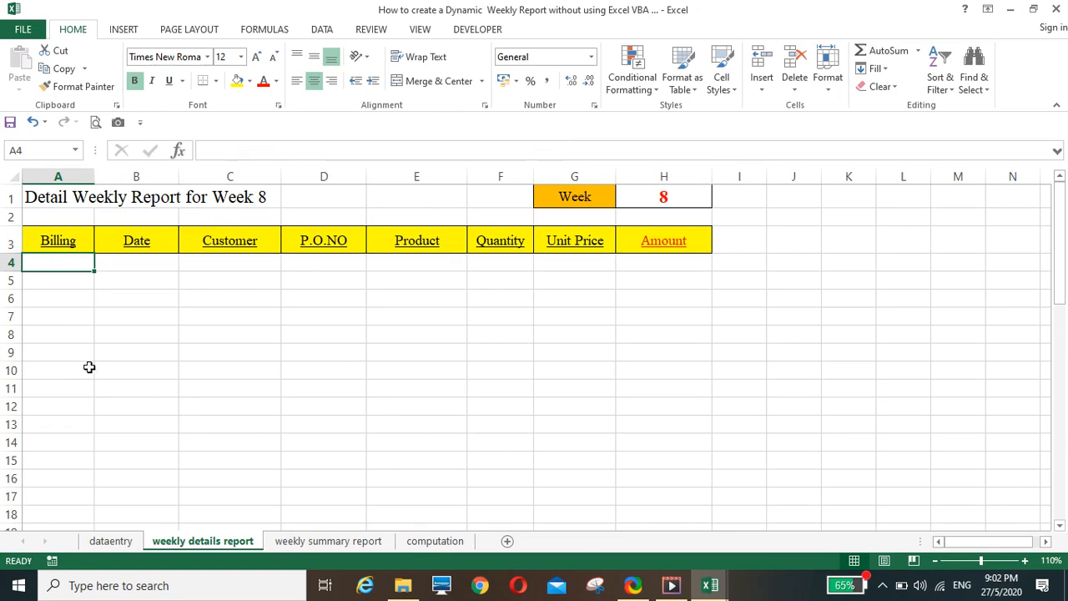
pyautogui.write('=')
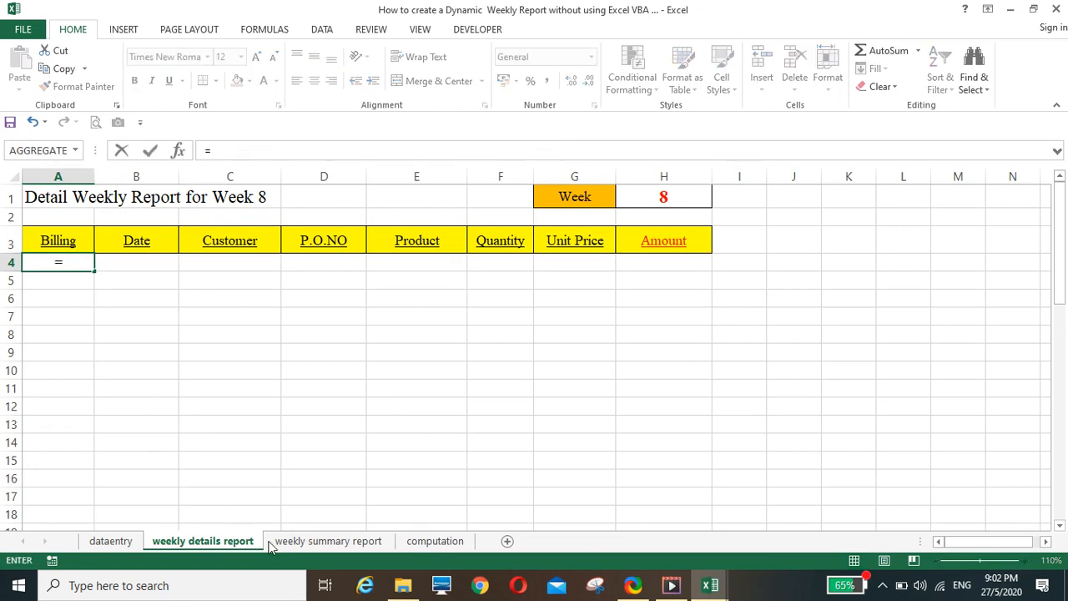
pyautogui.click(435, 541)
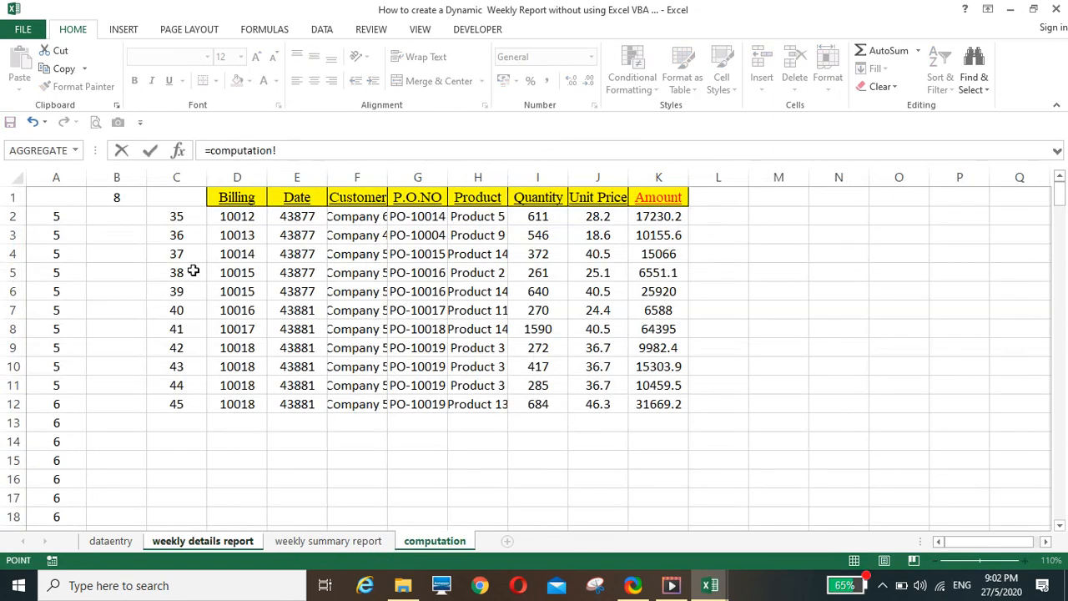
pyautogui.click(238, 216)
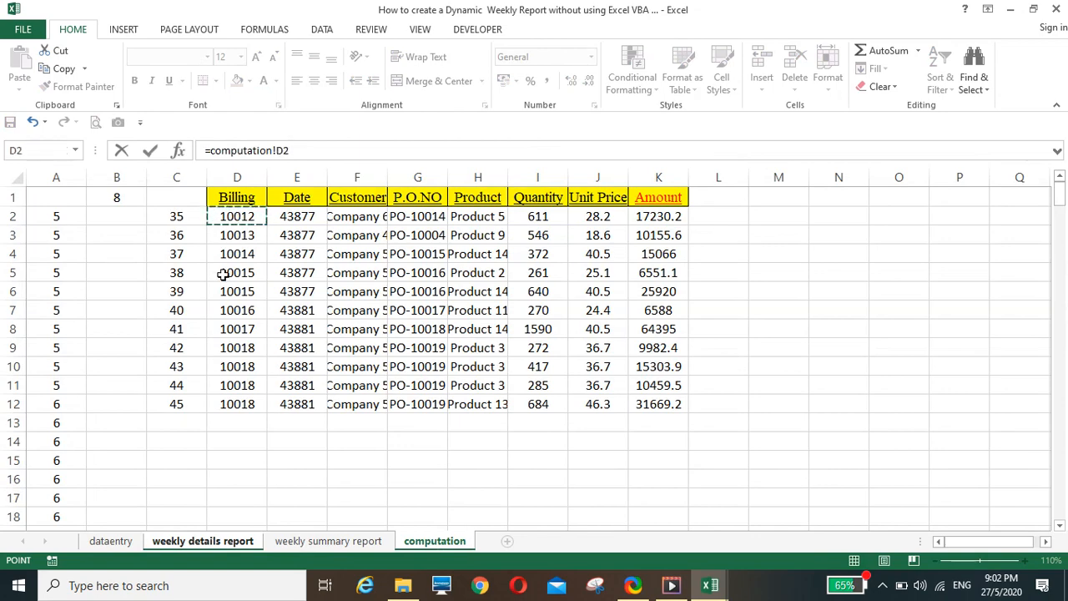
pyautogui.press('Return')
pyautogui.click(74, 262)
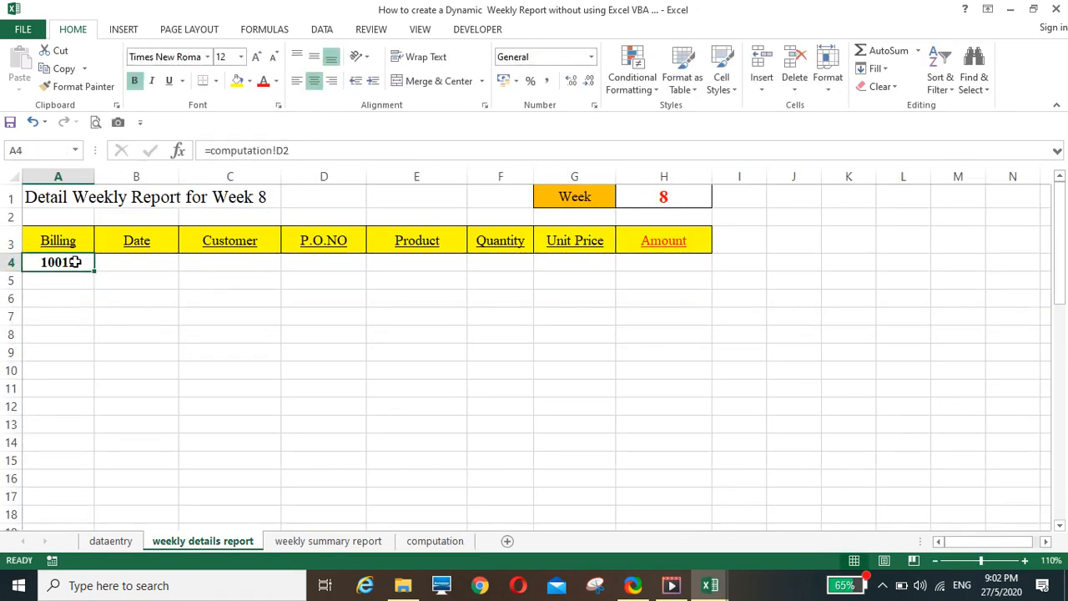
pyautogui.moveTo(91, 271); pyautogui.dragTo(682, 274)
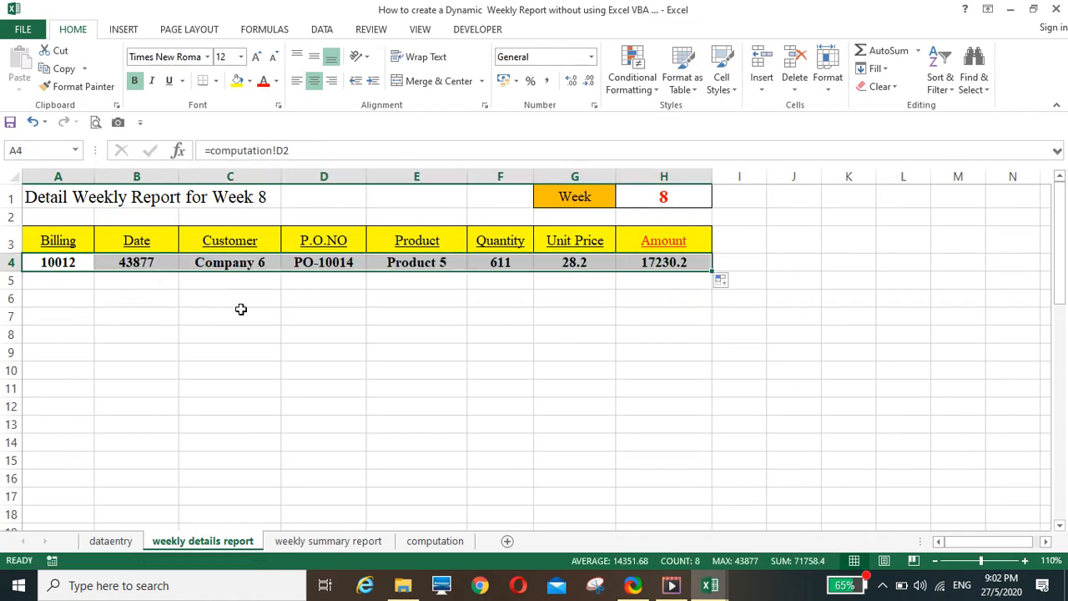
# Copy the formatting of record row A9:H9 on the dataentry sheet onto A4:H4 of the weekly details report
pyautogui.click(109, 541)
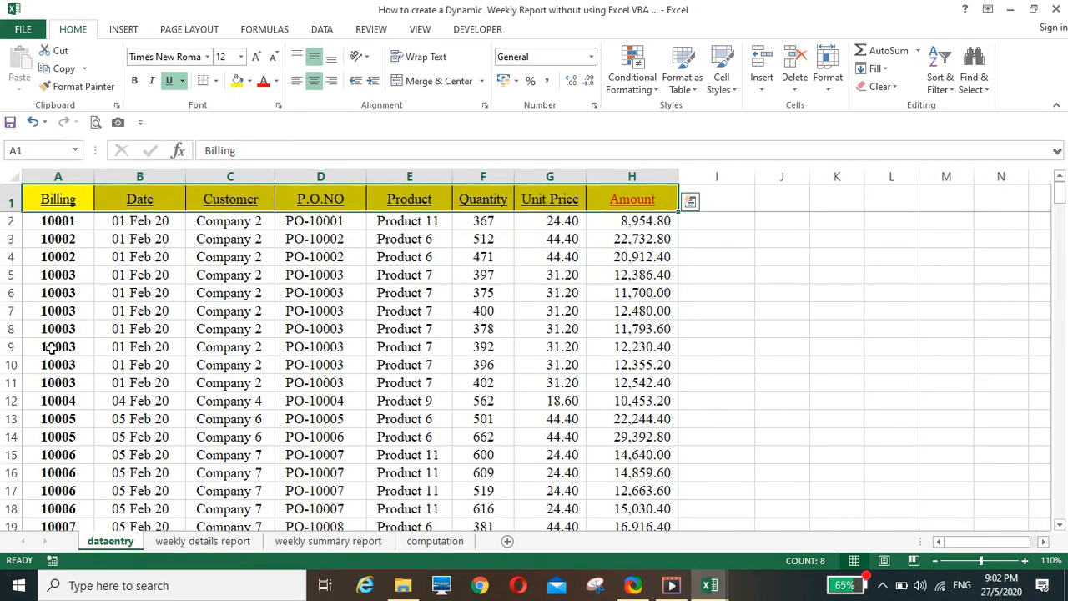
pyautogui.moveTo(51, 349); pyautogui.dragTo(582, 346)
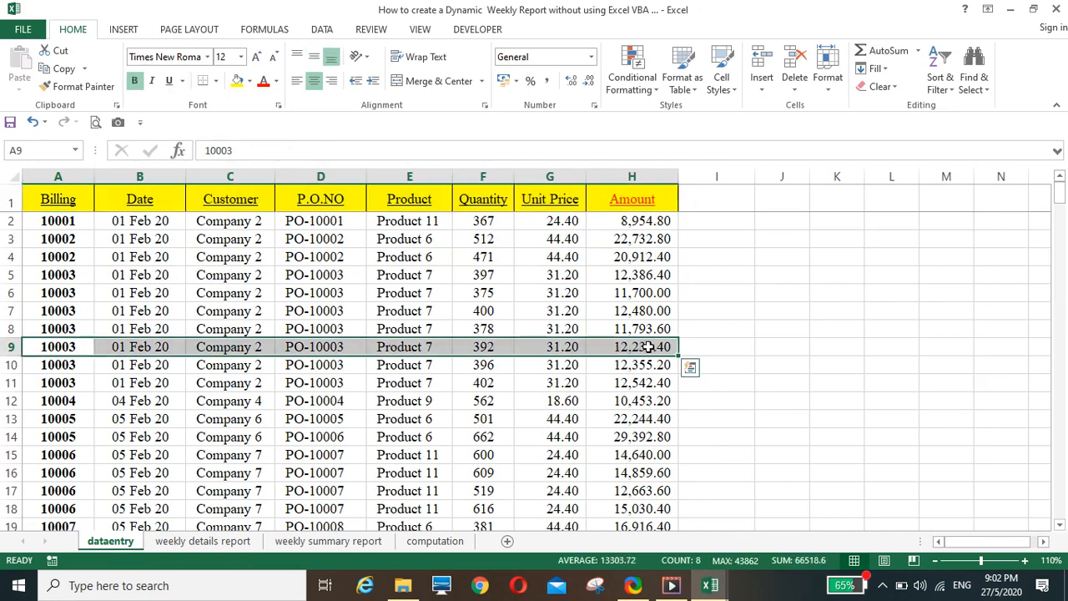
pyautogui.click(76, 92)
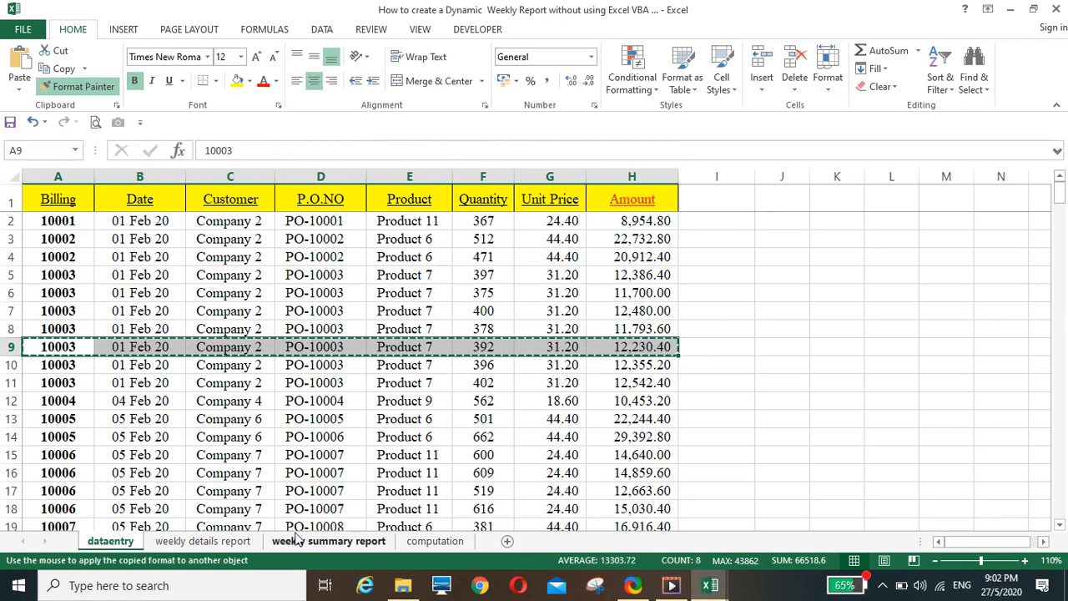
pyautogui.click(209, 541)
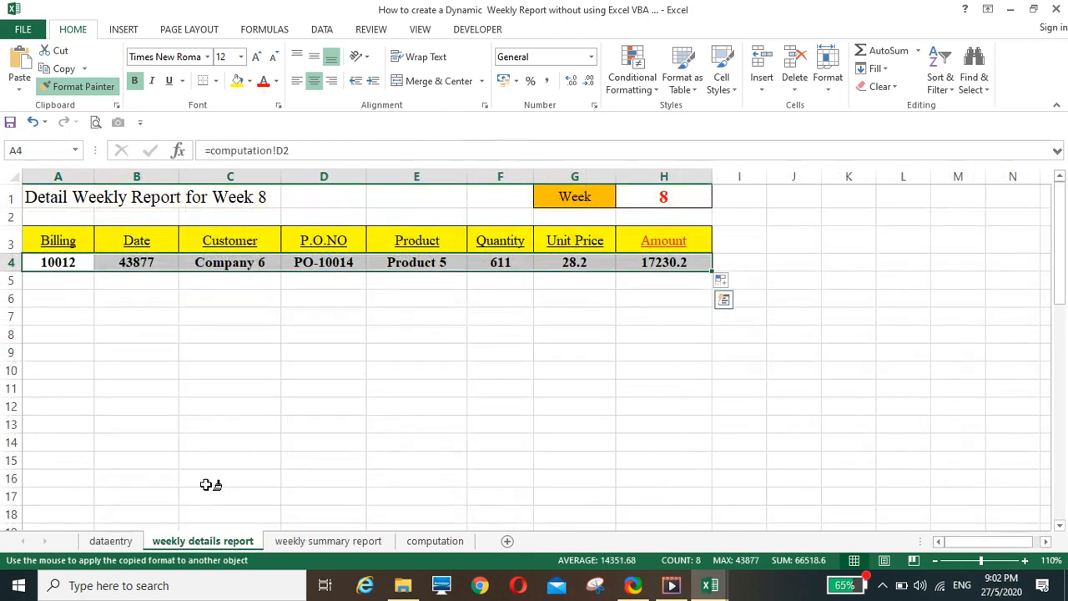
pyautogui.click(57, 263)
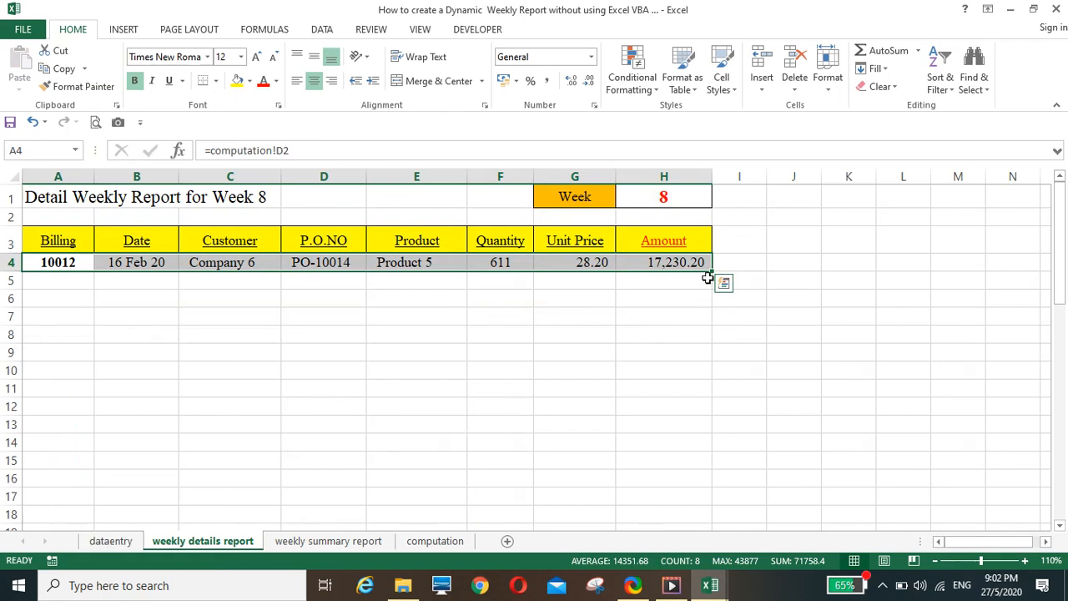
# Fill the linked formulas in A4:H4 down to about row 100 of the weekly details report
pyautogui.moveTo(714, 272); pyautogui.dragTo(691, 326)
pyautogui.scroll(20, 615, 334)
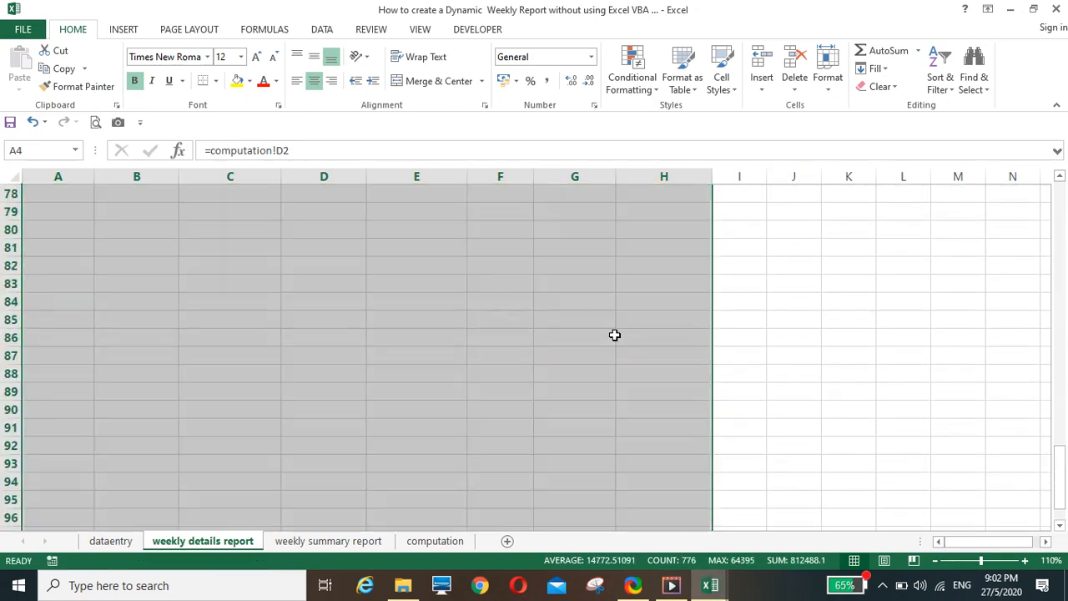
pyautogui.scroll(7, 615, 335)
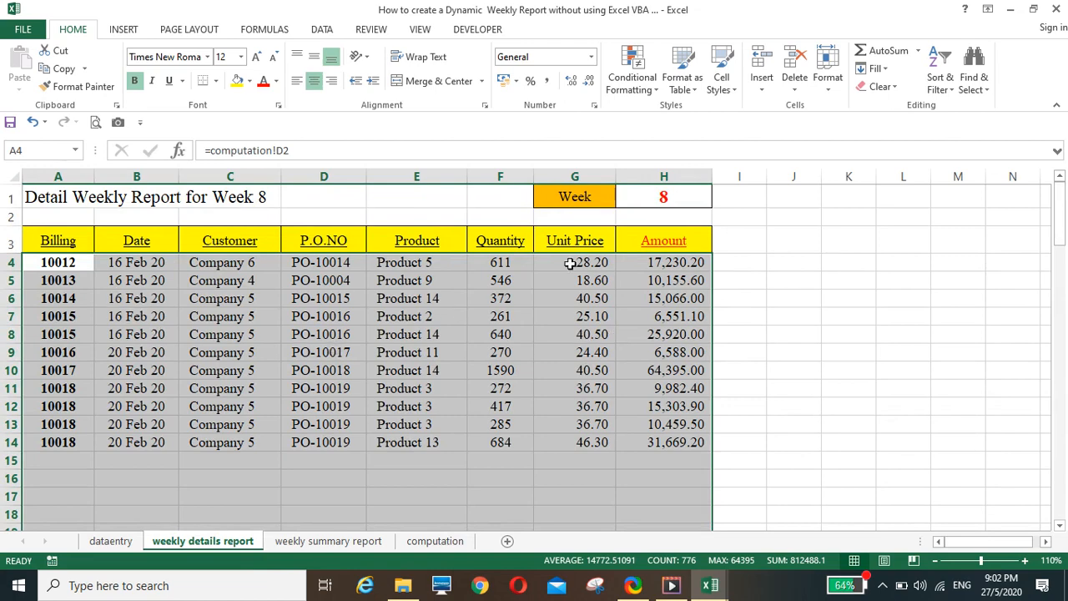
# Test the details report by setting the week in H1 to 9 and review the listed records
pyautogui.click(664, 193)
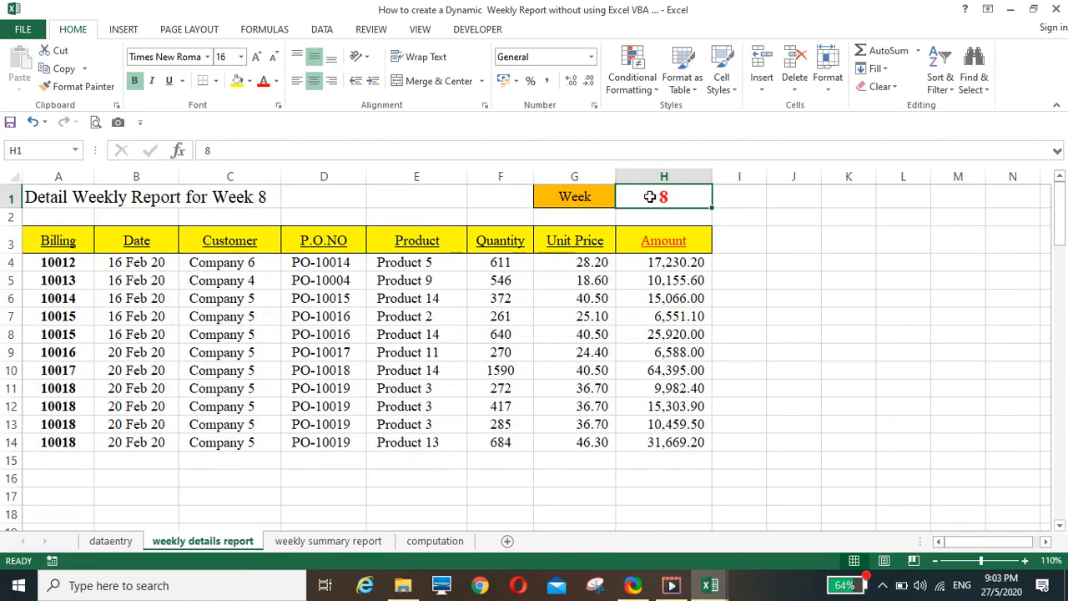
pyautogui.write('9')
pyautogui.press('Return')
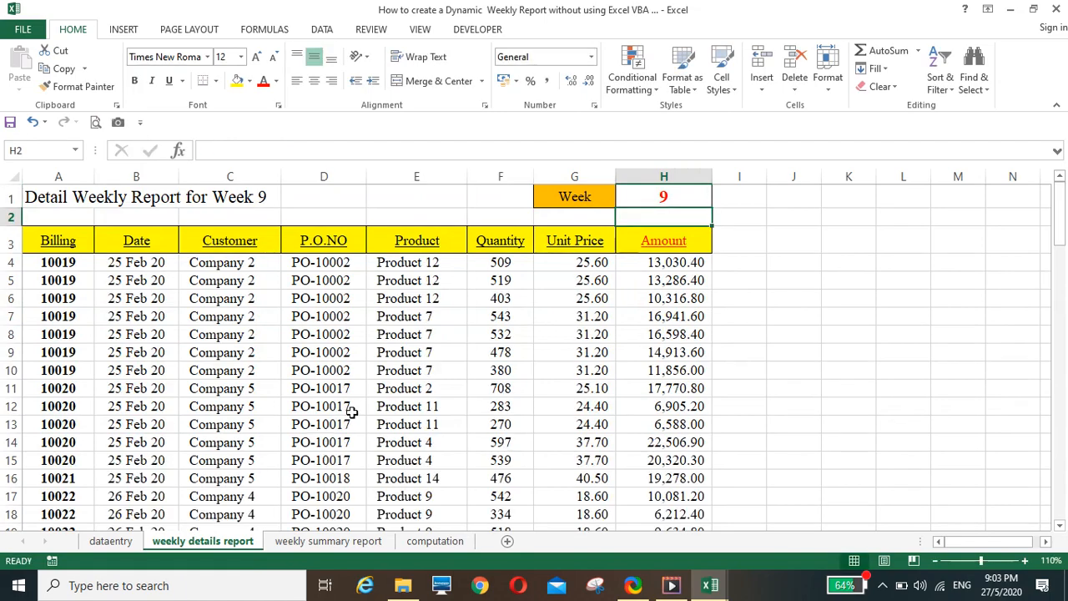
pyautogui.scroll(-14, 352, 413)
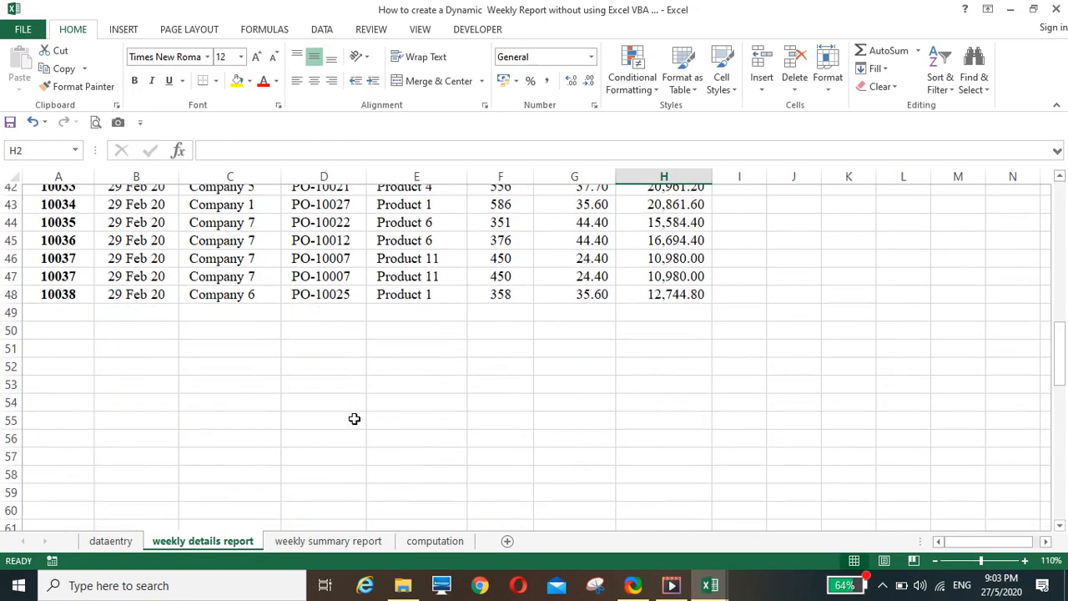
pyautogui.scroll(14, 353, 419)
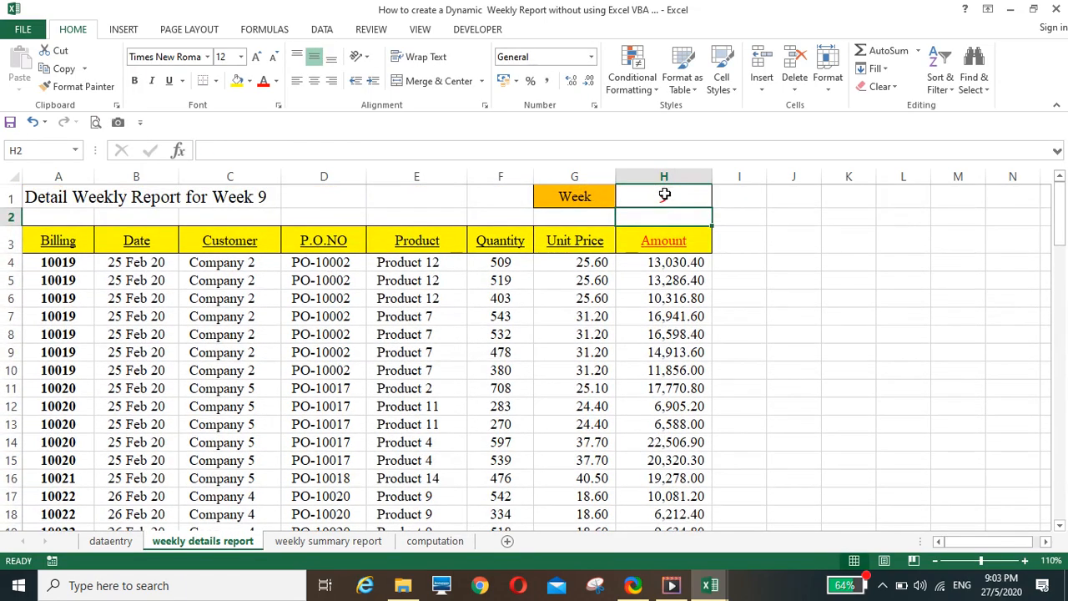
# Set the week number in H1 of the weekly details report to 10
pyautogui.click(665, 195)
pyautogui.write('10')
pyautogui.press('Return')
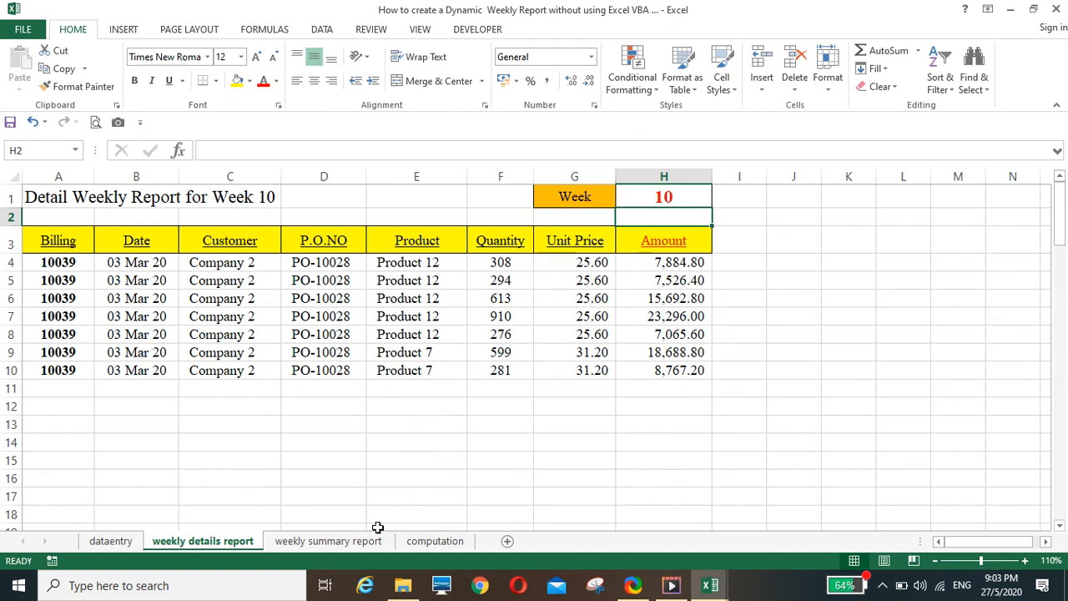
# Examine the finished workbook's weekly summary report as a reference, then return to the empty weekly summary report sheet of the working file
pyautogui.click(323, 542)
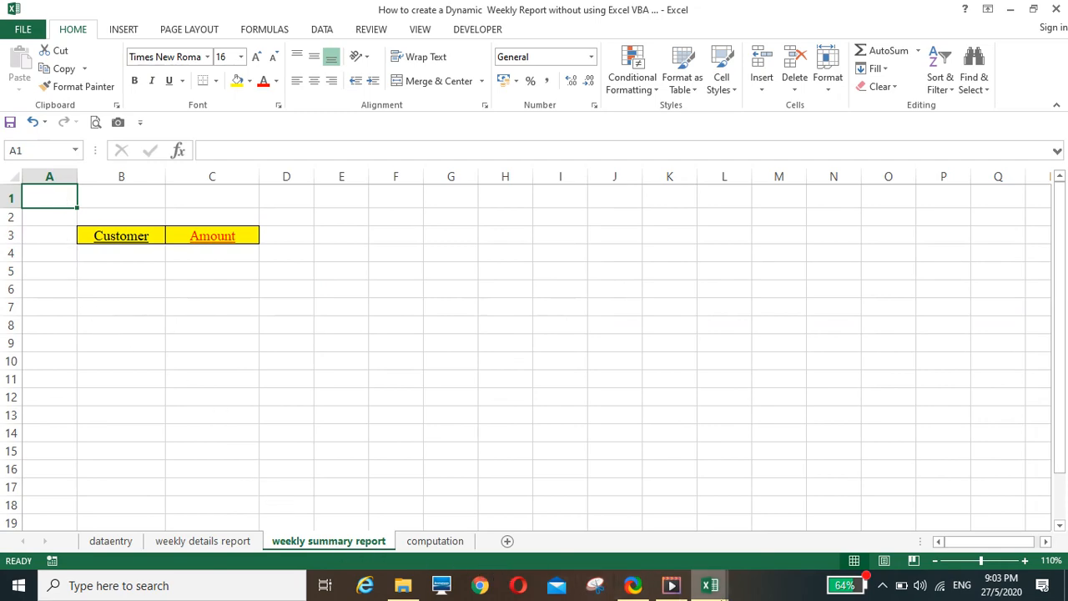
pyautogui.moveTo(718, 594)
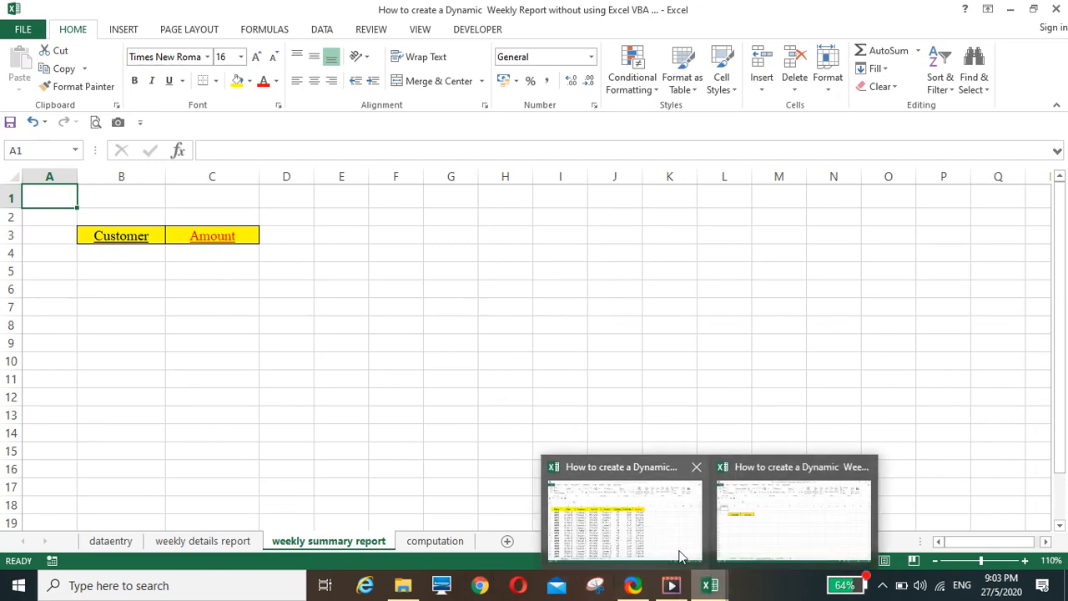
pyautogui.click(659, 534)
pyautogui.click(338, 541)
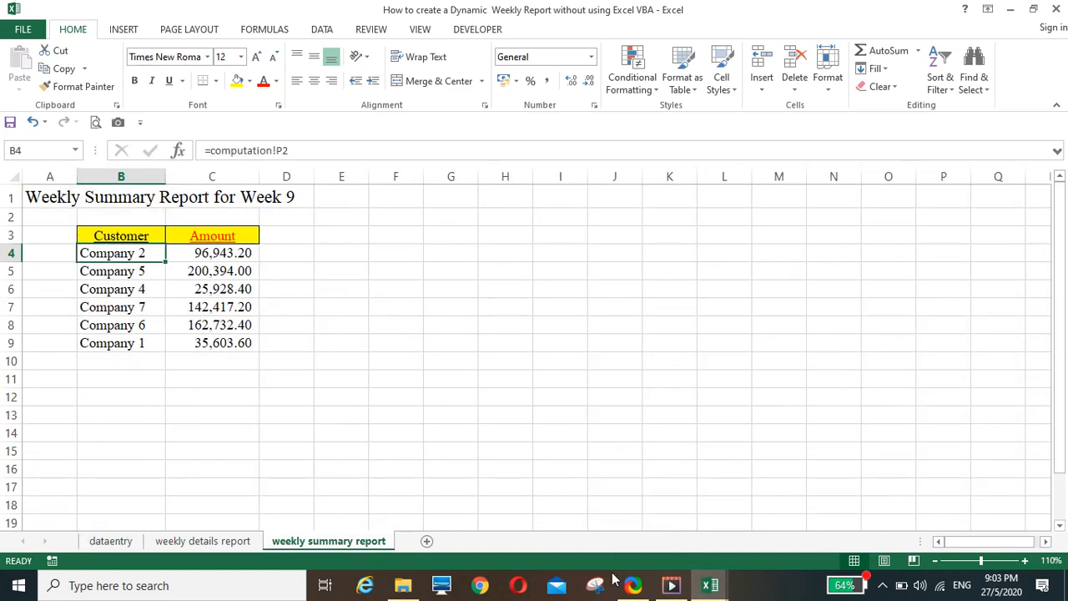
pyautogui.moveTo(701, 596)
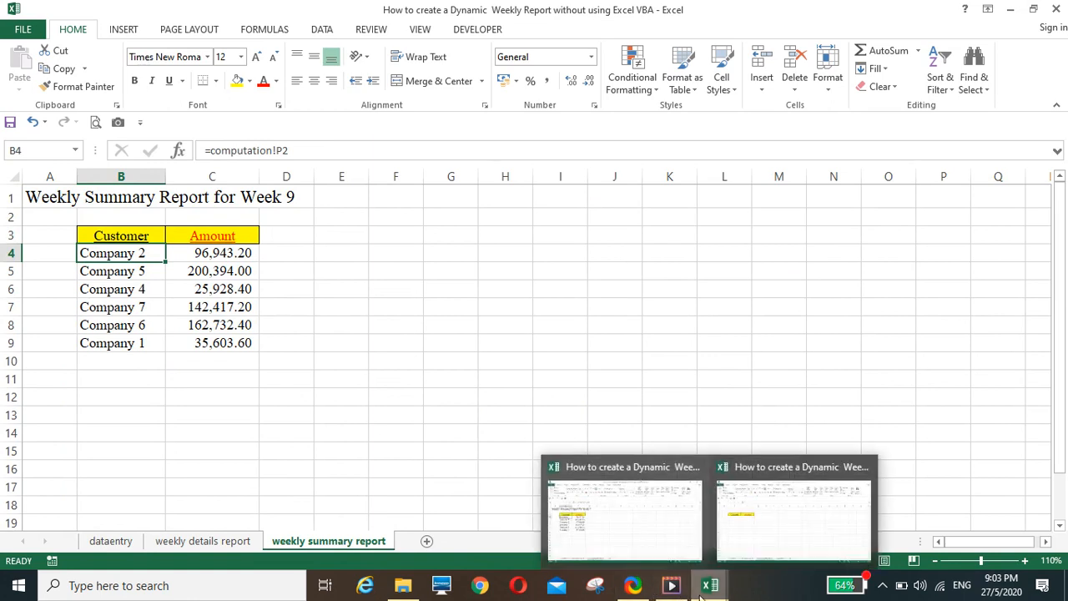
pyautogui.click(755, 543)
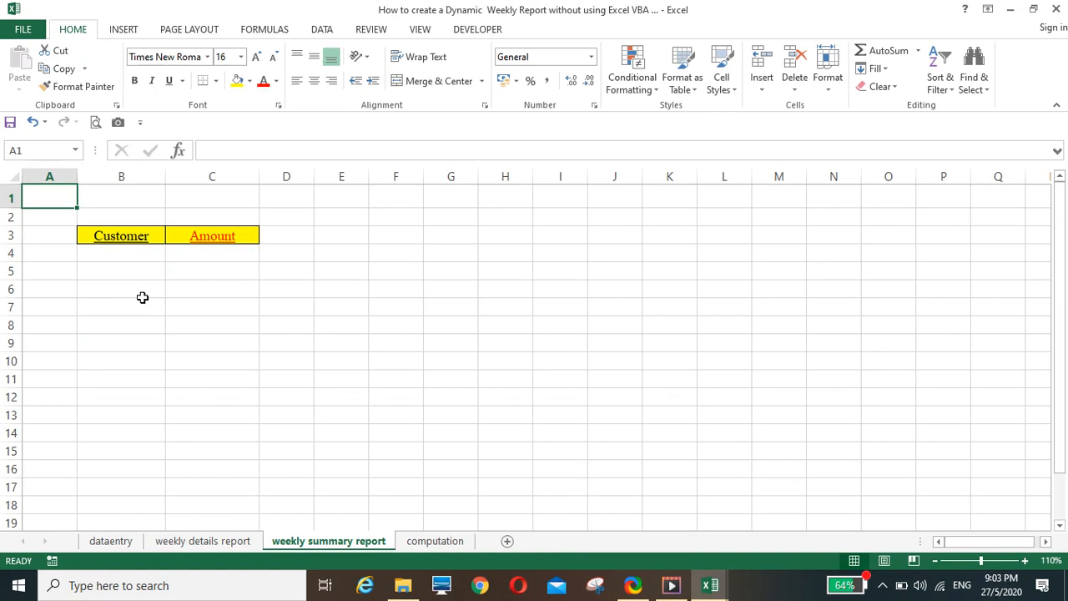
# Enter the title "Weekly Summary Report for Week" in A1 of the weekly summary report sheet
pyautogui.write('Weekl')
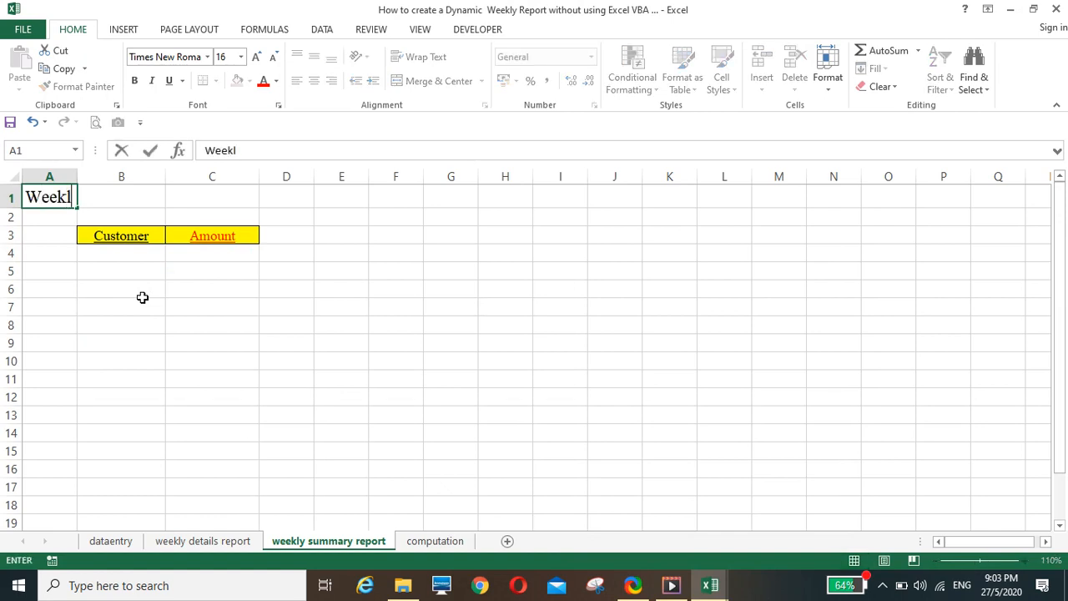
pyautogui.write('y Summary R')
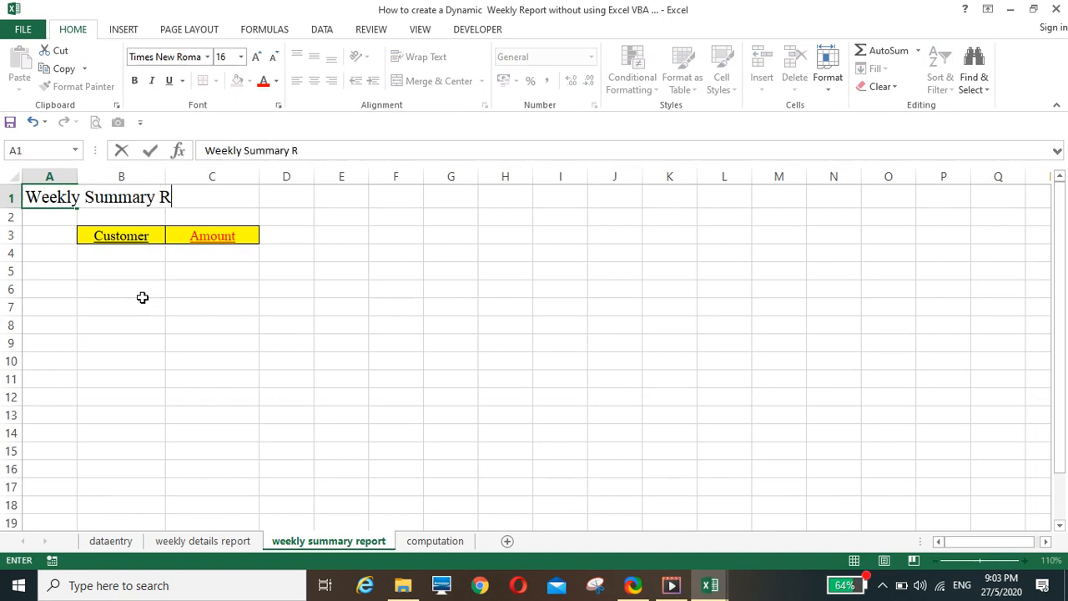
pyautogui.write('eport for Week')
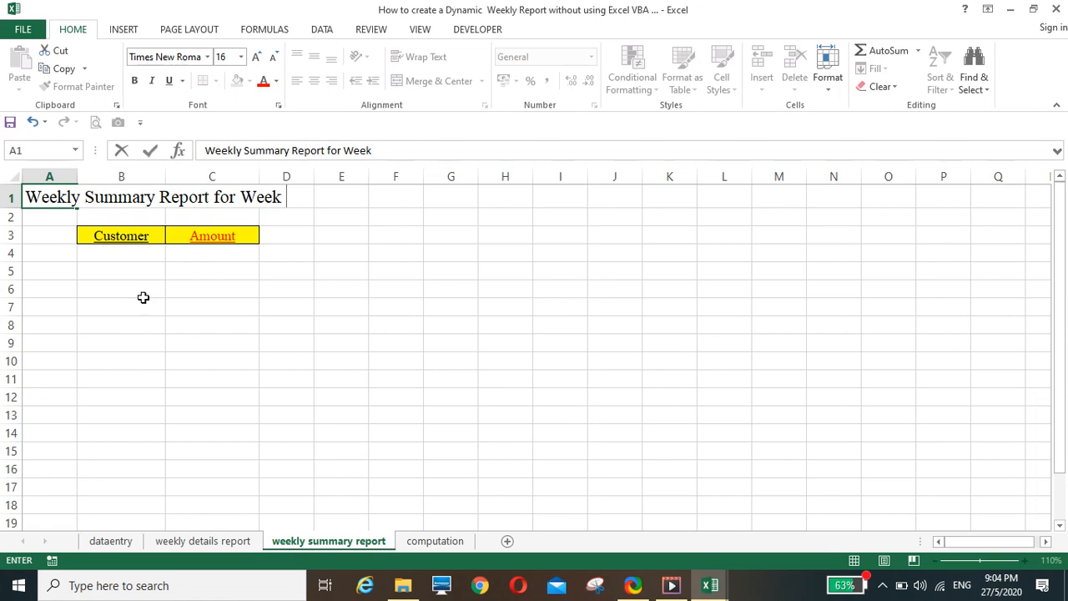
pyautogui.press('Return')
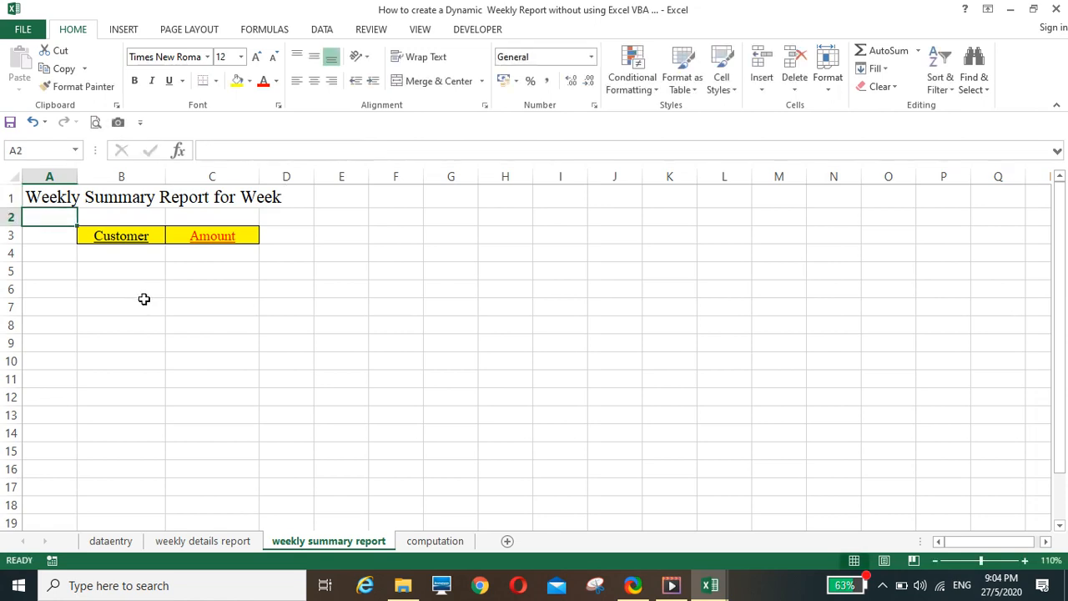
# Convert the A1 title into the formula ="Weekly Summary Report for Week "&'weekly details report'!H1 so it includes the selected week
pyautogui.click(41, 200)
pyautogui.click(201, 154)
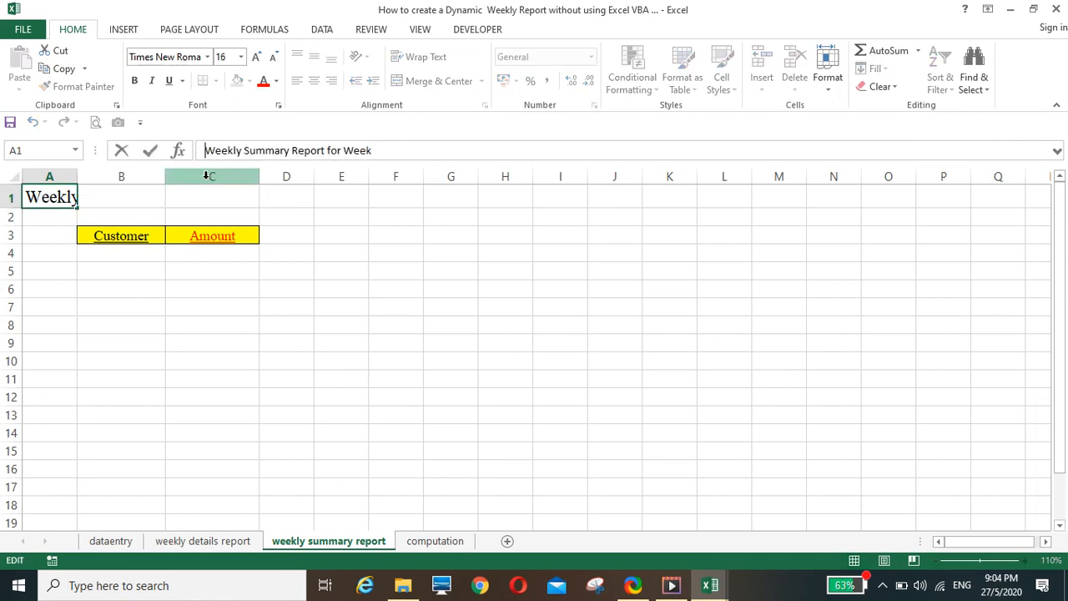
pyautogui.write('=')
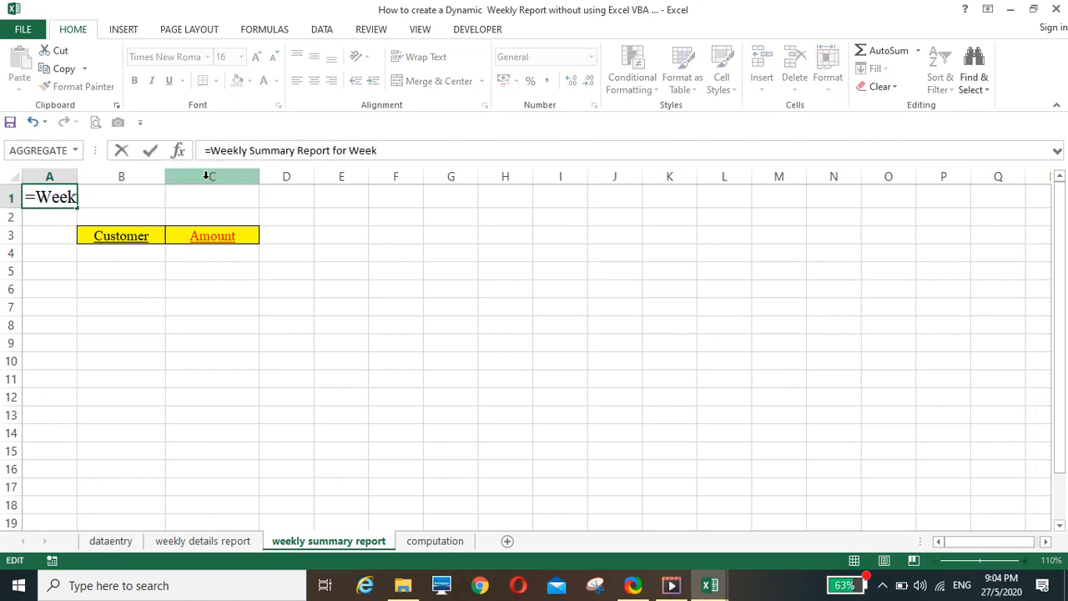
pyautogui.write('"')
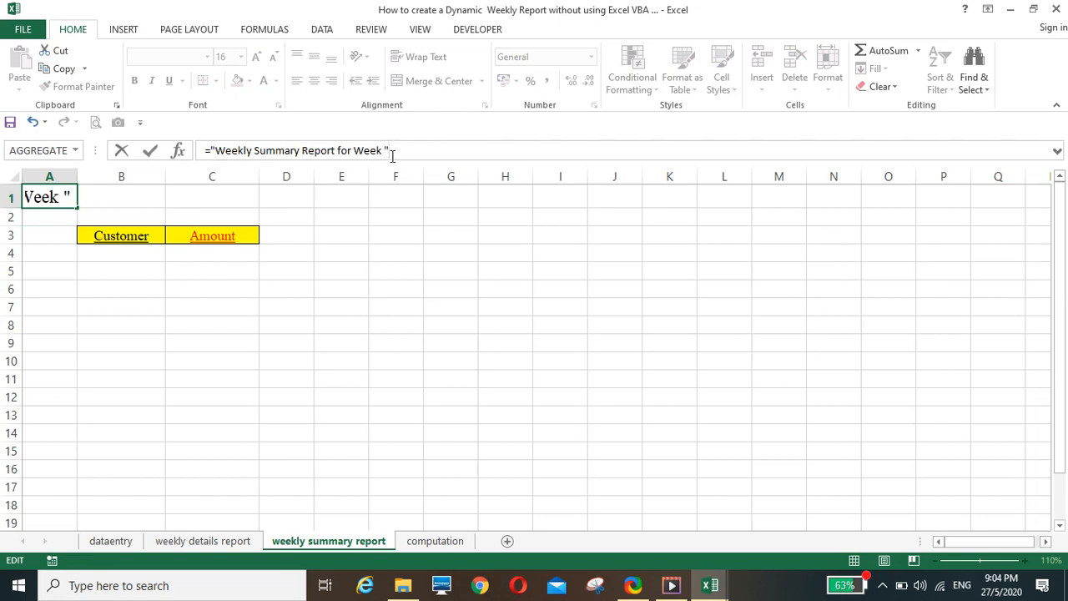
pyautogui.write('&')
pyautogui.click(239, 540)
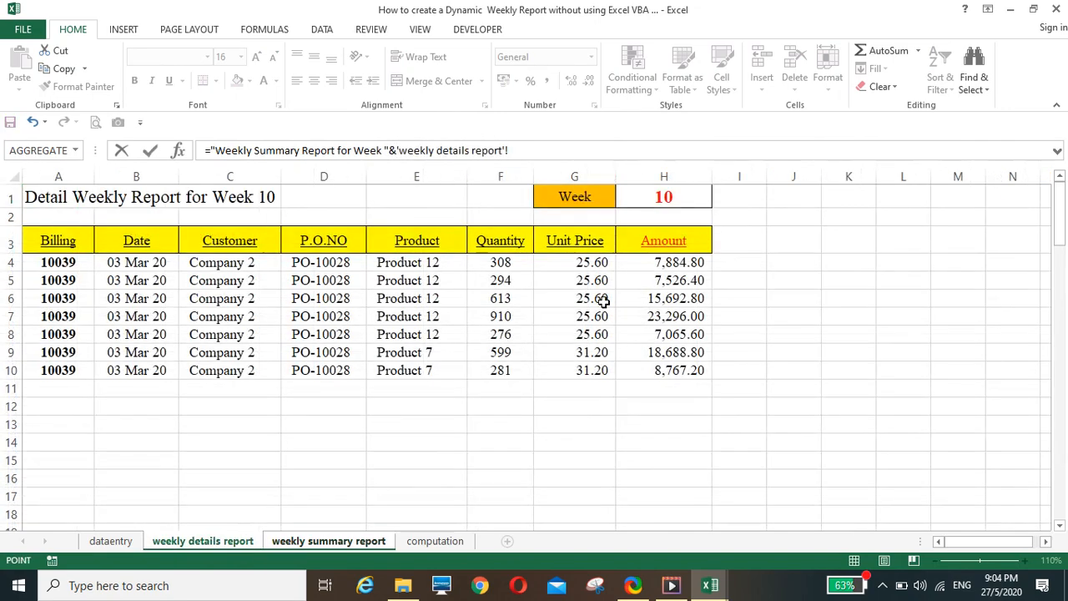
pyautogui.click(643, 196)
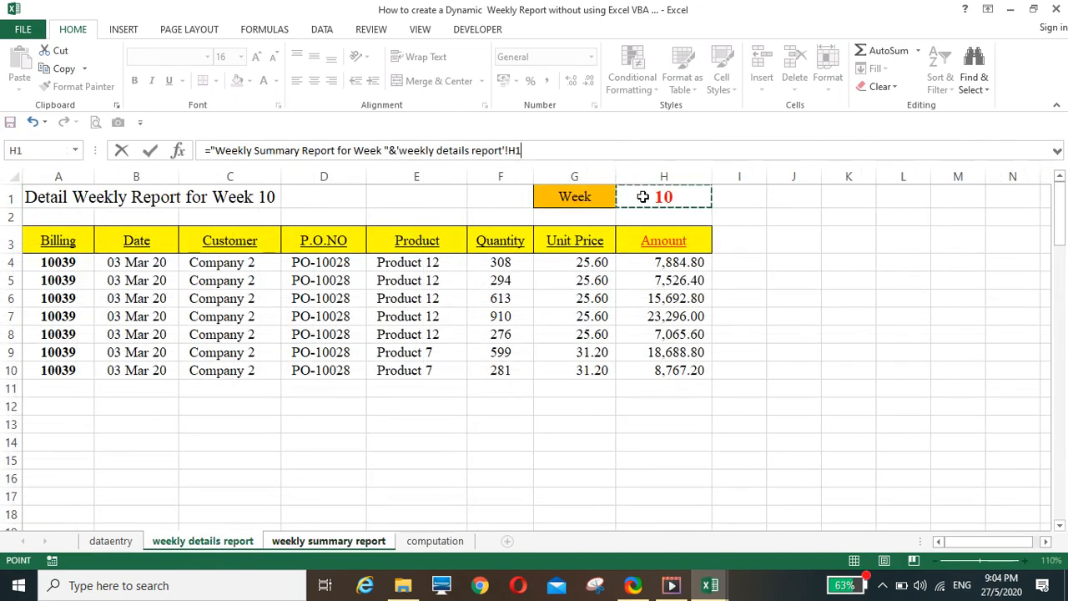
pyautogui.press('Return')
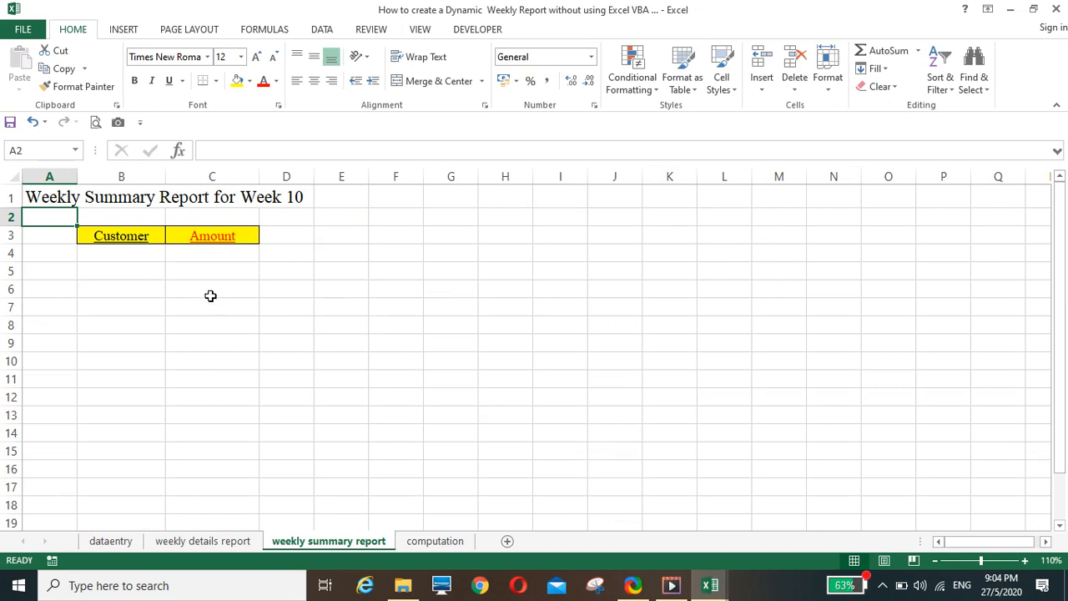
# Set the week number in H1 of the weekly details report to 8
pyautogui.moveTo(130, 253); pyautogui.dragTo(144, 379)
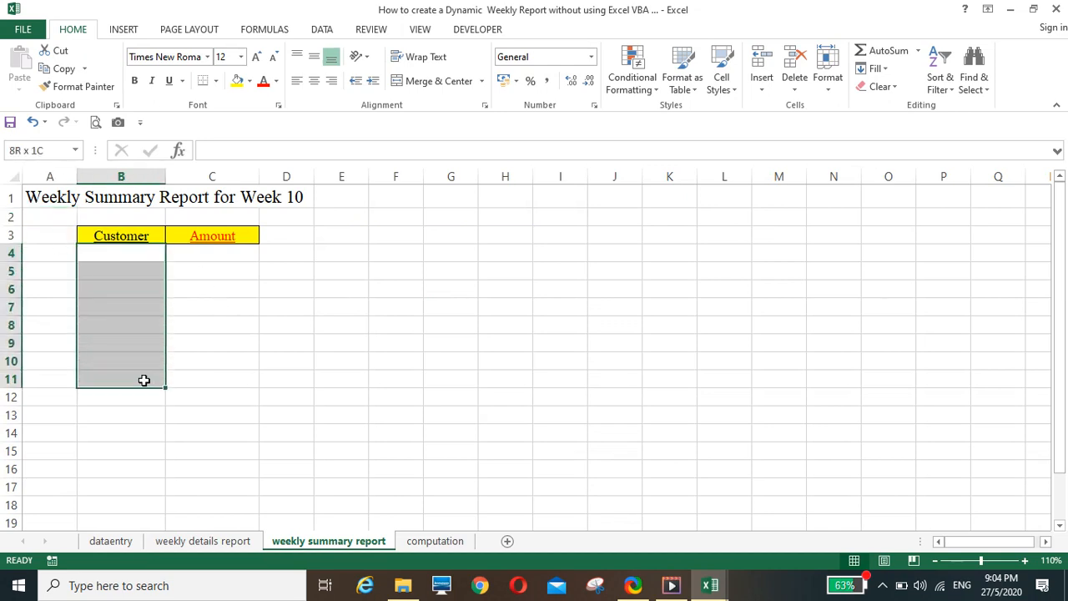
pyautogui.moveTo(131, 255); pyautogui.dragTo(140, 360)
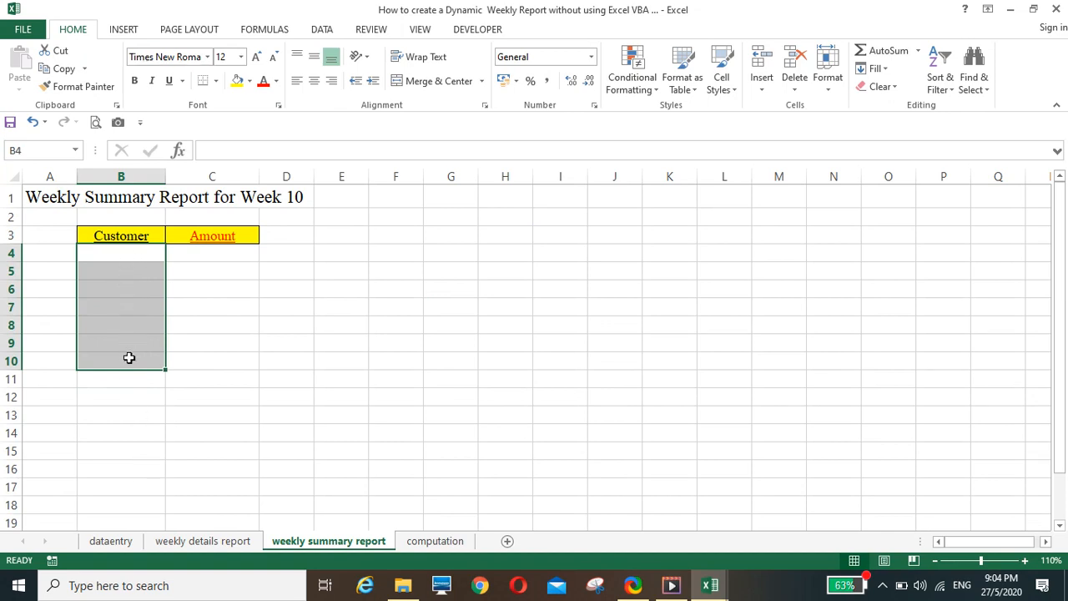
pyautogui.click(190, 542)
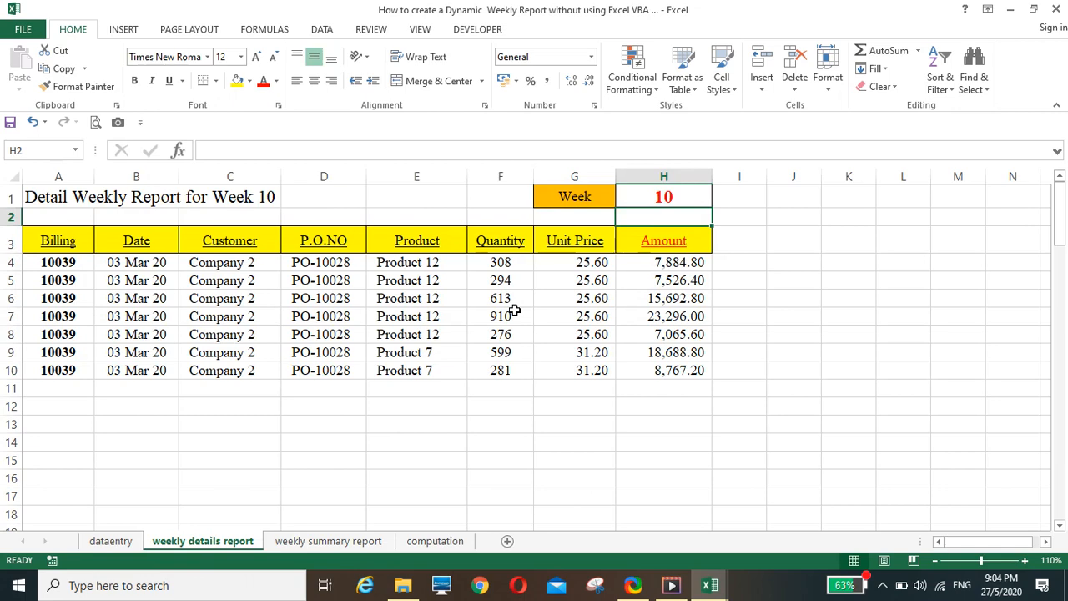
pyautogui.click(671, 194)
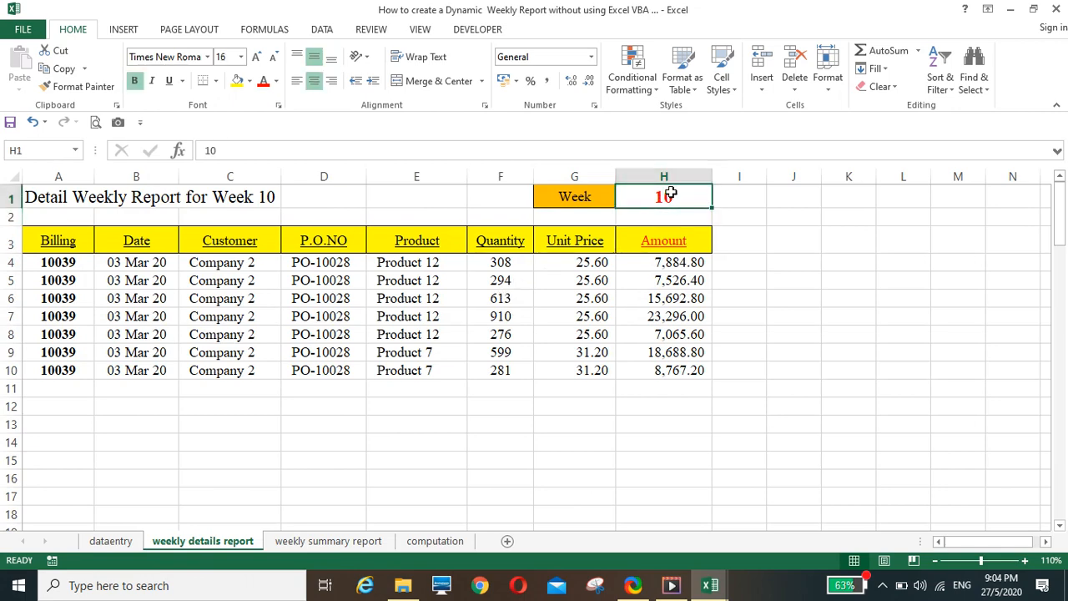
pyautogui.write('8')
pyautogui.press('Return')
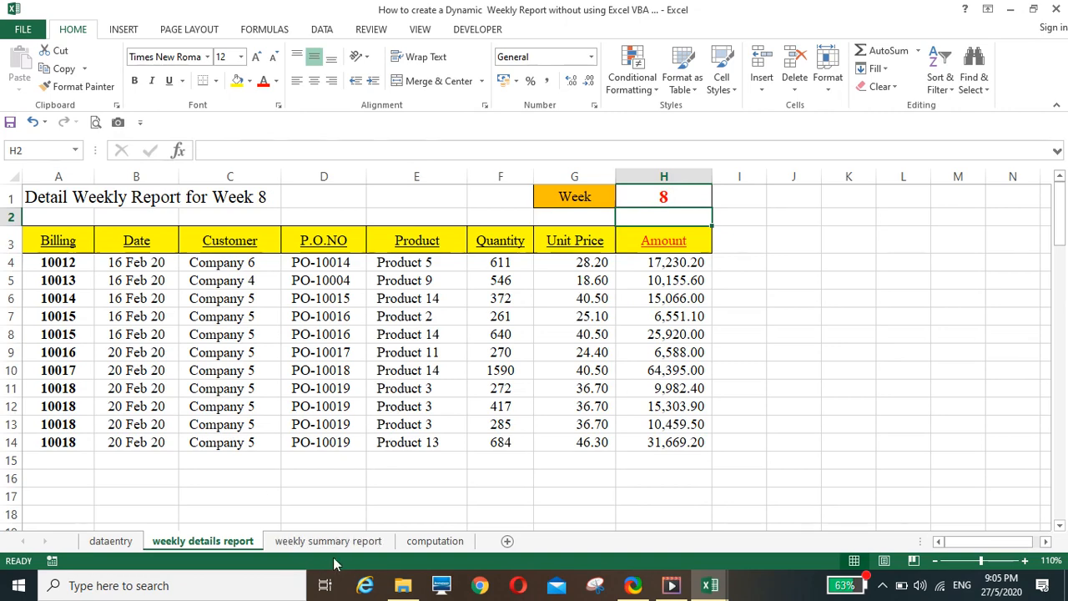
# Enter =COUNTIF($F$2:F2,F2) in L2 of the computation sheet as a running count of each customer's occurrences
pyautogui.click(427, 540)
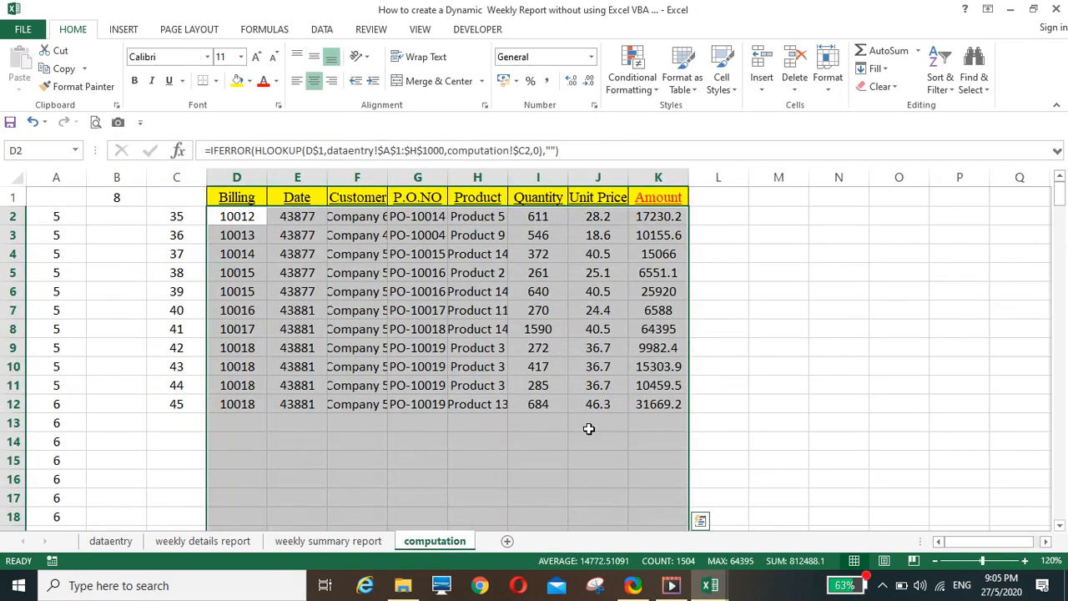
pyautogui.click(780, 354)
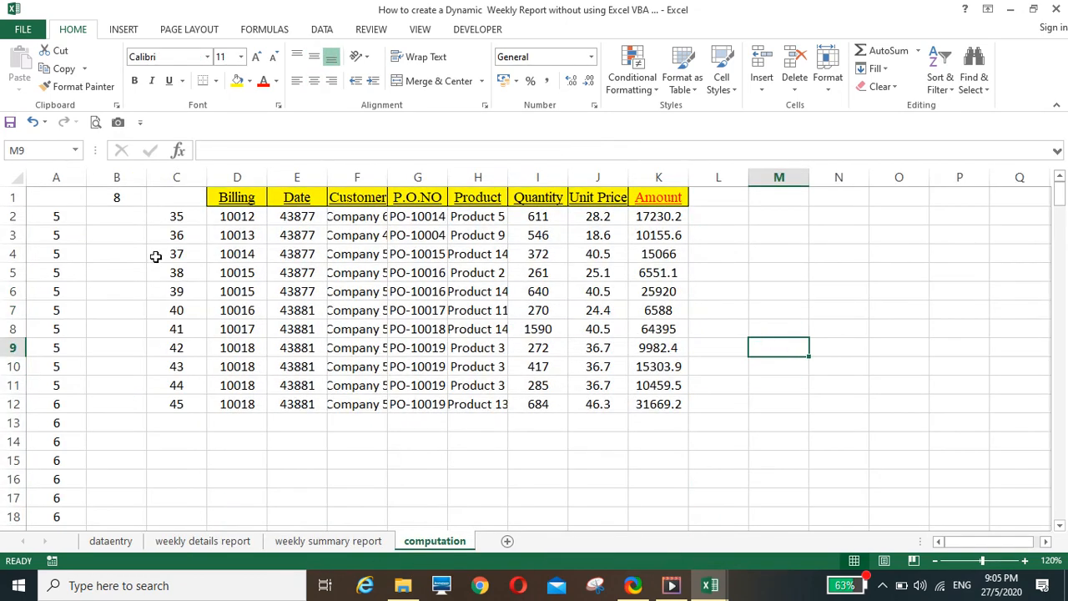
pyautogui.click(732, 219)
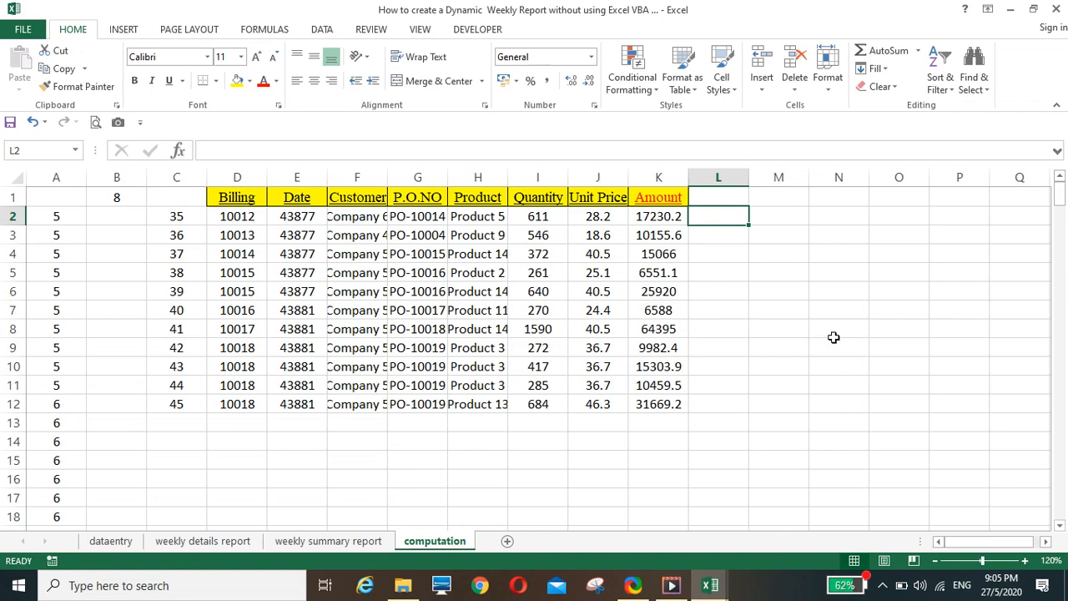
pyautogui.write('=')
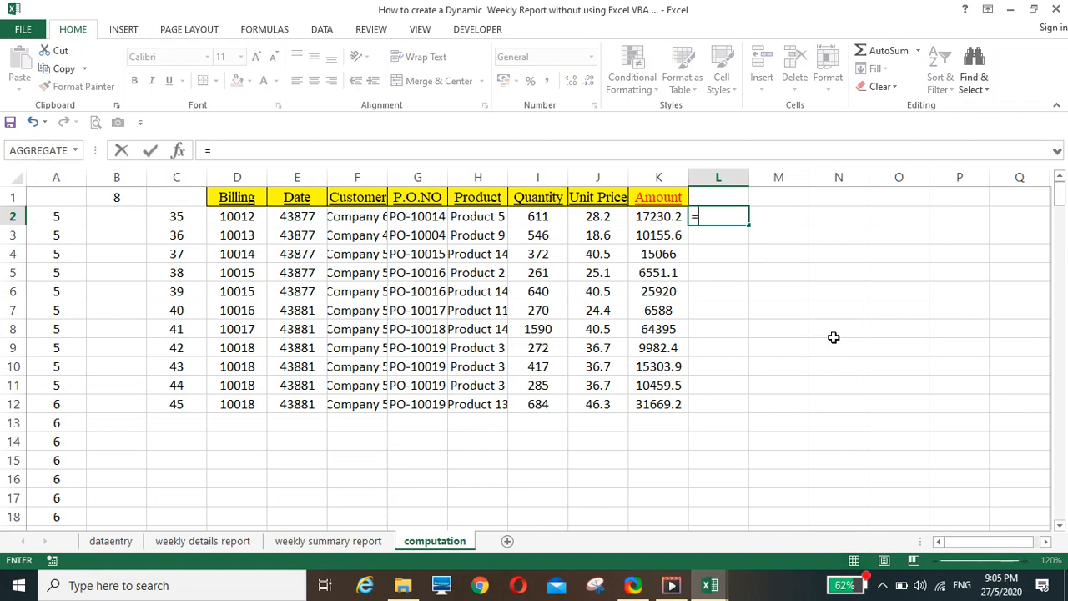
pyautogui.write('coun')
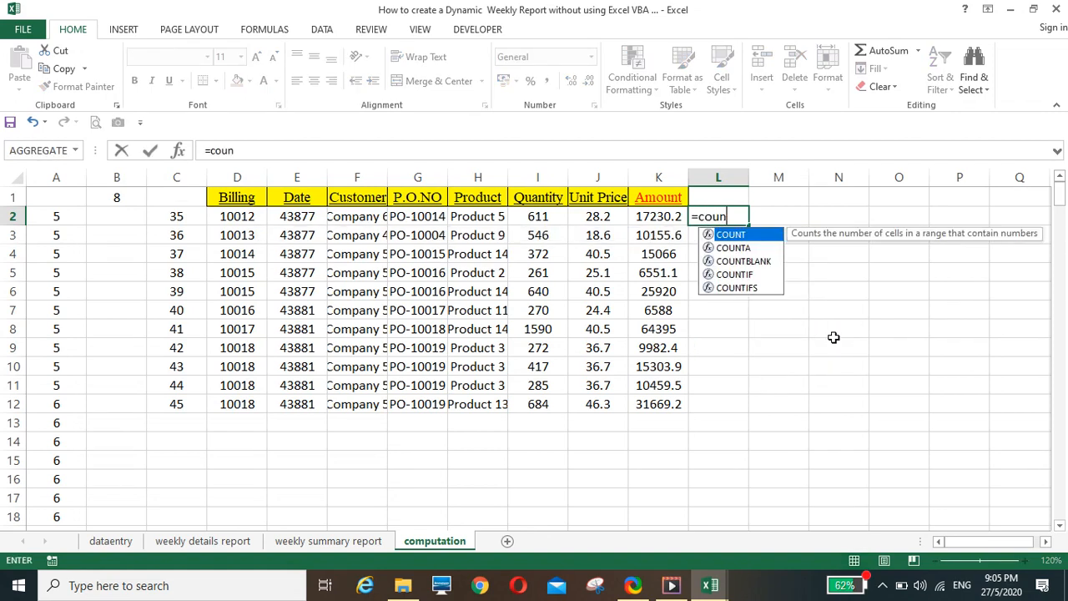
pyautogui.write('tif(')
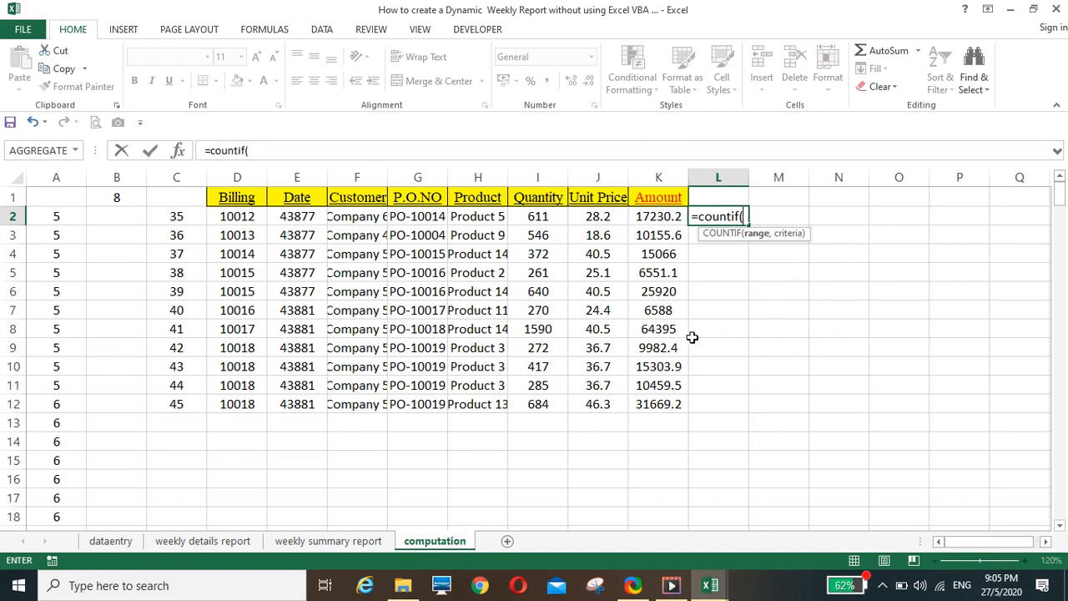
pyautogui.click(367, 215)
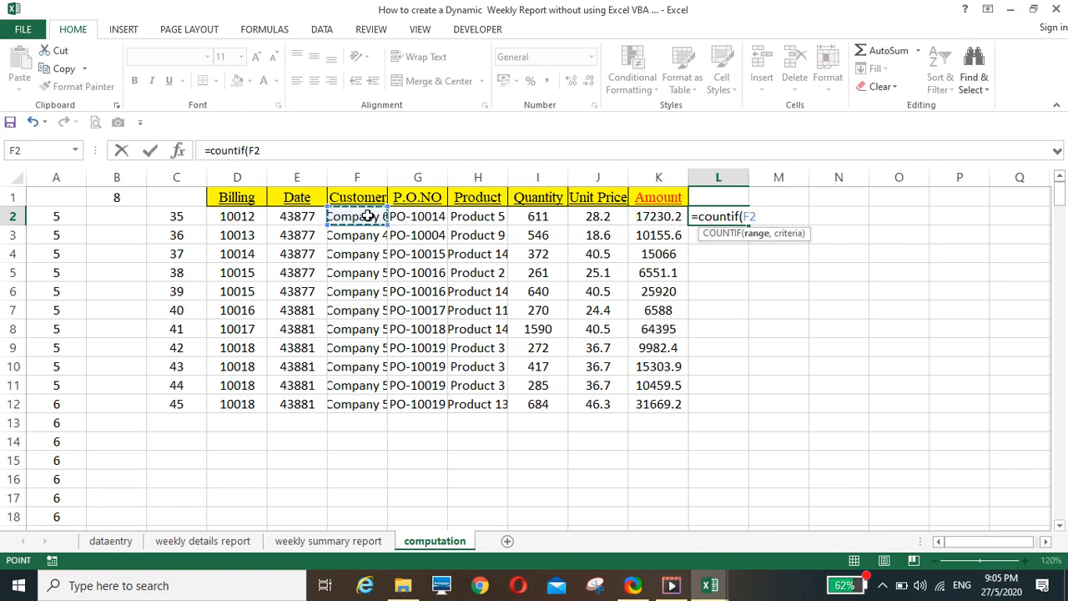
pyautogui.press('F8')
pyautogui.click(284, 153)
pyautogui.write(',')
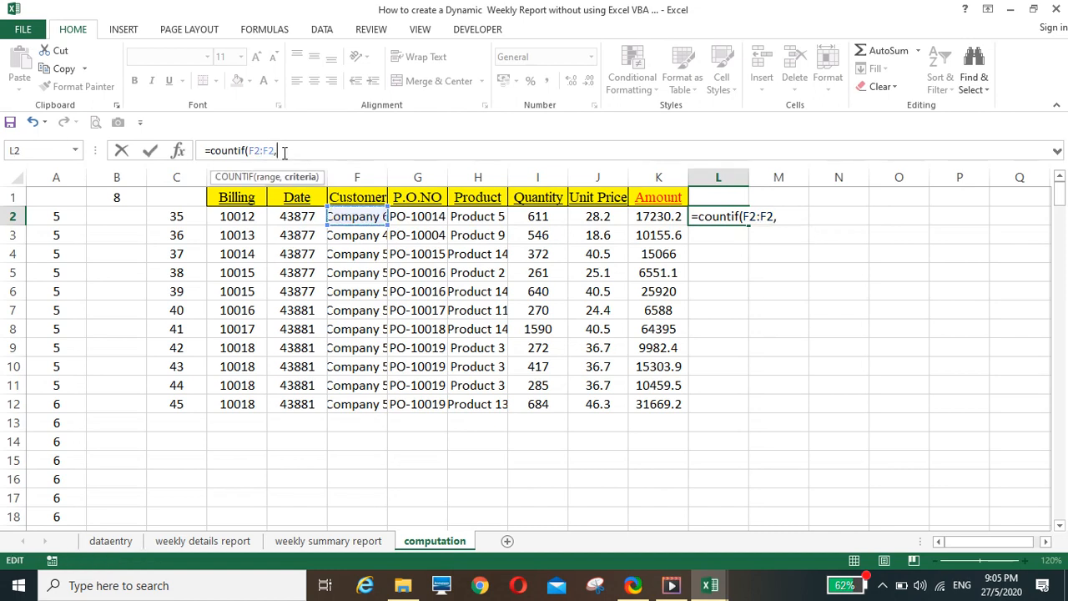
pyautogui.click(348, 217)
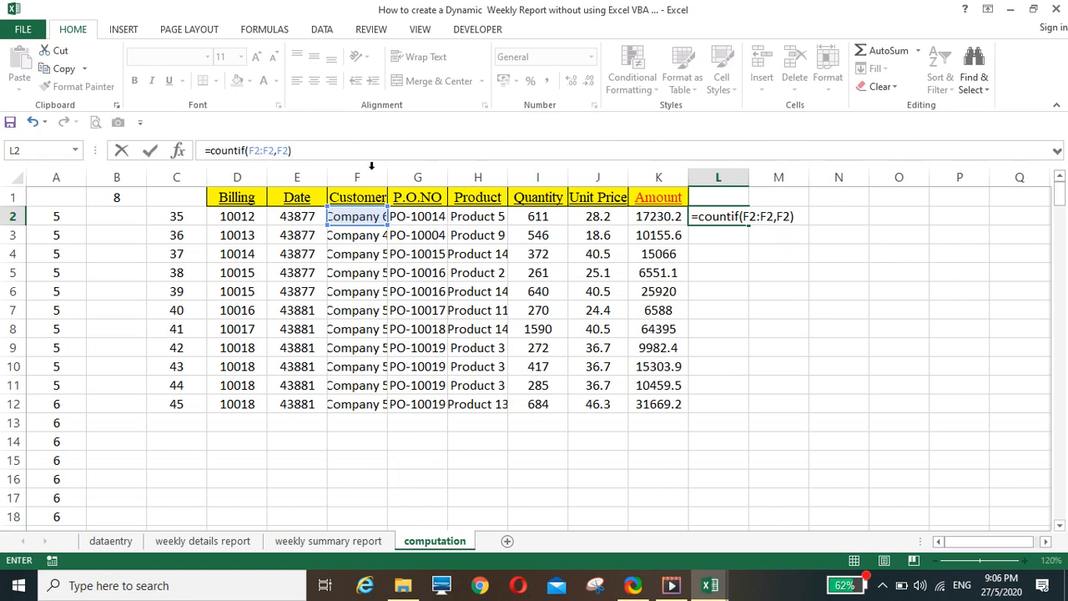
pyautogui.click(255, 149)
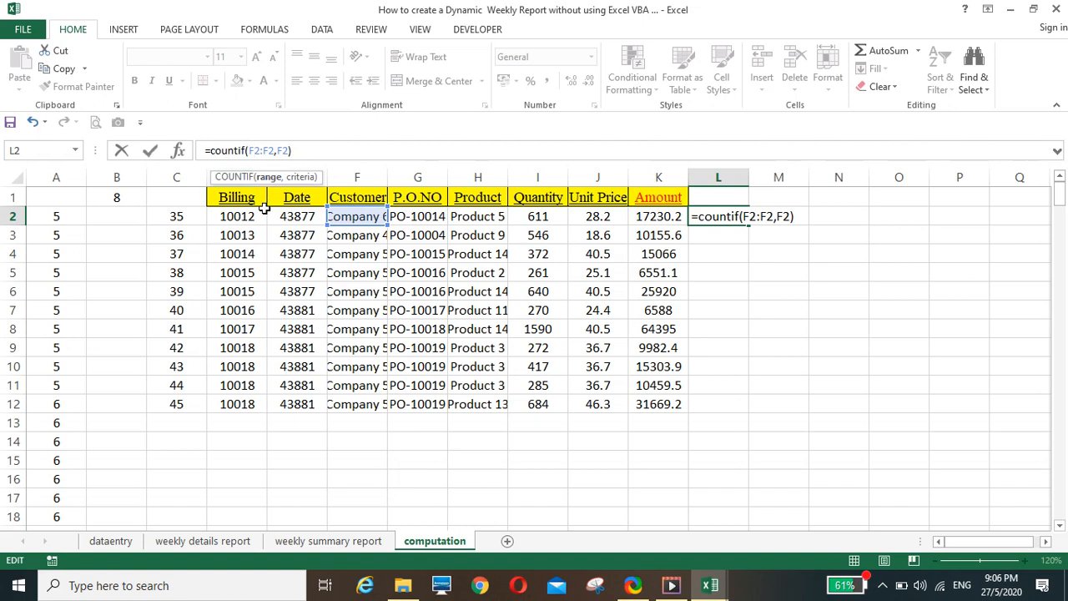
pyautogui.press('F4')
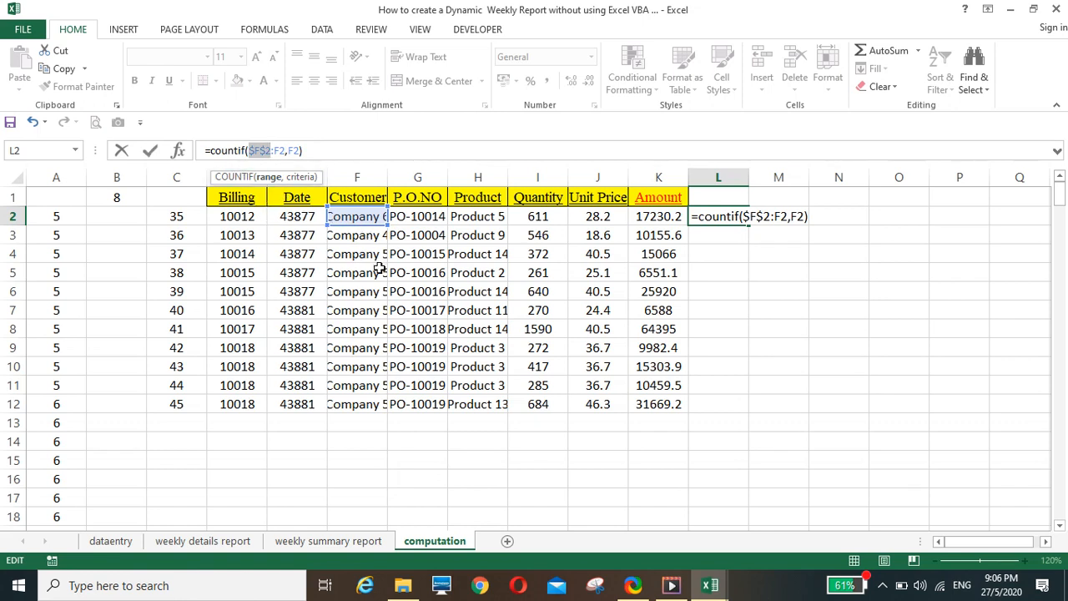
pyautogui.press('Return')
# Center the contents of the whole column L on the computation sheet
pyautogui.click(718, 169)
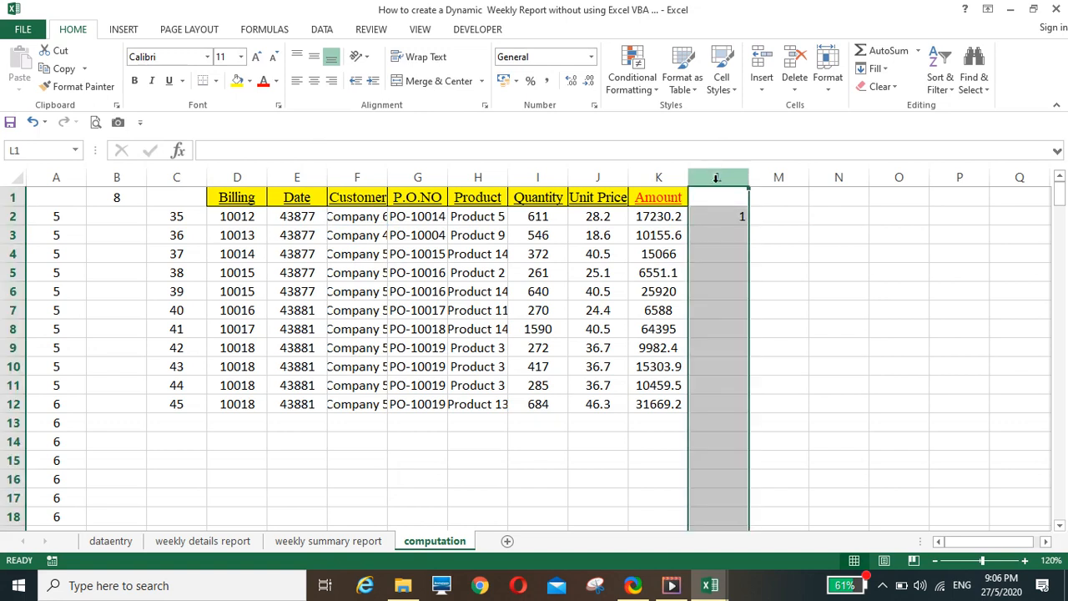
pyautogui.rightClick(713, 220)
pyautogui.press('Escape')
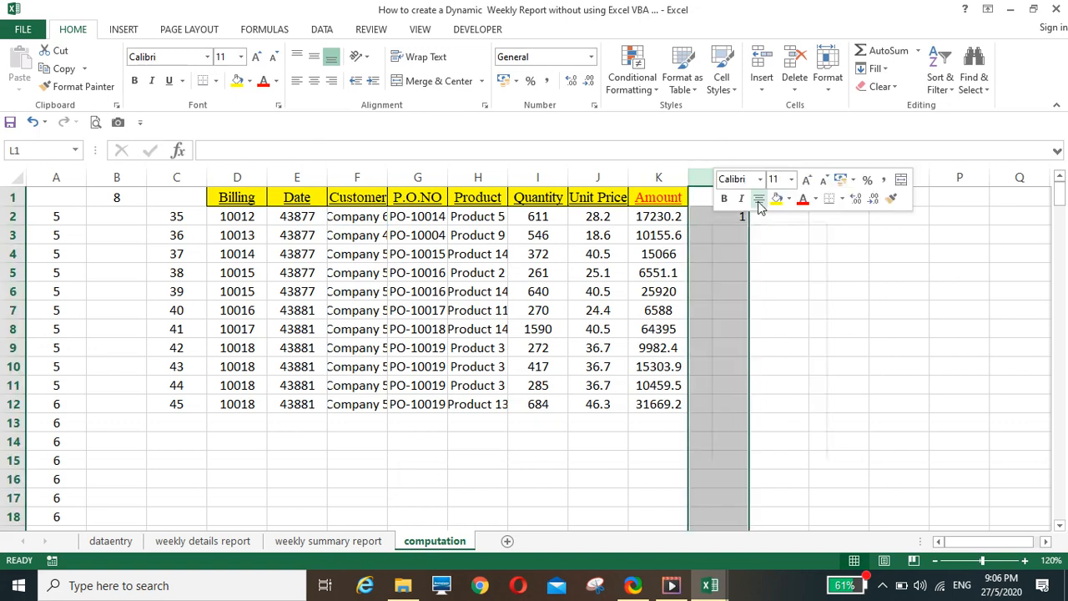
# Fill the COUNTIF formula from L2 down column L and check the formula in L13, beside the blank records
pyautogui.click(741, 222)
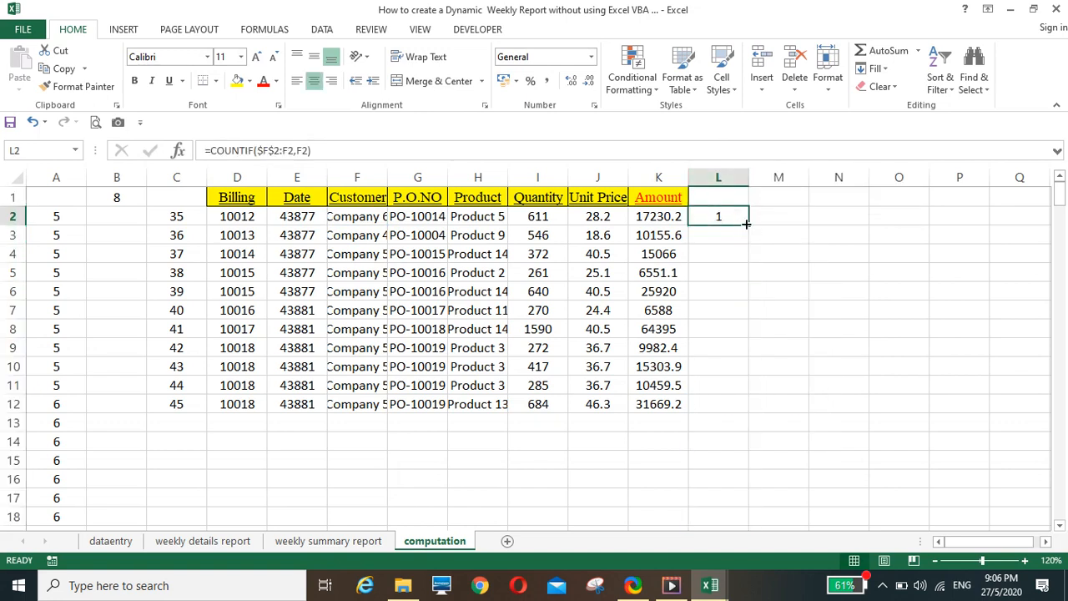
pyautogui.moveTo(747, 224)
pyautogui.mouseDown()
pyautogui.moveTo(749, 379)
pyautogui.moveTo(748, 225)
pyautogui.mouseUp()
pyautogui.doubleClick(749, 225)
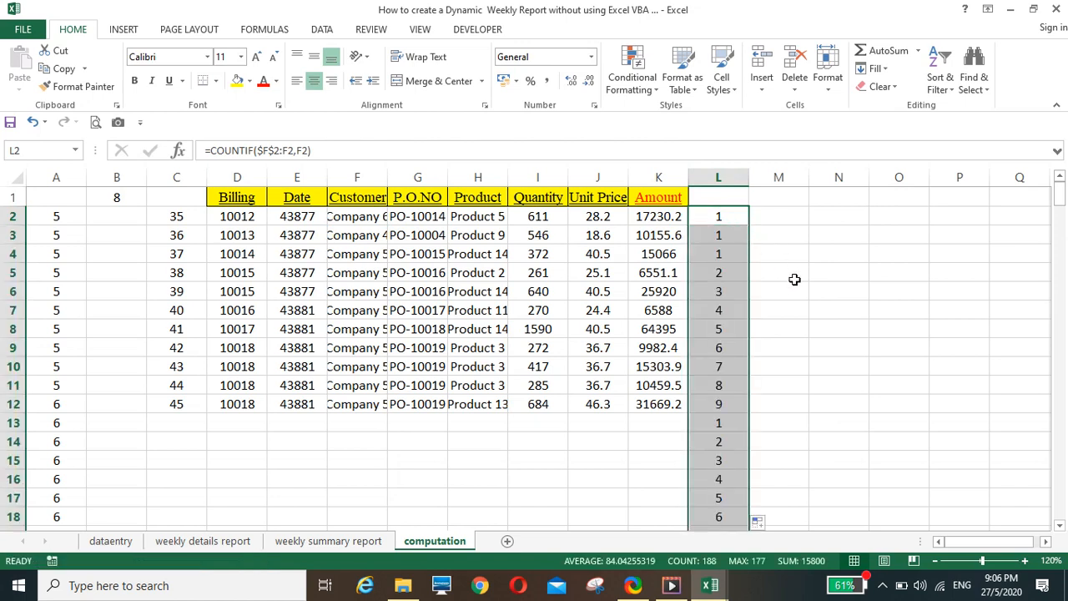
pyautogui.scroll(-1, 795, 279)
pyautogui.scroll(1, 796, 284)
pyautogui.click(715, 425)
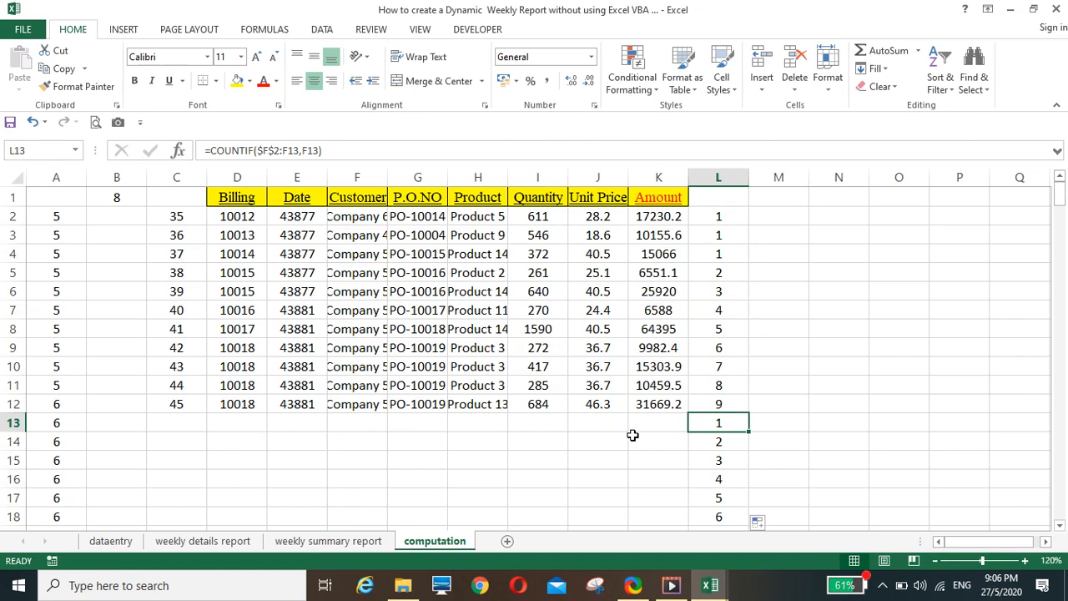
# Change the L2 formula to =IF(C2="","",COUNTIF($F$2:F2,F2)) and fill it down column L
pyautogui.click(723, 222)
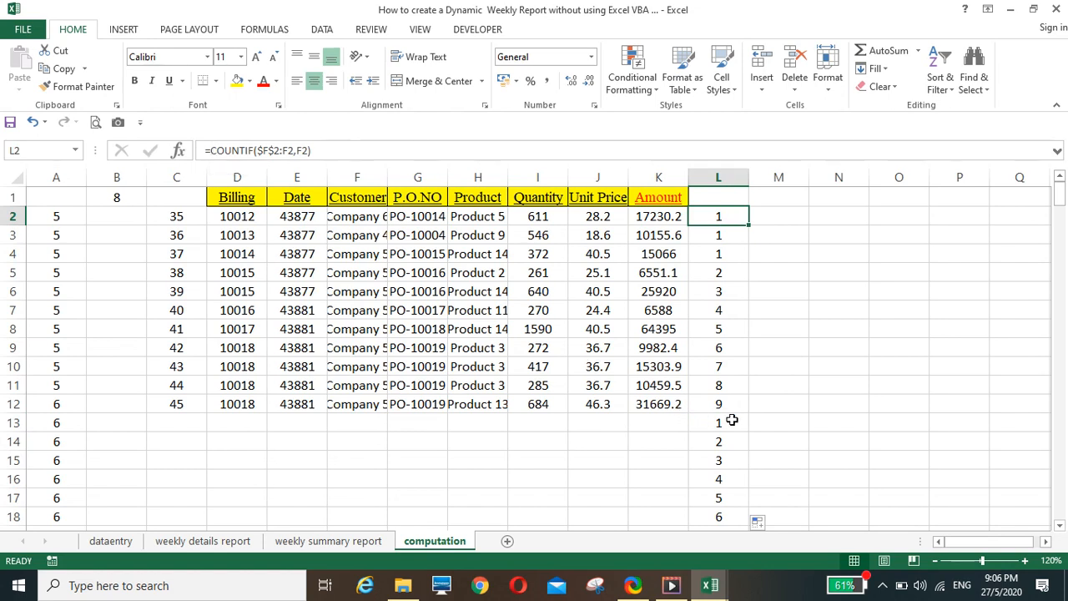
pyautogui.click(210, 150)
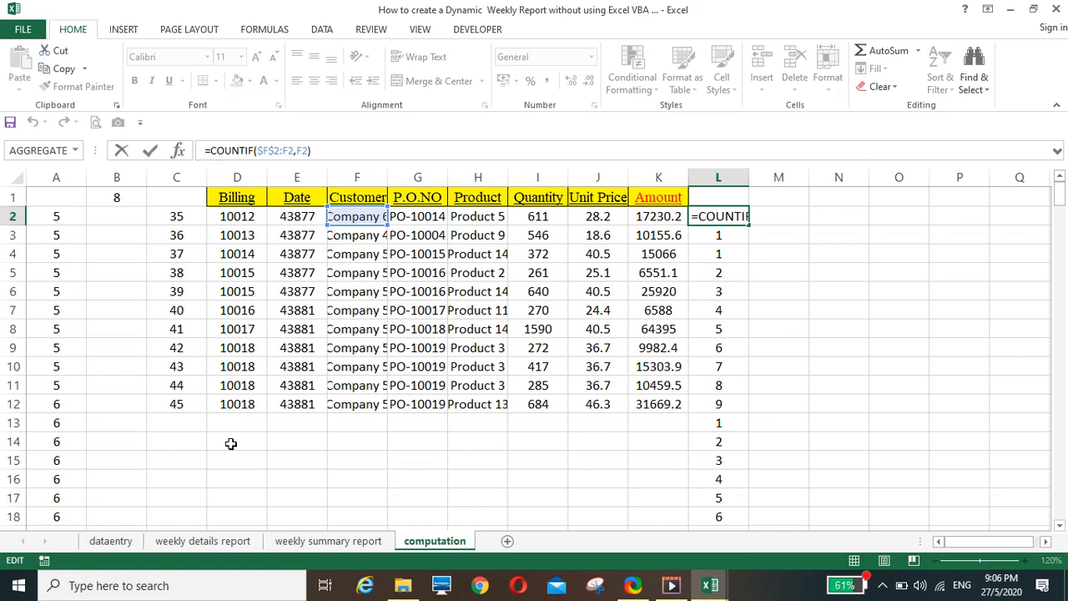
pyautogui.write('if(')
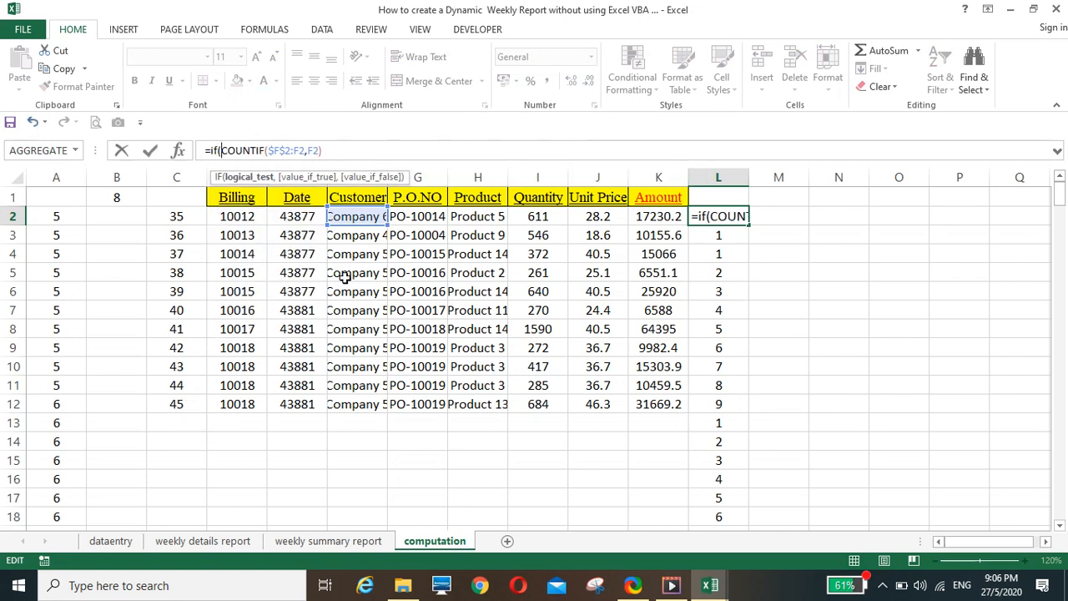
pyautogui.click(352, 216)
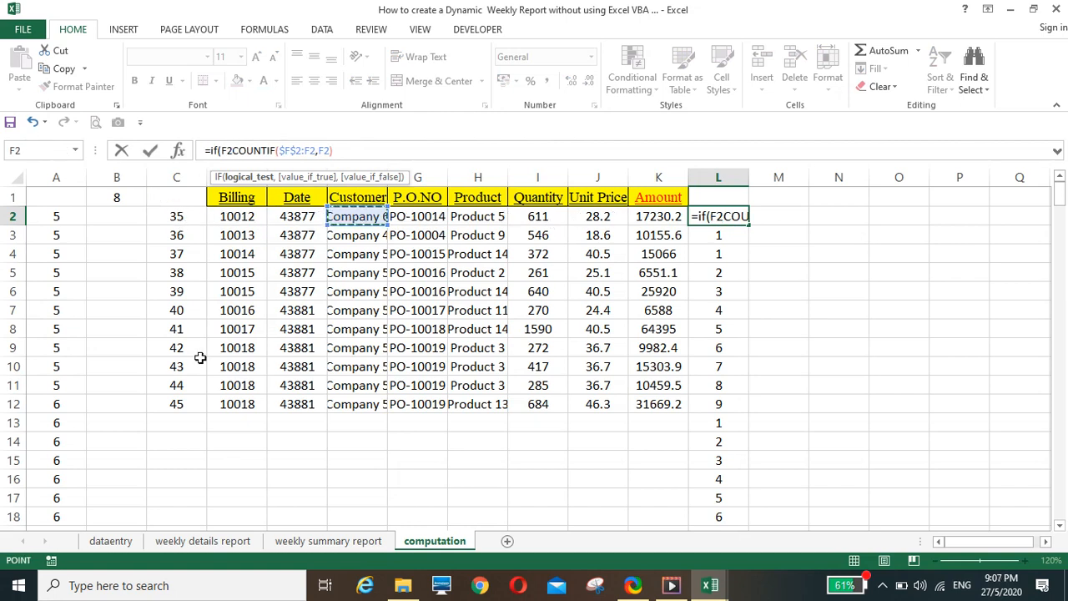
pyautogui.click(172, 216)
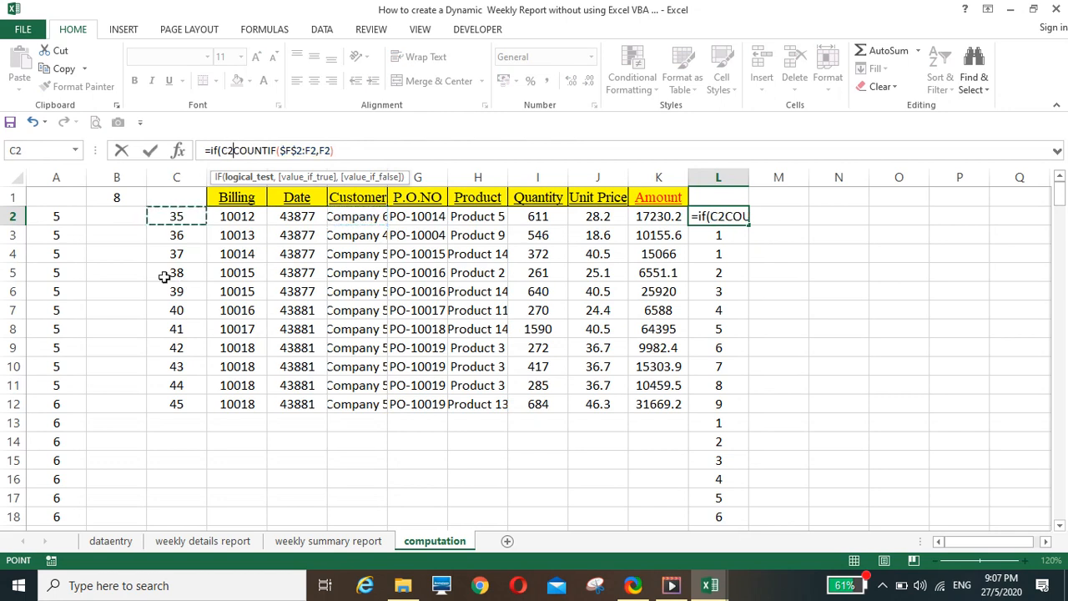
pyautogui.write('=')
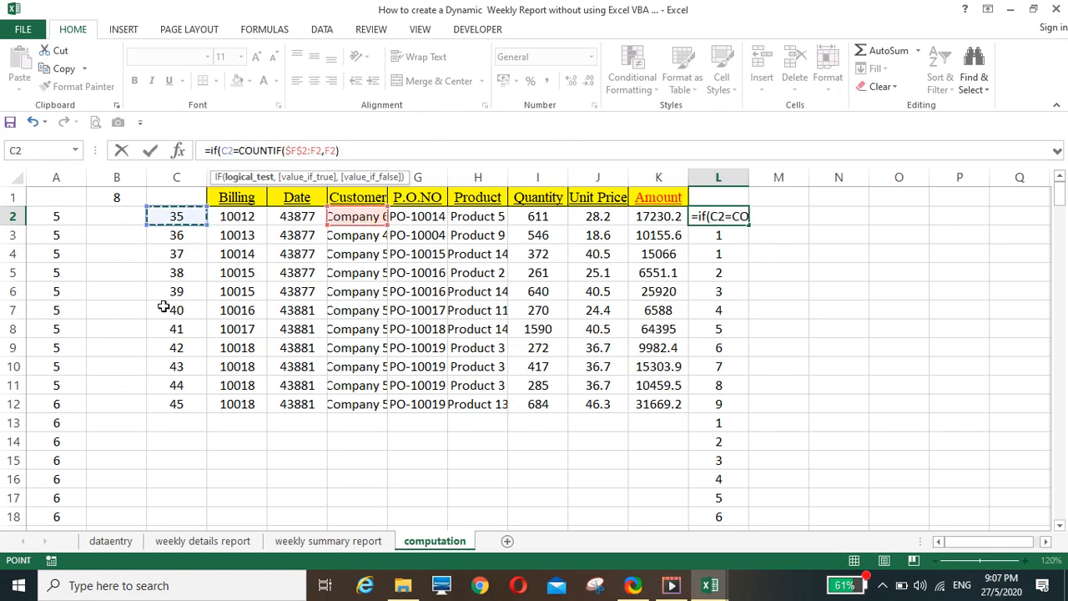
pyautogui.write('""')
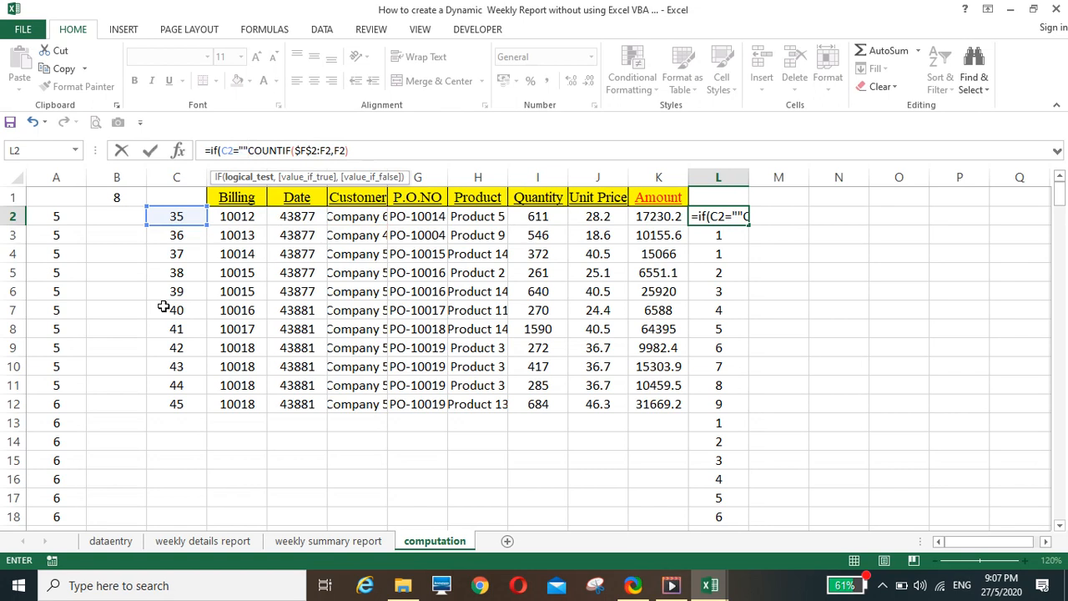
pyautogui.write(',')
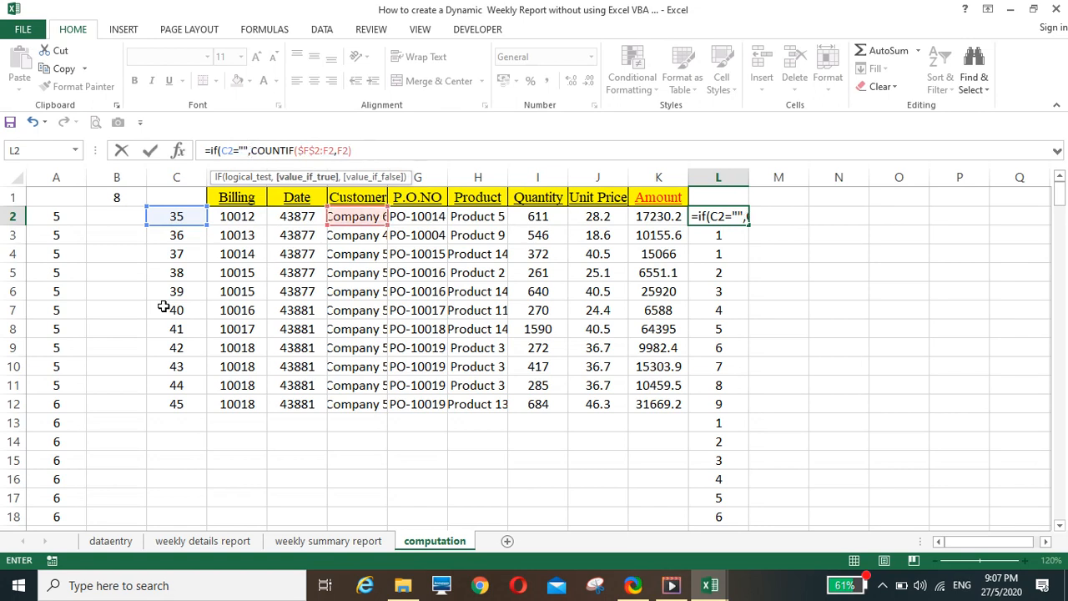
pyautogui.write('""')
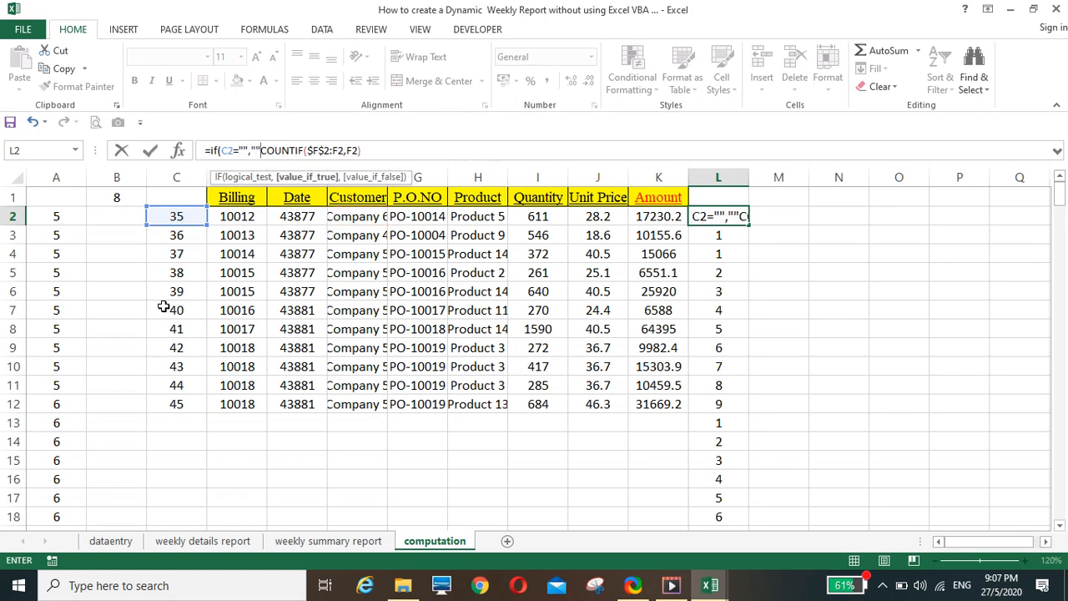
pyautogui.write(',')
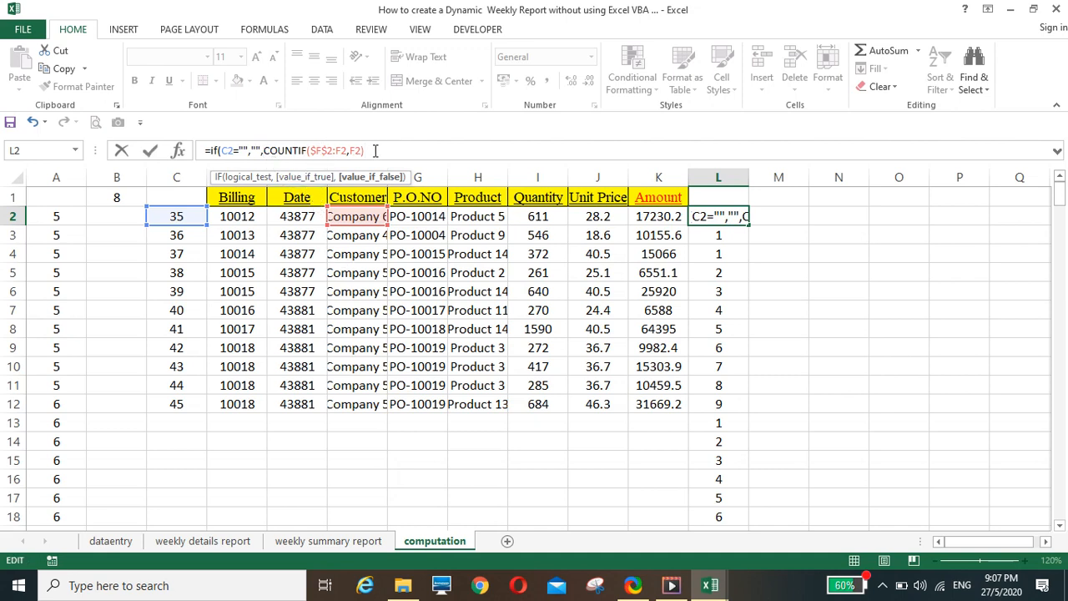
pyautogui.write(')')
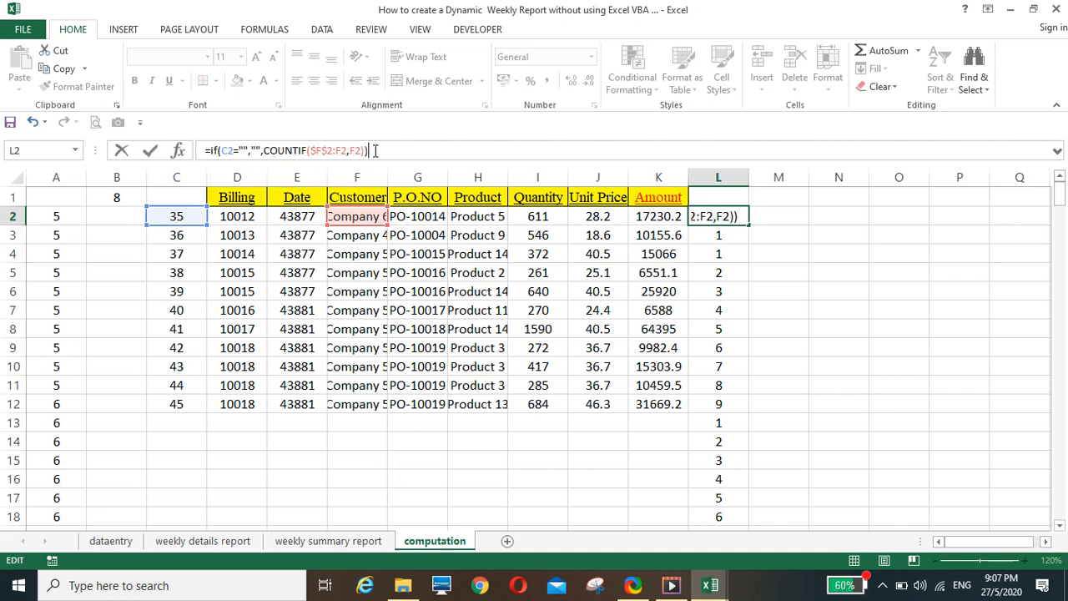
pyautogui.press('Return')
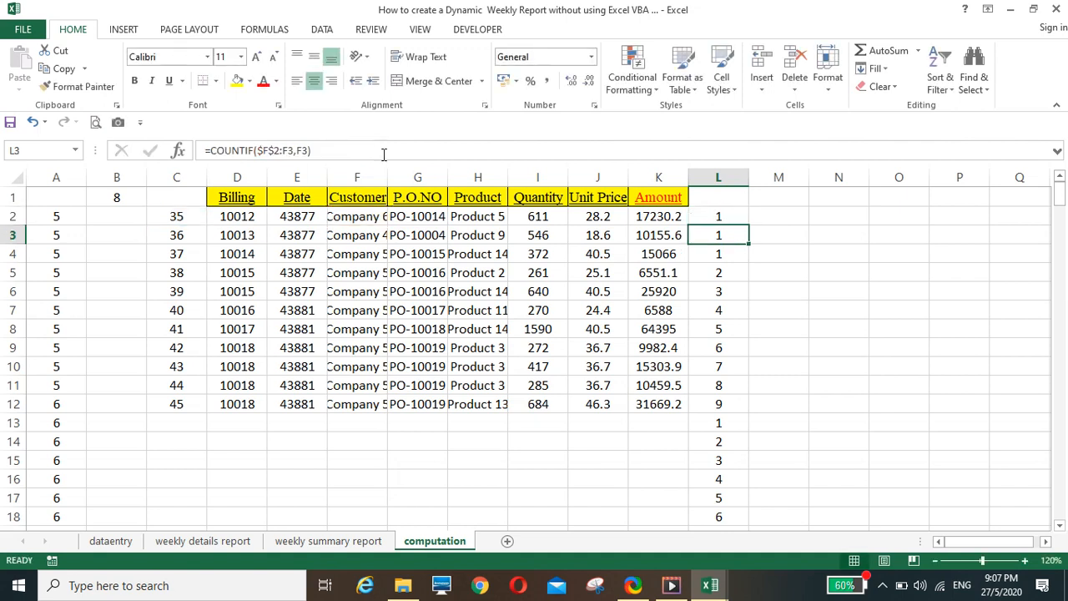
pyautogui.click(739, 222)
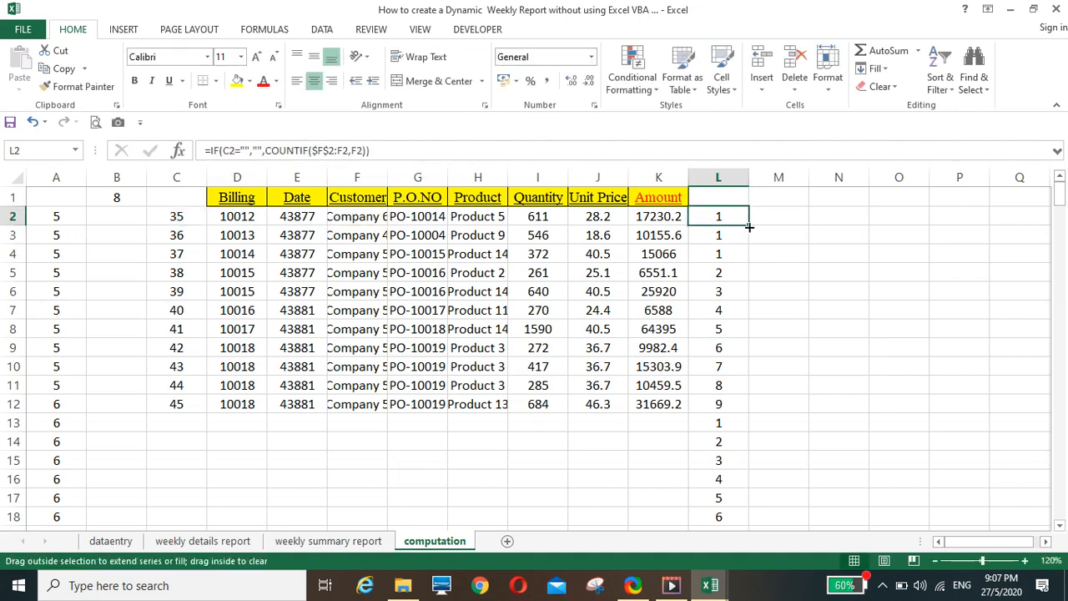
pyautogui.doubleClick(749, 226)
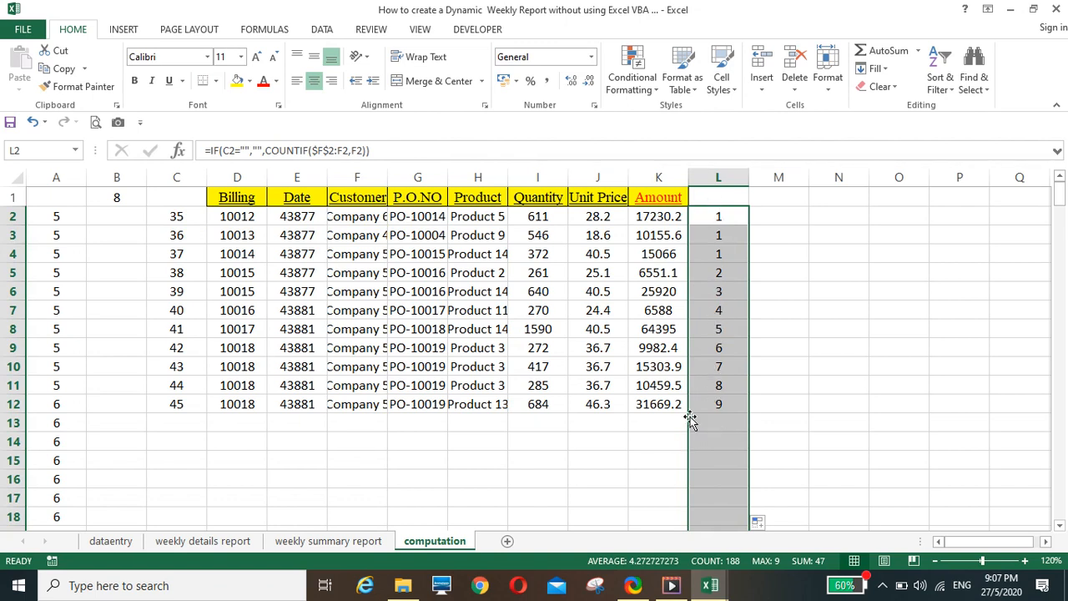
# Enter =IF(L2=1,ROW(),"") in M2 to return the row number of each customer's first occurrence
pyautogui.click(779, 219)
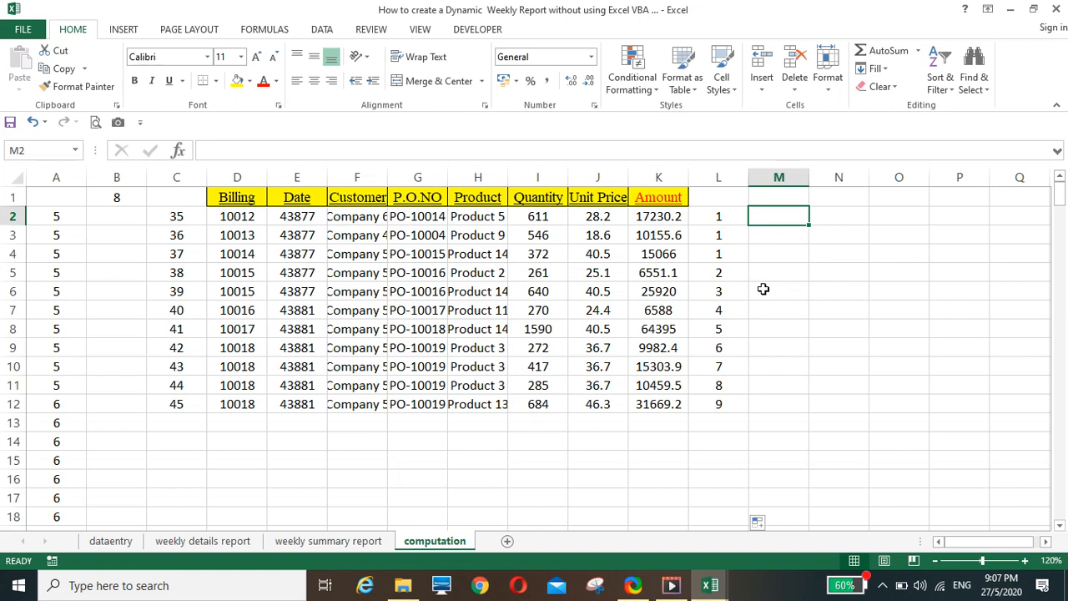
pyautogui.write('=if')
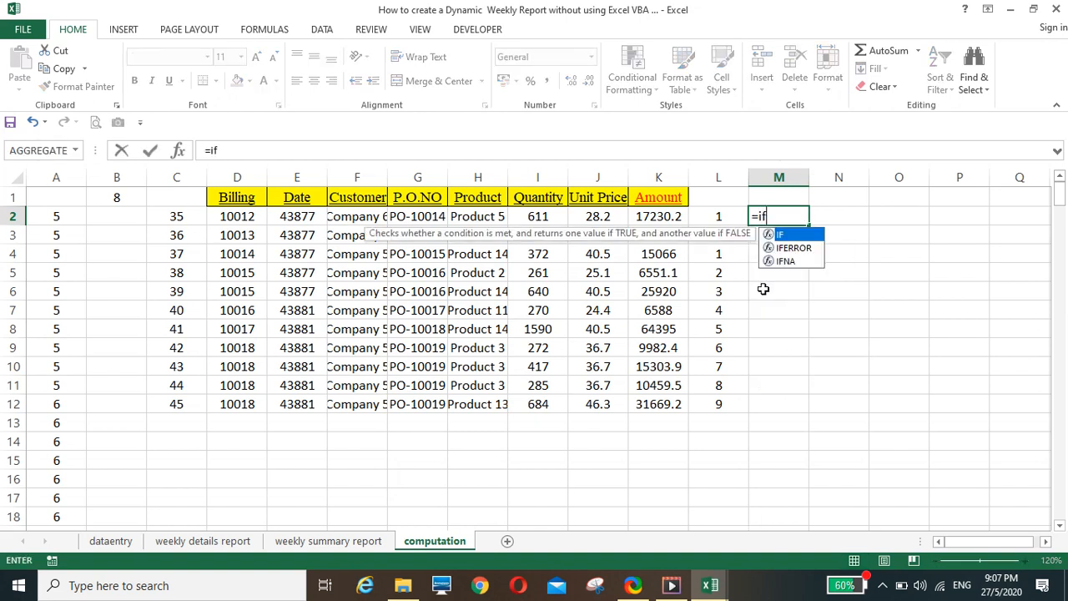
pyautogui.write('(')
pyautogui.click(728, 218)
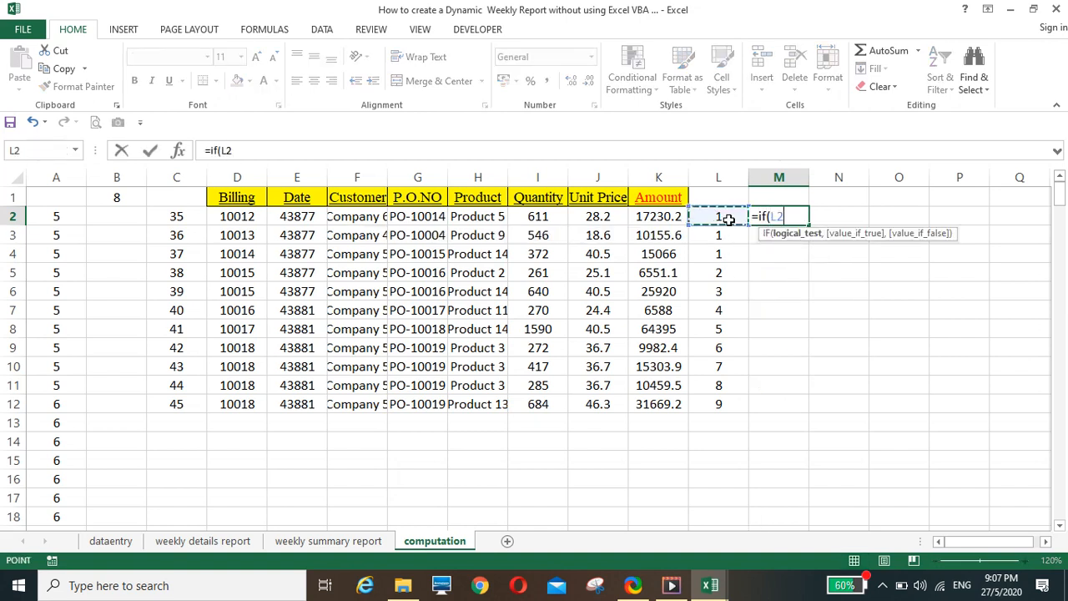
pyautogui.write('=1')
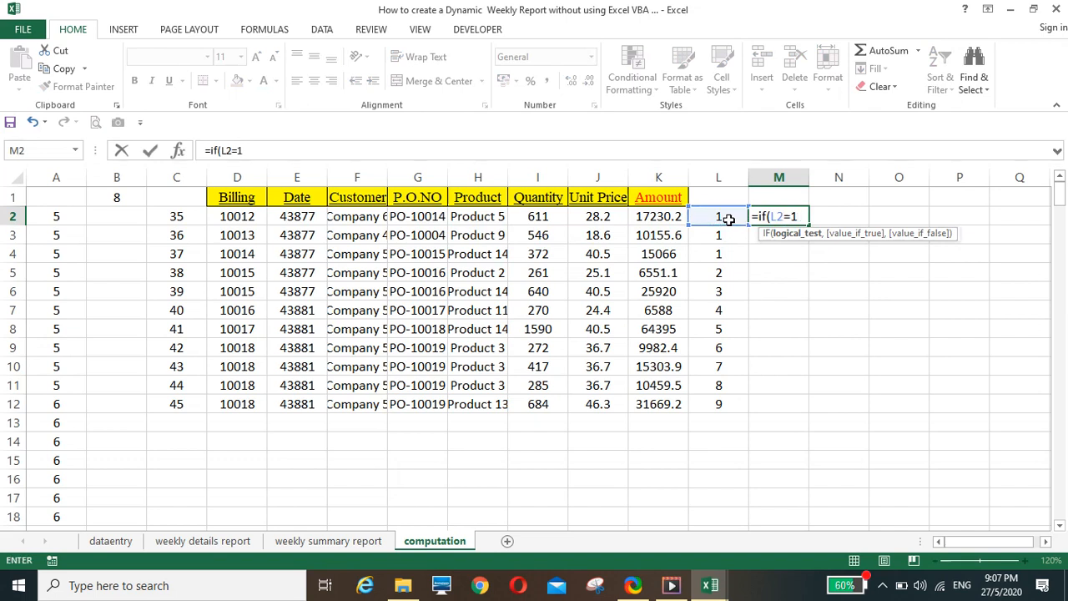
pyautogui.write(',row')
pyautogui.write('(')
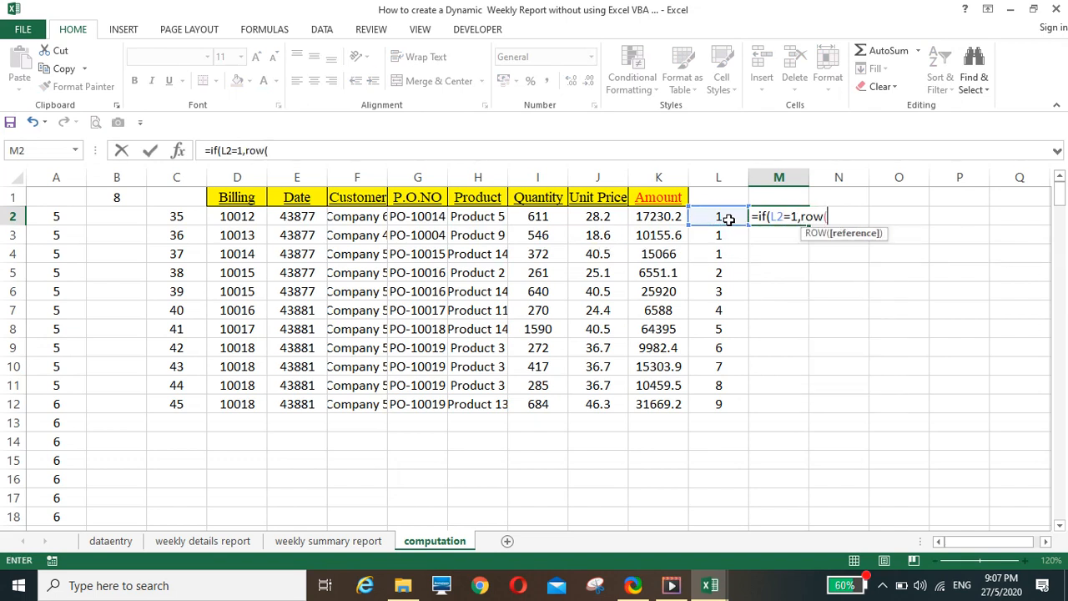
pyautogui.write('),')
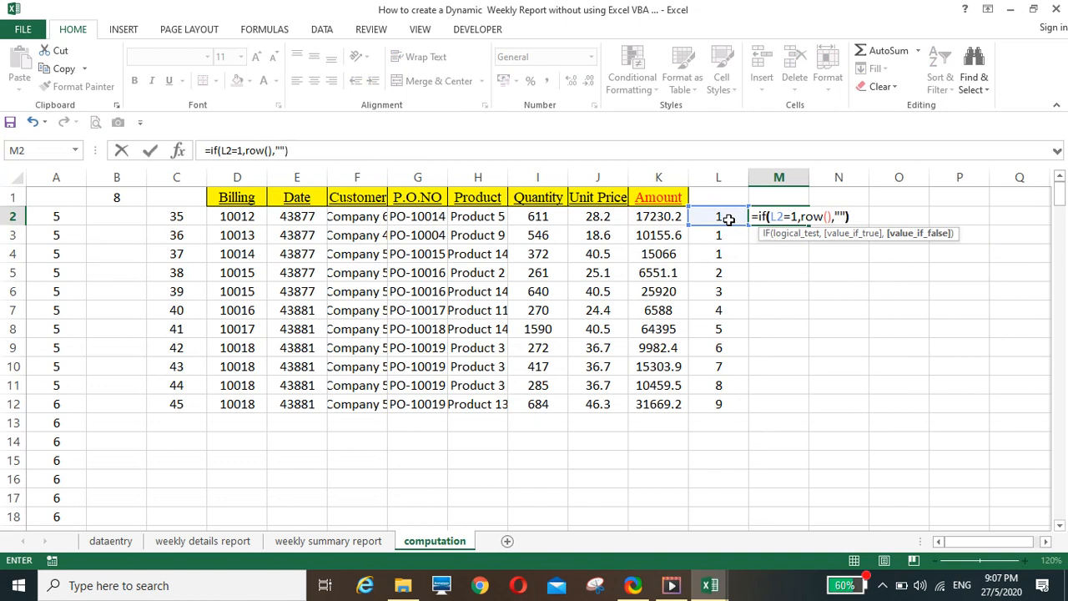
pyautogui.press('Return')
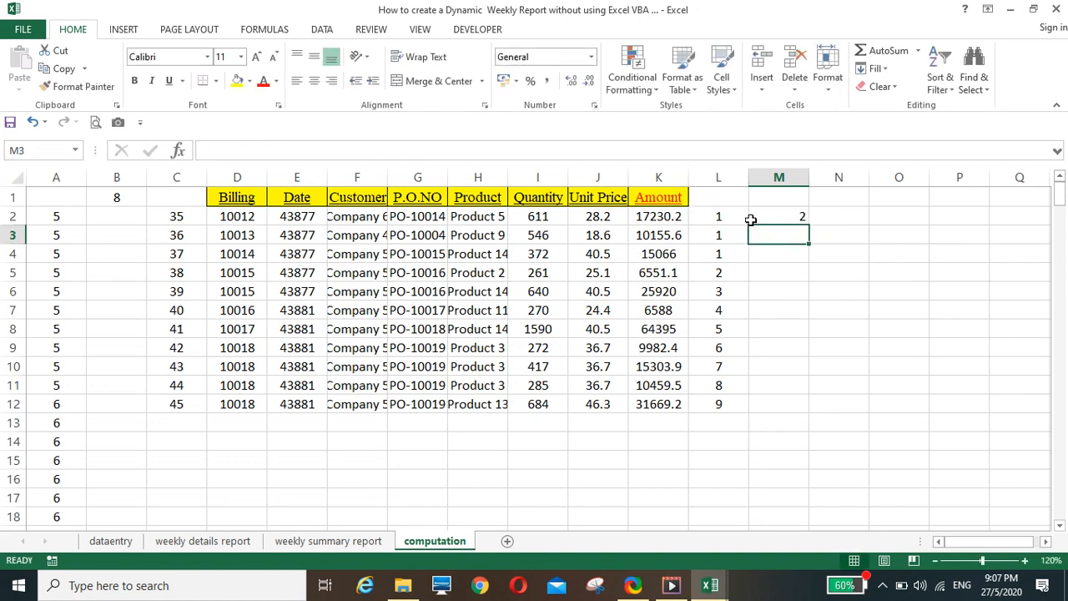
# Center the contents of the whole column M and fill the ROW formula from M2 down the column
pyautogui.click(778, 177)
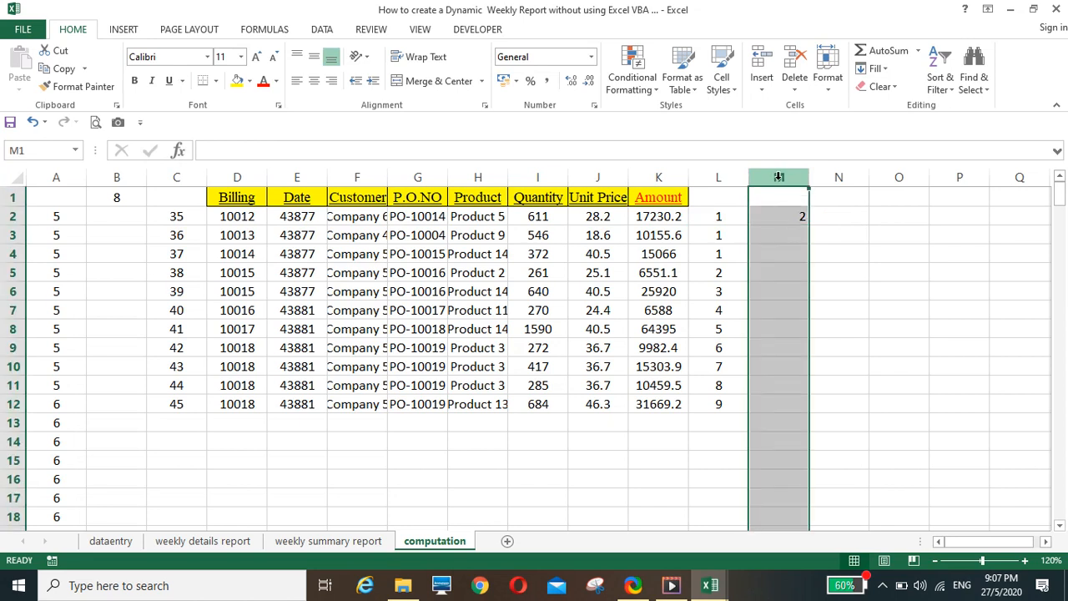
pyautogui.click(315, 81)
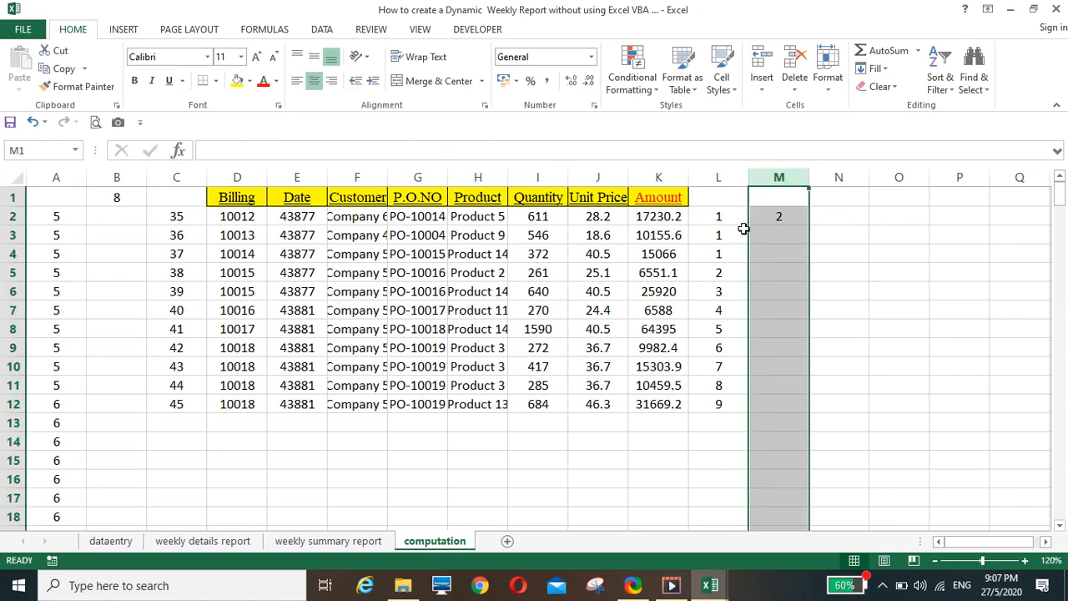
pyautogui.click(768, 216)
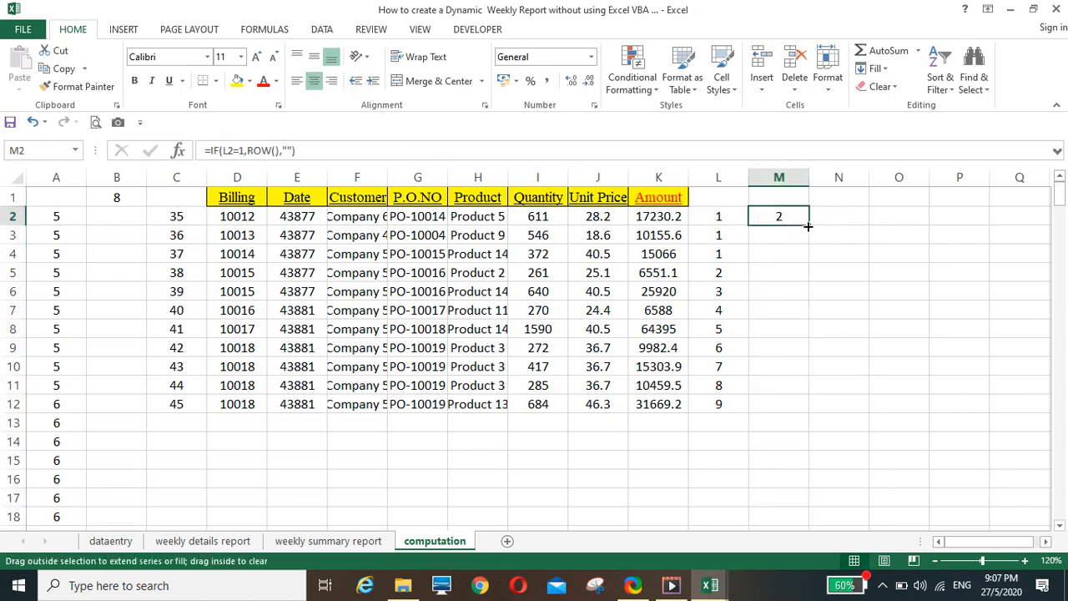
pyautogui.doubleClick(808, 222)
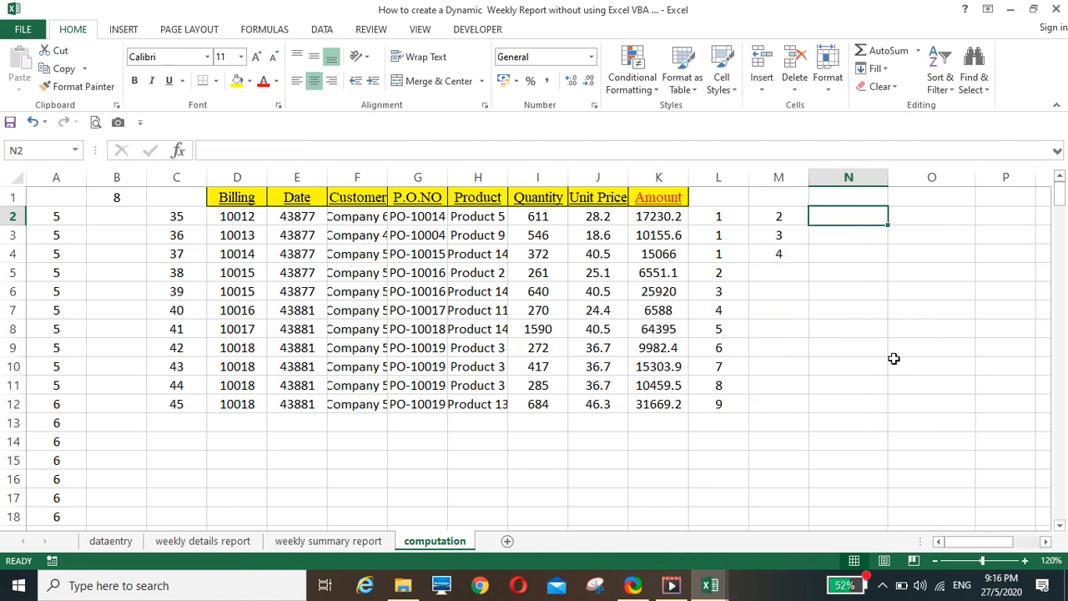
pyautogui.click(893, 361)
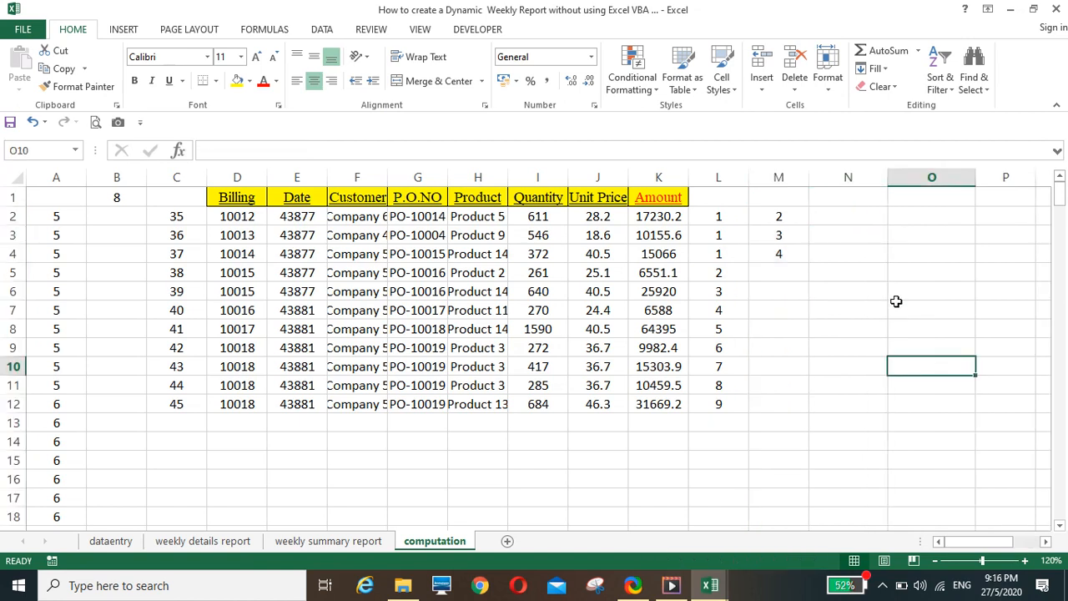
# Select cell N2 on the computation sheet, beside the first-occurrence row numbers
pyautogui.click(840, 215)
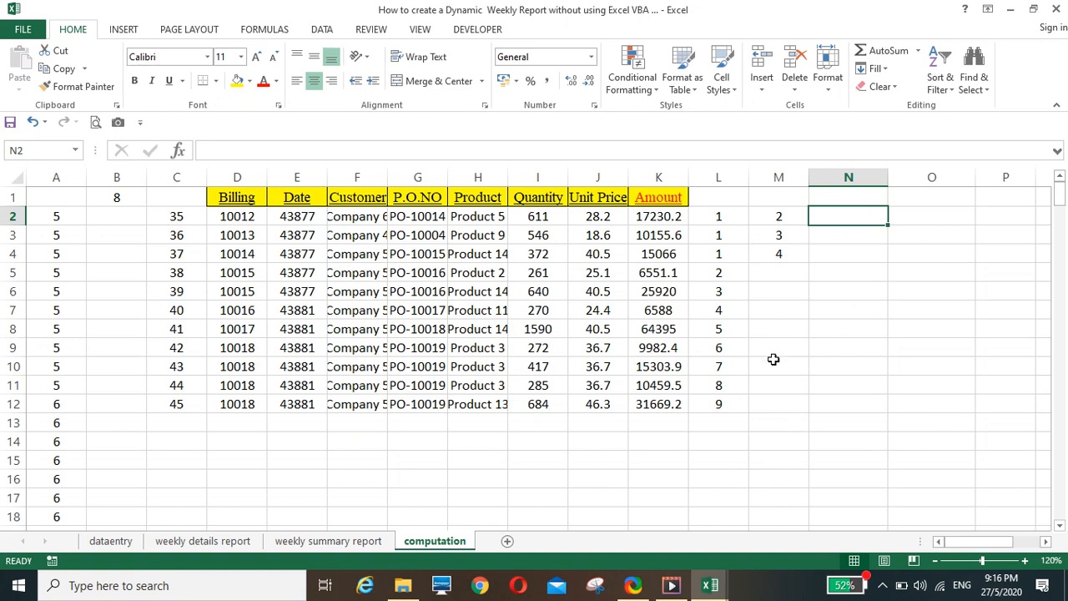
# Enter =SMALL(M2:M189,ROW()-1) in N2 to list the first-occurrence row numbers in ascending order
pyautogui.write('=small(')
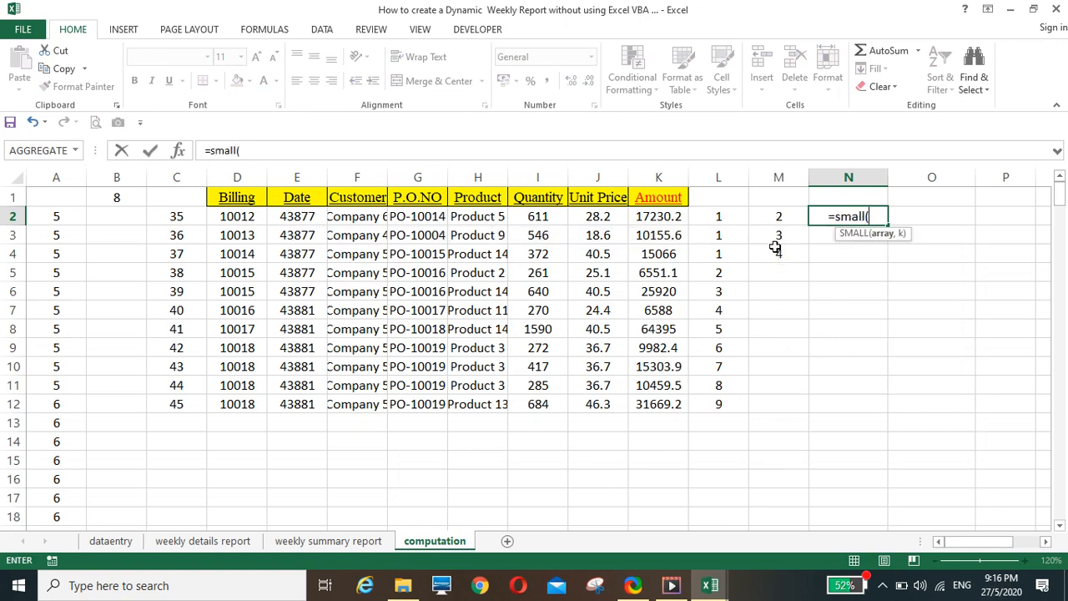
pyautogui.click(772, 214)
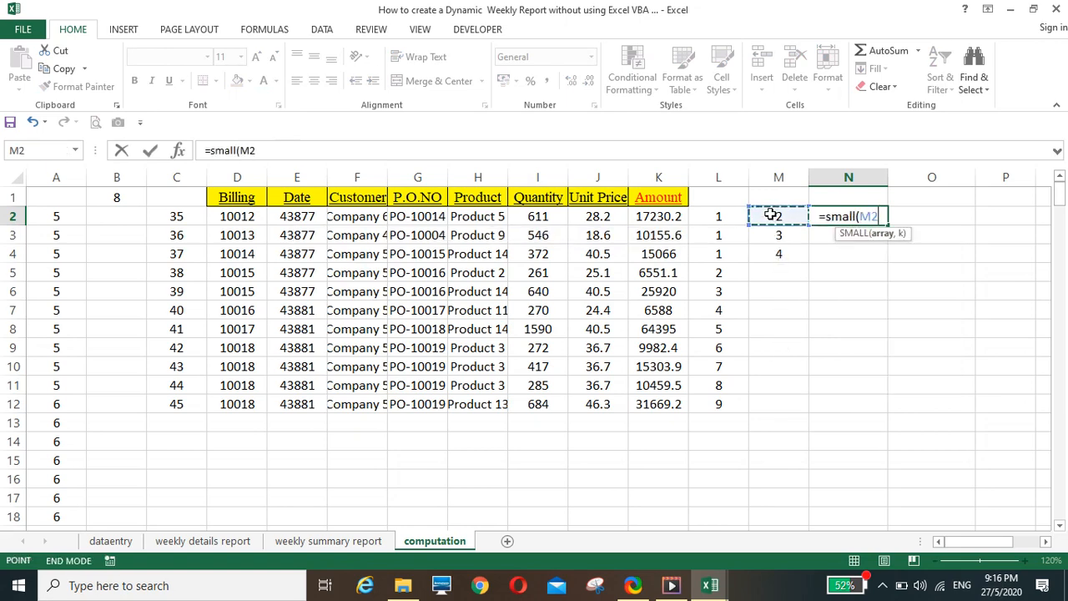
pyautogui.hotkey('ctrl', 'shift', 'Down')
pyautogui.write(',')
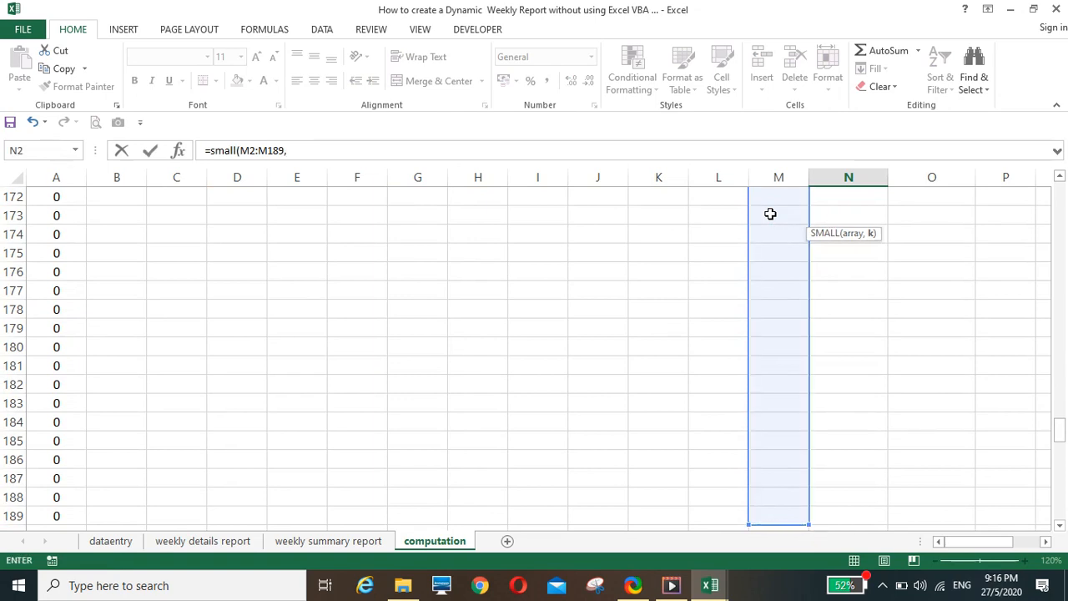
pyautogui.write('row')
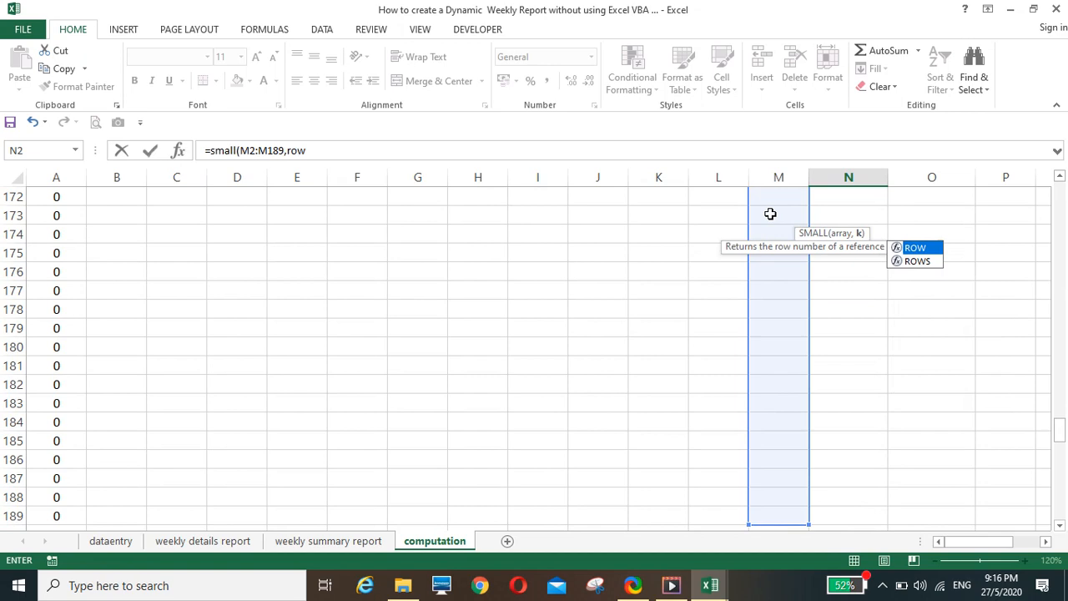
pyautogui.write('()-1')
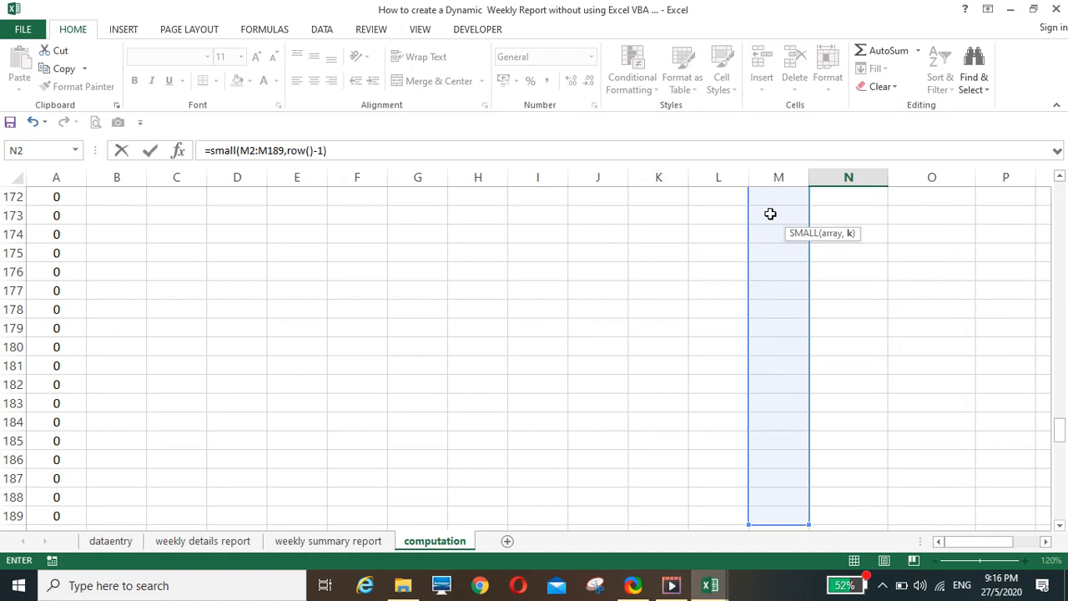
pyautogui.press('Return')
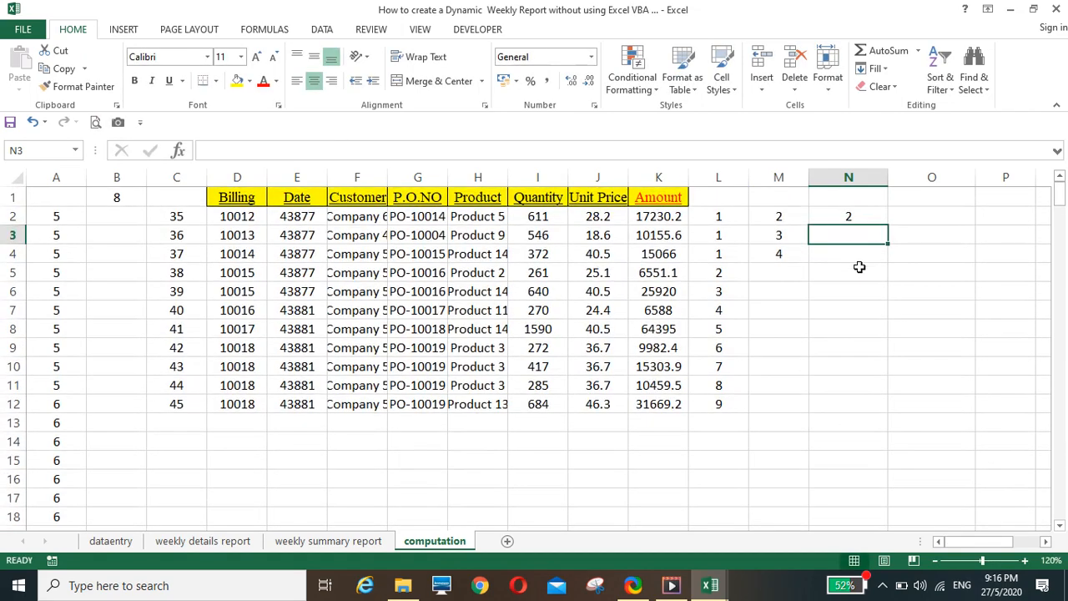
# Make the array range in the N2 formula absolute as $M$2:$M$189
pyautogui.click(848, 217)
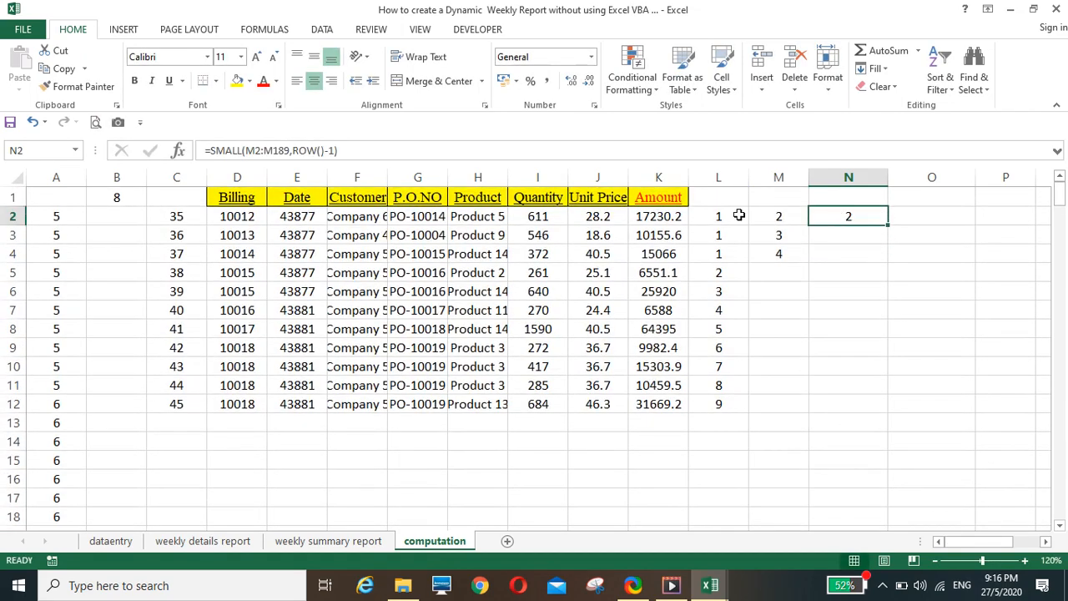
pyautogui.click(259, 150)
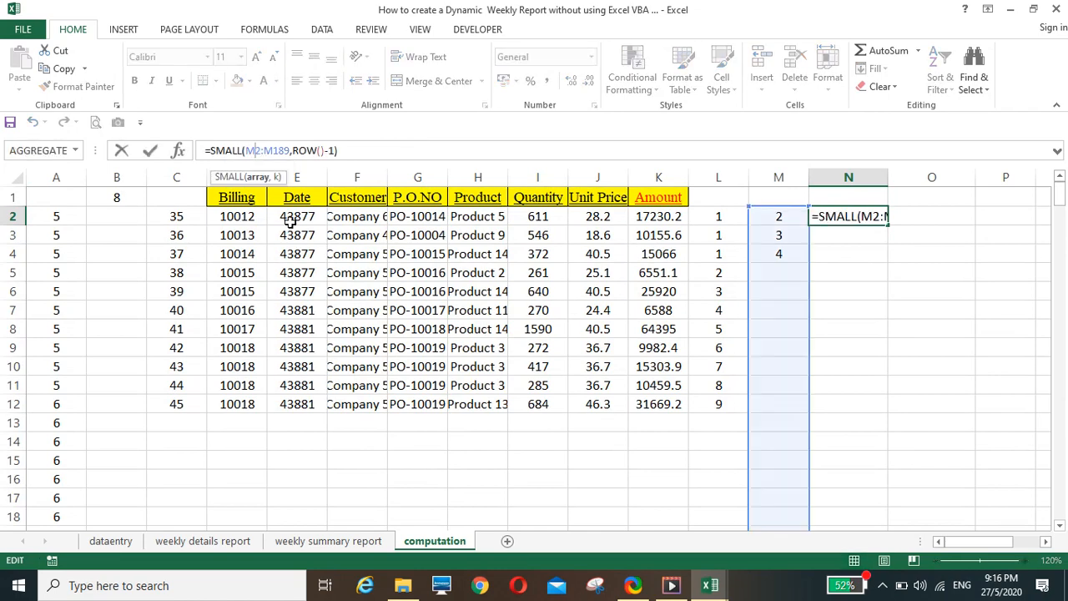
pyautogui.press('F4')
pyautogui.click(287, 151)
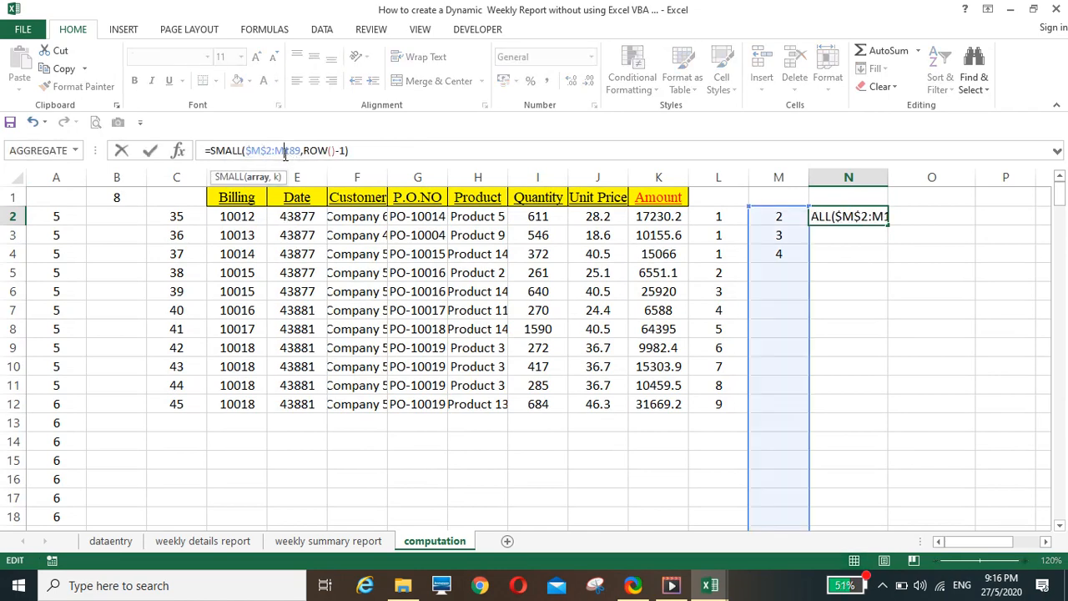
pyautogui.press('F4')
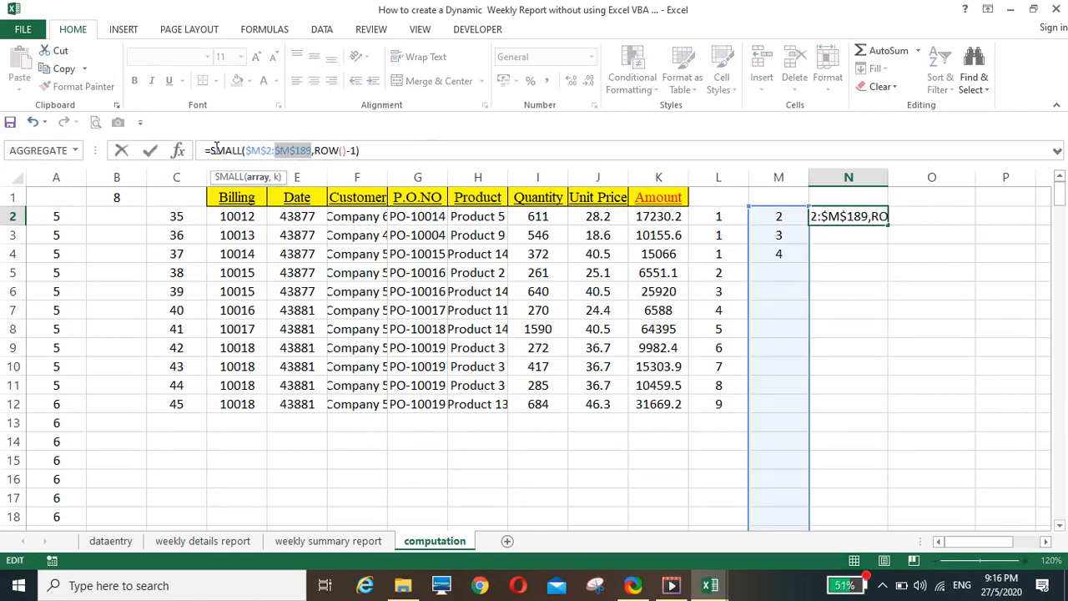
# Wrap the N2 formula as =IFERROR(SMALL($M$2:$M$189,ROW()-1),"") and fill it down column N
pyautogui.click(211, 150)
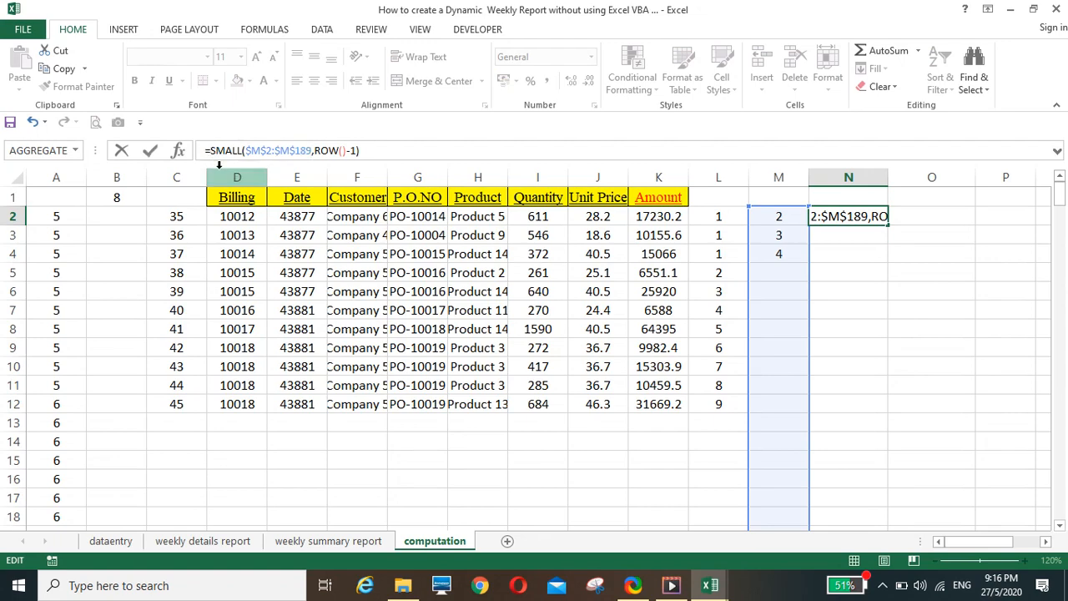
pyautogui.write('iferr')
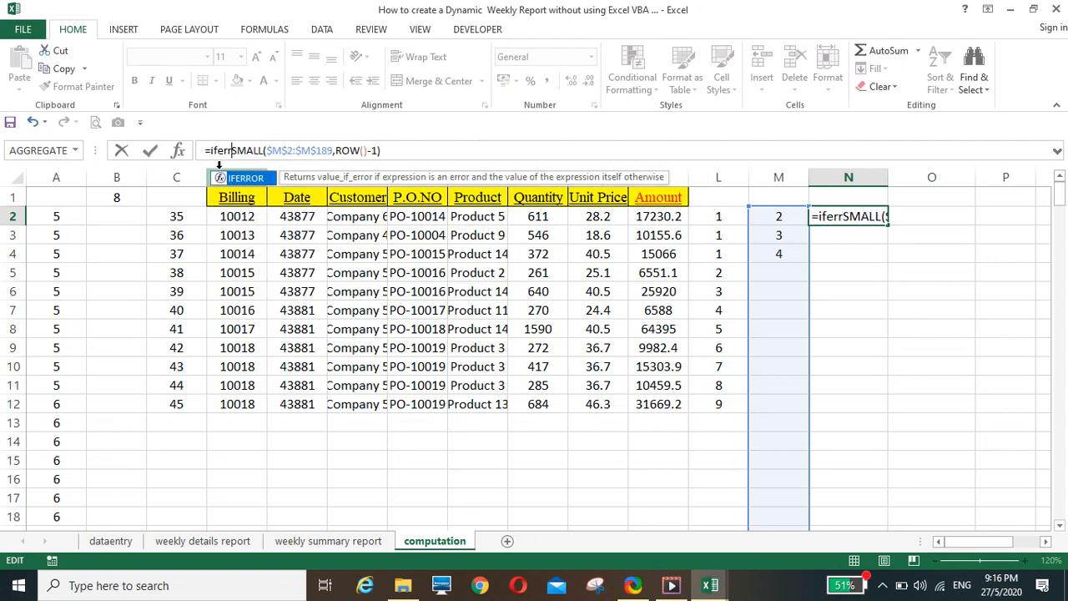
pyautogui.write('or')
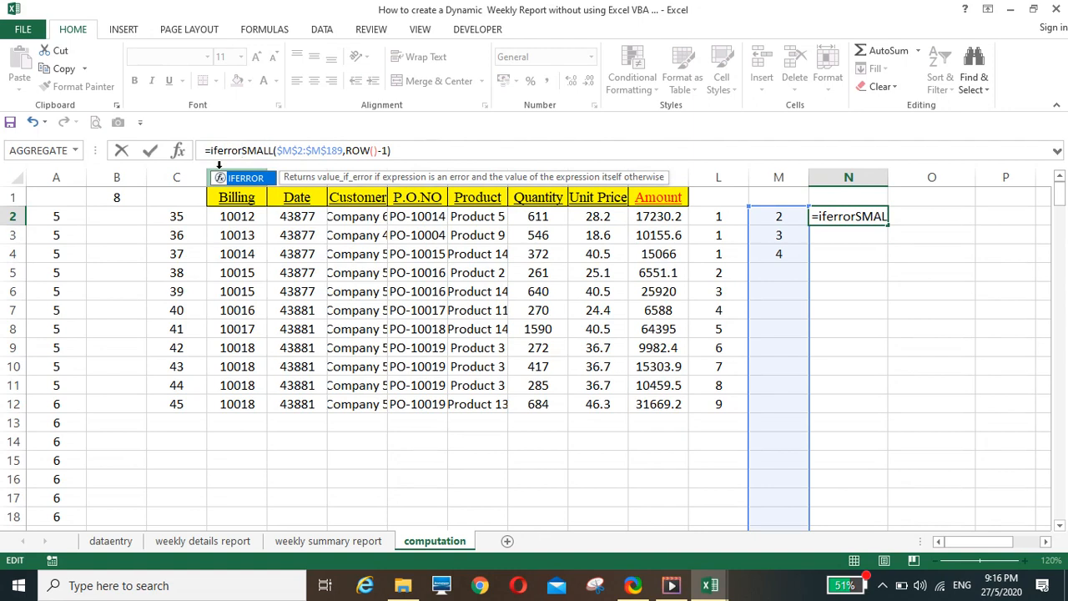
pyautogui.write('(')
pyautogui.click(404, 153)
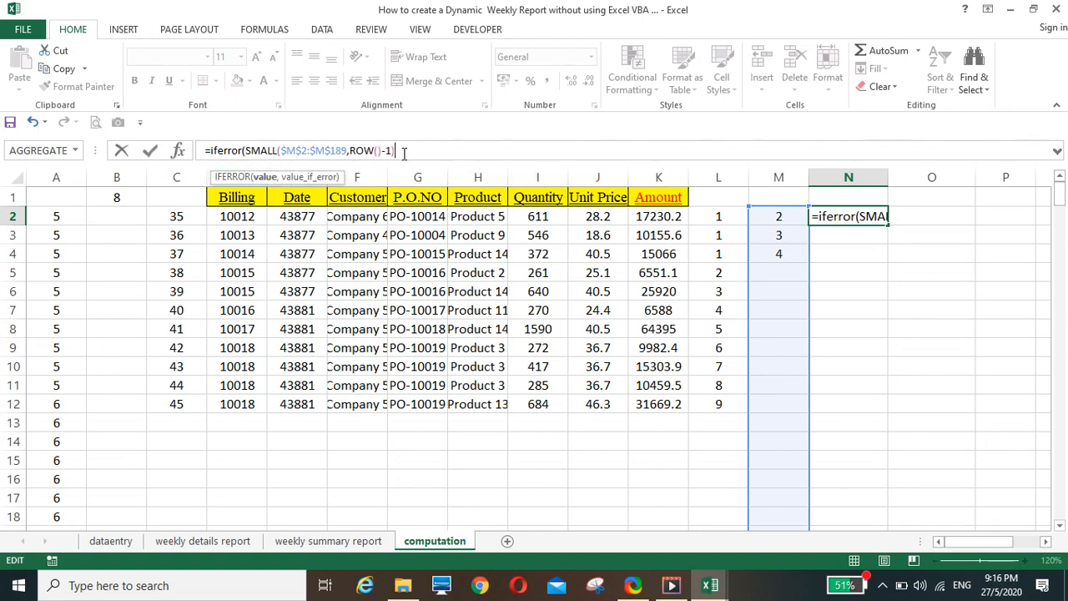
pyautogui.write(',"")')
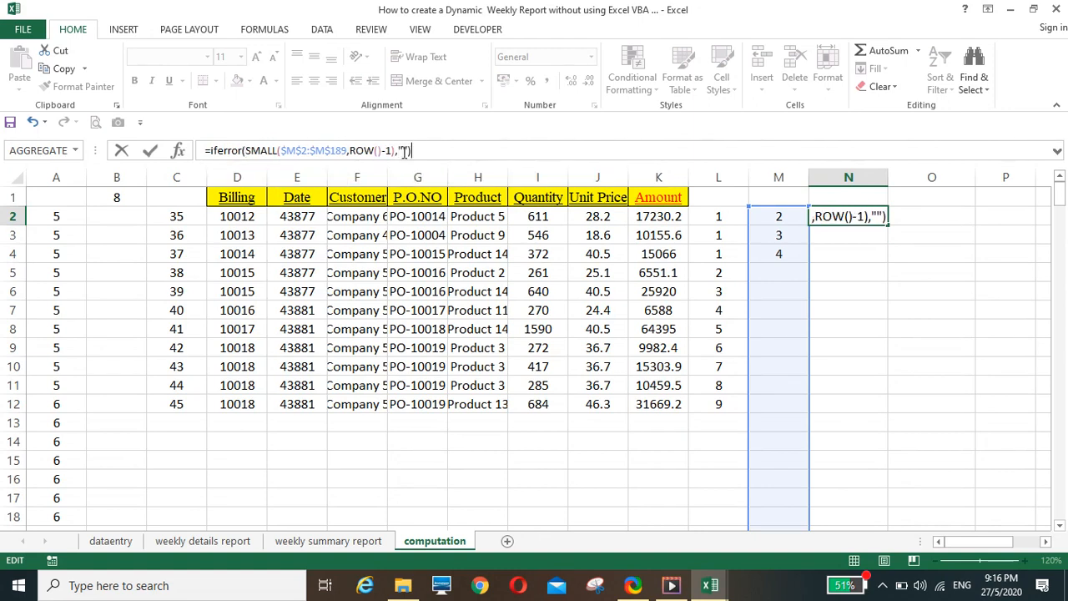
pyautogui.press('Return')
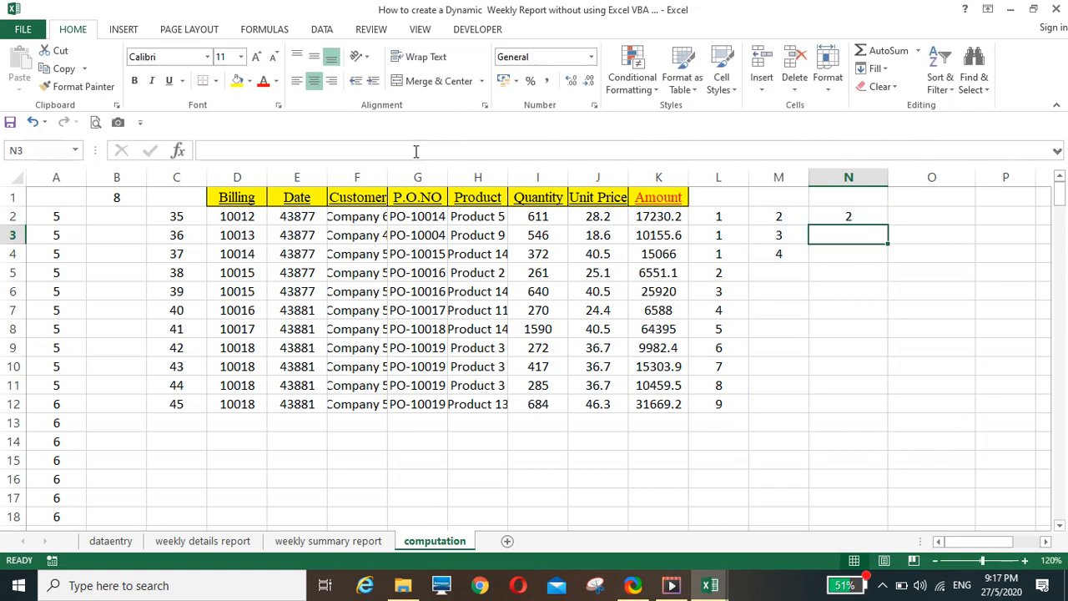
pyautogui.click(869, 216)
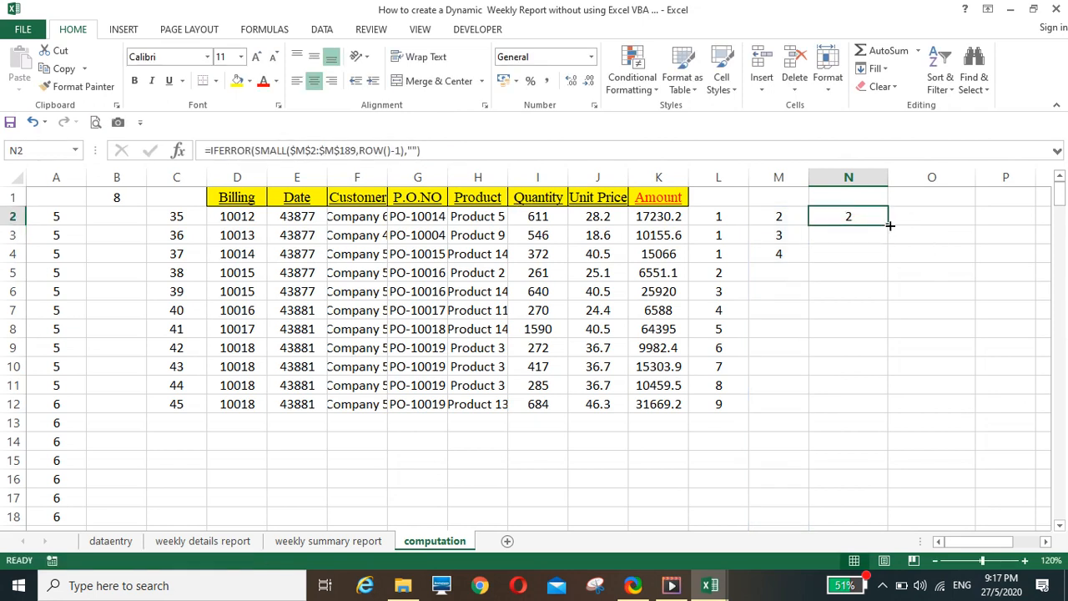
pyautogui.doubleClick(890, 225)
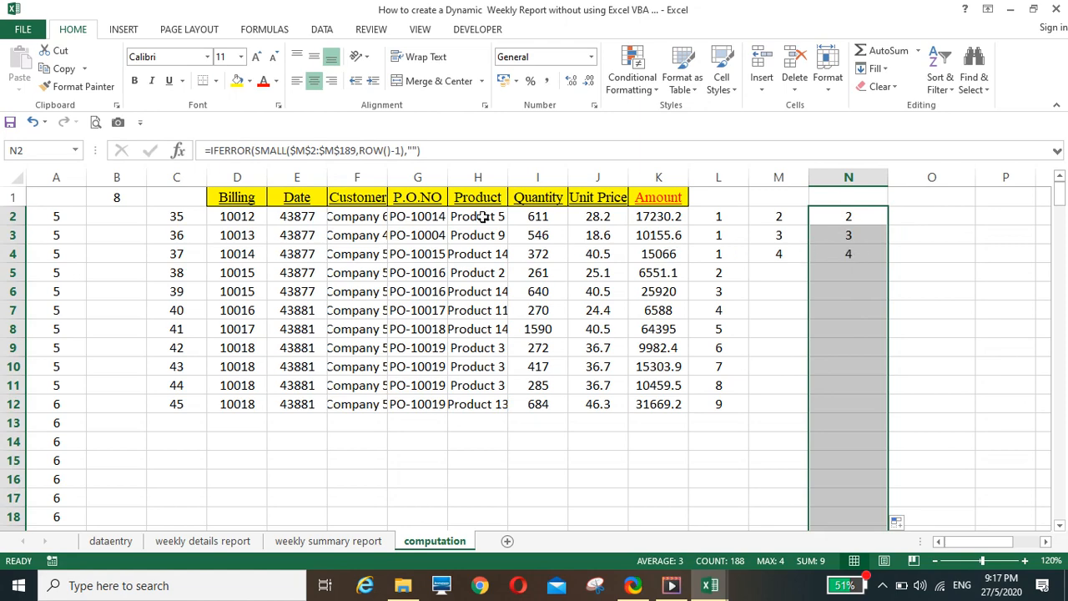
# Copy the Customer header from F1 into O1
pyautogui.click(361, 197)
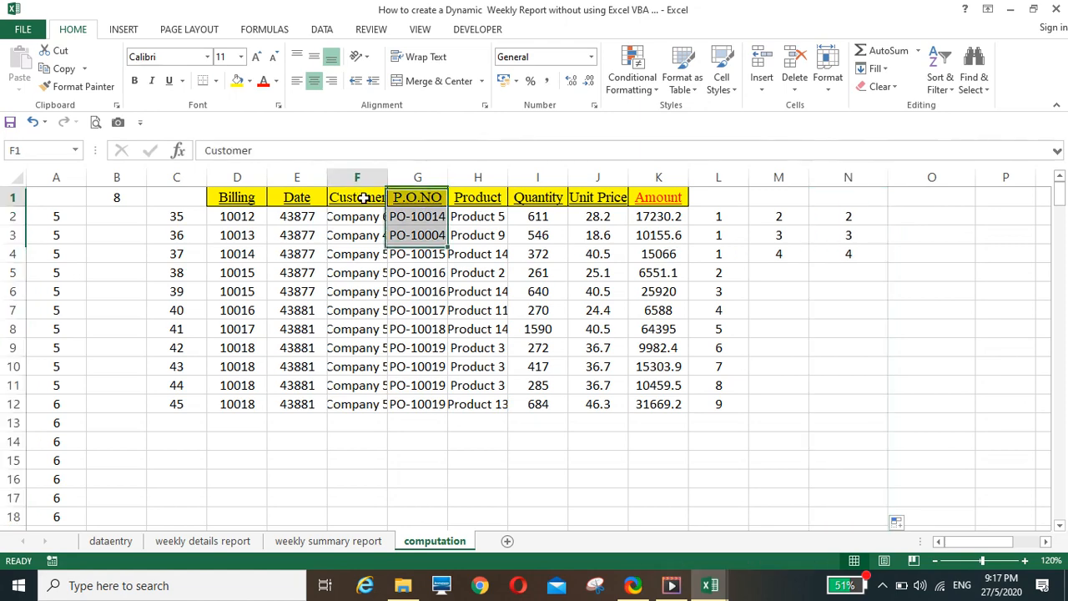
pyautogui.rightClick(366, 200)
pyautogui.click(401, 228)
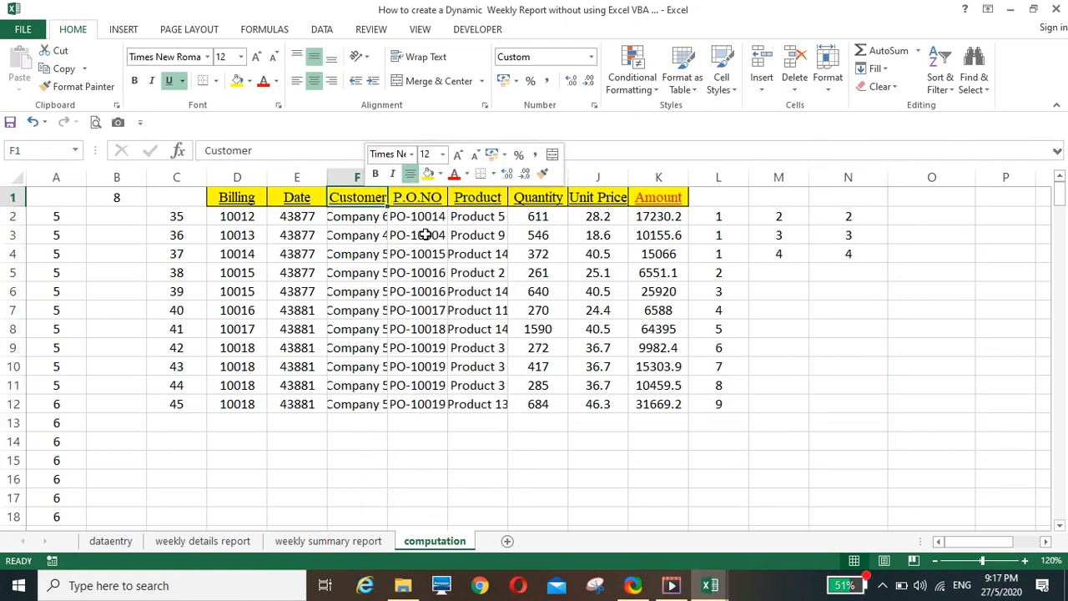
pyautogui.click(908, 199)
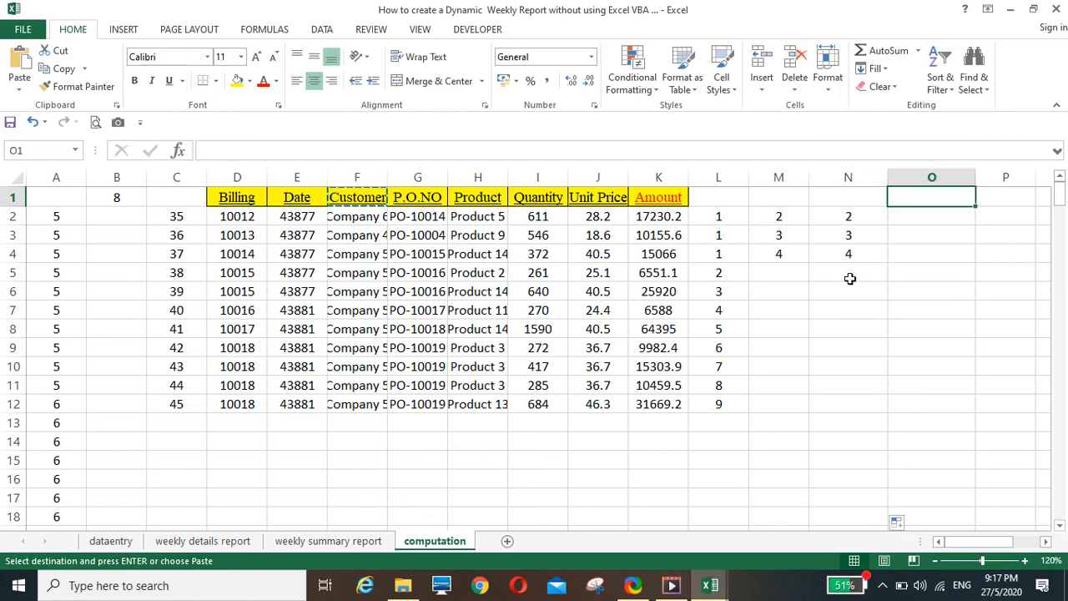
pyautogui.press('Return')
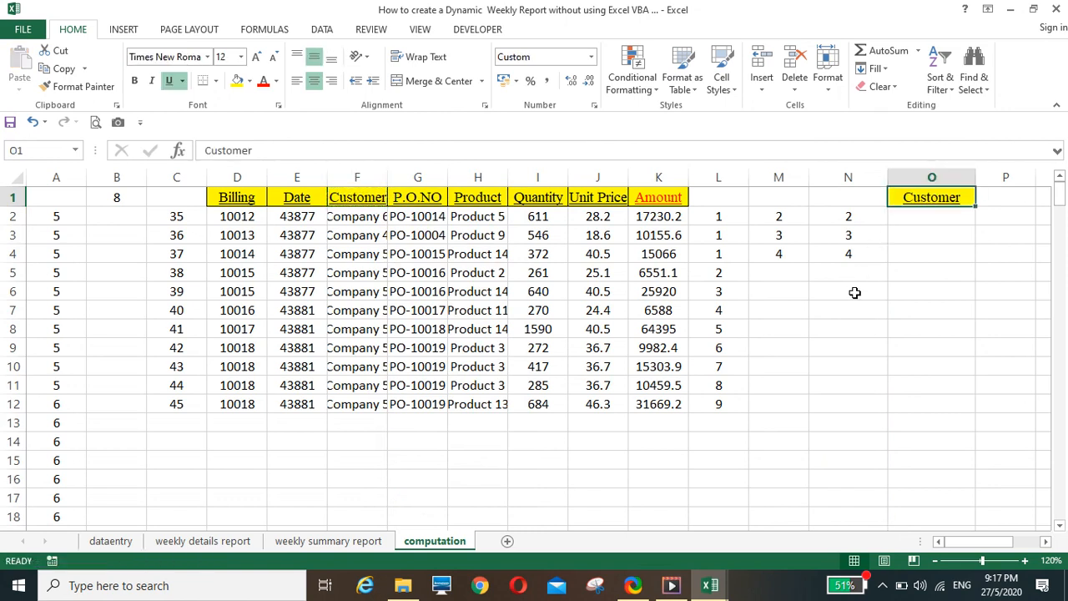
# Write =HLOOKUP(O1,D1:K189,N2,0) in O2 to look up the customer by the row number in N2
pyautogui.click(902, 219)
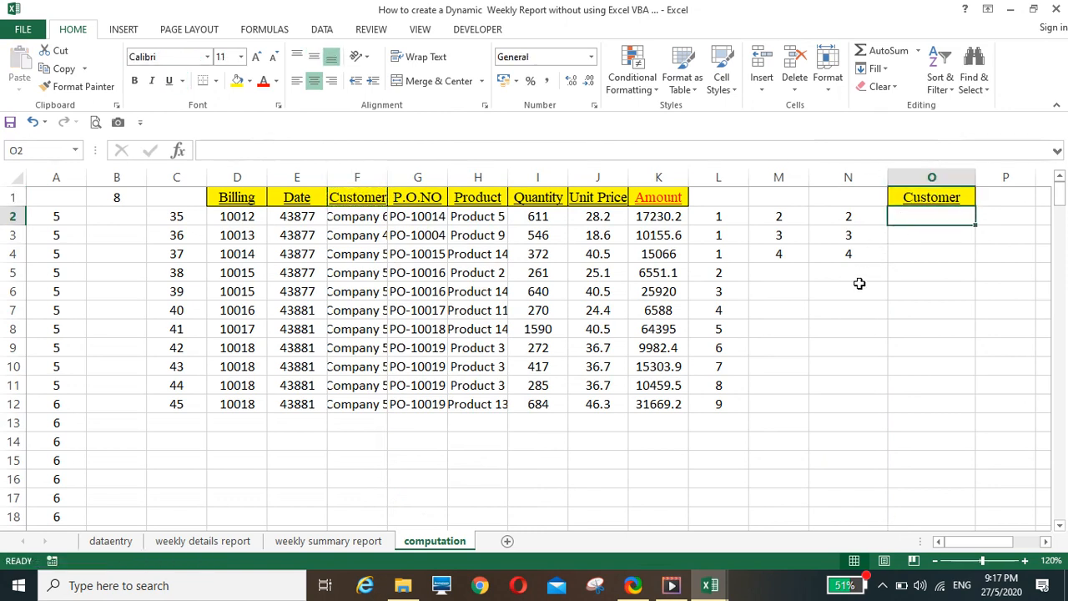
pyautogui.write('=hlook')
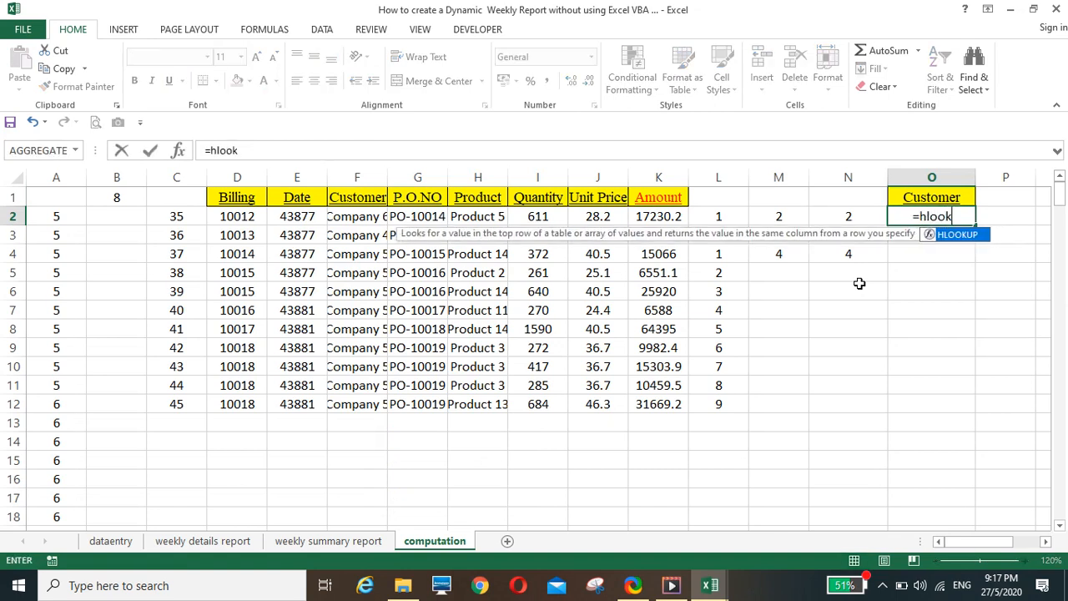
pyautogui.write('up(')
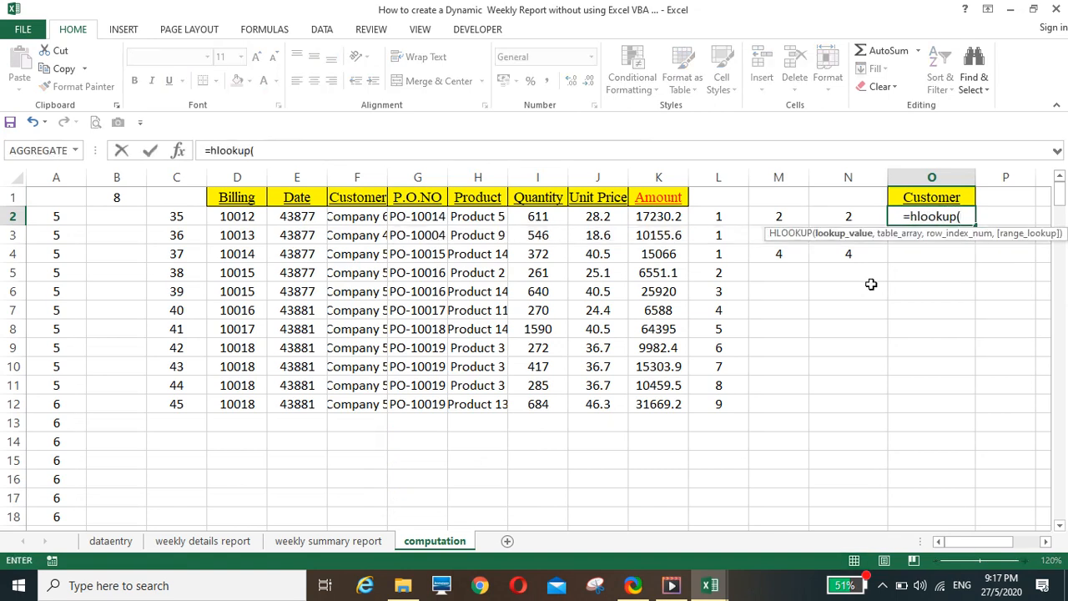
pyautogui.press('Up')
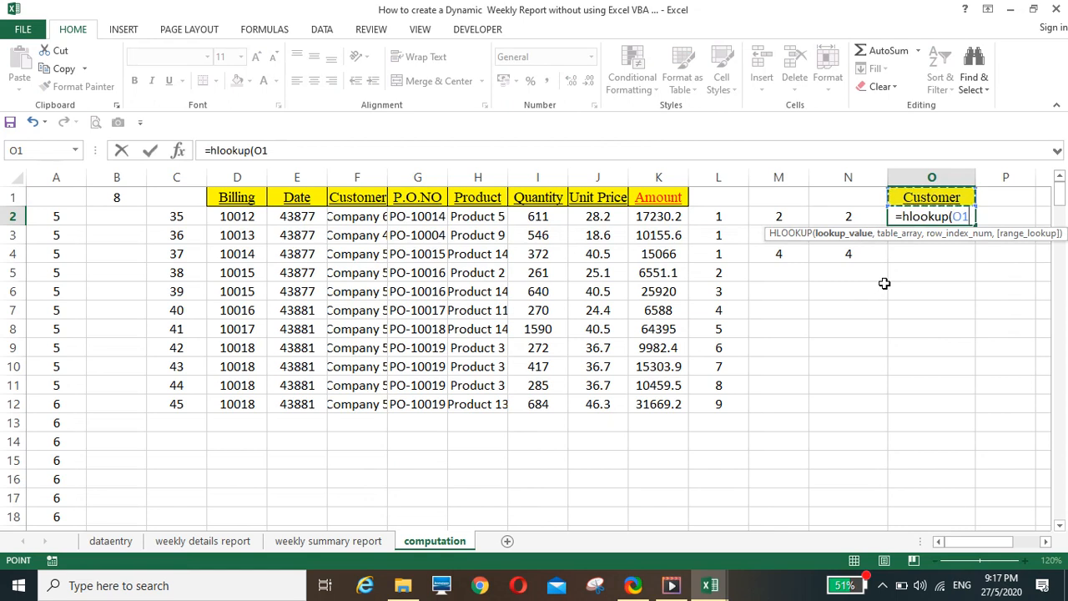
pyautogui.write(',')
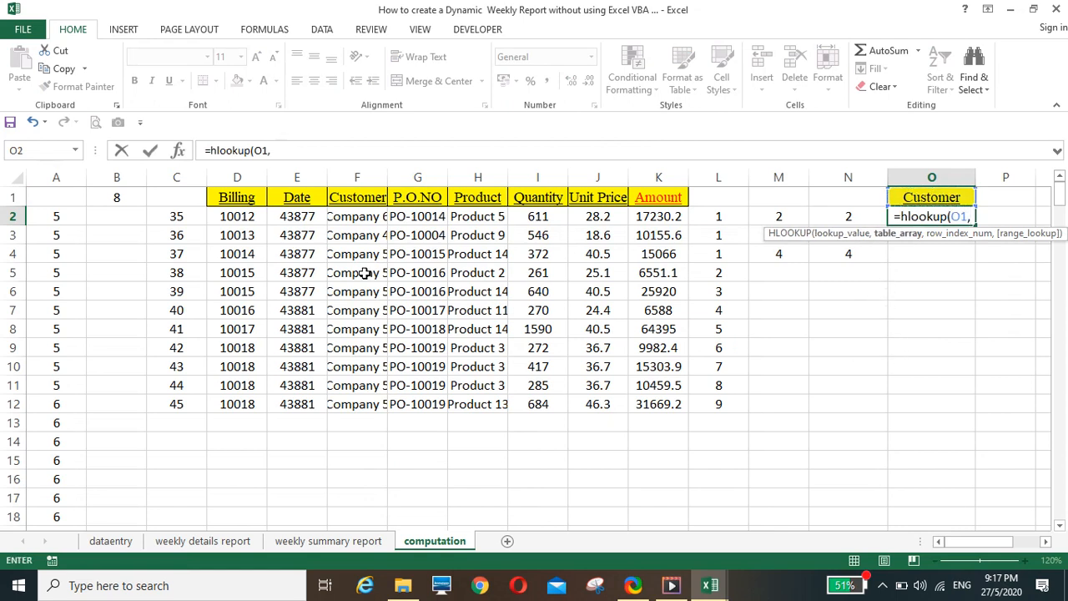
pyautogui.moveTo(240, 198); pyautogui.dragTo(674, 283)
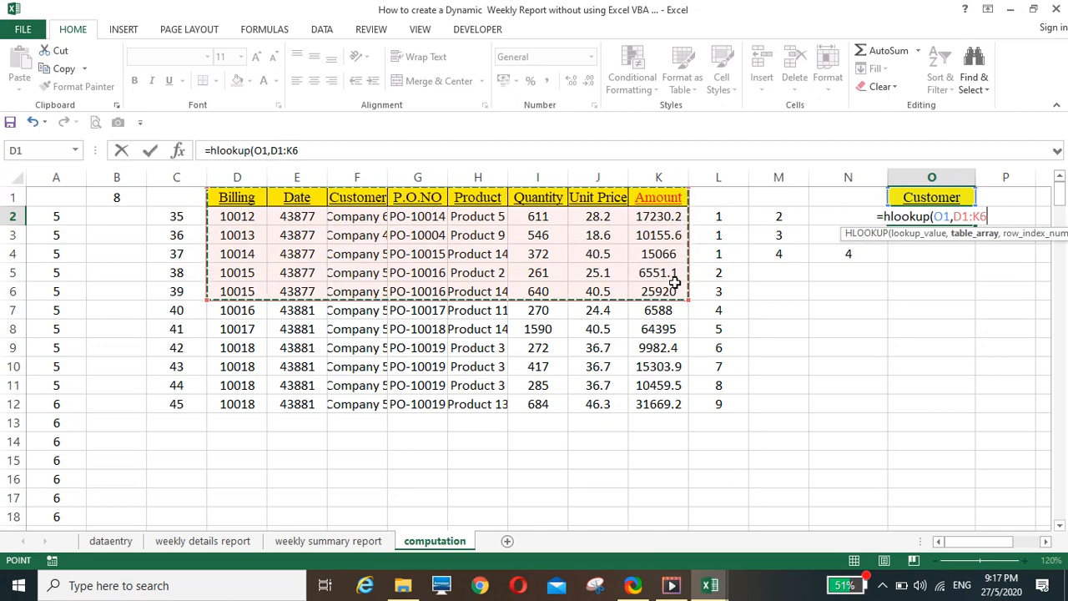
pyautogui.hotkey('ctrl', 'shift', 'Down')
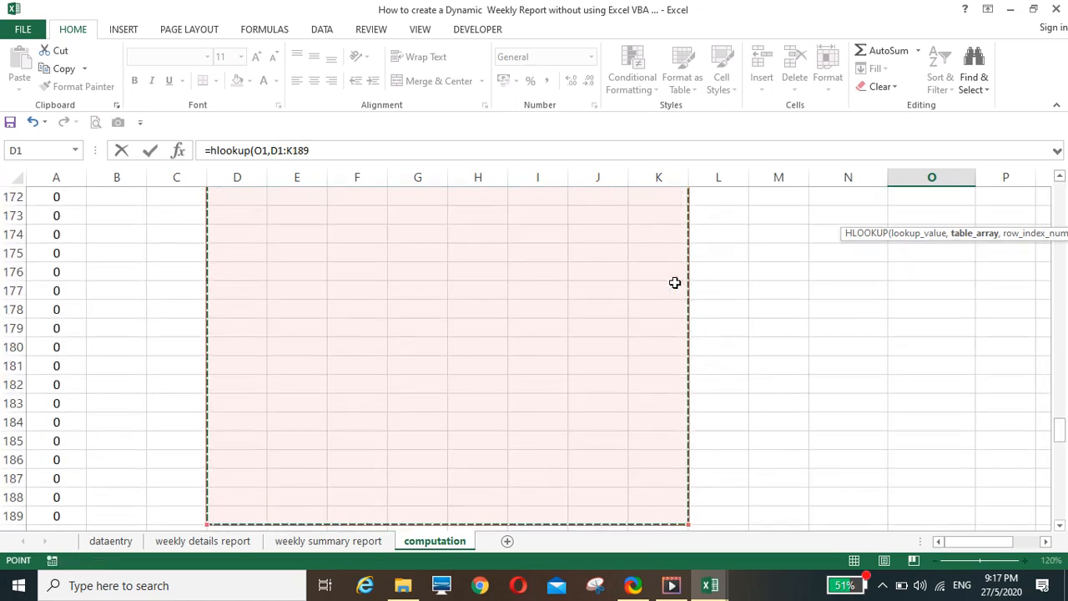
pyautogui.write(',')
pyautogui.press('Left')
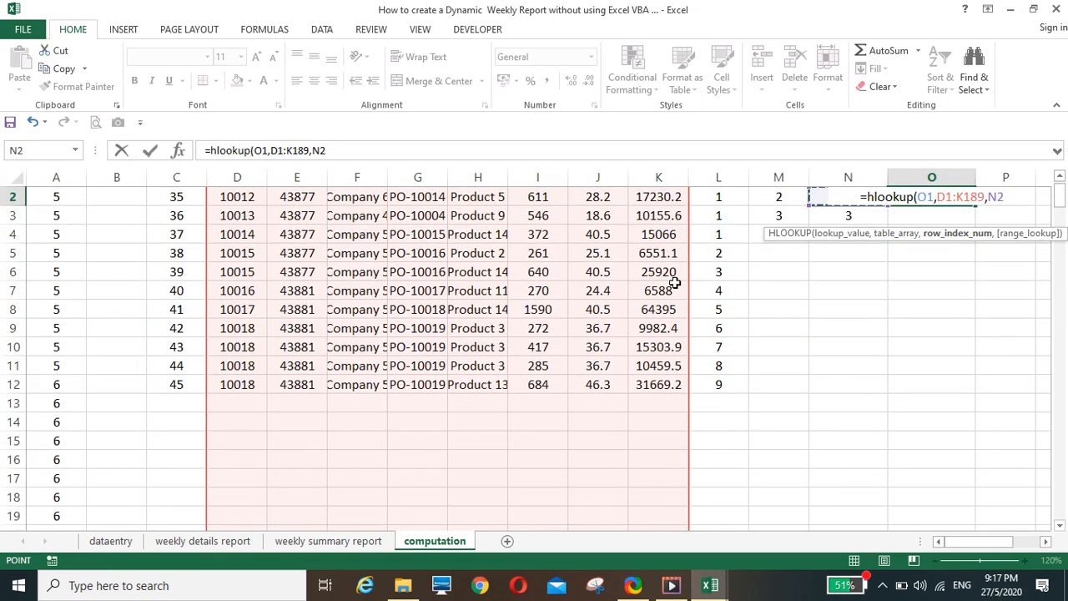
pyautogui.write(',0')
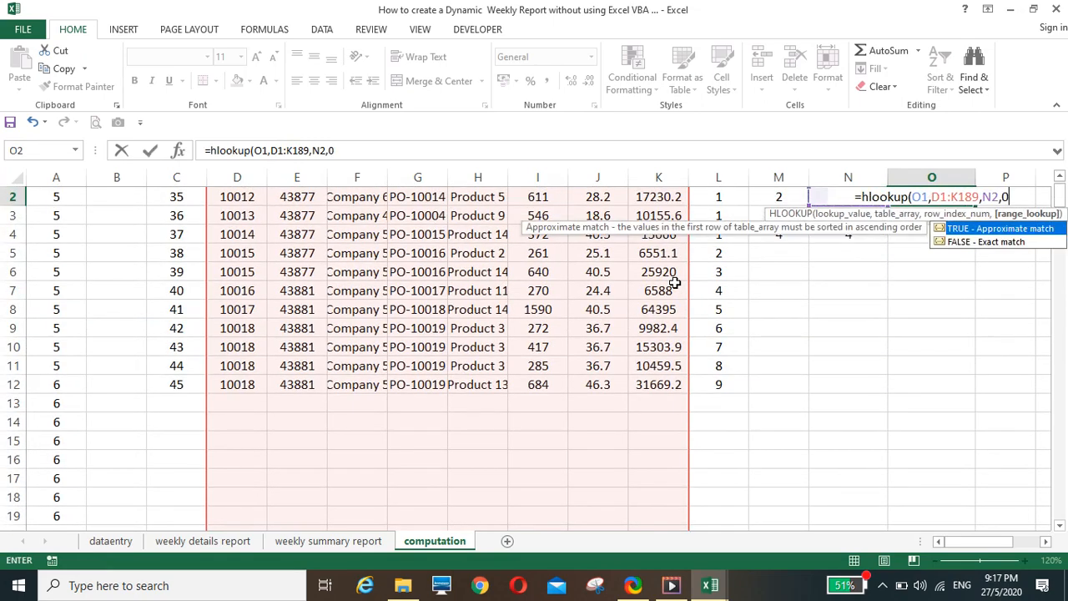
pyautogui.write(')')
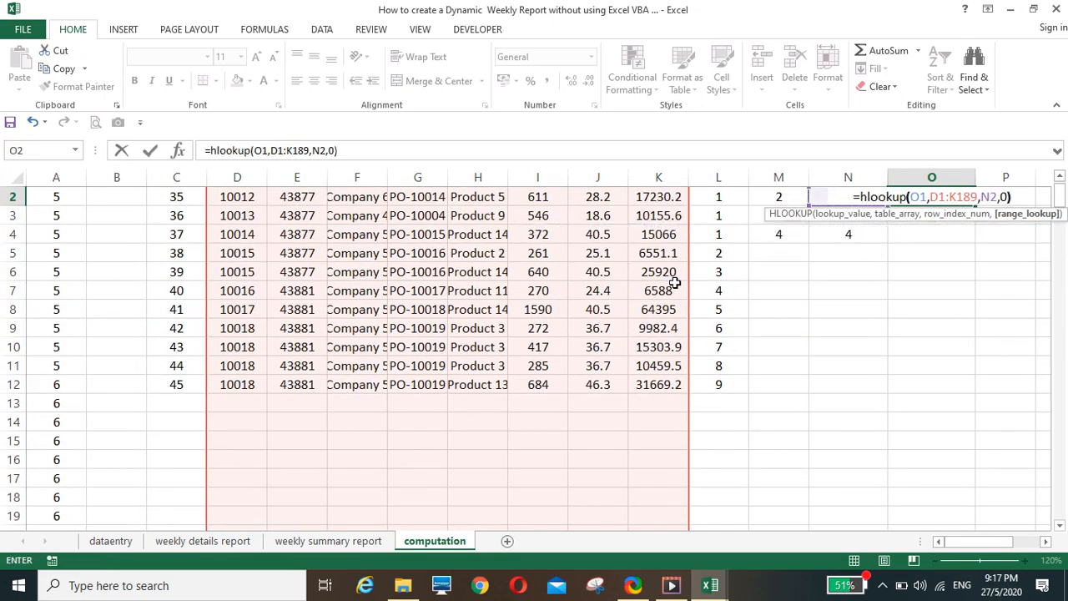
# Lock the references in the O2 lookup formula so it reads =HLOOKUP(O$1,$D$1:$K$189,$N2,0)
pyautogui.click(280, 151)
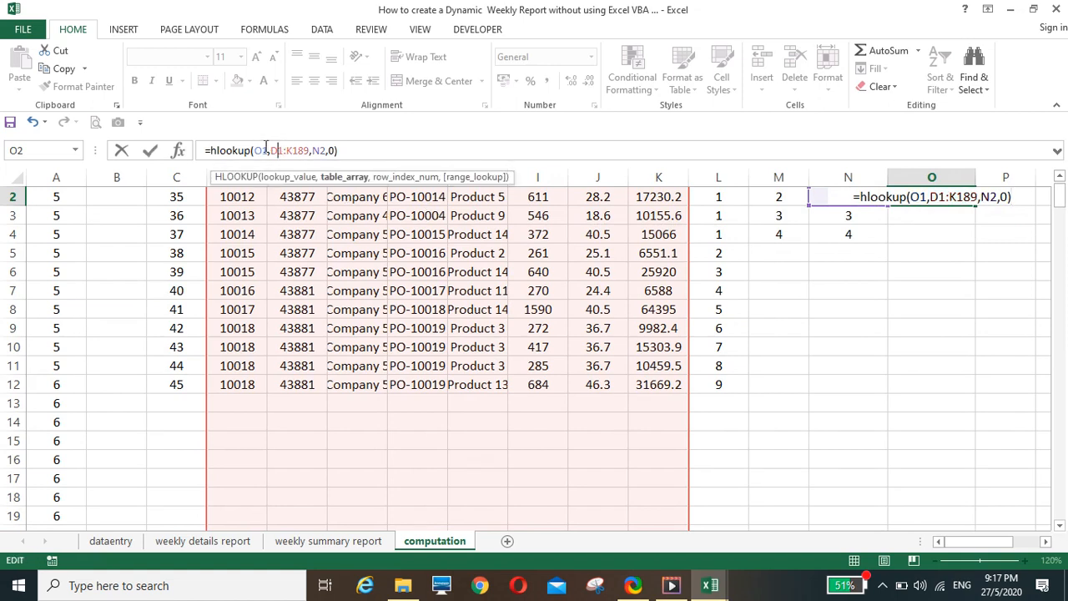
pyautogui.click(263, 150)
pyautogui.press('F4')
pyautogui.press('F4')
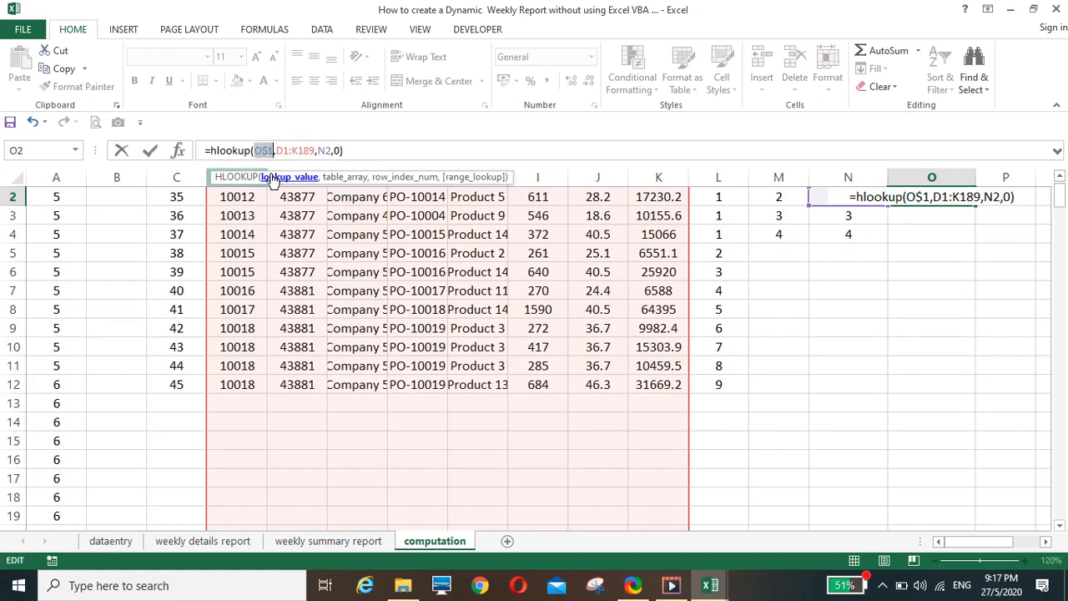
pyautogui.click(286, 150)
pyautogui.press('F4')
pyautogui.click(316, 150)
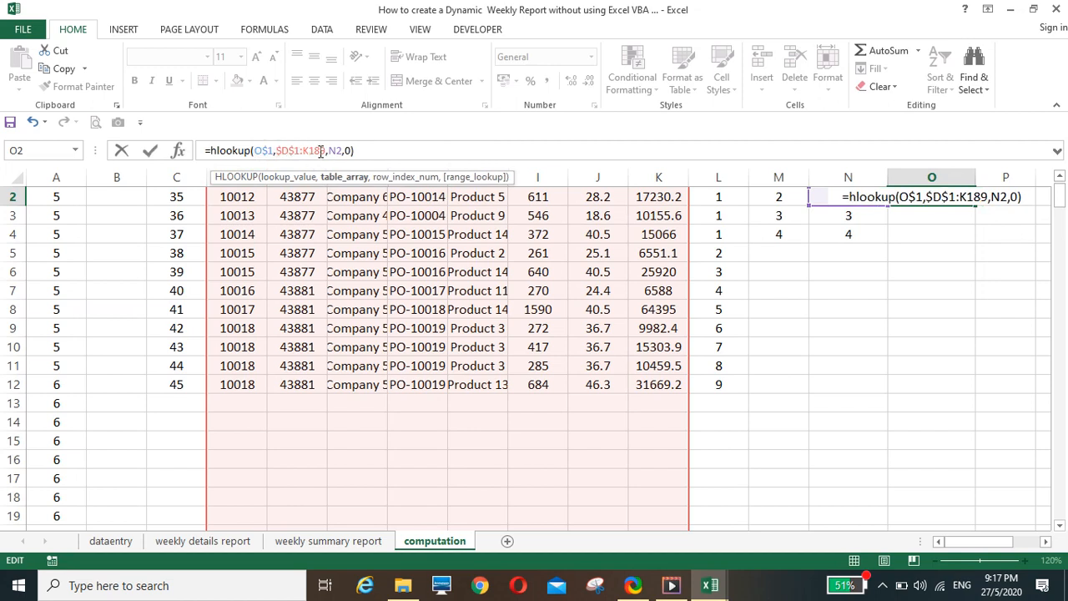
pyautogui.press('F4')
pyautogui.click(347, 151)
pyautogui.press('F4')
pyautogui.press('F4')
pyautogui.press('F4')
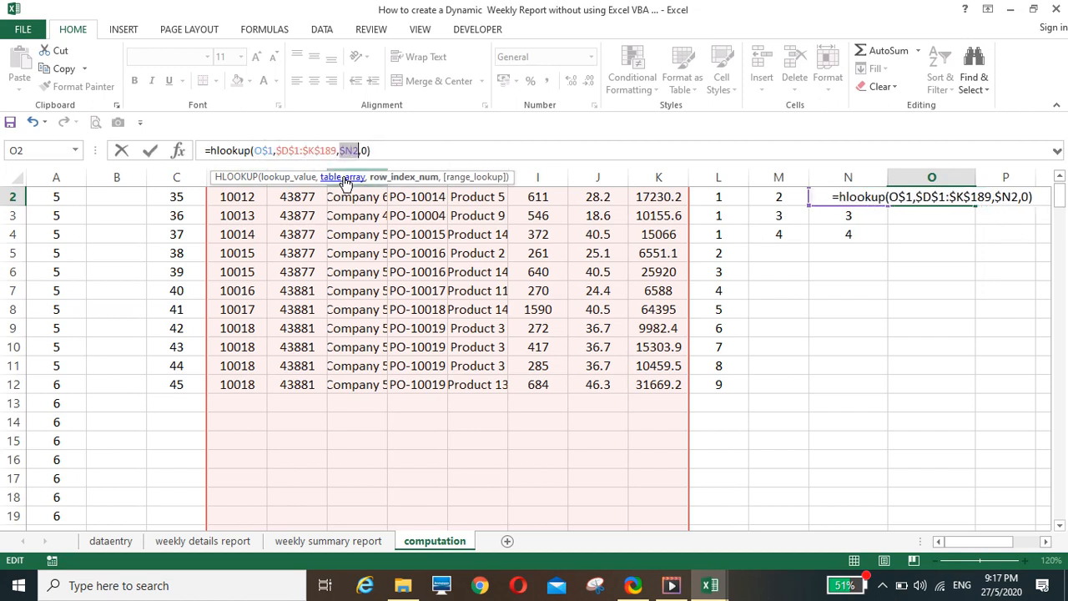
pyautogui.press('Return')
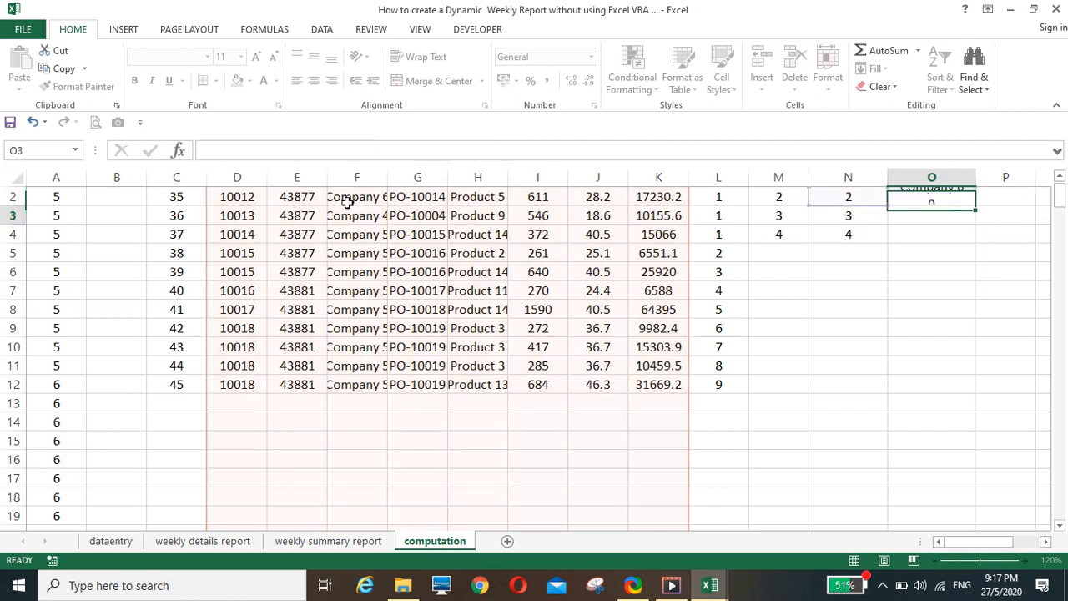
# Wrap the O2 formula as =IFERROR(HLOOKUP(O$1,$D$1:$K$189,$N2,0),"") and fill it down column O
pyautogui.scroll(1, 946, 301)
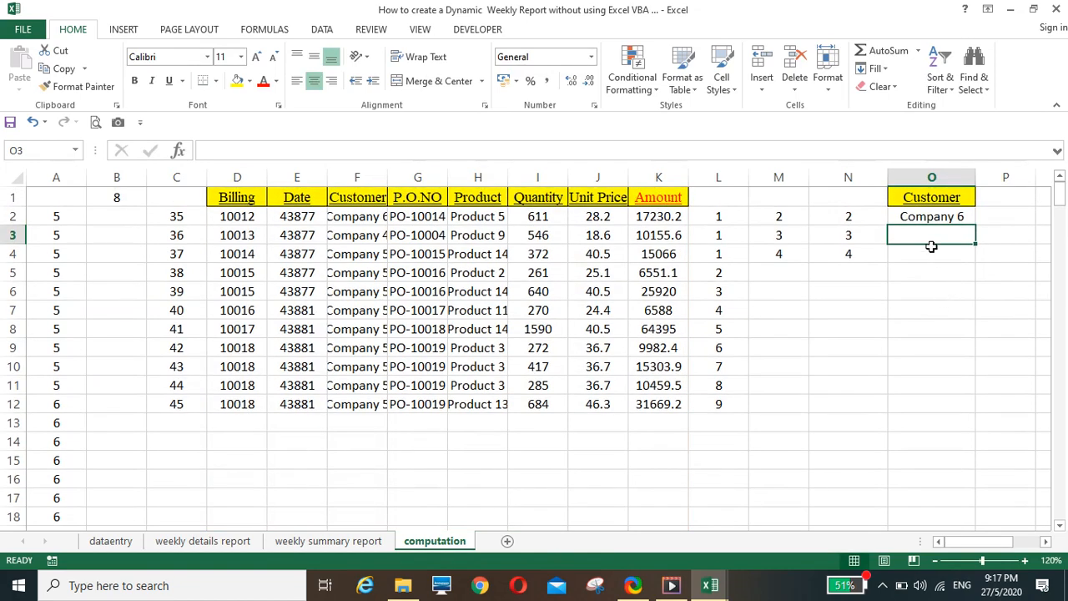
pyautogui.click(926, 219)
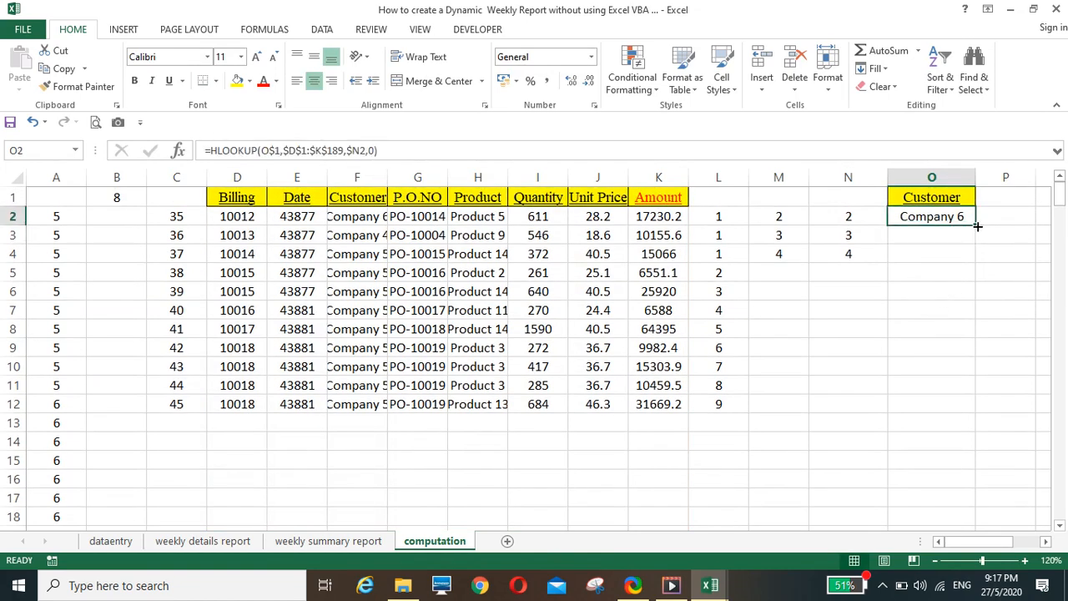
pyautogui.click(213, 150)
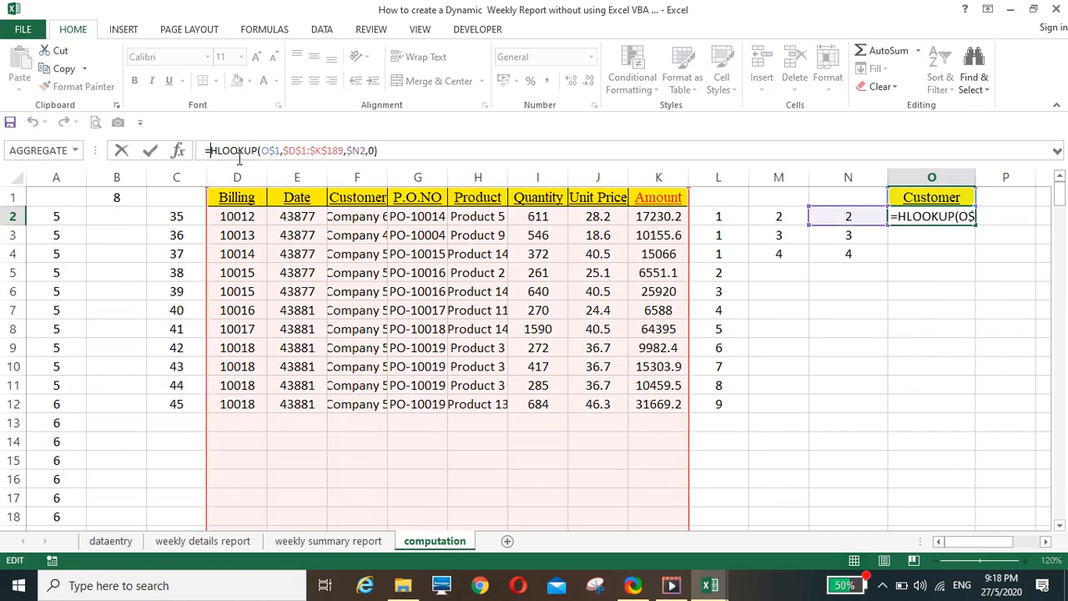
pyautogui.write('i')
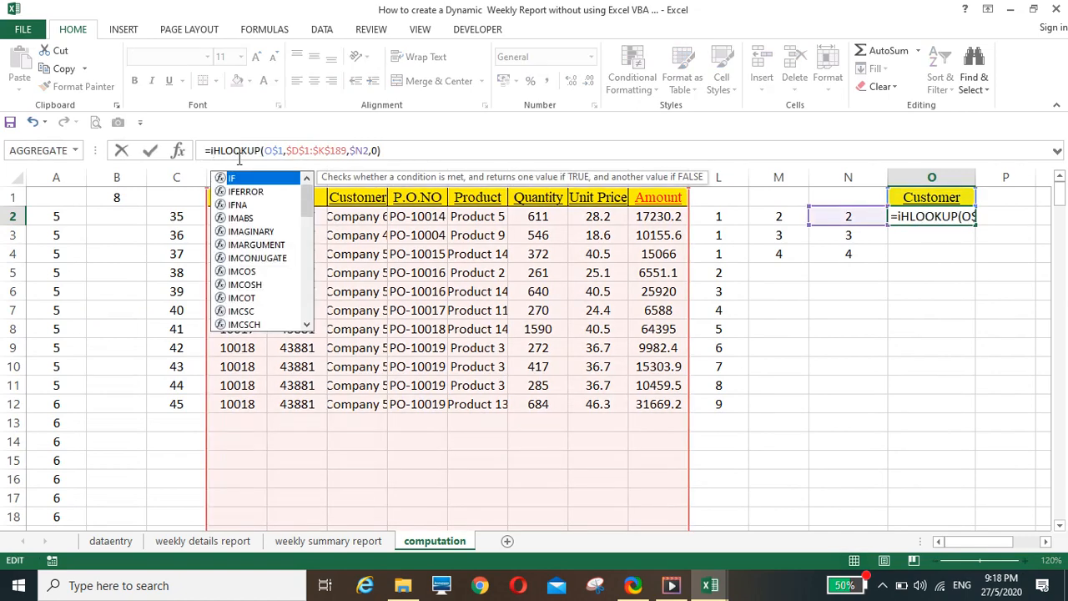
pyautogui.write('ferror(')
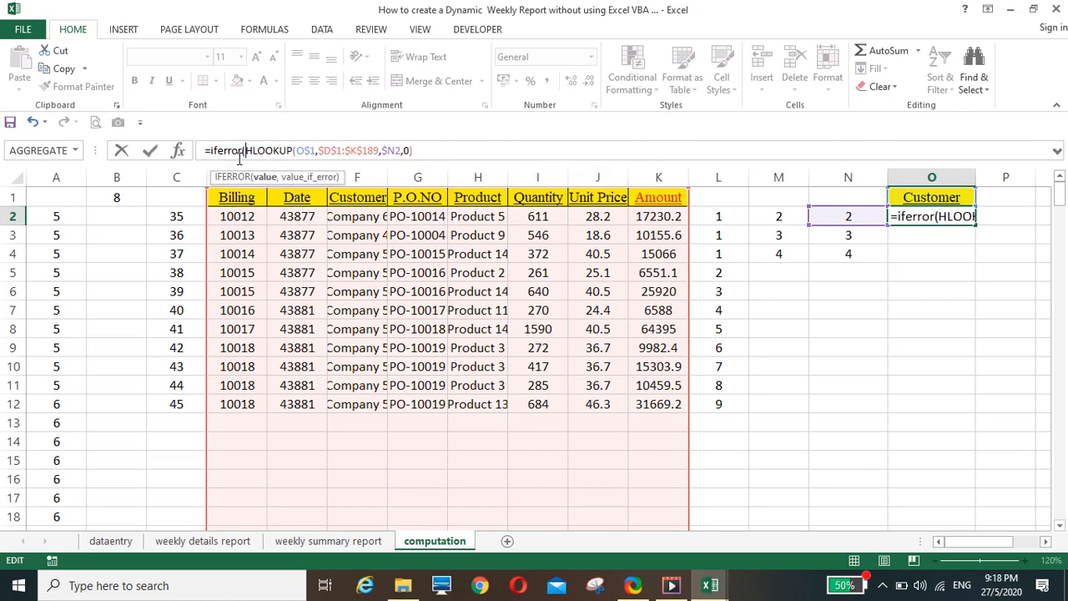
pyautogui.click(432, 151)
pyautogui.write(',')
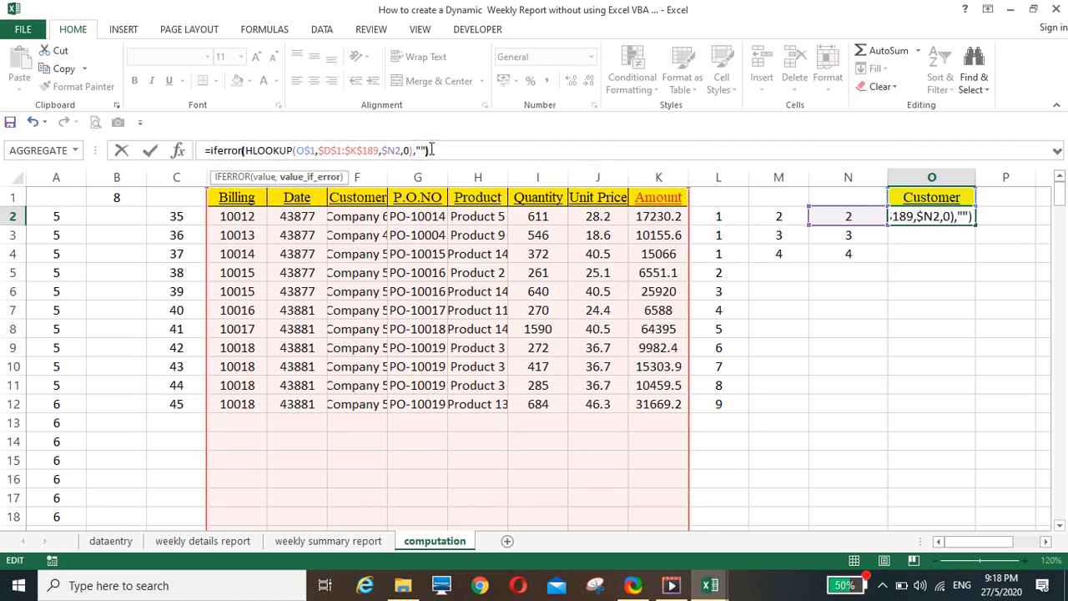
pyautogui.write('"")')
pyautogui.press('Return')
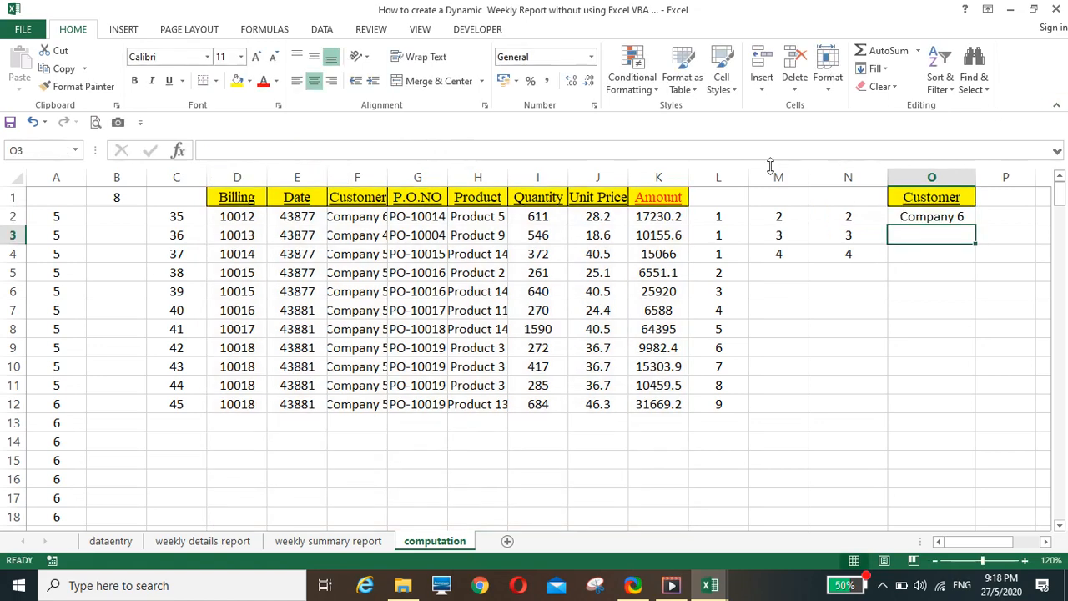
pyautogui.click(920, 218)
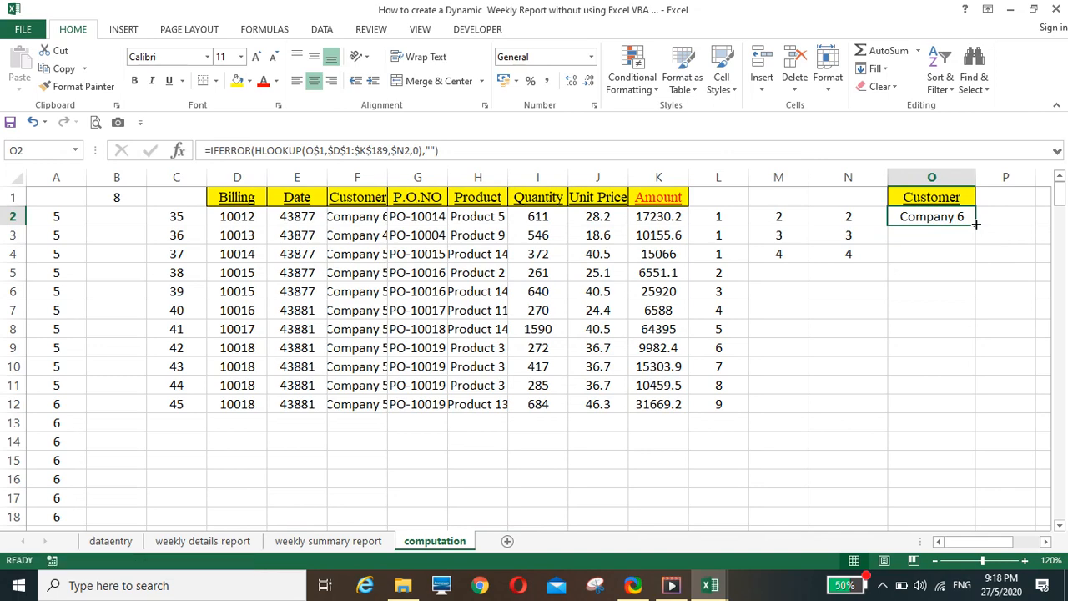
pyautogui.doubleClick(976, 224)
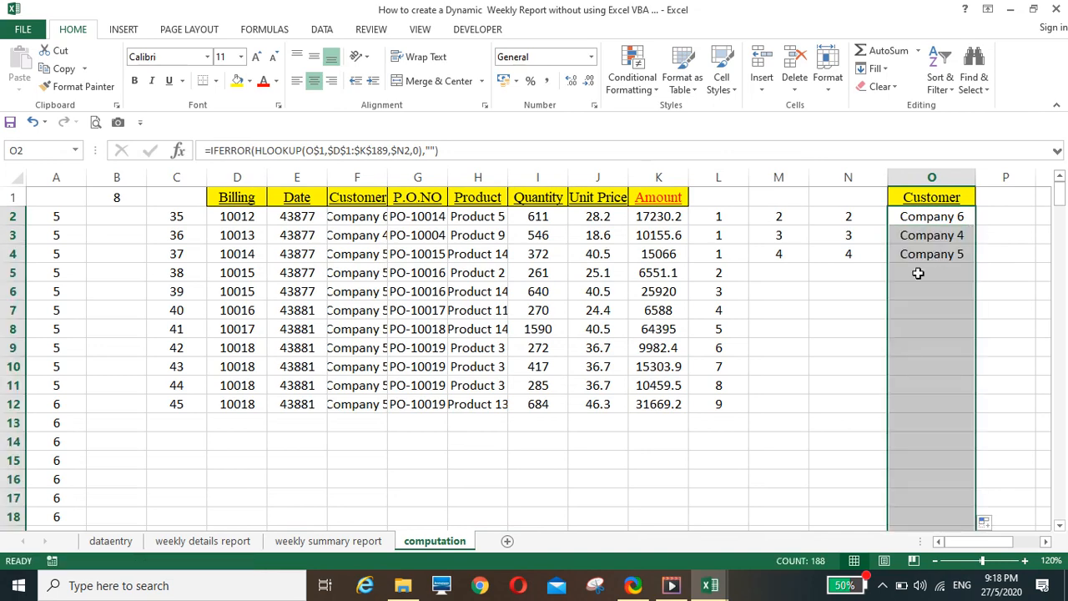
# Widen column P slightly and copy the Amount header from K1 into P1
pyautogui.click(1047, 542)
pyautogui.click(1046, 542)
pyautogui.click(1047, 542)
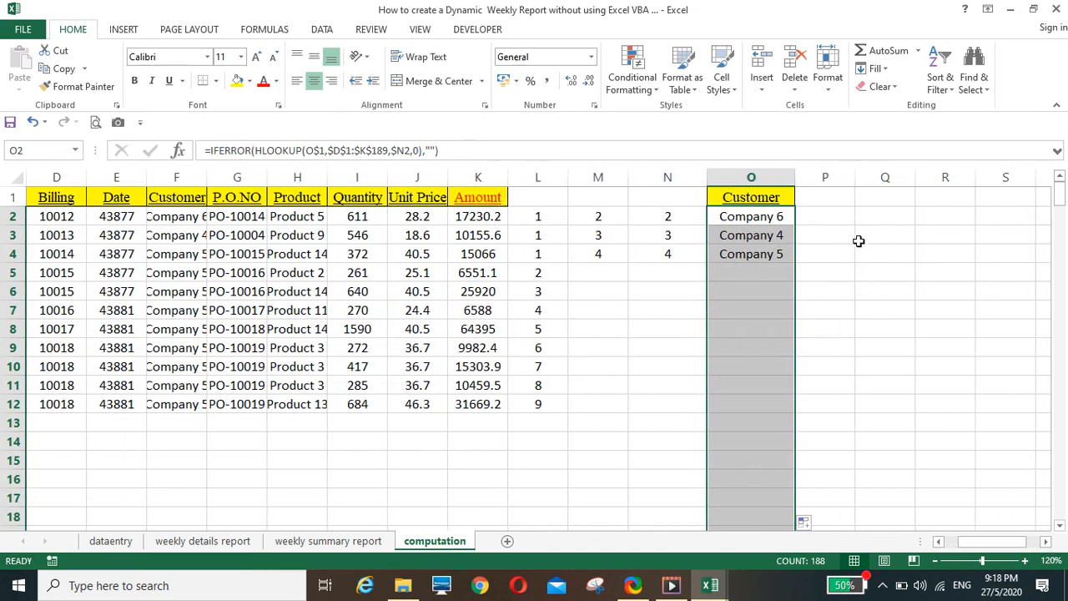
pyautogui.click(823, 192)
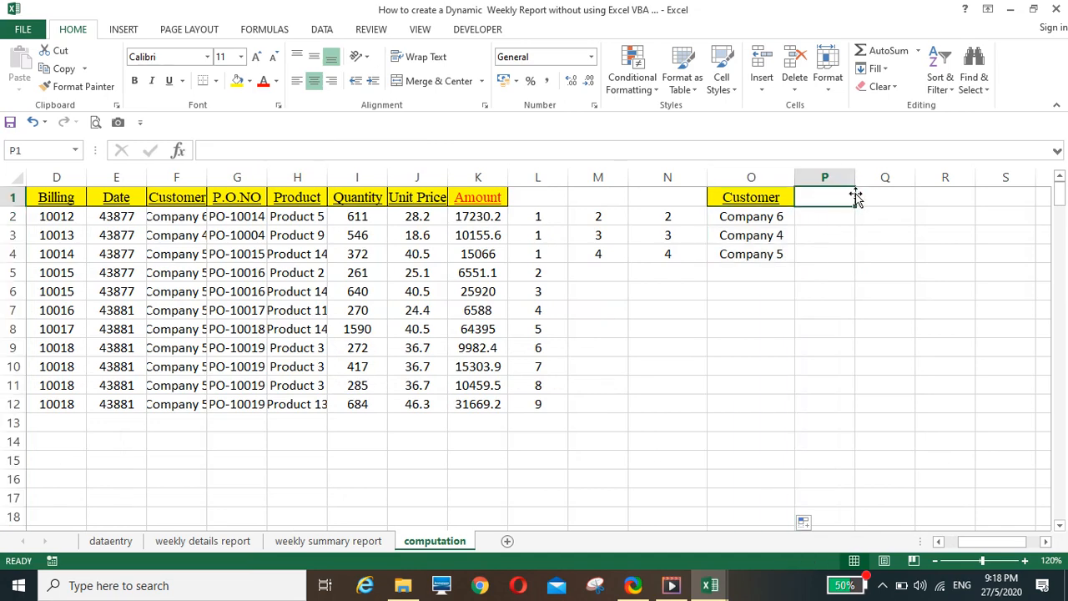
pyautogui.moveTo(856, 177); pyautogui.dragTo(886, 177)
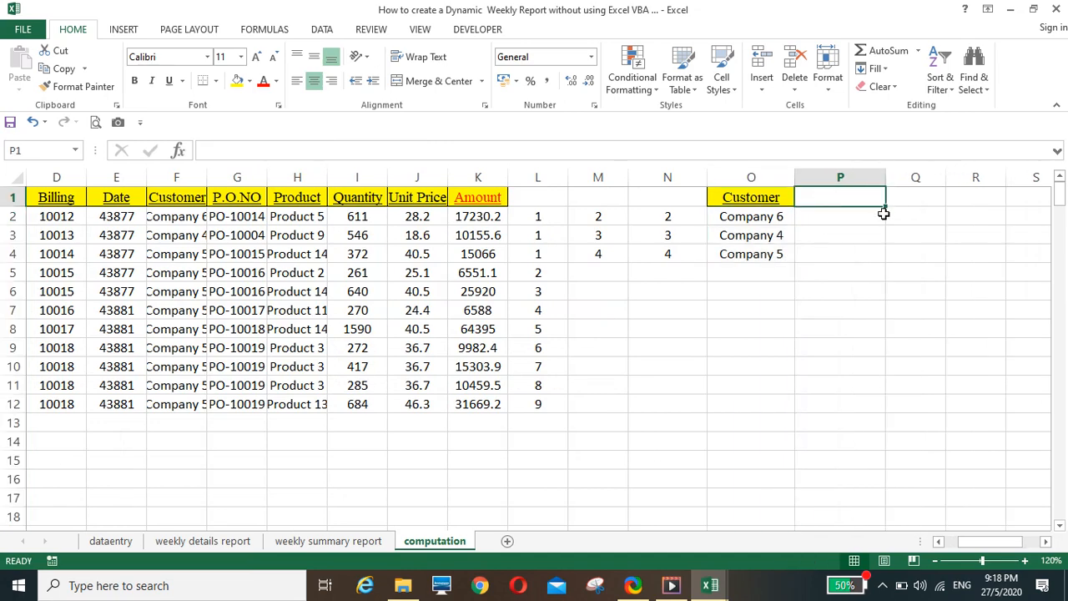
pyautogui.click(480, 198)
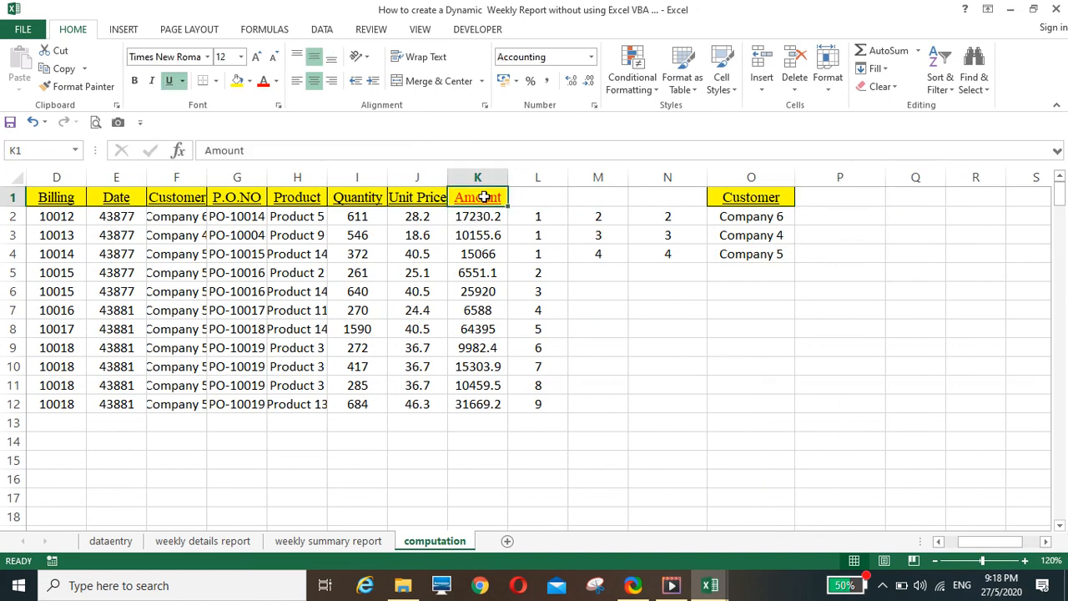
pyautogui.rightClick(486, 200)
pyautogui.click(515, 228)
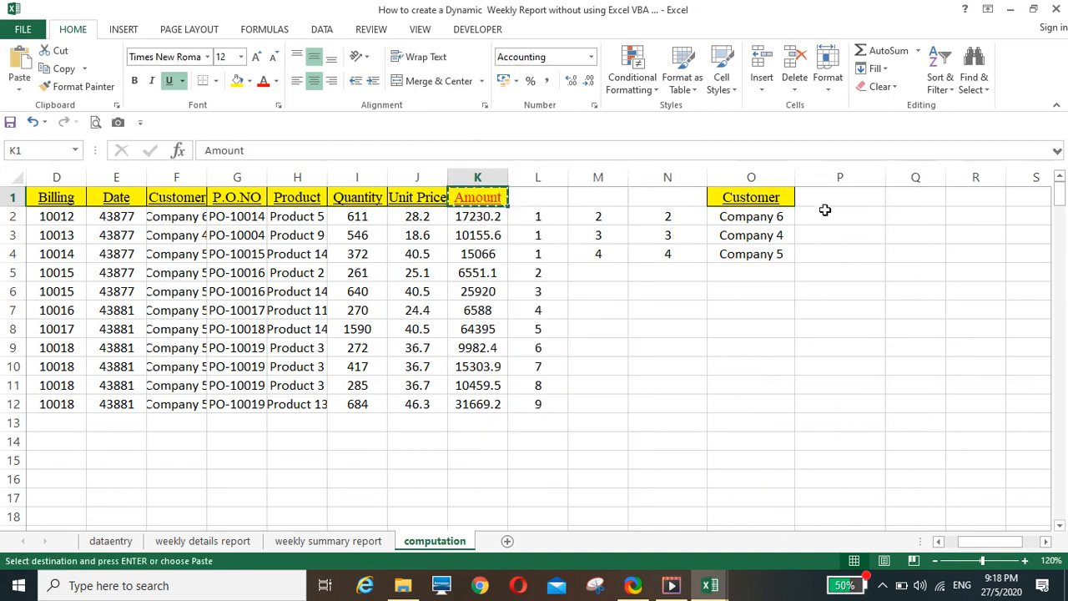
pyautogui.click(822, 204)
pyautogui.press('Return')
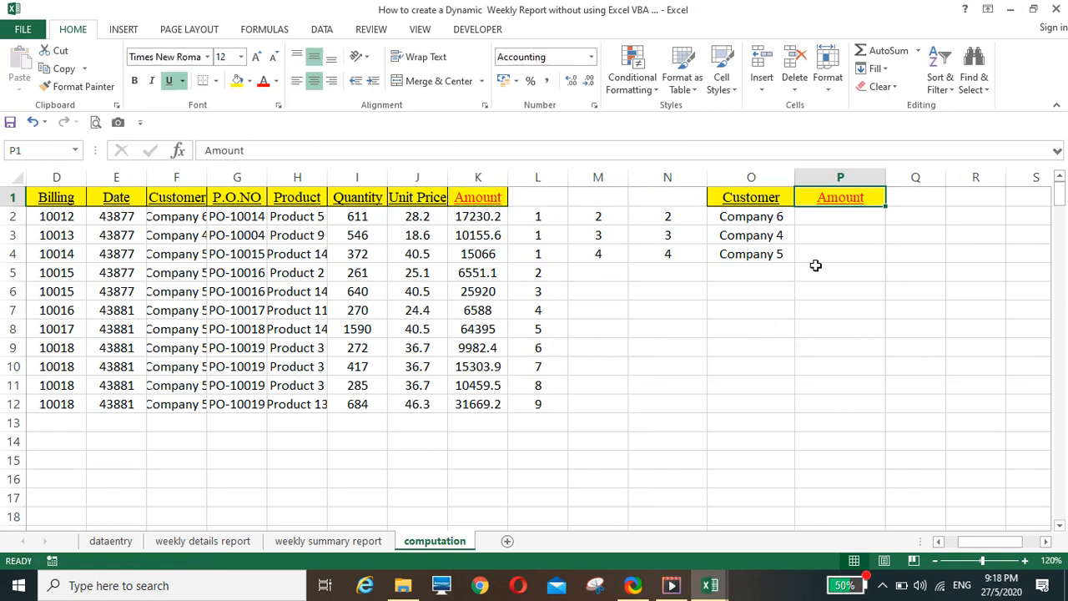
# Enter =SUMIF(F:F,O2,K:K) in P2 to total each customer's amount, and fill it down column P
pyautogui.click(822, 215)
pyautogui.write('=sumif')
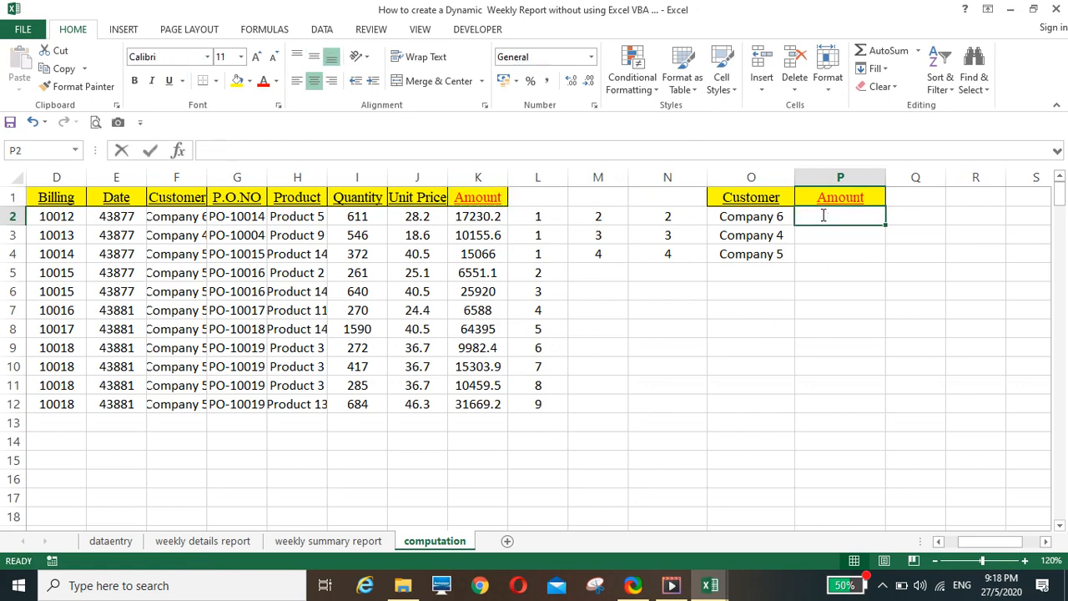
pyautogui.write('(')
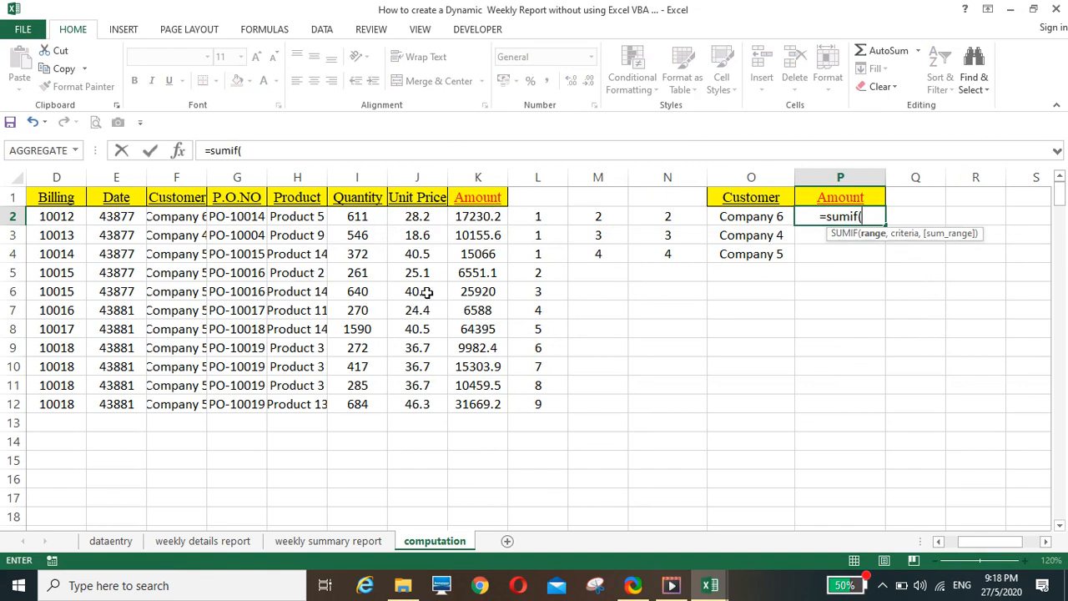
pyautogui.click(185, 176)
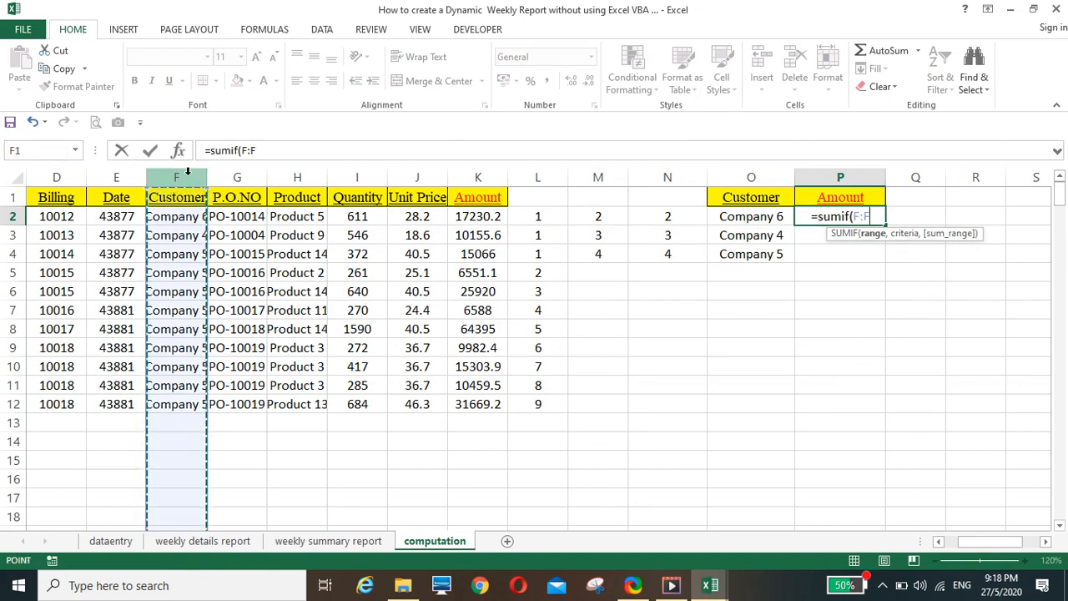
pyautogui.write(',')
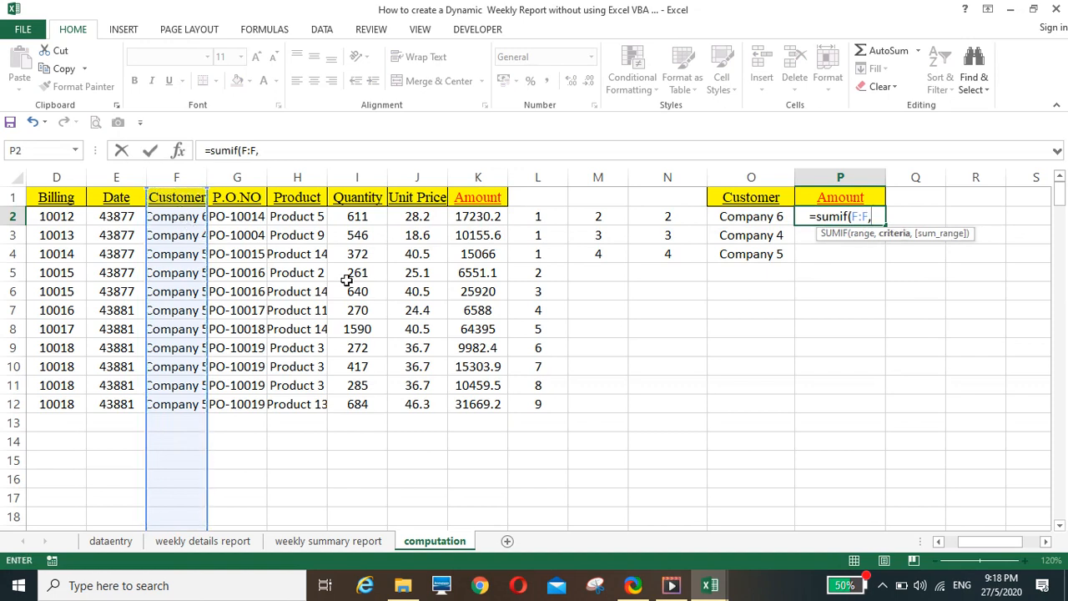
pyautogui.click(743, 217)
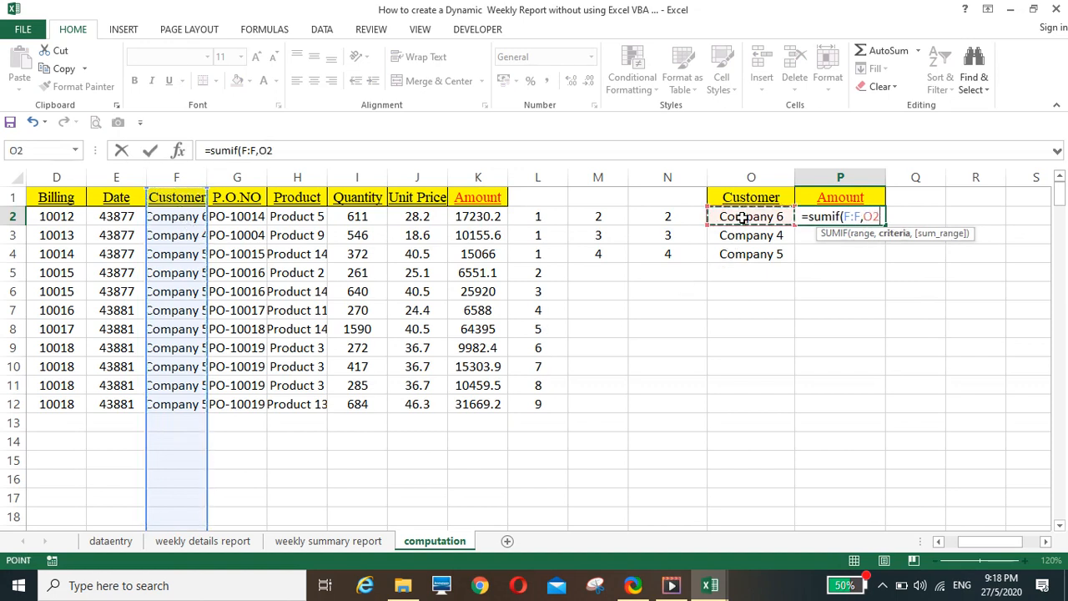
pyautogui.write(',')
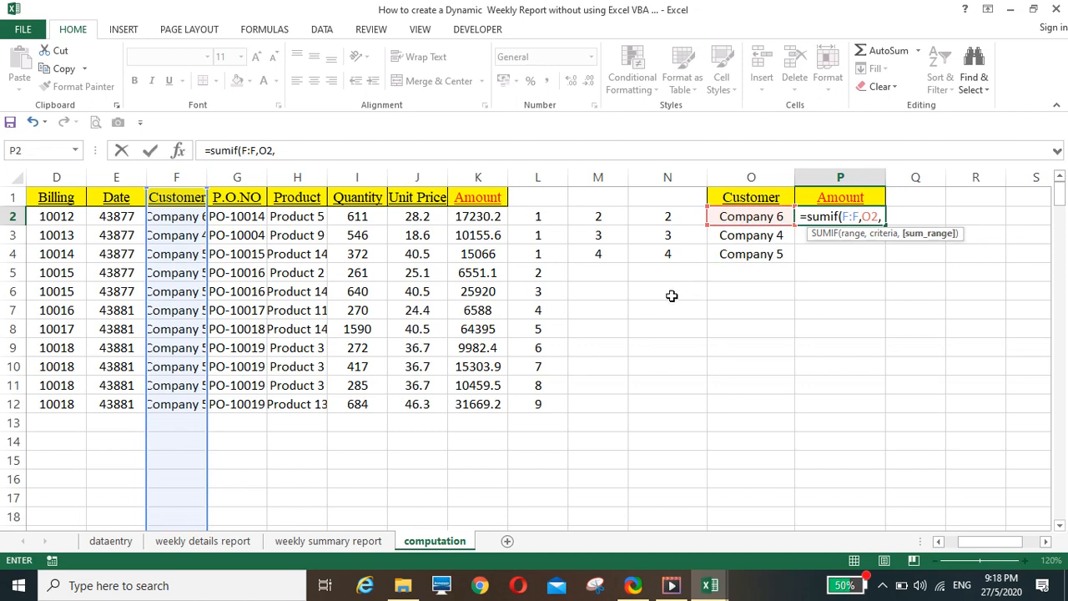
pyautogui.click(491, 178)
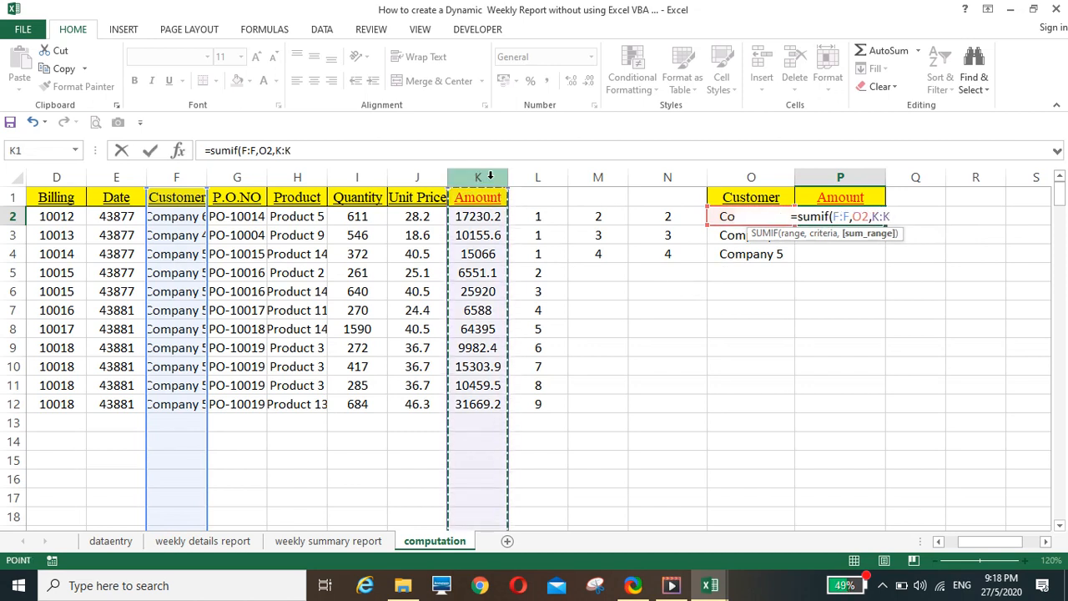
pyautogui.write(')')
pyautogui.press('Return')
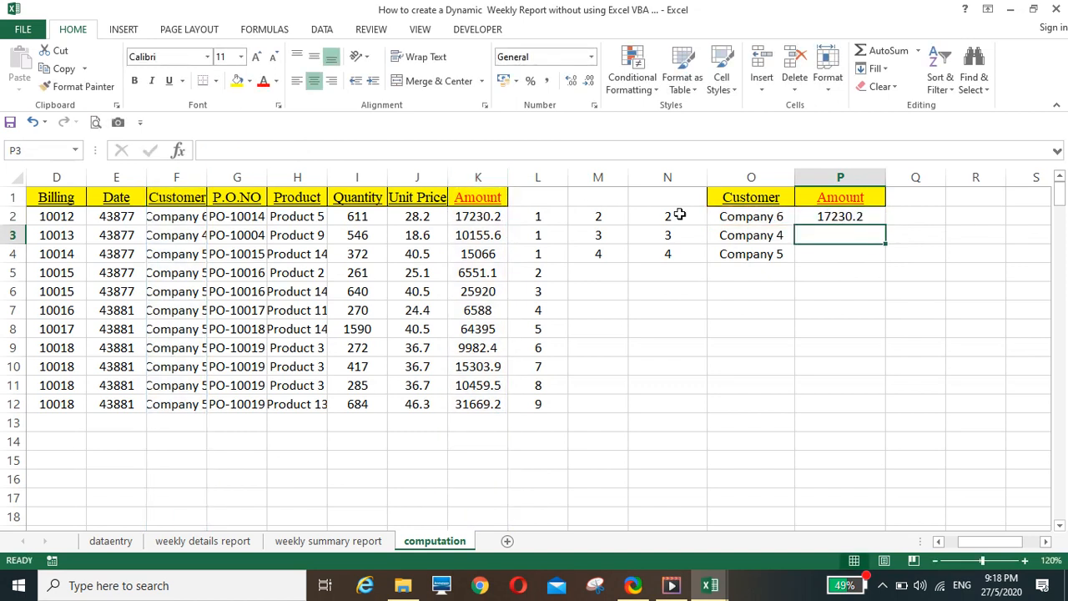
pyautogui.click(852, 219)
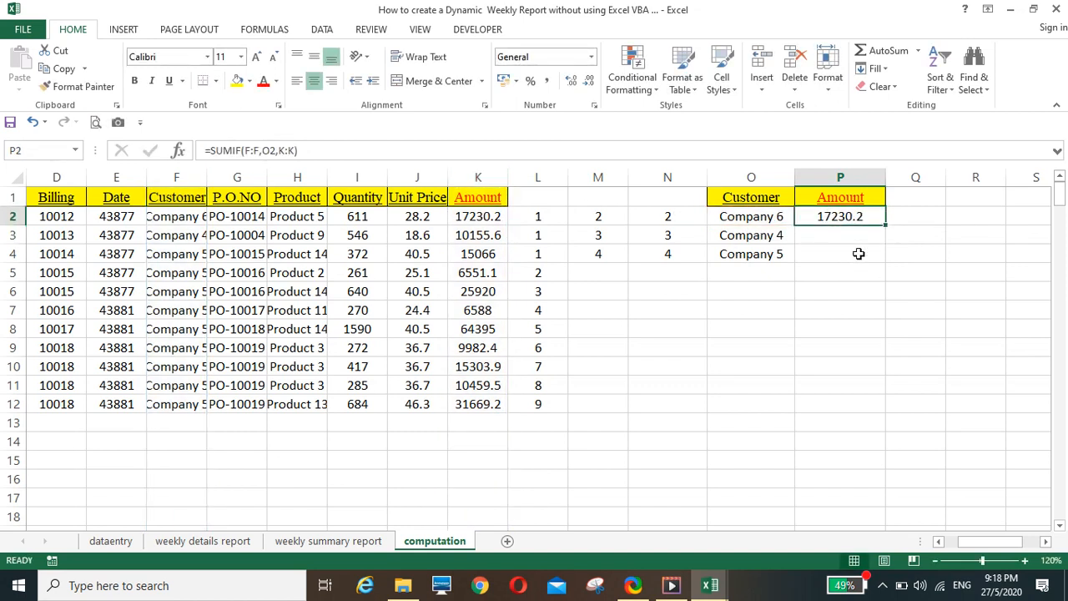
pyautogui.doubleClick(886, 225)
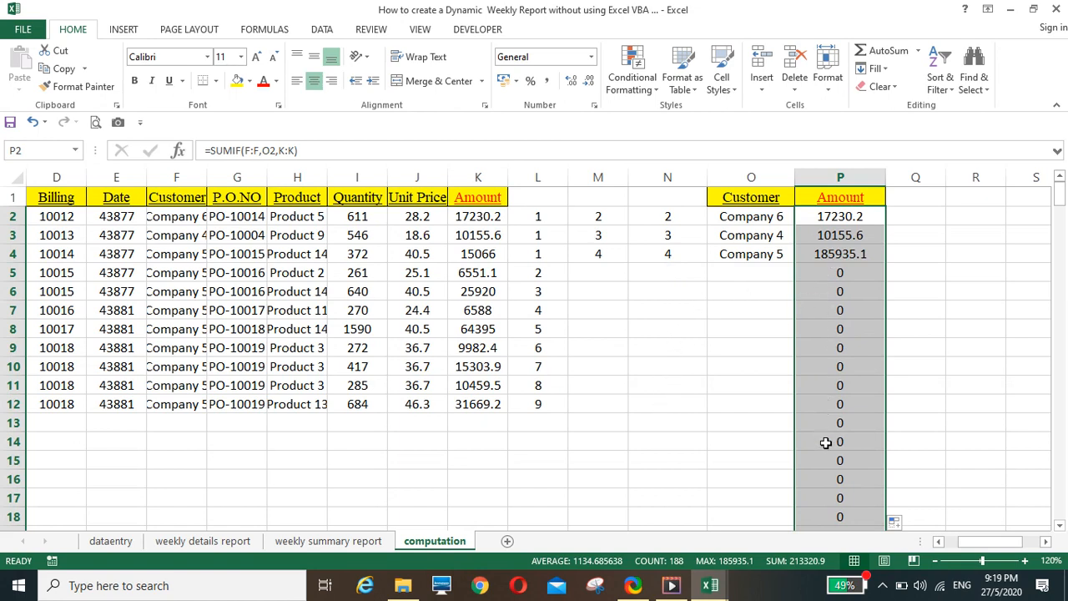
# Wrap the P2 formula as =IF(N2="","",SUMIF(F:F,O2,K:K)) and fill it down column P
pyautogui.click(838, 214)
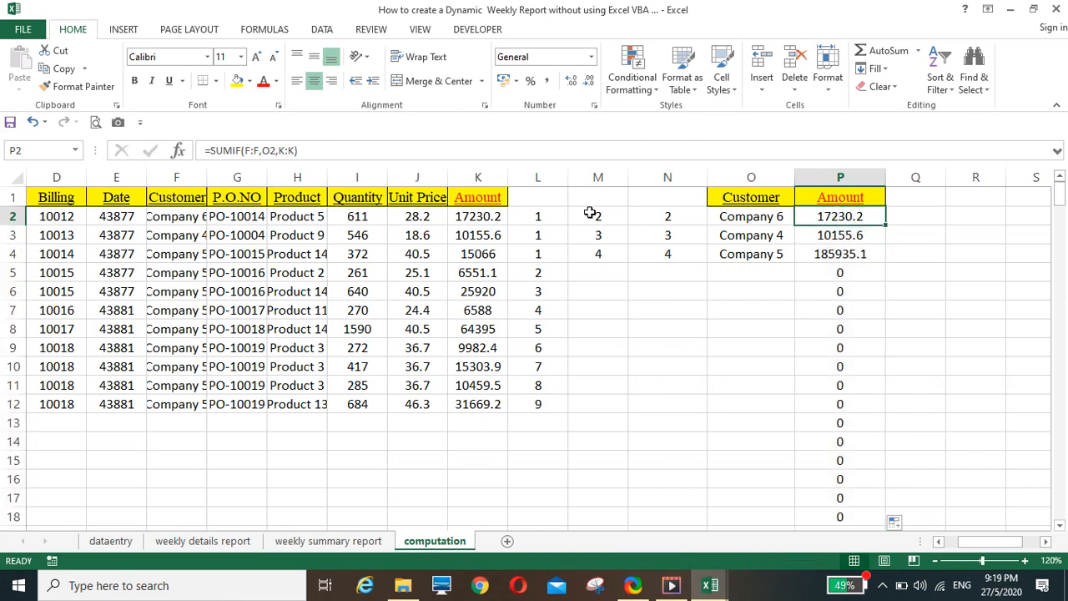
pyautogui.click(211, 150)
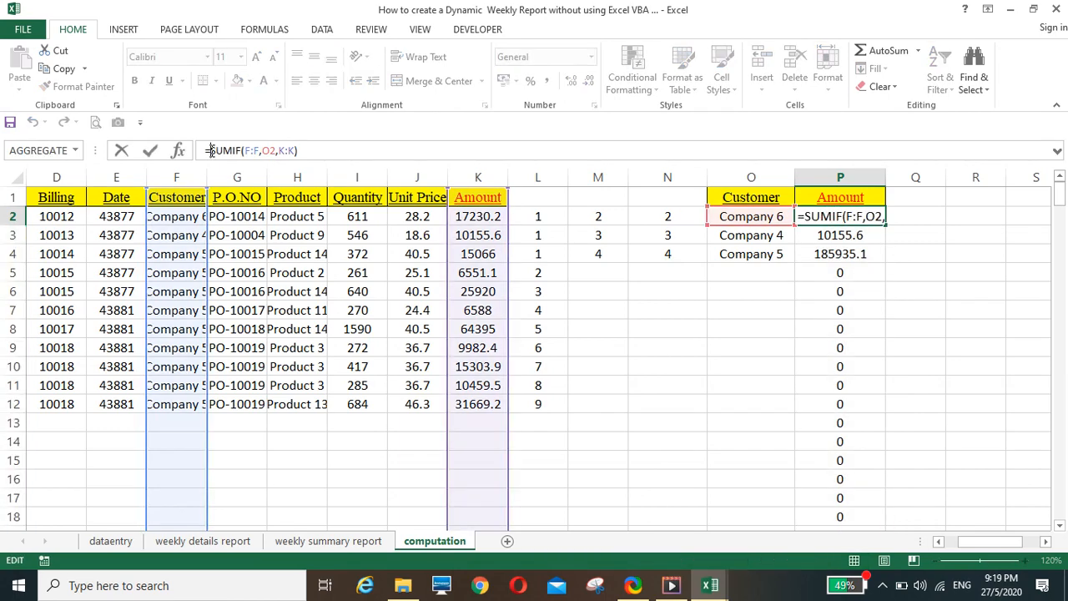
pyautogui.write('if(')
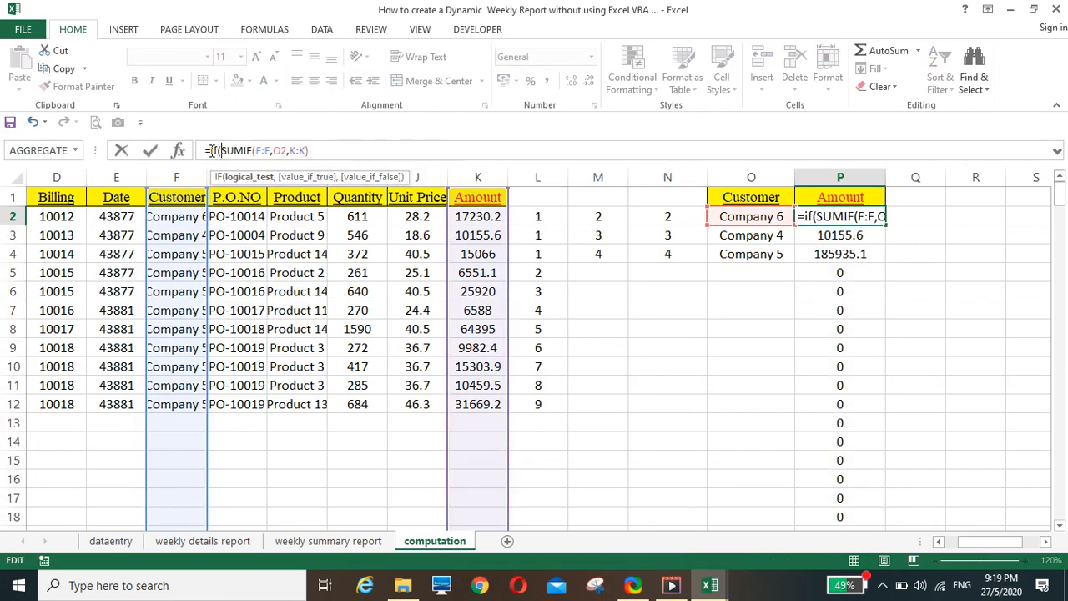
pyautogui.click(670, 219)
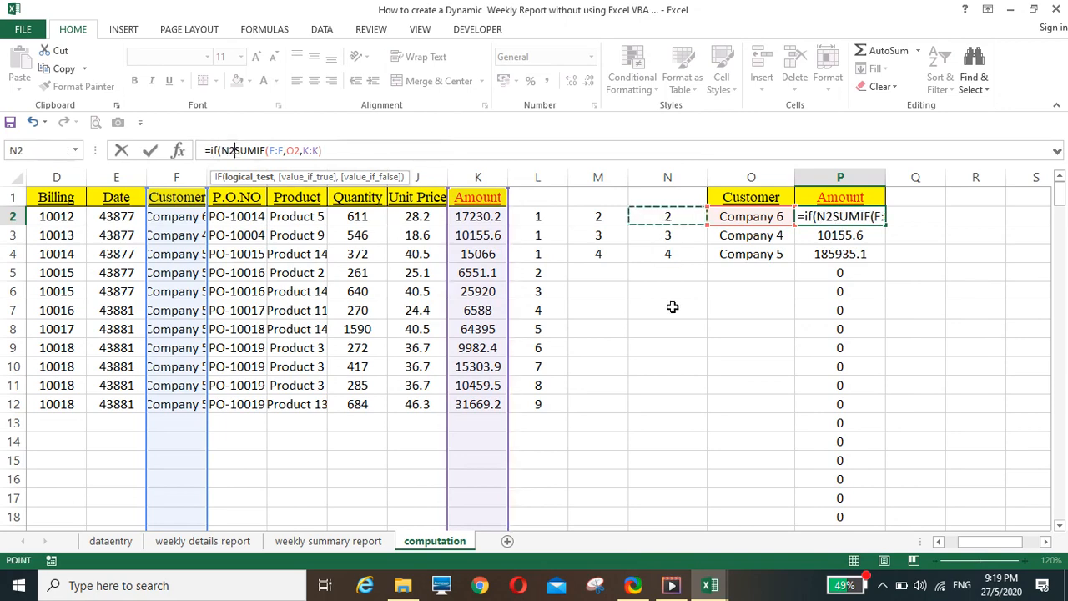
pyautogui.write('=""')
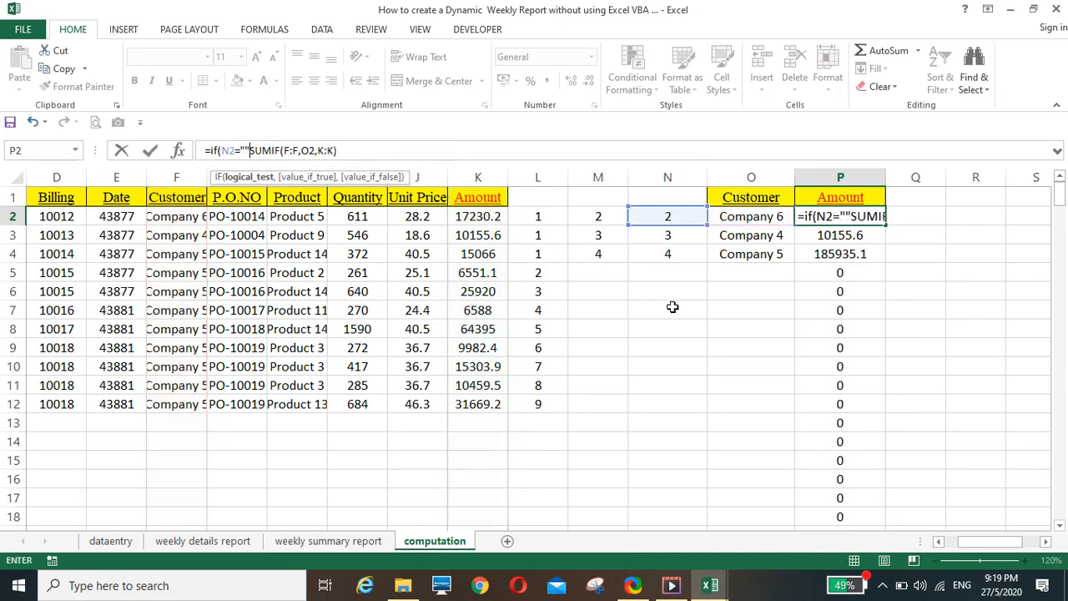
pyautogui.write(',')
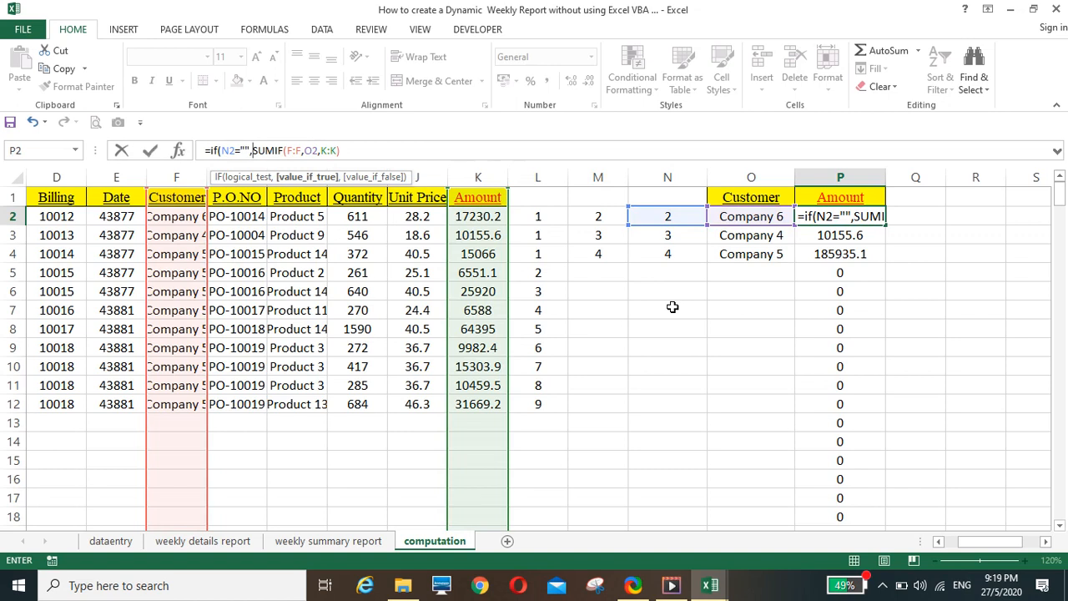
pyautogui.write('"",')
pyautogui.write(',')
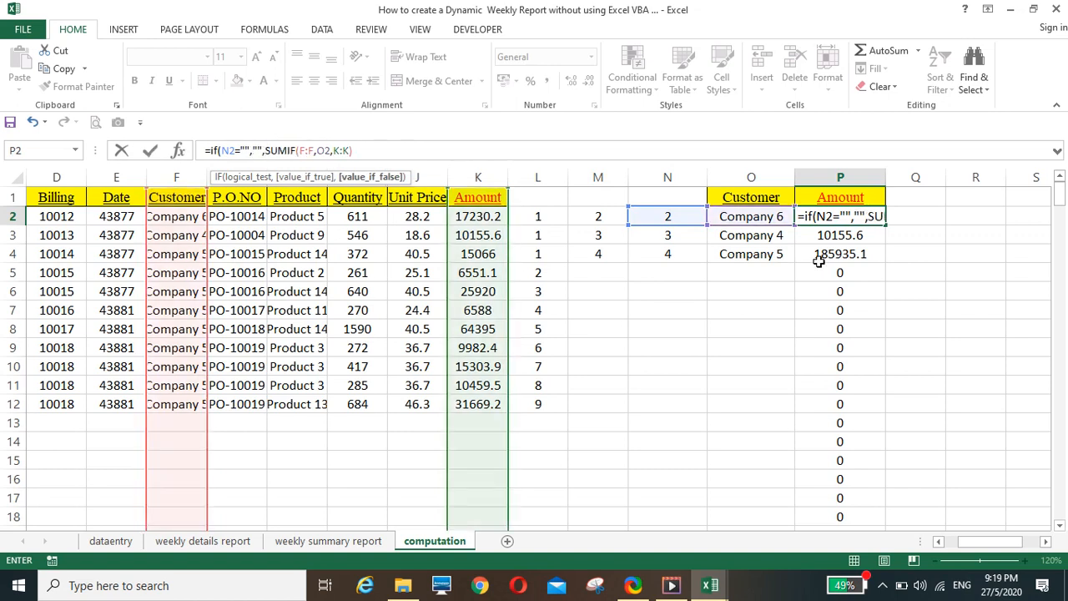
pyautogui.click(385, 151)
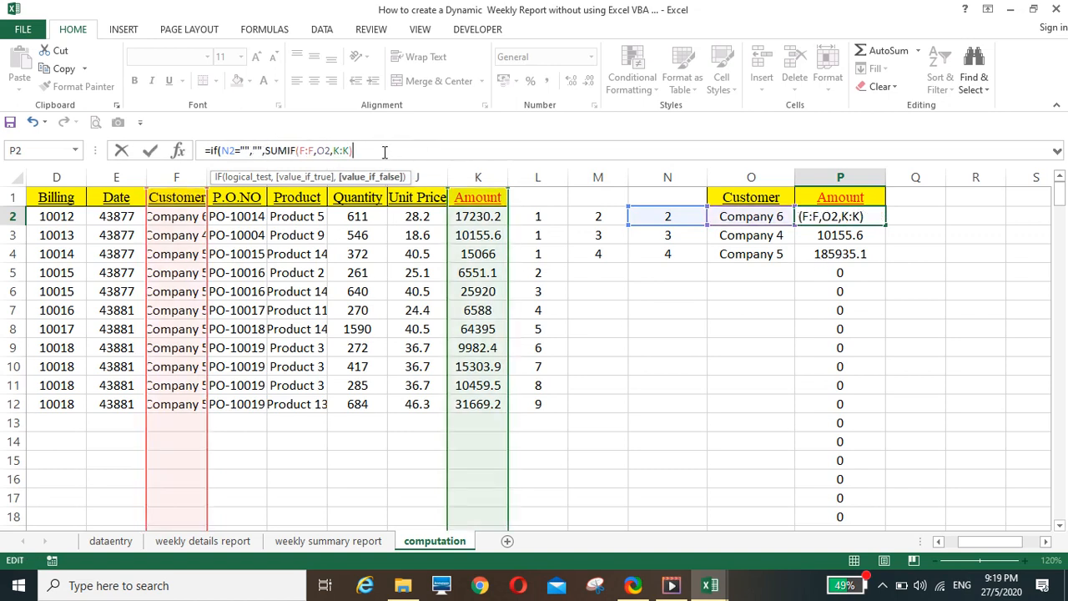
pyautogui.press('Return')
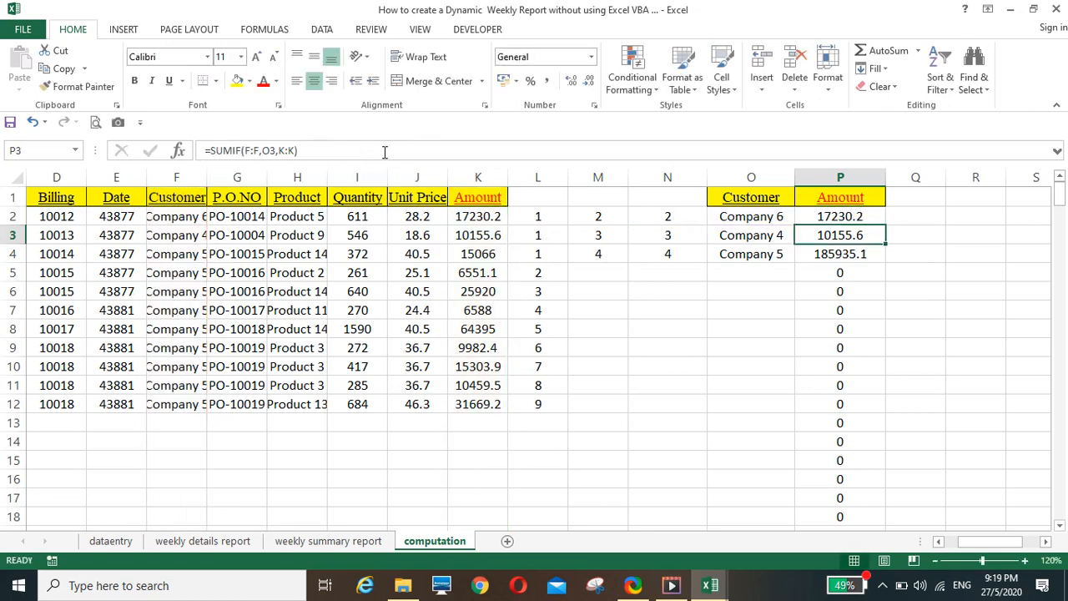
pyautogui.click(878, 219)
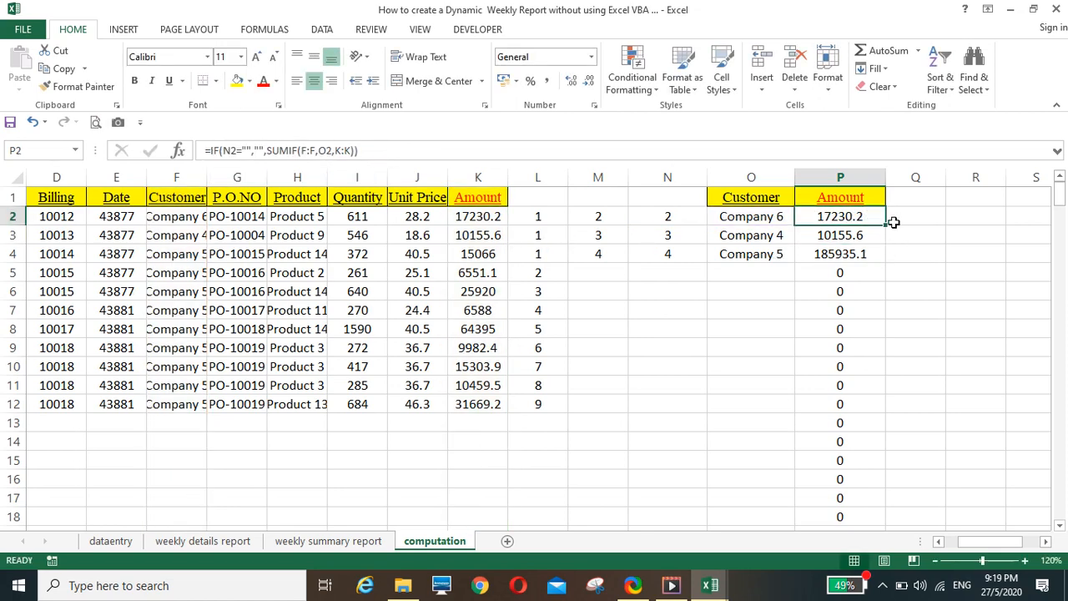
pyautogui.doubleClick(884, 224)
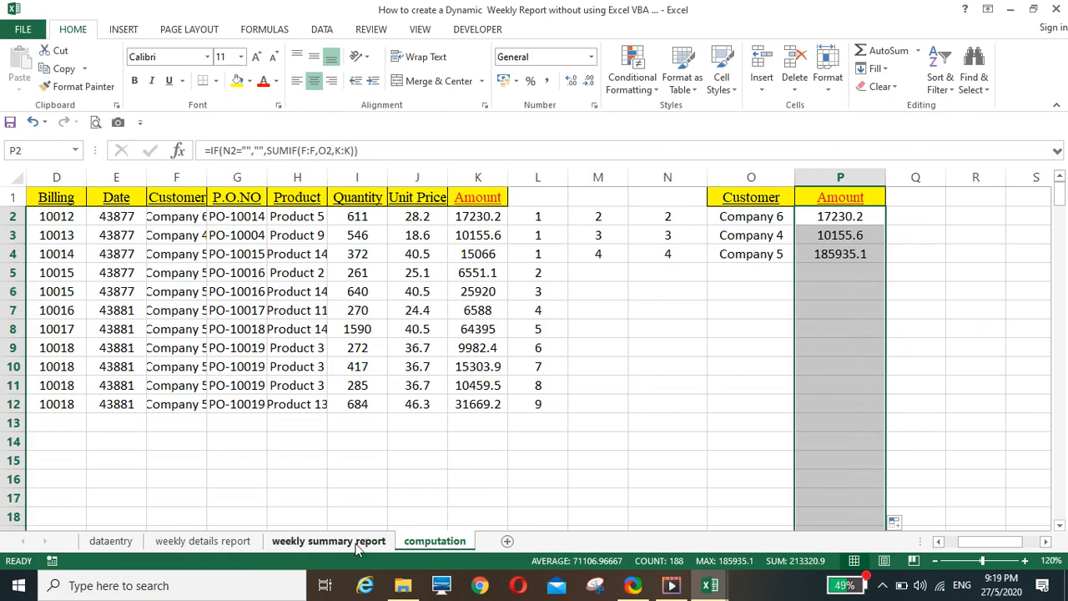
# On the weekly summary report sheet, enter =computation!O2 in B4 and fill it across to C4
pyautogui.click(310, 545)
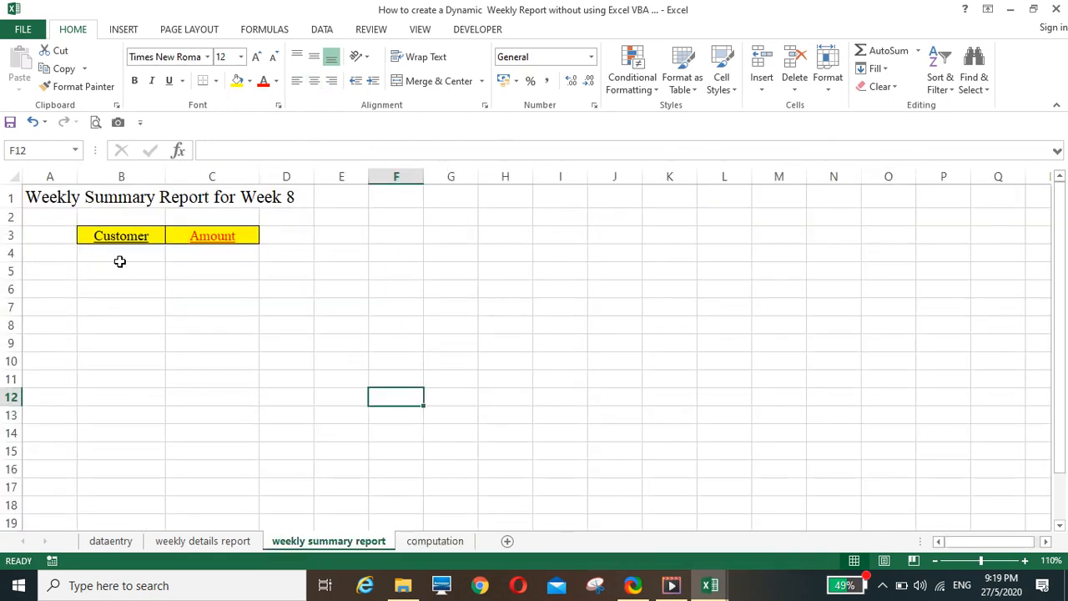
pyautogui.click(117, 257)
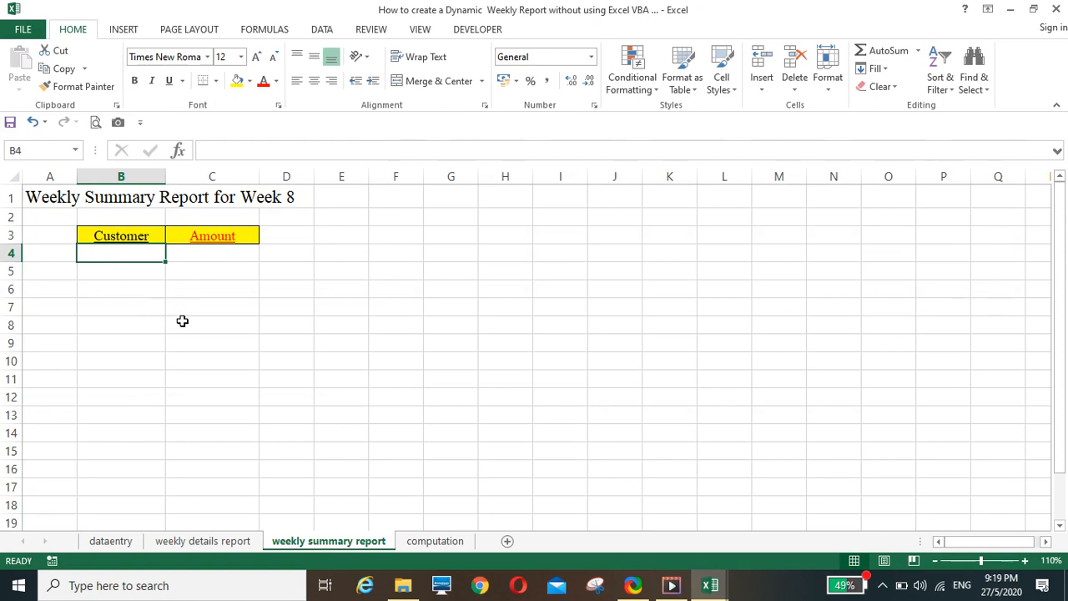
pyautogui.write('=')
pyautogui.click(419, 542)
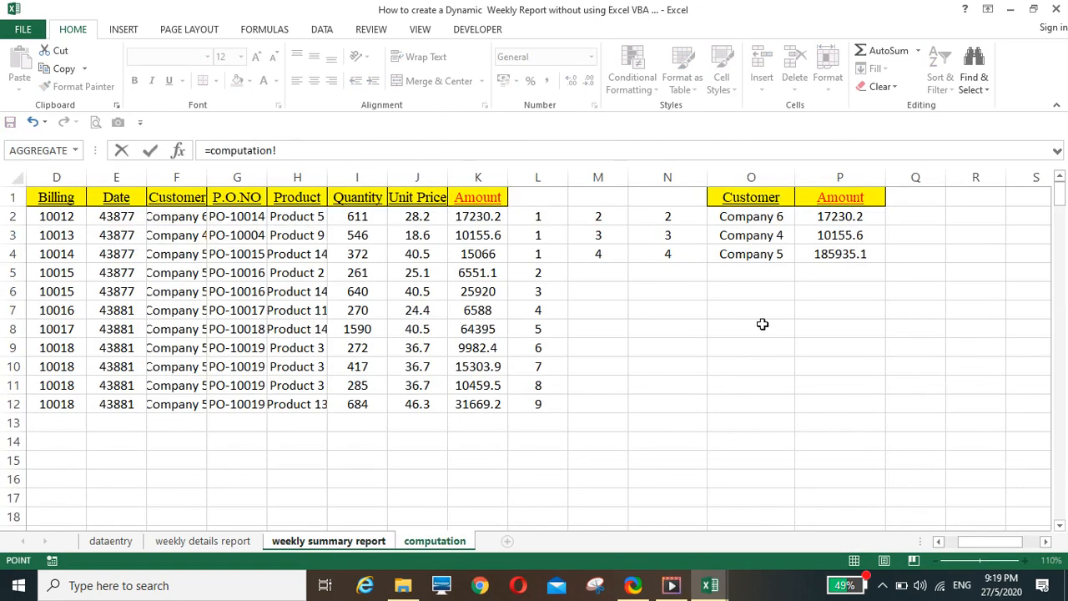
pyautogui.click(755, 218)
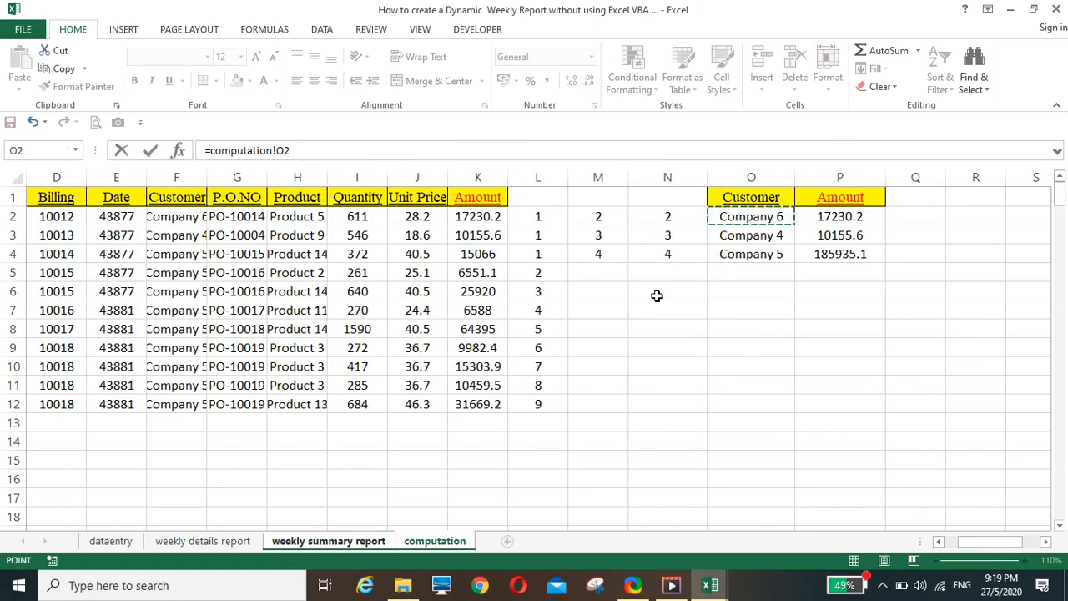
pyautogui.press('Return')
pyautogui.click(153, 259)
pyautogui.moveTo(160, 264); pyautogui.dragTo(246, 265)
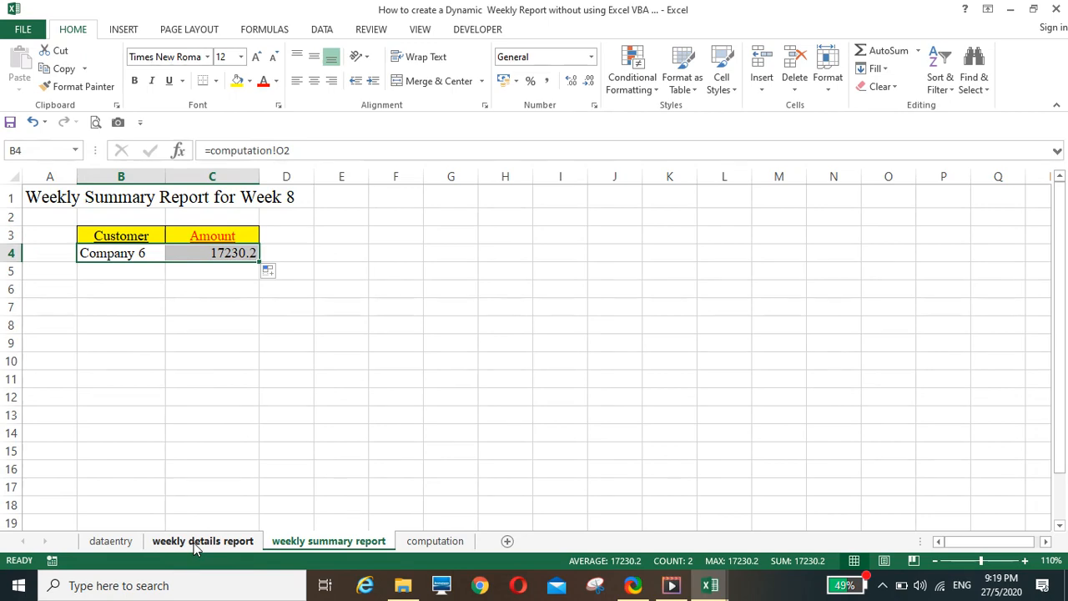
# Copy the formatting of customer cell C5 on the dataentry sheet onto B4 of the weekly summary report
pyautogui.click(111, 542)
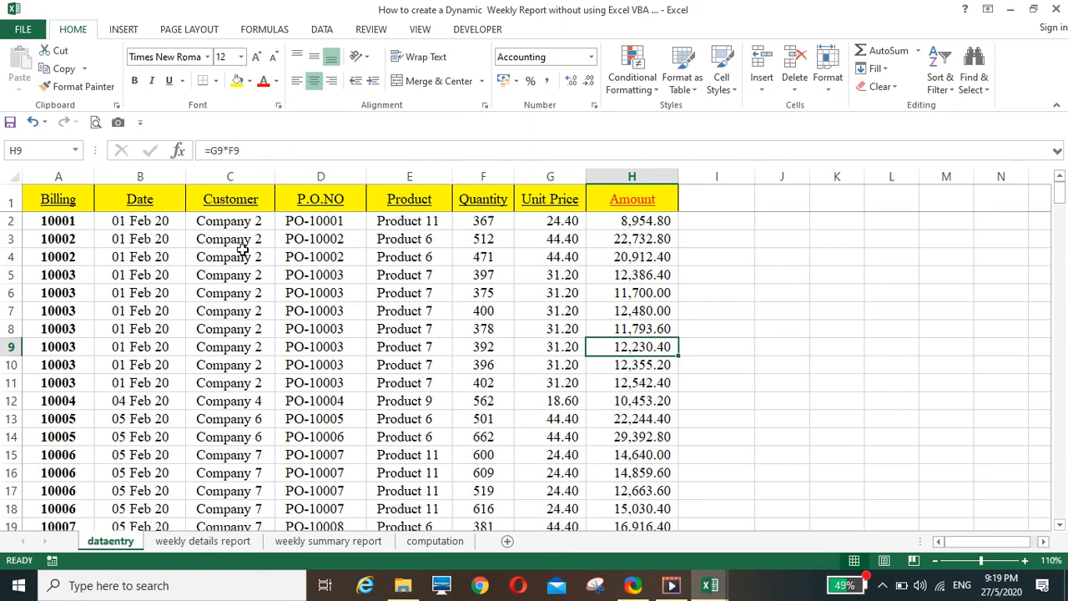
pyautogui.click(231, 275)
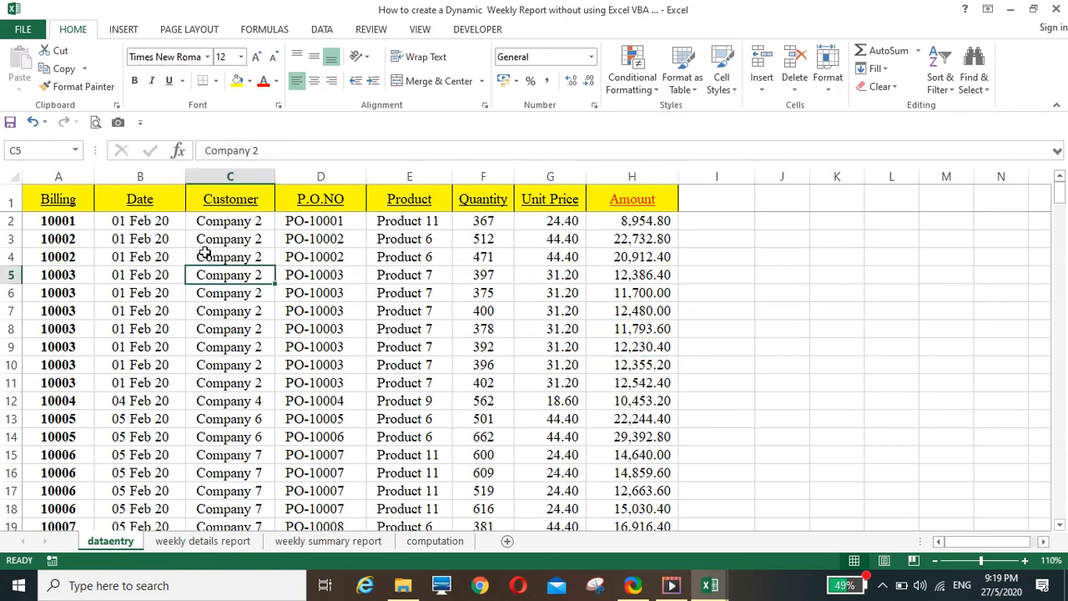
pyautogui.click(84, 87)
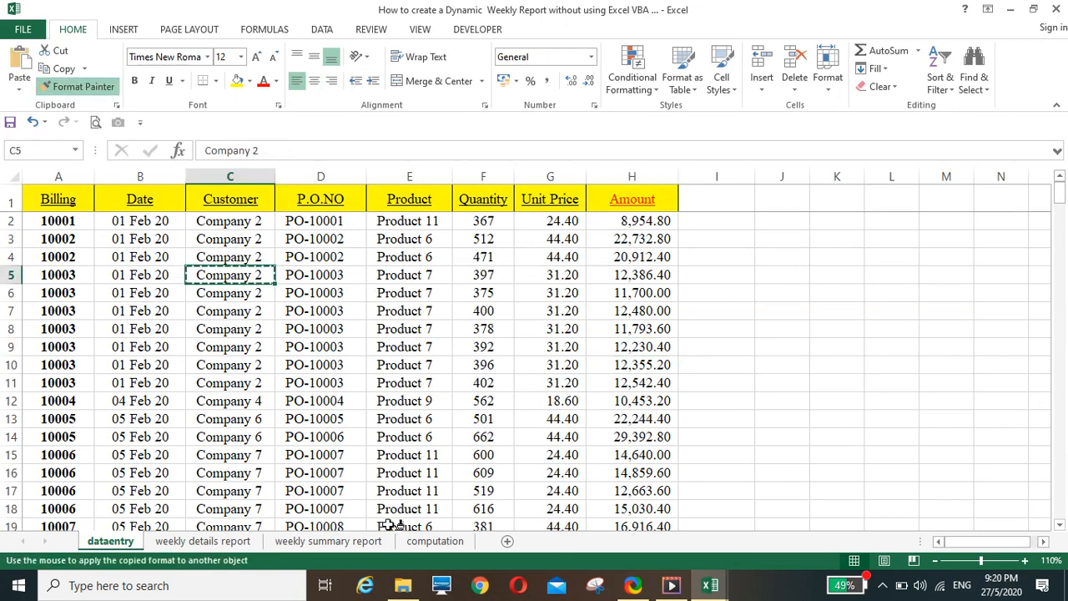
pyautogui.click(325, 541)
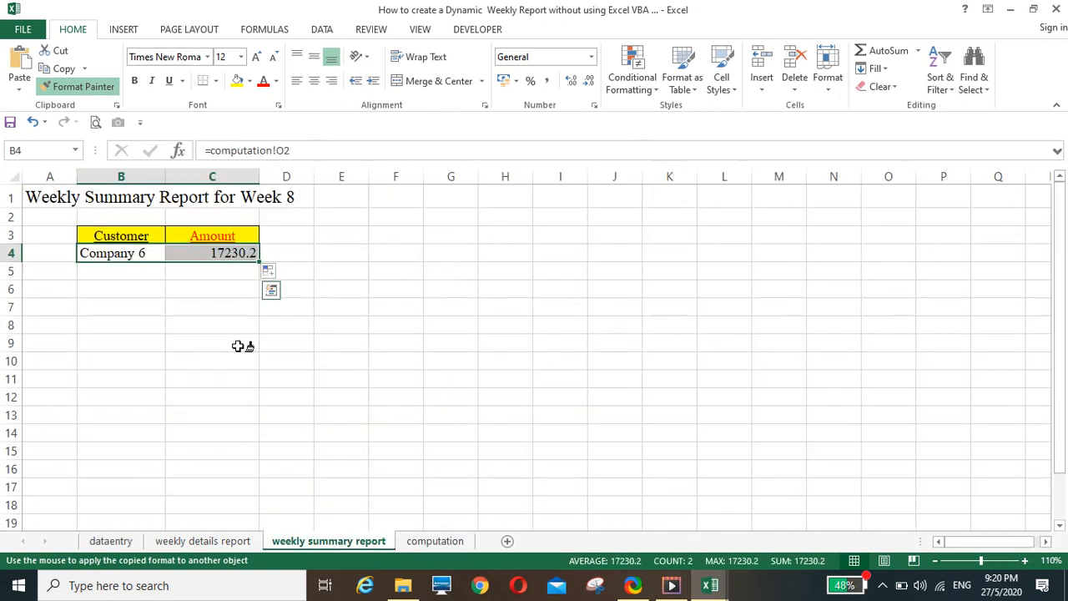
pyautogui.click(121, 252)
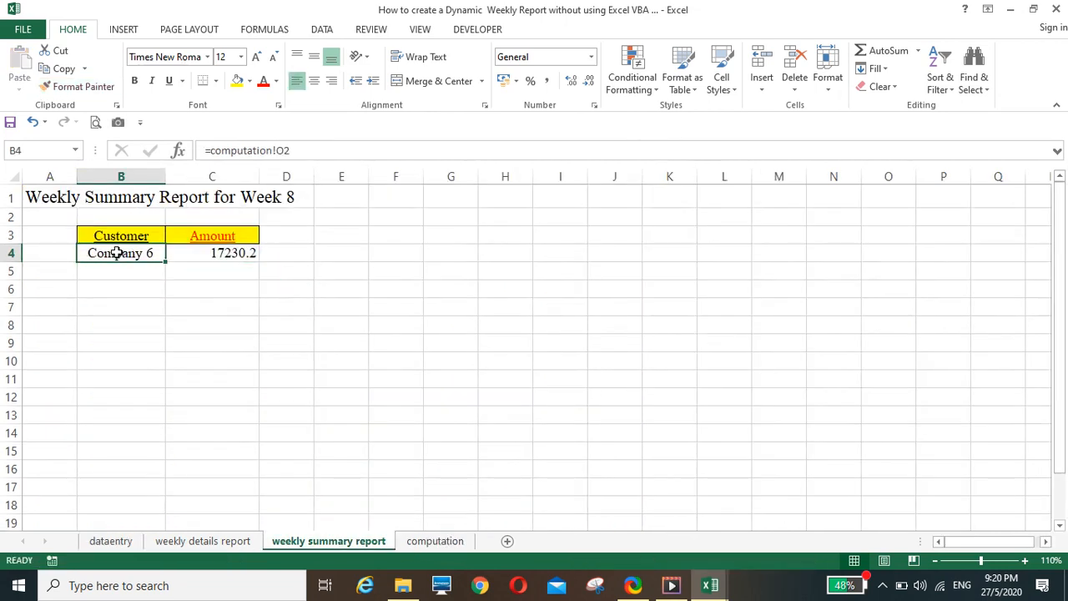
# Copy the formatting of amount cell H5 on the dataentry sheet onto C4 of the weekly summary report
pyautogui.click(110, 541)
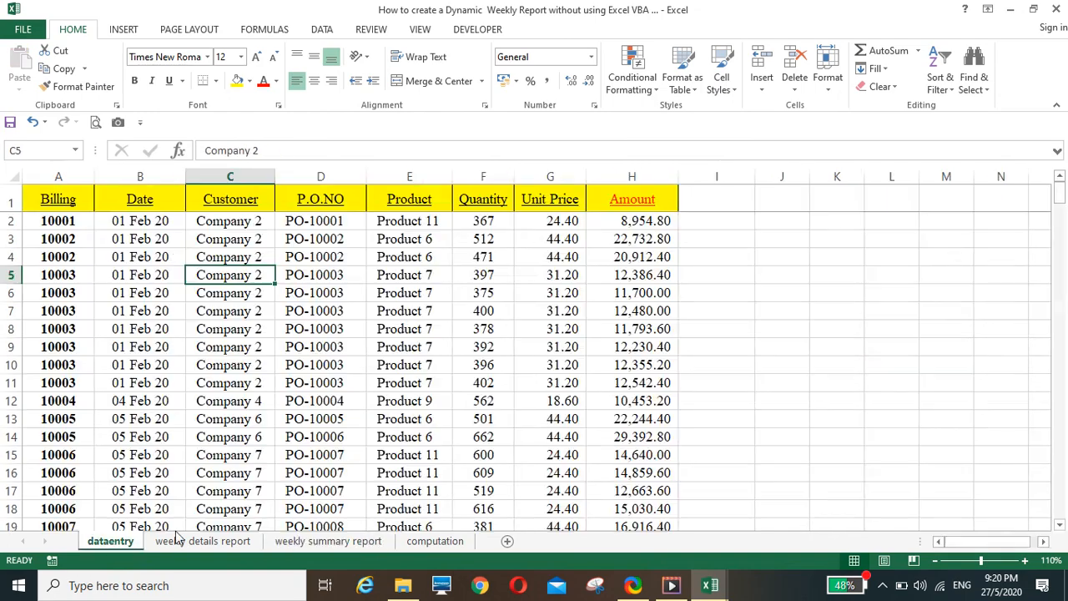
pyautogui.click(618, 259)
pyautogui.click(621, 278)
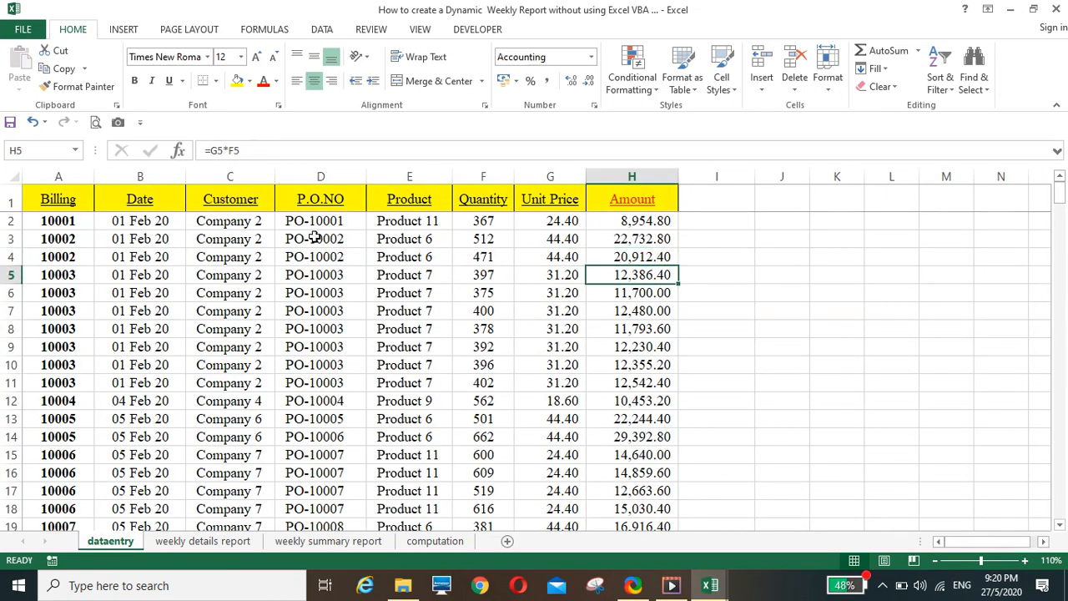
pyautogui.click(75, 86)
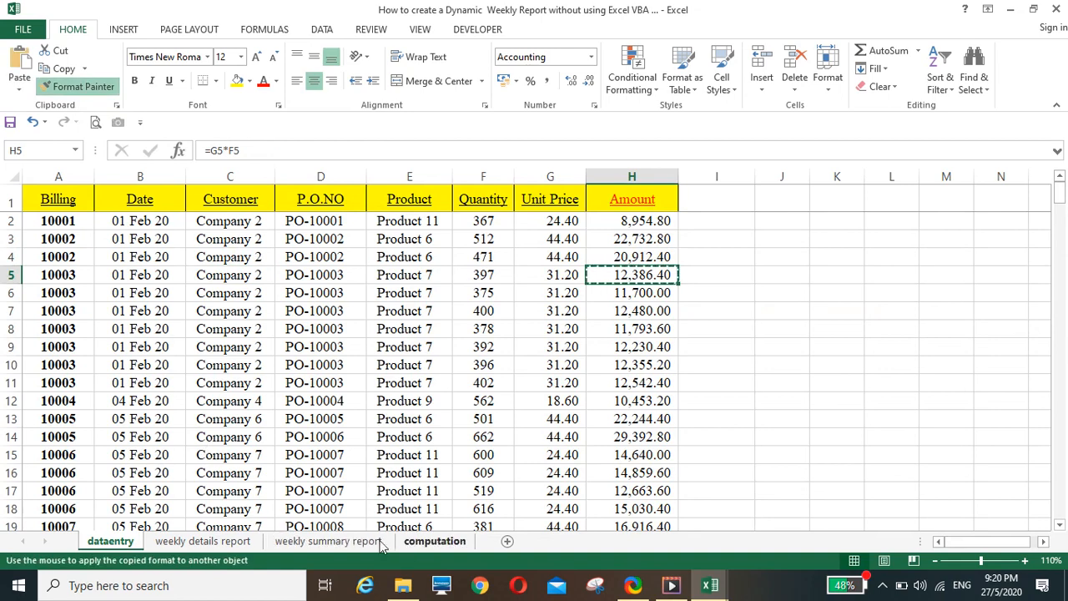
pyautogui.click(347, 541)
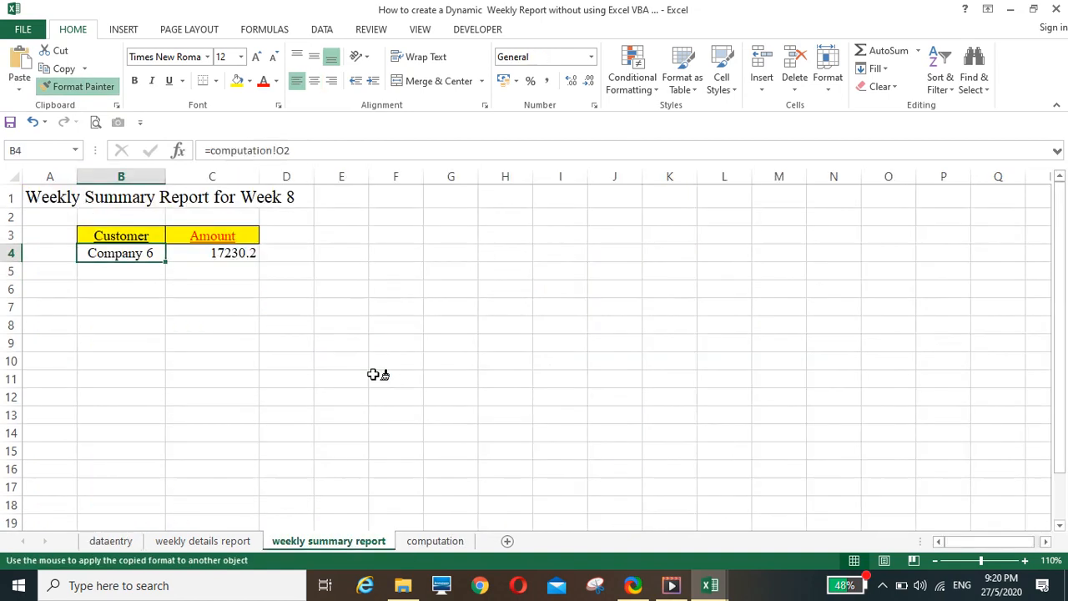
pyautogui.click(219, 252)
# Fill the B4:C4 customer and amount formulas down through row 21 of the weekly summary report
pyautogui.moveTo(141, 253); pyautogui.dragTo(232, 393)
pyautogui.scroll(2, 351, 370)
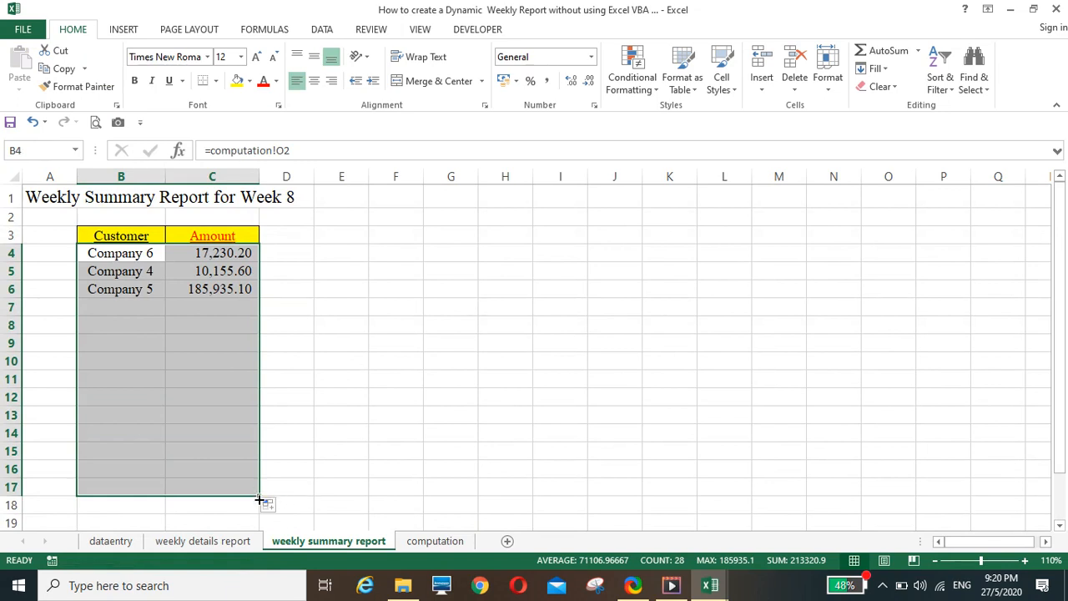
pyautogui.moveTo(260, 500); pyautogui.dragTo(339, 471)
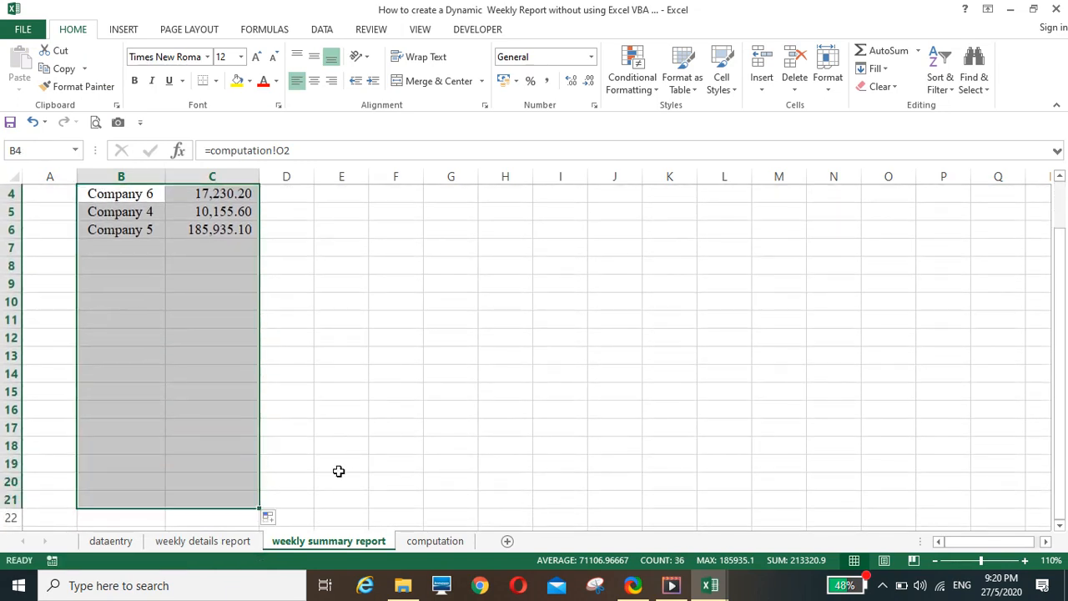
pyautogui.scroll(1, 372, 396)
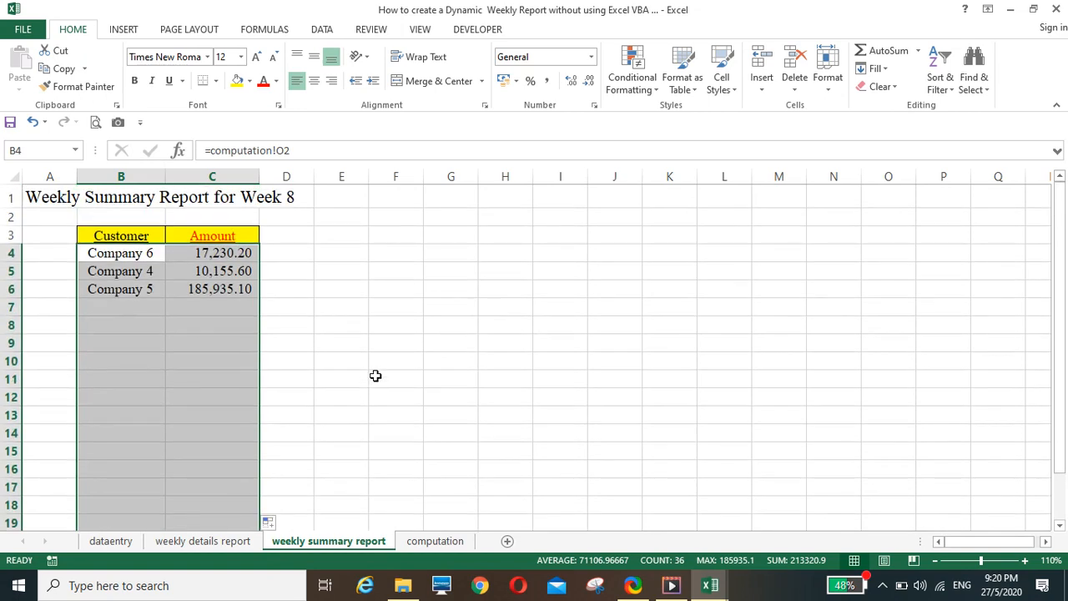
pyautogui.scroll(-3, 377, 372)
pyautogui.scroll(3, 381, 367)
pyautogui.click(454, 302)
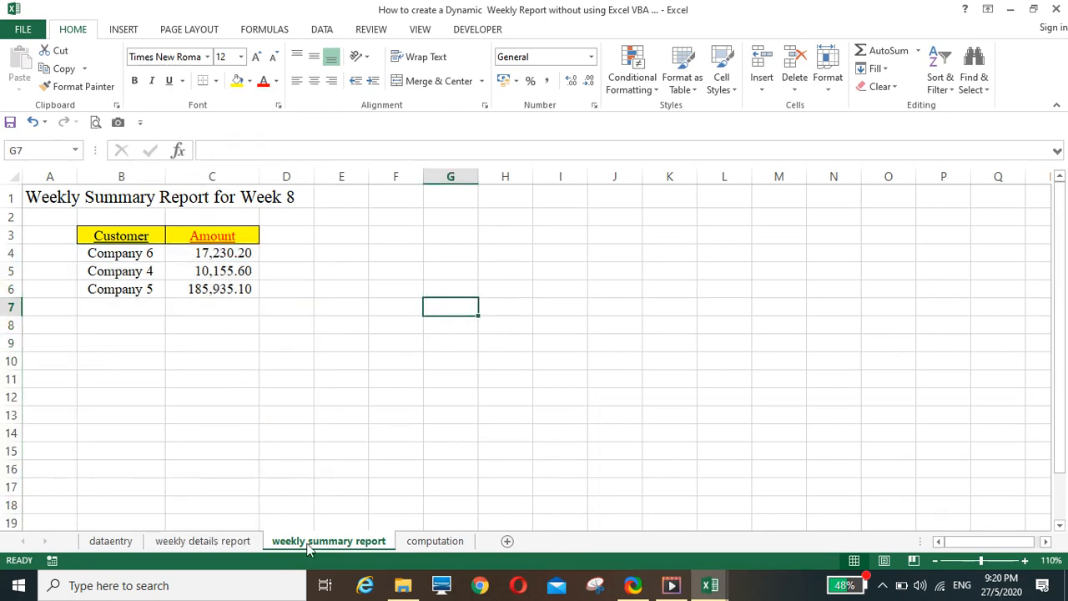
# Set the week in H1 of the weekly details report to 9 and check both the details and summary reports
pyautogui.click(229, 545)
pyautogui.click(656, 198)
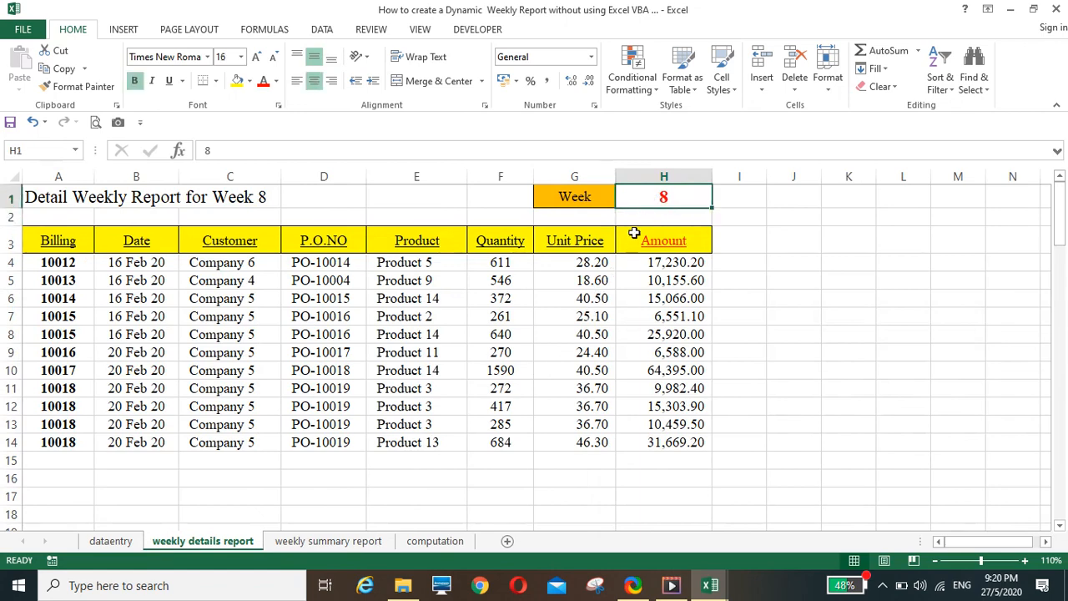
pyautogui.write('9')
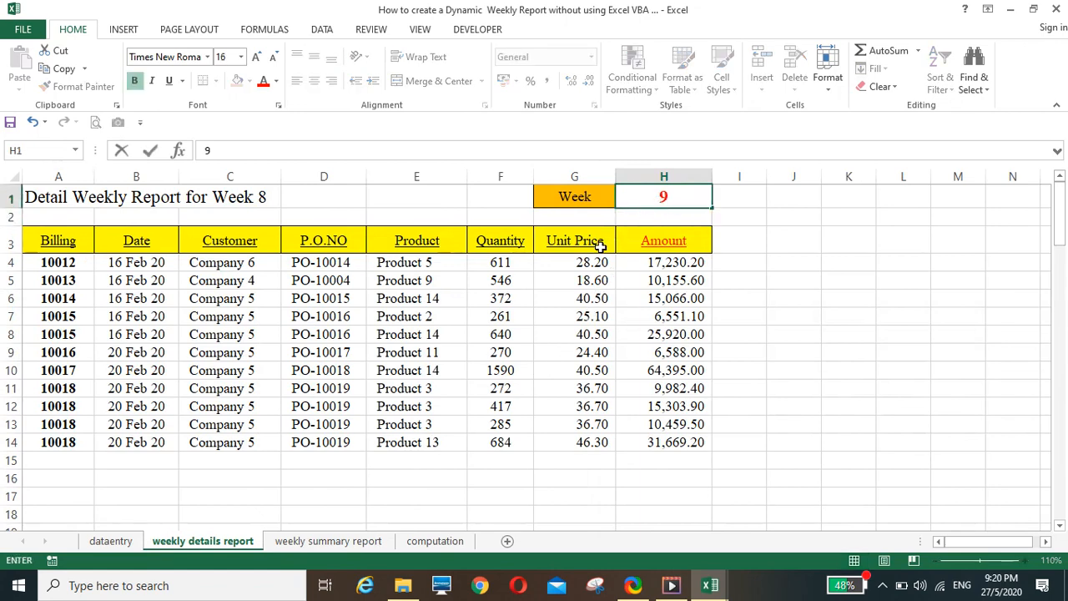
pyautogui.press('Return')
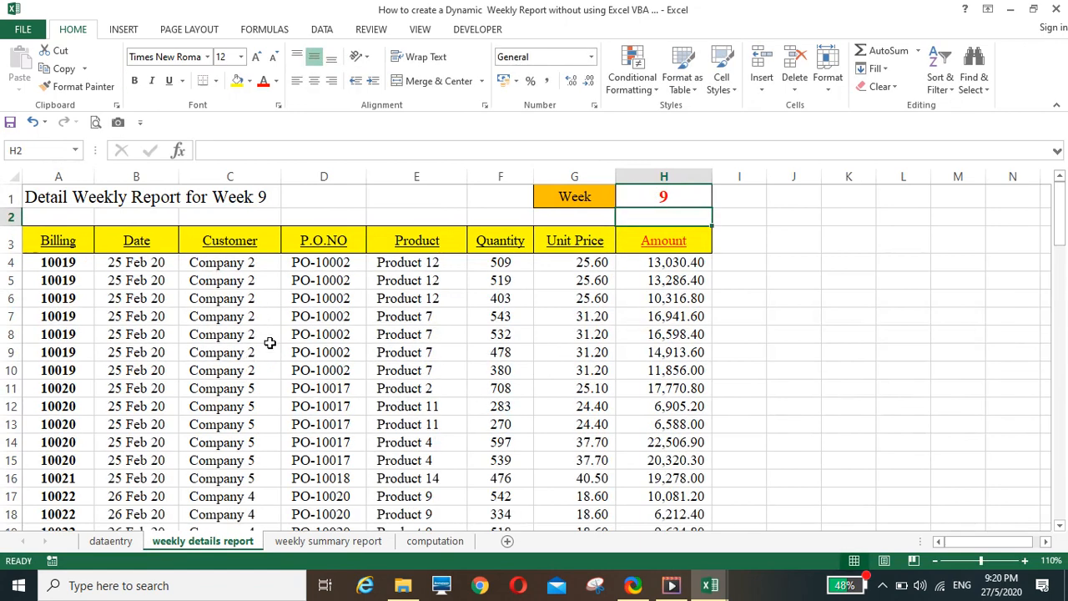
pyautogui.scroll(-3, 273, 341)
pyautogui.scroll(3, 272, 341)
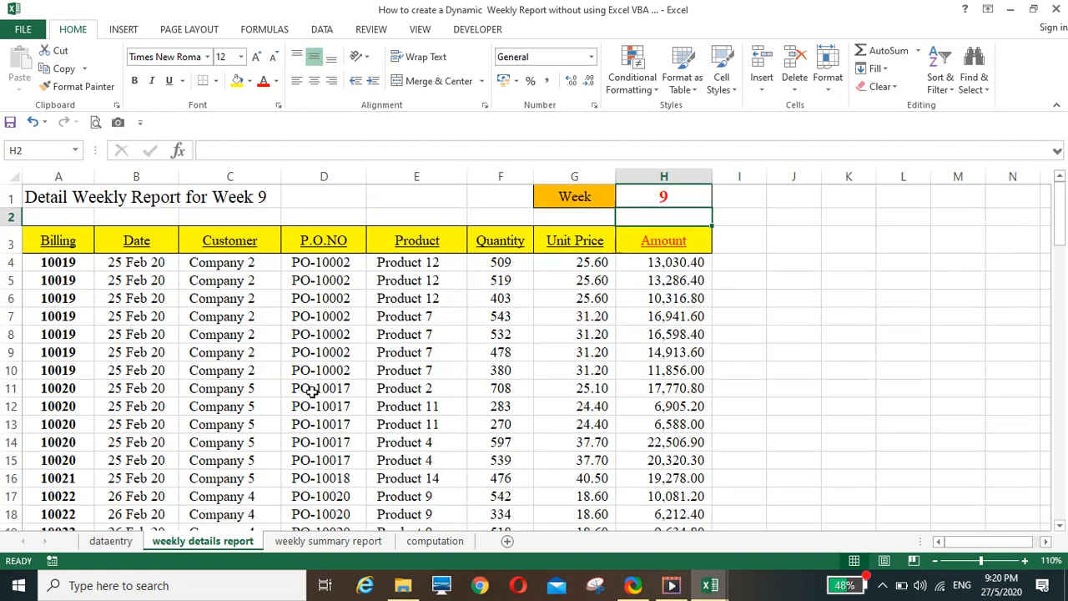
pyautogui.click(328, 541)
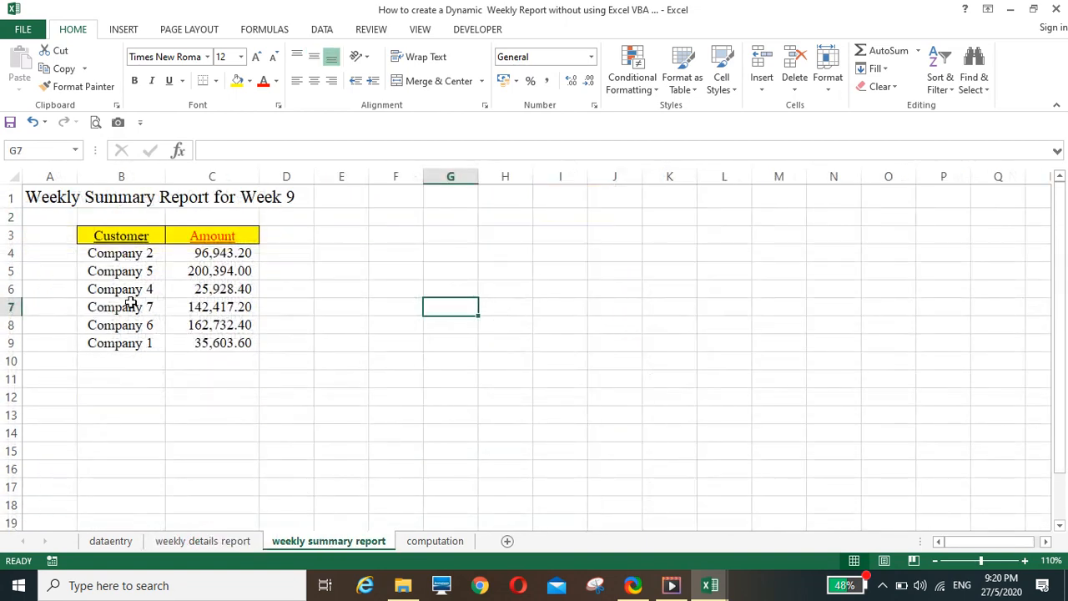
pyautogui.click(212, 542)
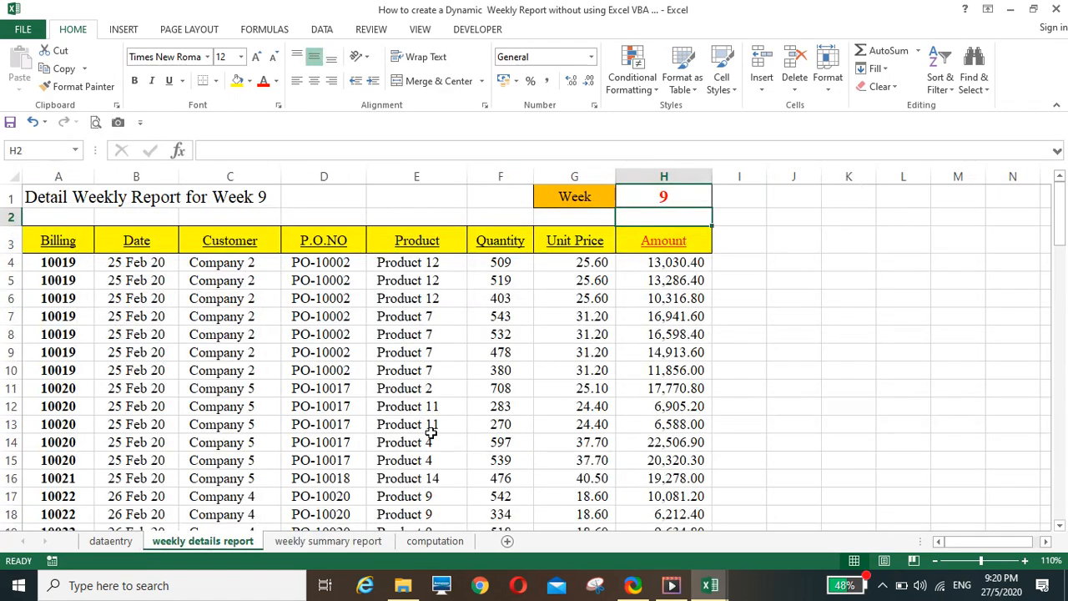
# Set the week in H1 of the weekly details report to 10 and check the weekly summary report
pyautogui.click(630, 202)
pyautogui.write('10')
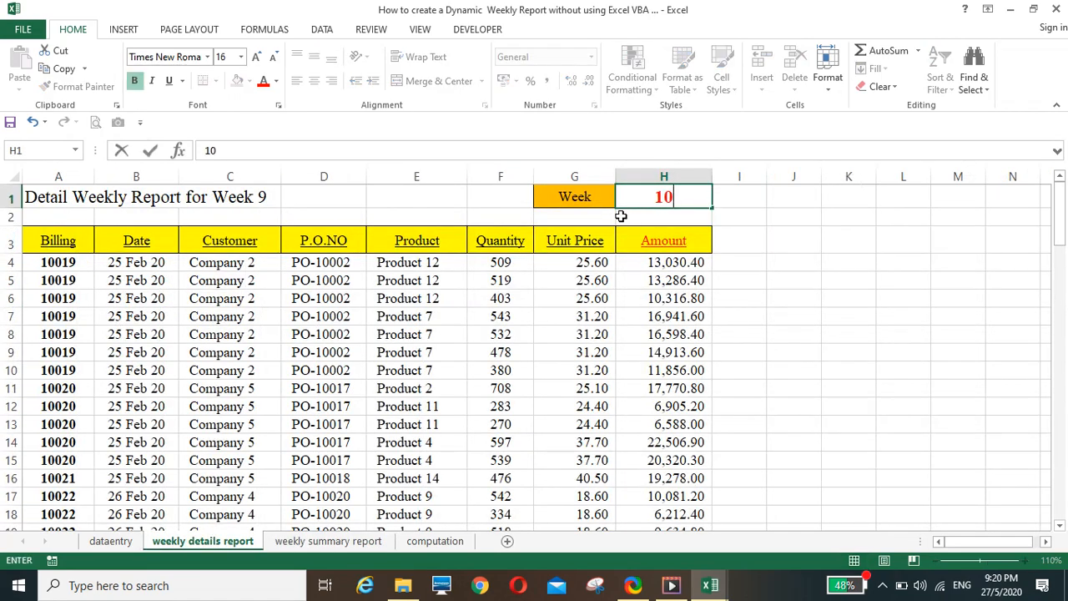
pyautogui.press('Return')
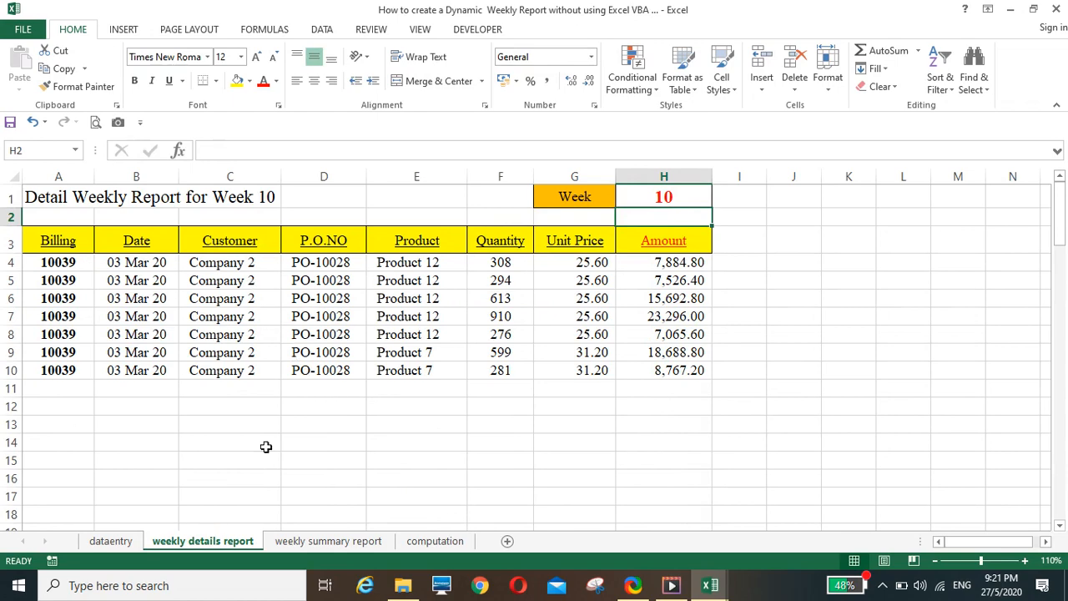
pyautogui.click(333, 543)
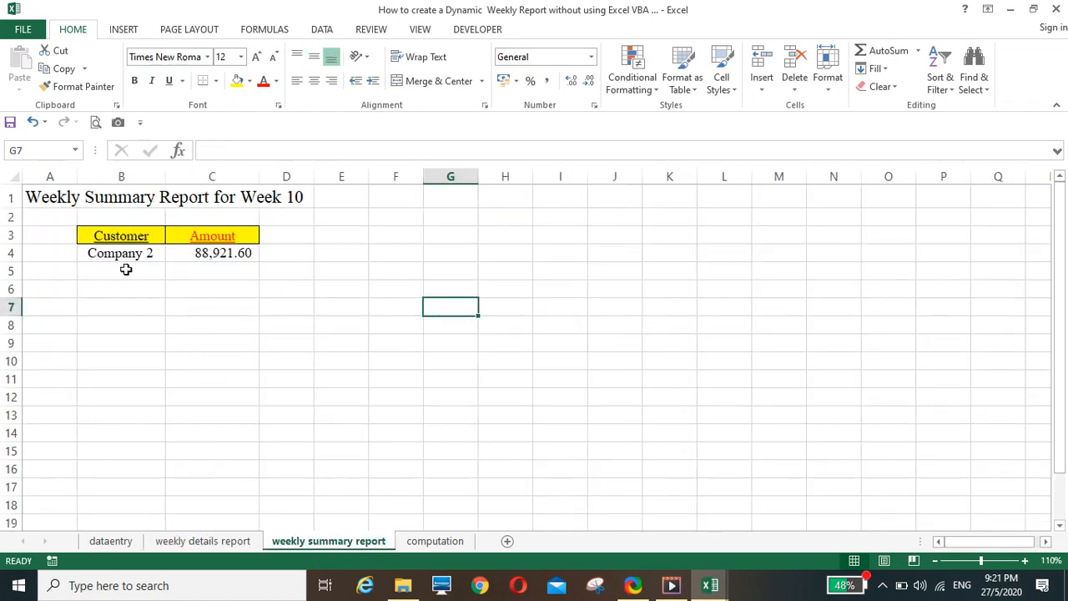
# Set the week in H1 of the weekly details report to 11 and check the resulting weekly summary report
pyautogui.click(216, 543)
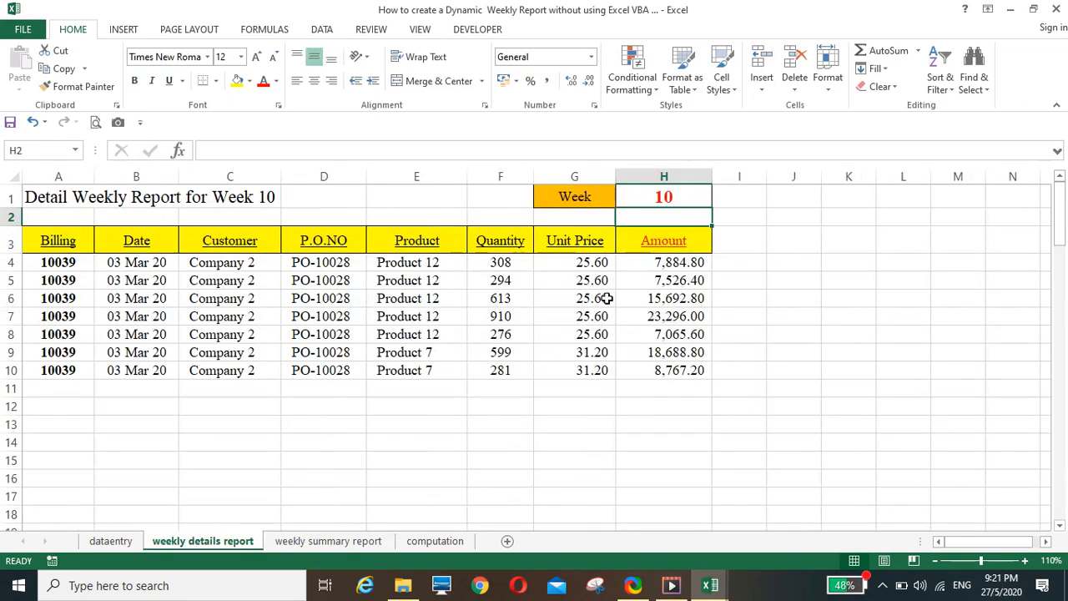
pyautogui.click(649, 196)
pyautogui.write('11')
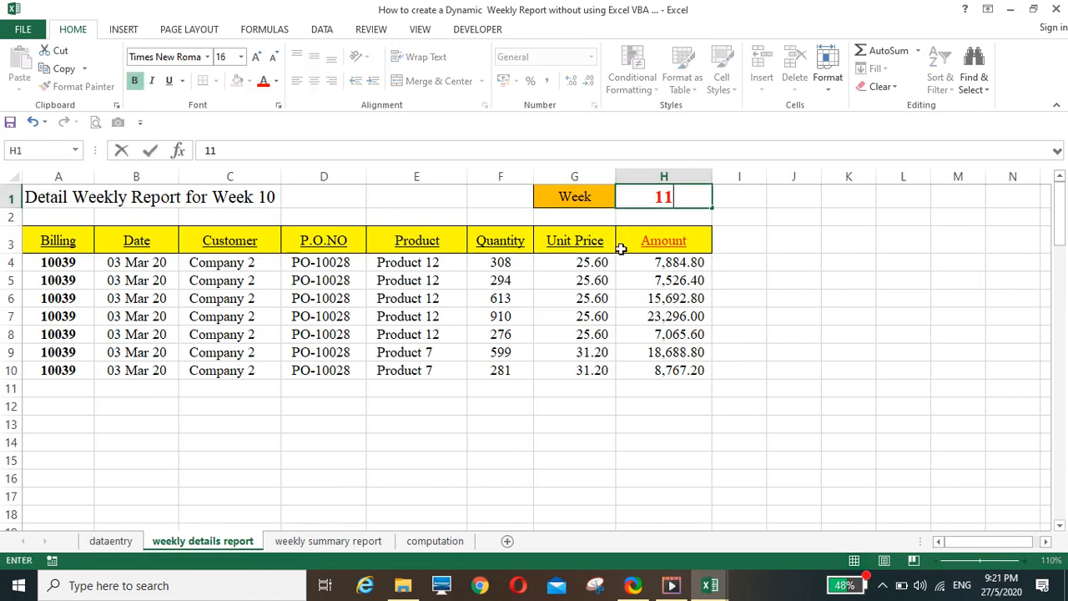
pyautogui.press('Return')
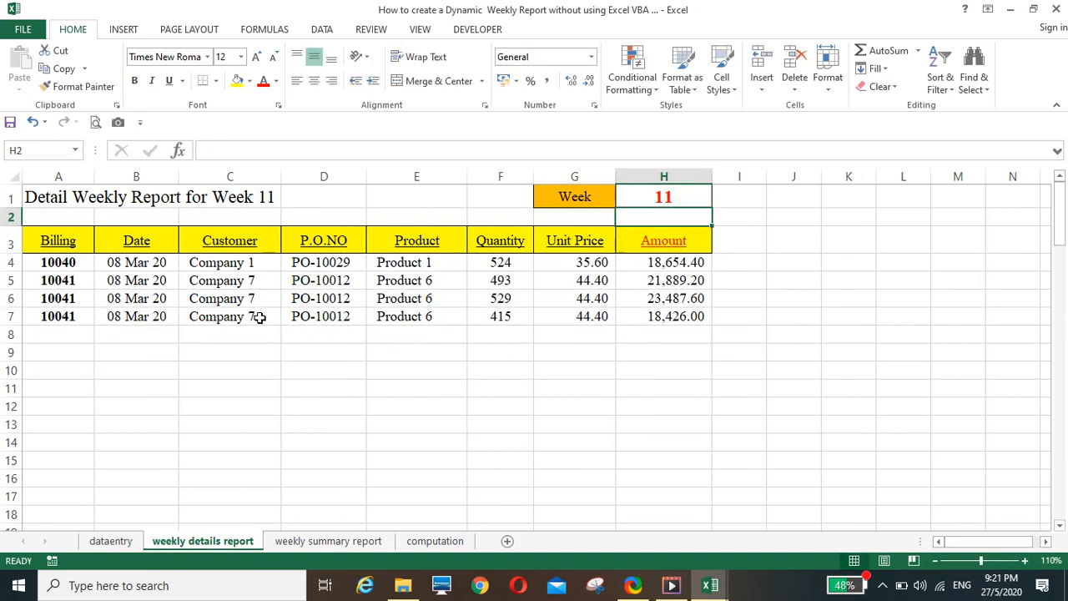
pyautogui.click(329, 541)
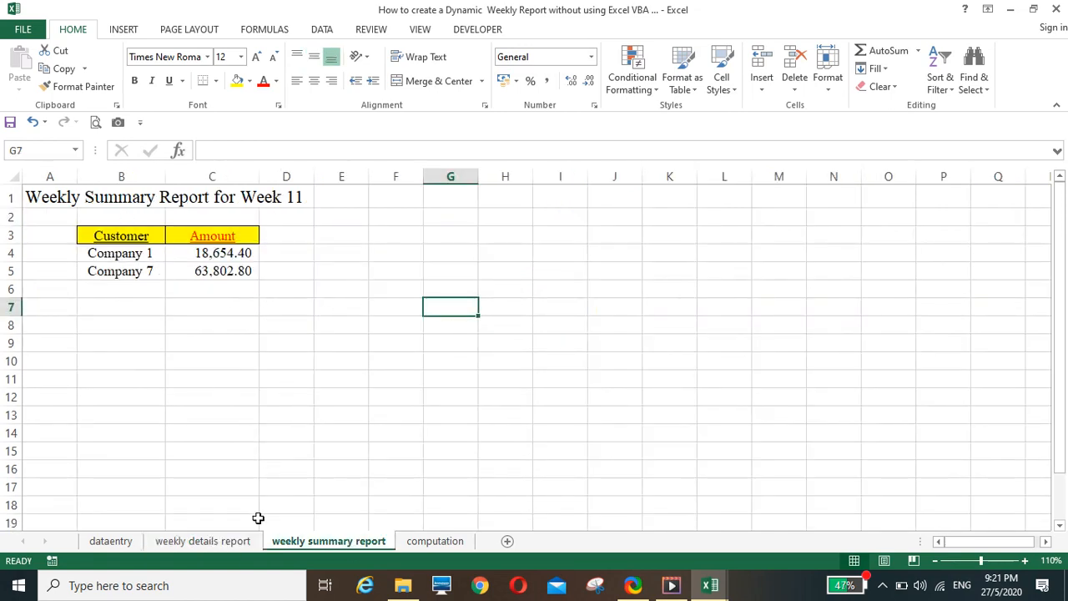
# Set the week in H1 of the weekly details report to 12 and review the customer totals in the summary report
pyautogui.click(203, 541)
pyautogui.click(648, 197)
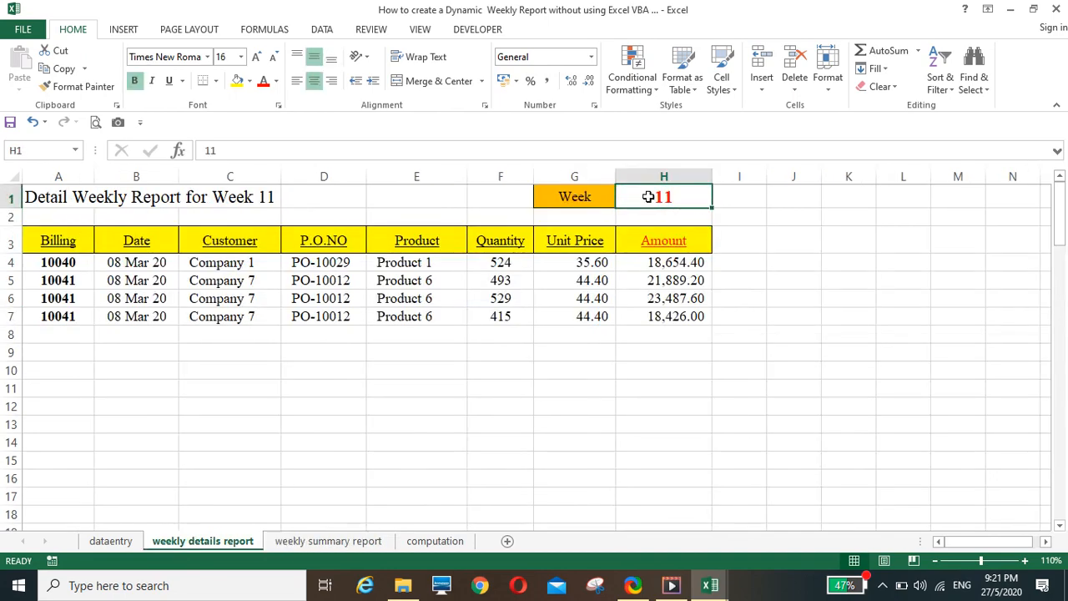
pyautogui.write('12')
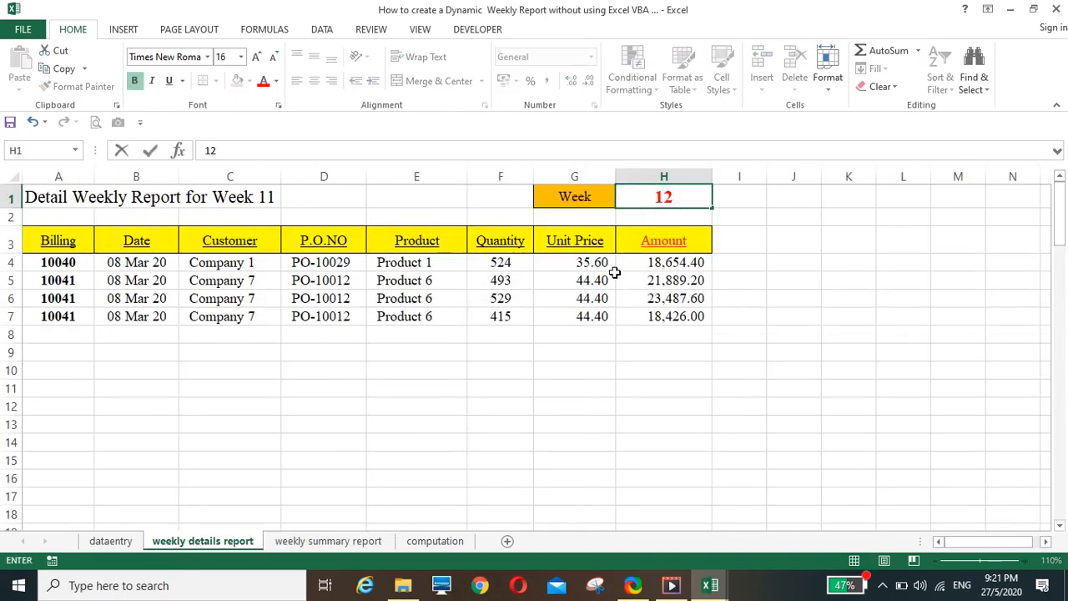
pyautogui.press('Return')
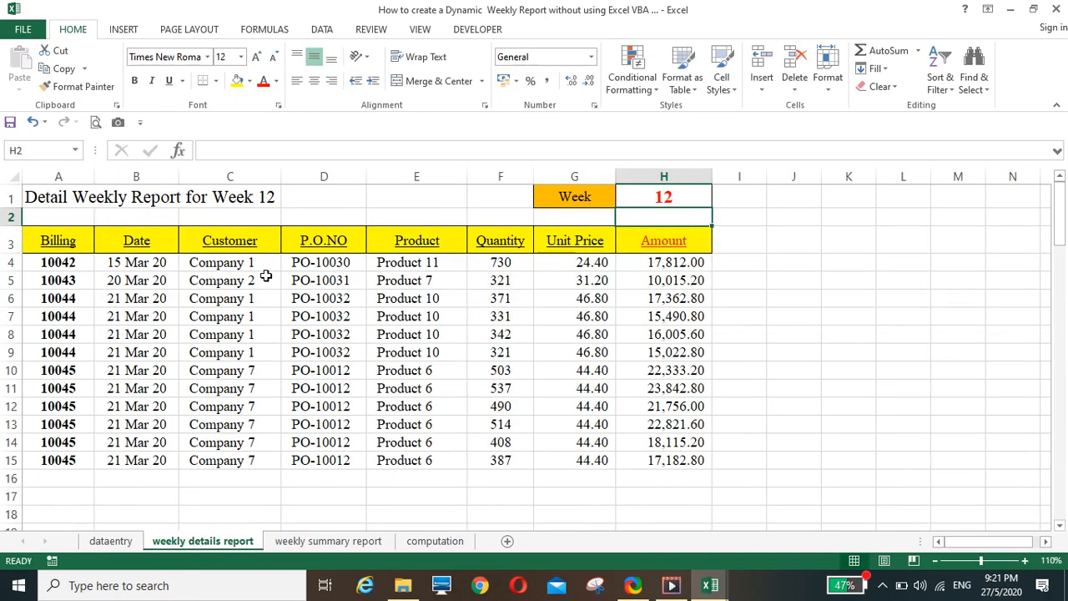
pyautogui.click(330, 541)
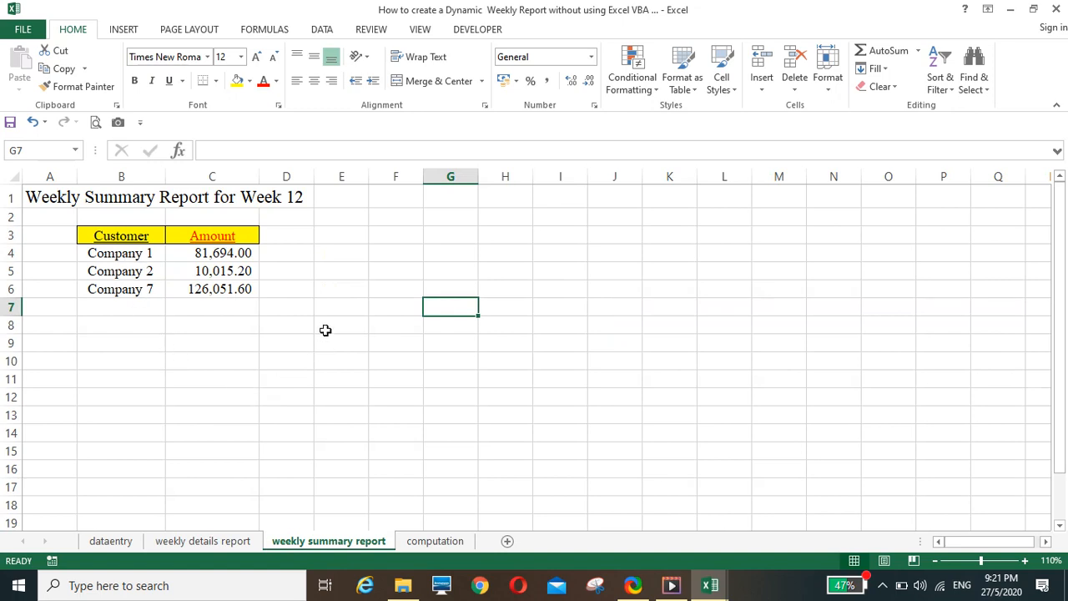
pyautogui.click(343, 385)
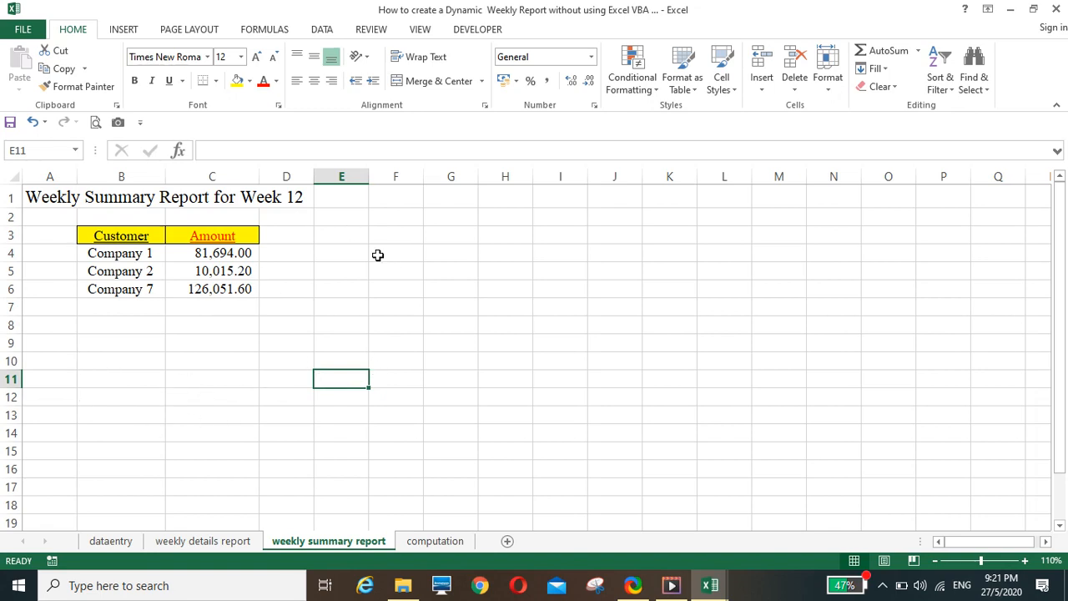
# Protect the weekly summary report sheet without a password, allowing only selection of locked and unlocked cells
pyautogui.click(372, 29)
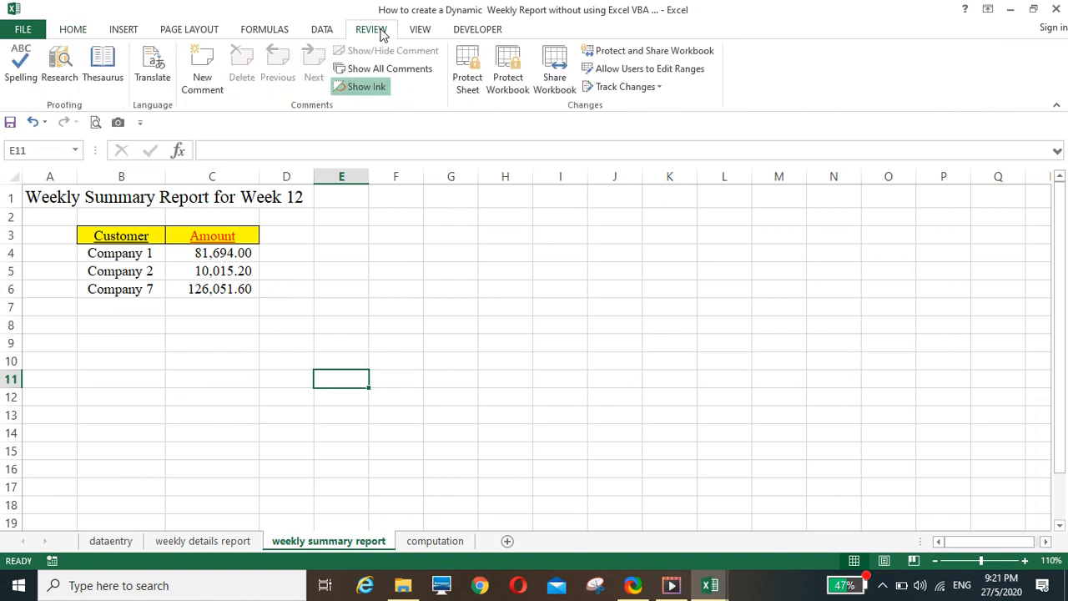
pyautogui.click(455, 86)
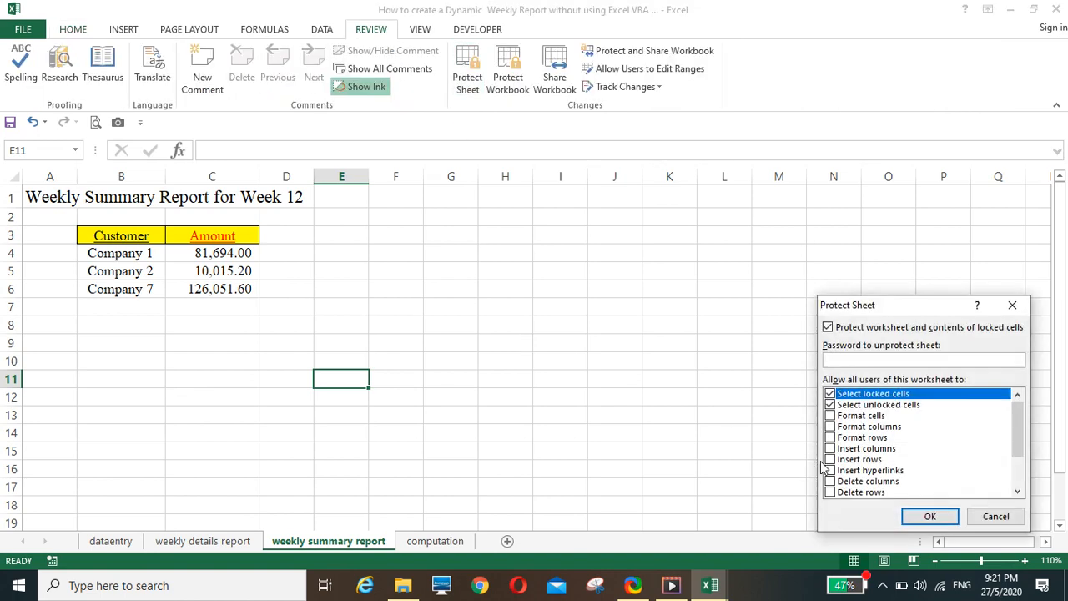
pyautogui.click(929, 515)
pyautogui.click(461, 369)
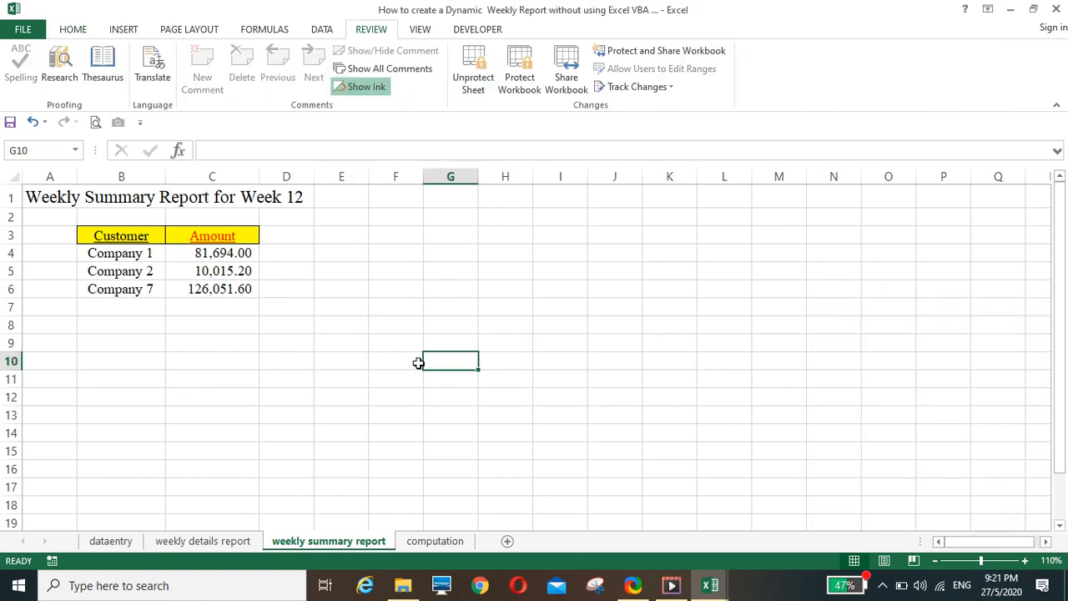
pyautogui.click(230, 377)
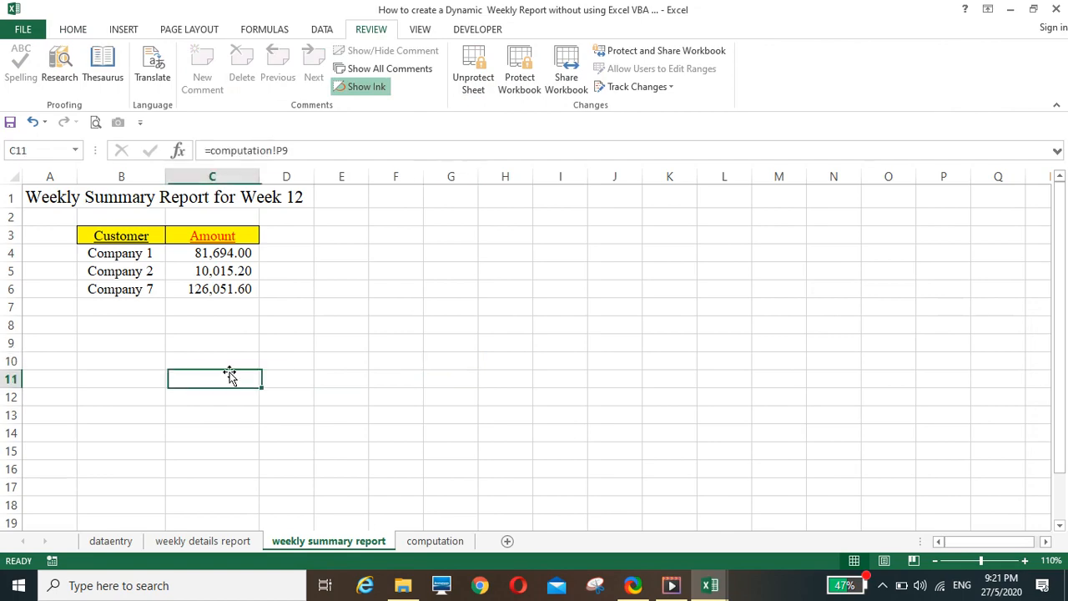
# Add week cell H1 of the weekly details report as a user-editable range named Range1, without a password
pyautogui.click(211, 541)
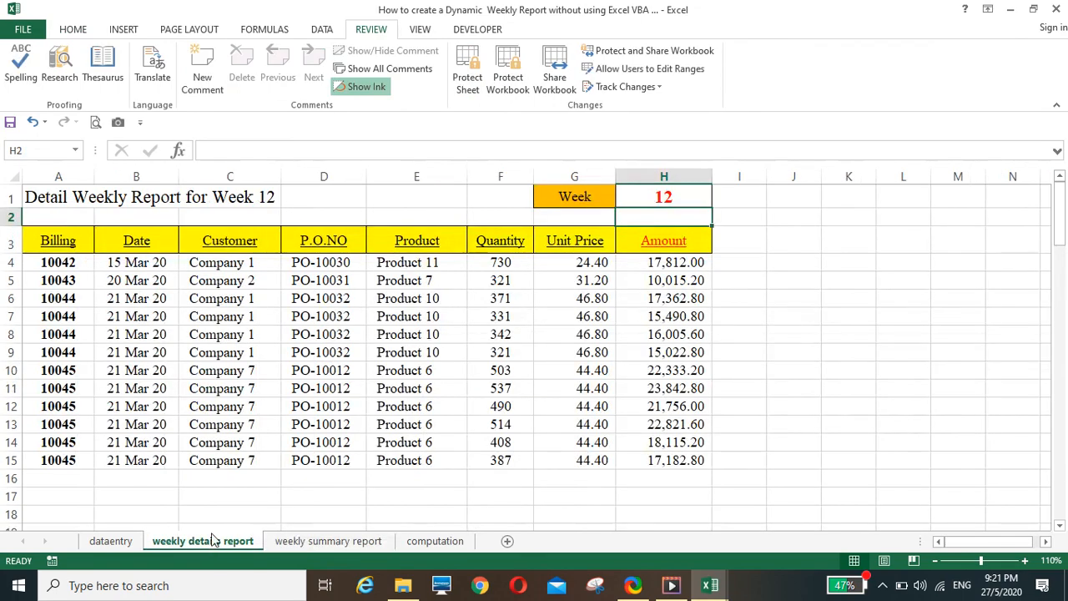
pyautogui.click(653, 193)
pyautogui.click(626, 68)
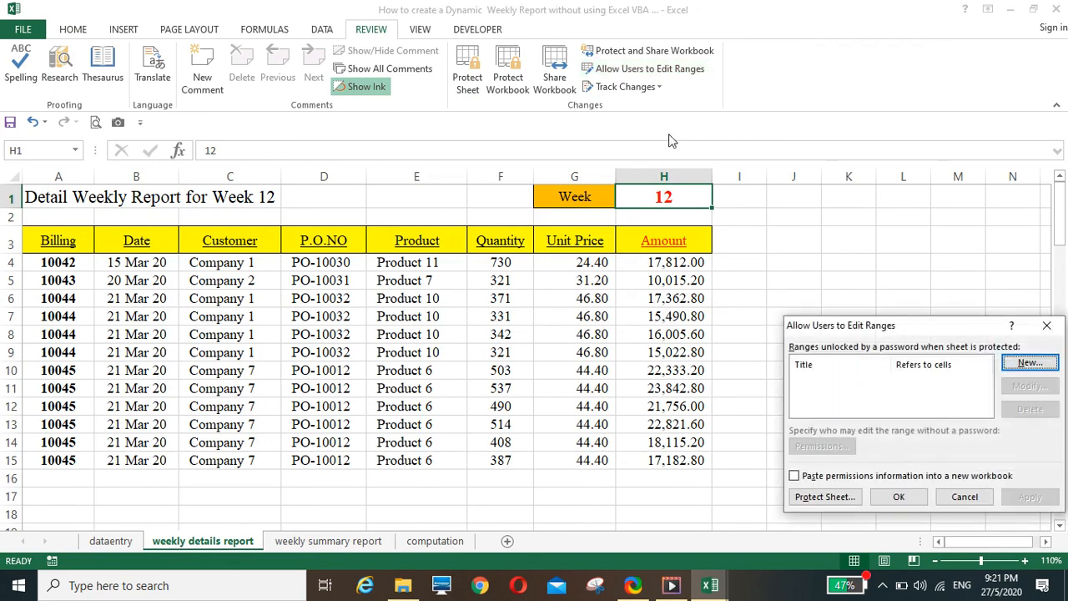
pyautogui.click(1030, 362)
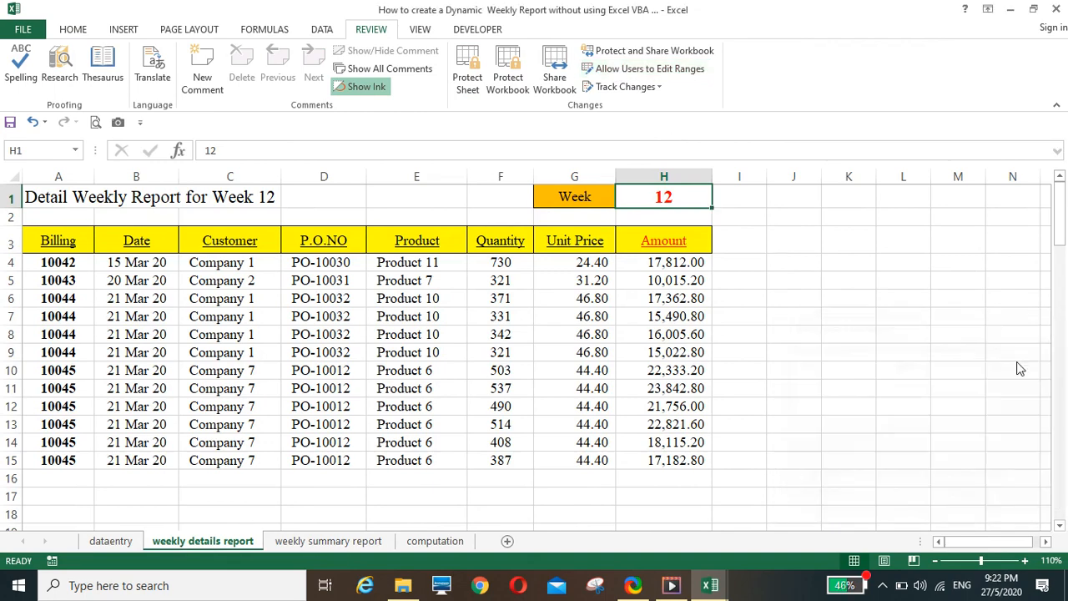
pyautogui.click(942, 474)
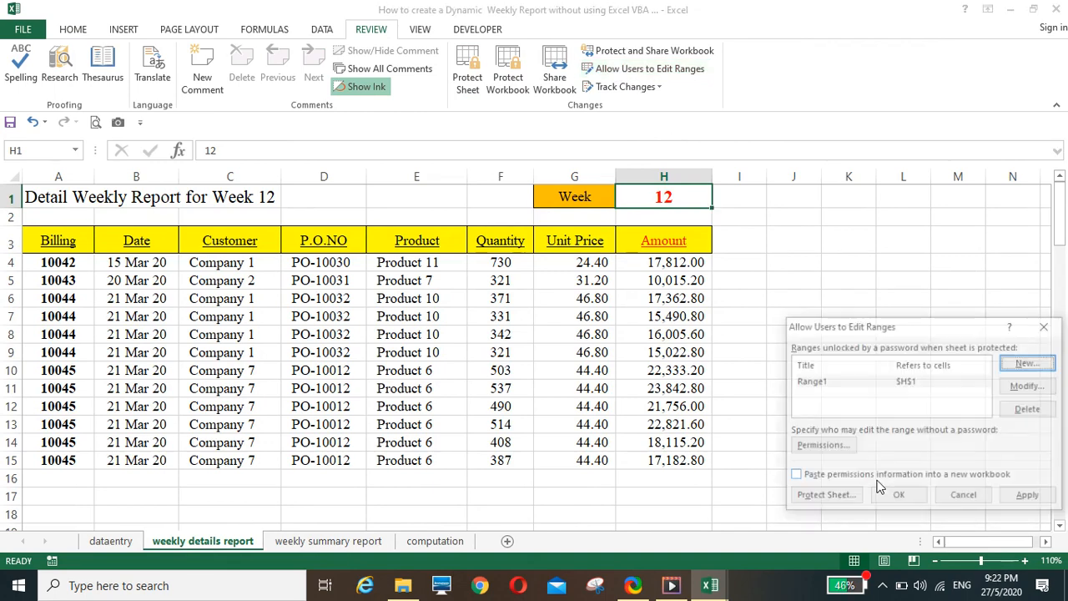
pyautogui.click(887, 497)
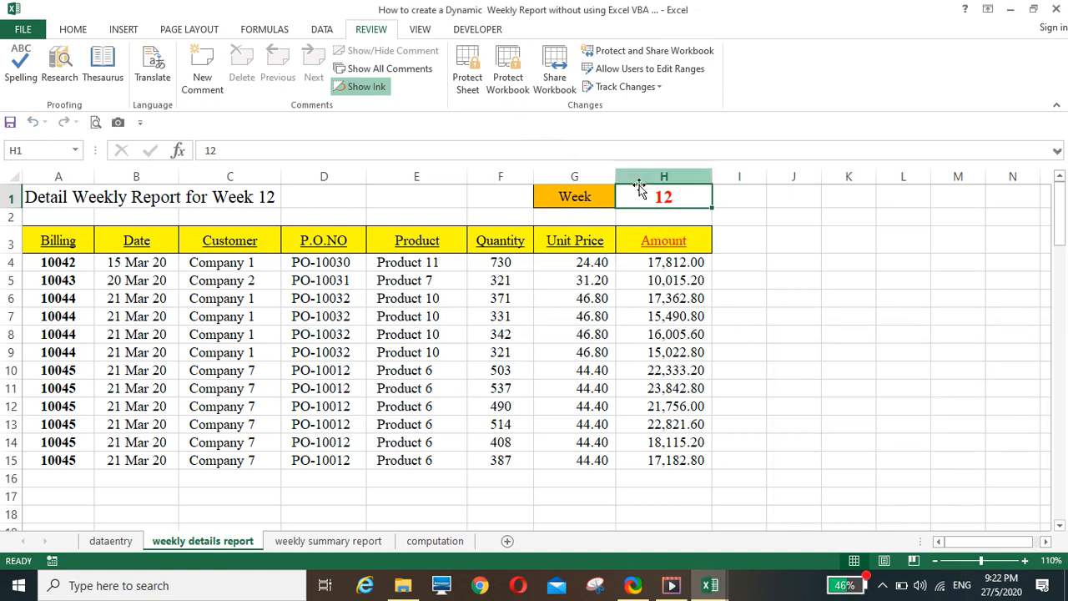
# Protect the weekly details report sheet without a password, allowing only selection of locked and unlocked cells
pyautogui.click(467, 73)
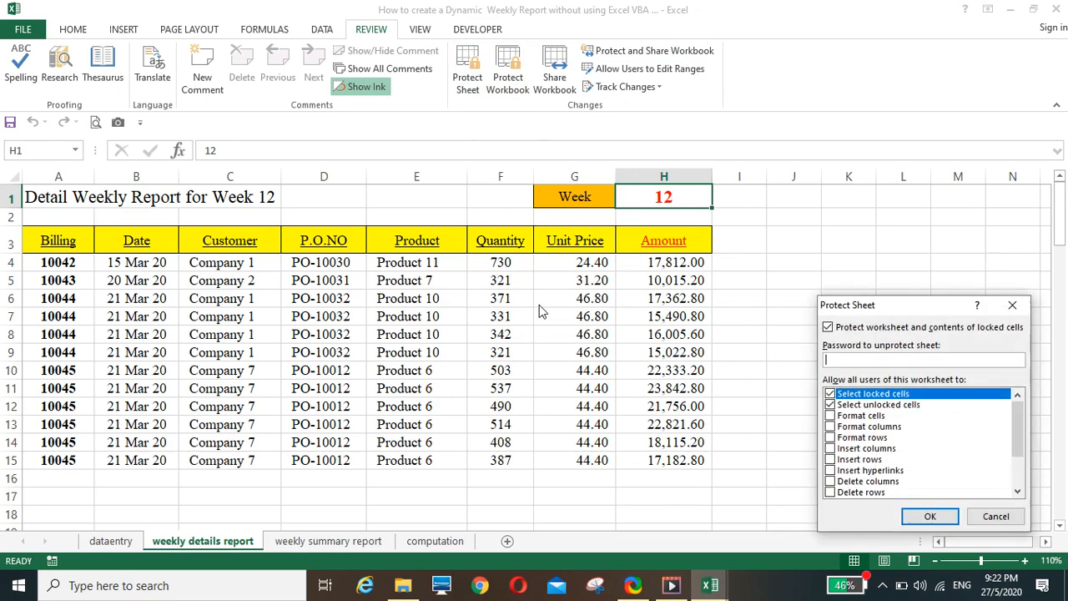
pyautogui.click(913, 518)
pyautogui.click(771, 367)
# Test the weekly details report's protection by trying to edit locked cells D11 and F6
pyautogui.click(274, 341)
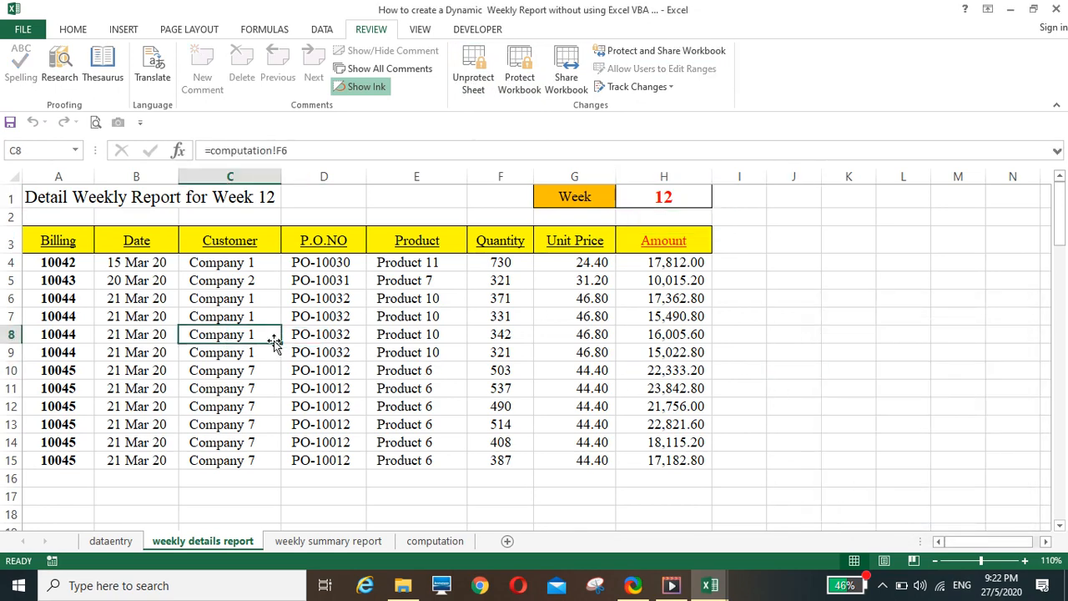
pyautogui.press('Down')
pyautogui.doubleClick(346, 389)
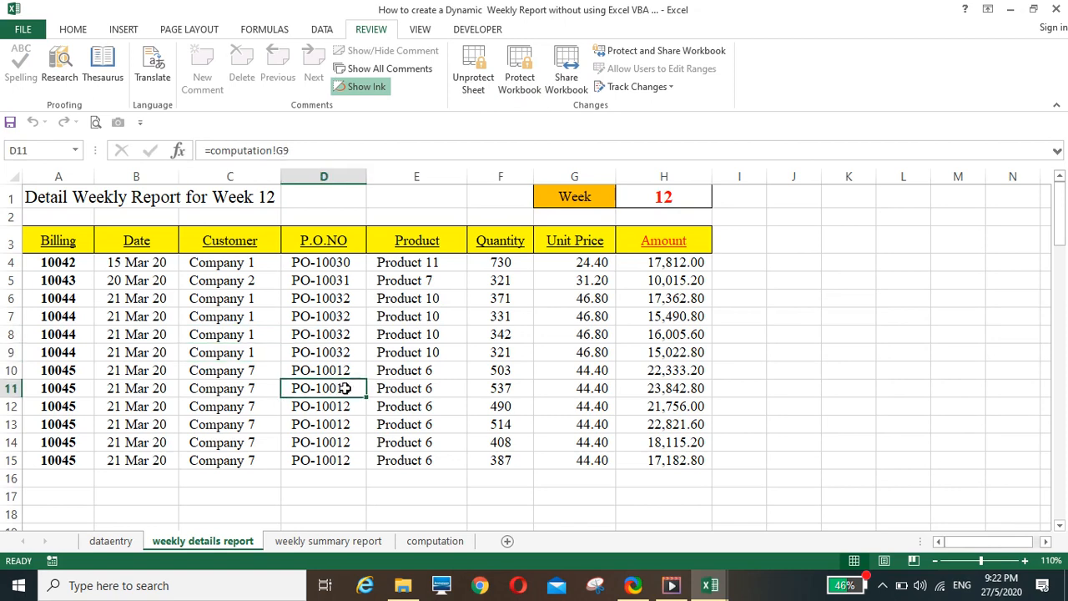
pyautogui.click(537, 336)
pyautogui.click(504, 303)
pyautogui.doubleClick(504, 305)
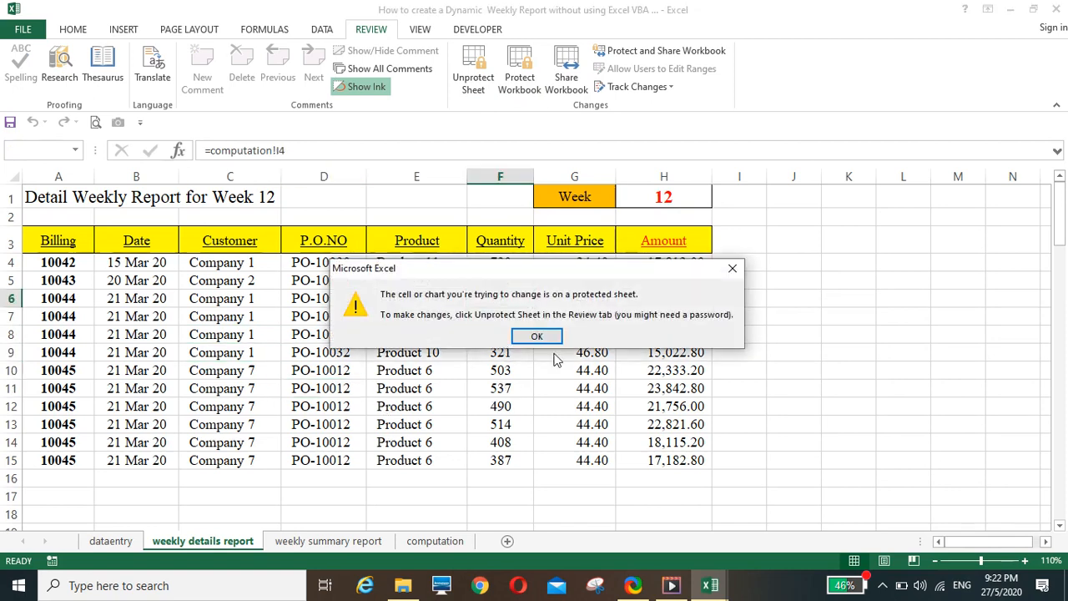
pyautogui.click(531, 338)
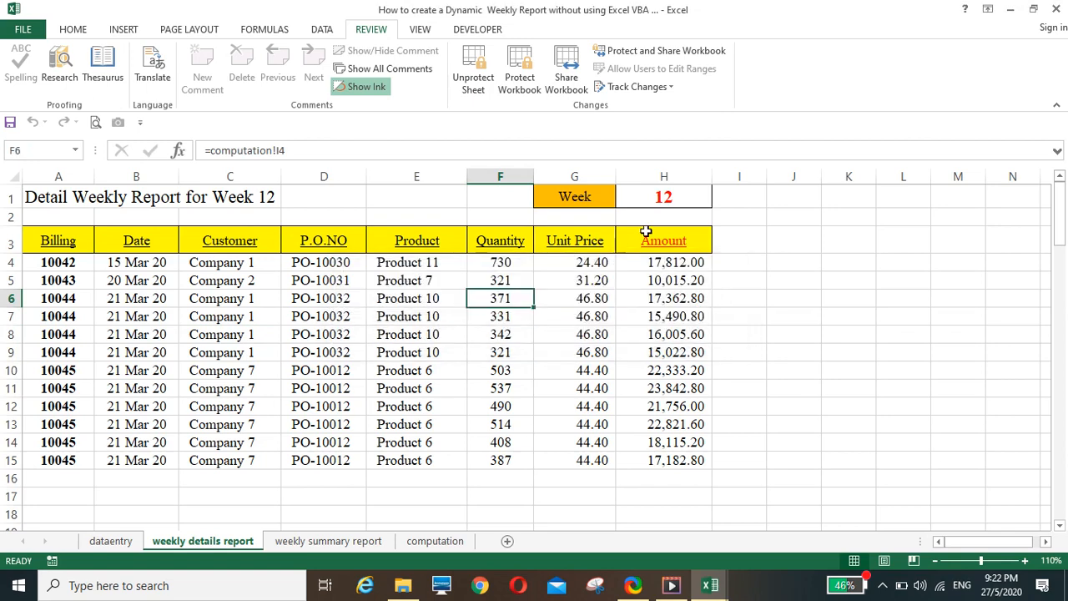
# Set the week in H1 of the protected weekly details report to 13 and check the details and summary reports
pyautogui.write('13')
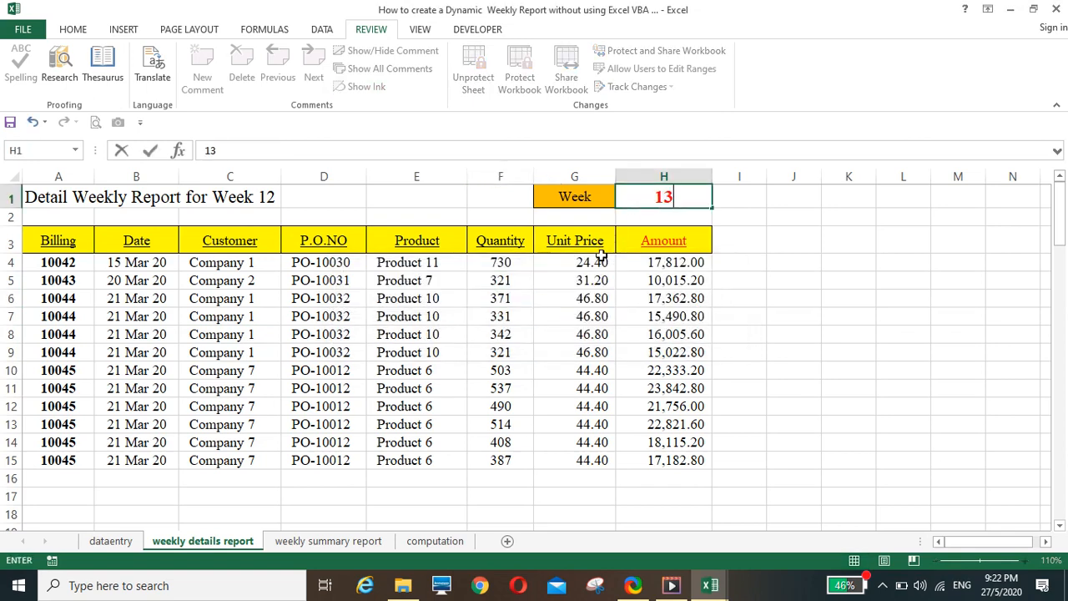
pyautogui.press('Return')
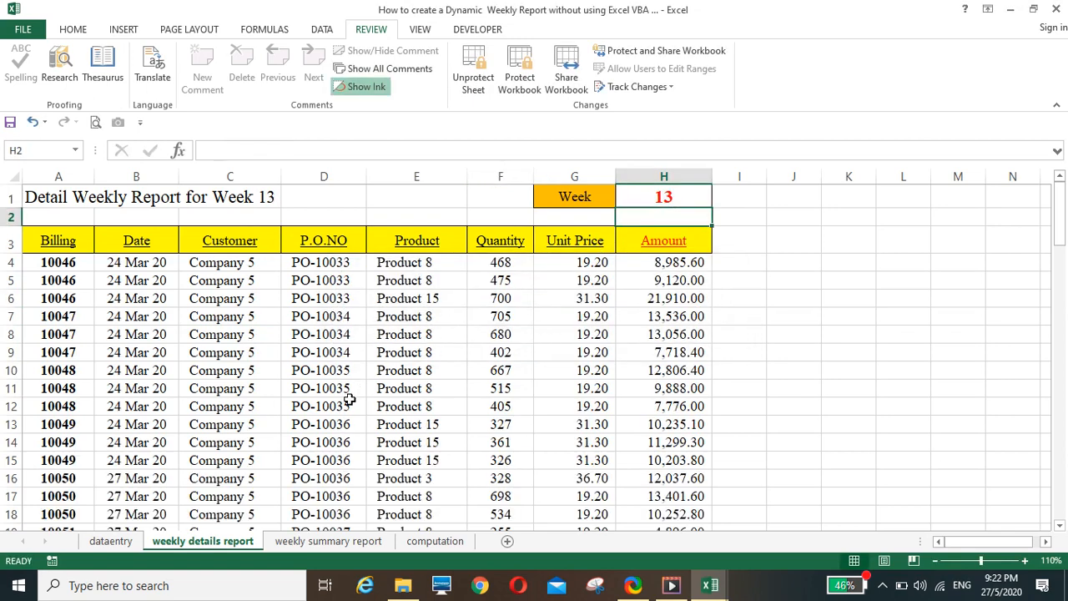
pyautogui.scroll(-3, 349, 402)
pyautogui.scroll(3, 350, 403)
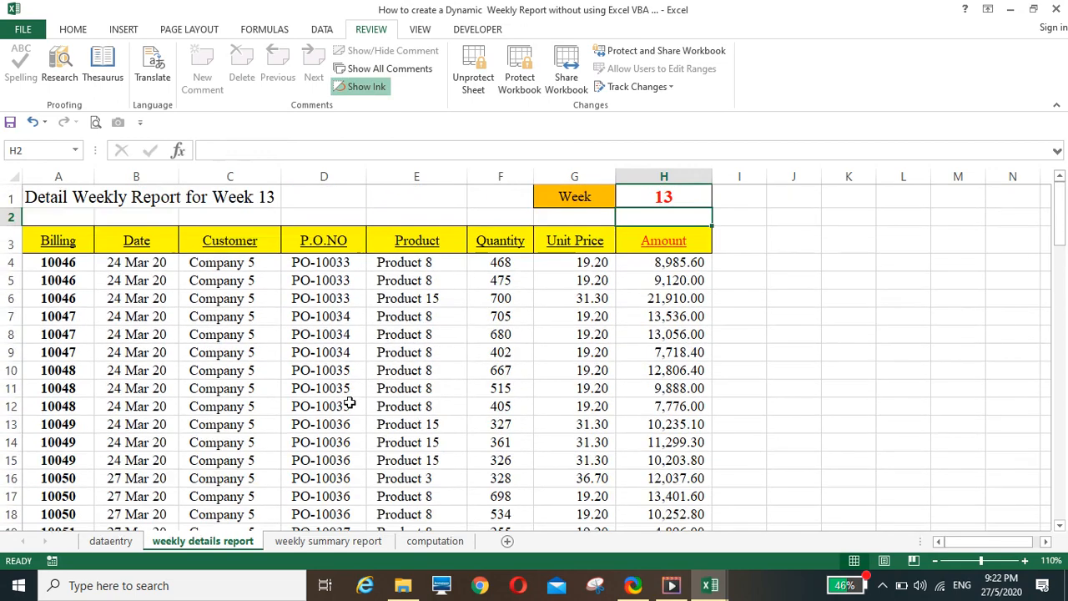
pyautogui.click(334, 541)
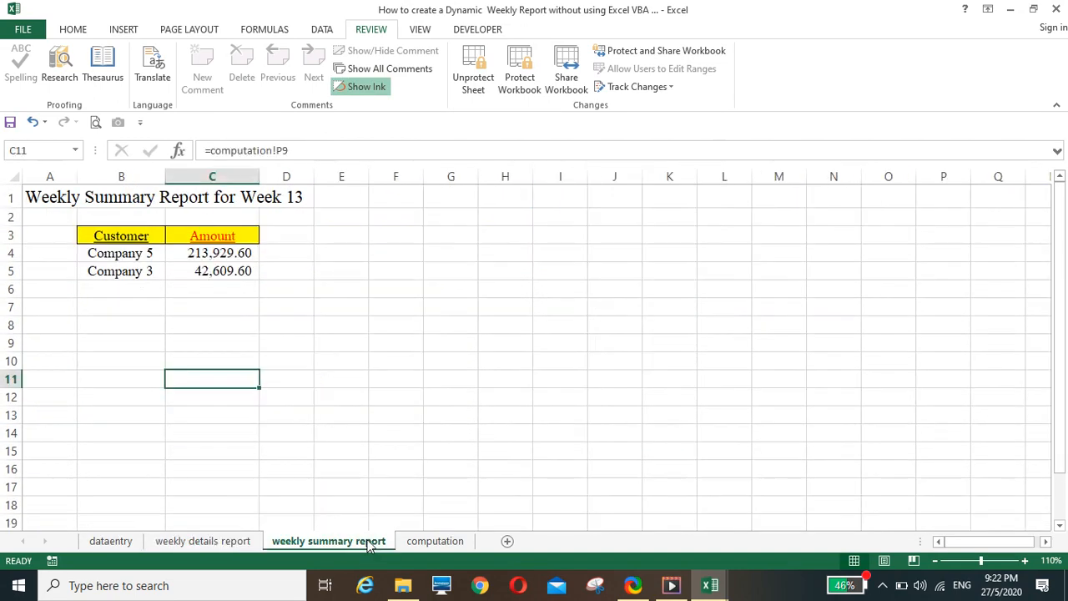
# Test the weekly summary report's protection by trying to delete the contents of cells C8 and C3
pyautogui.click(254, 322)
pyautogui.press('Delete')
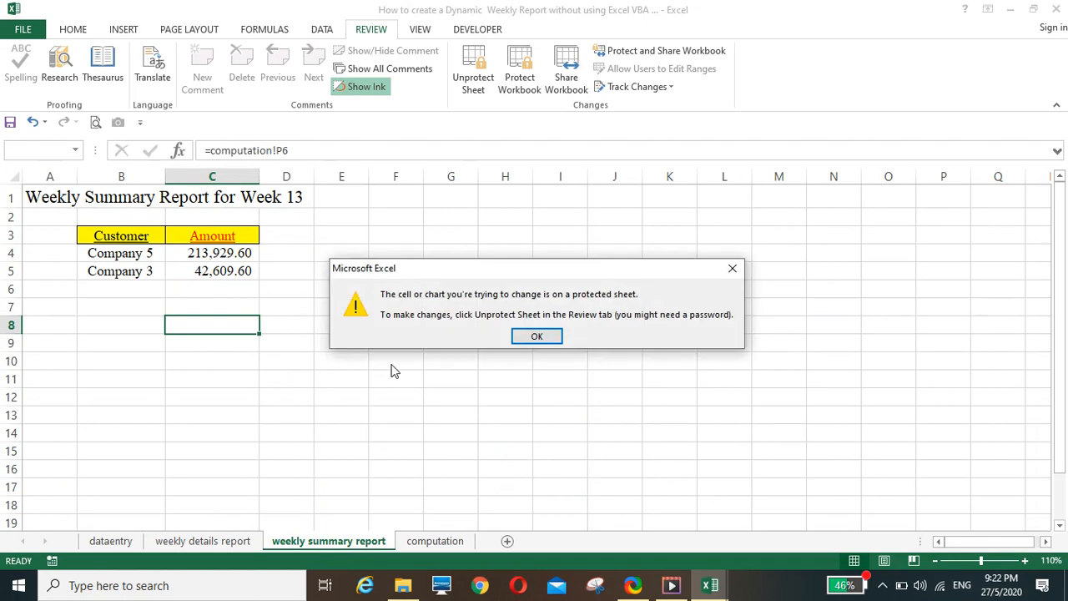
pyautogui.click(537, 335)
pyautogui.click(227, 242)
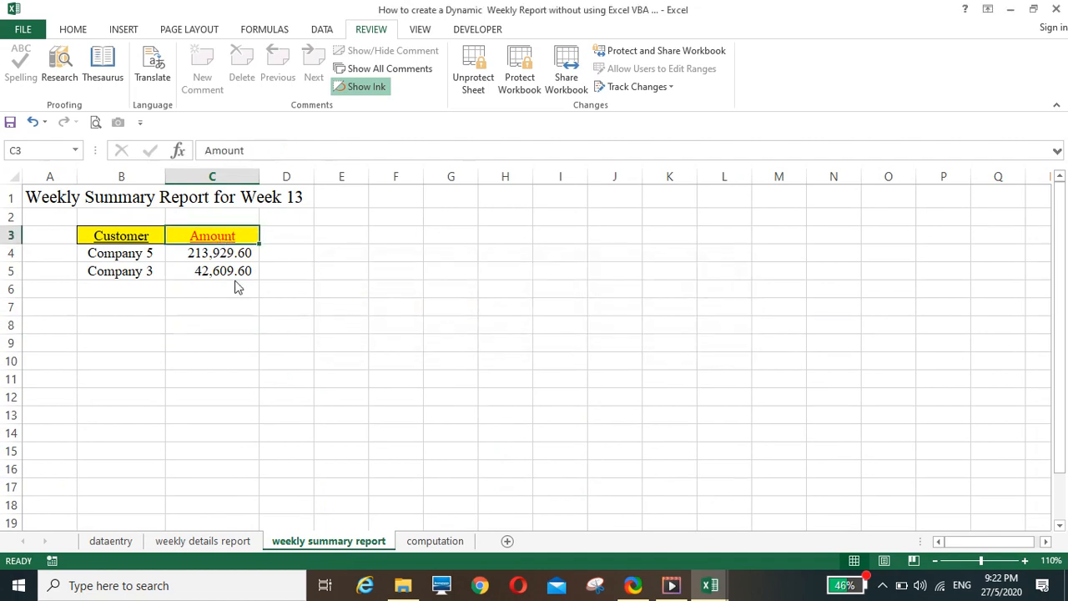
pyautogui.press('Delete')
pyautogui.click(537, 337)
pyautogui.click(203, 541)
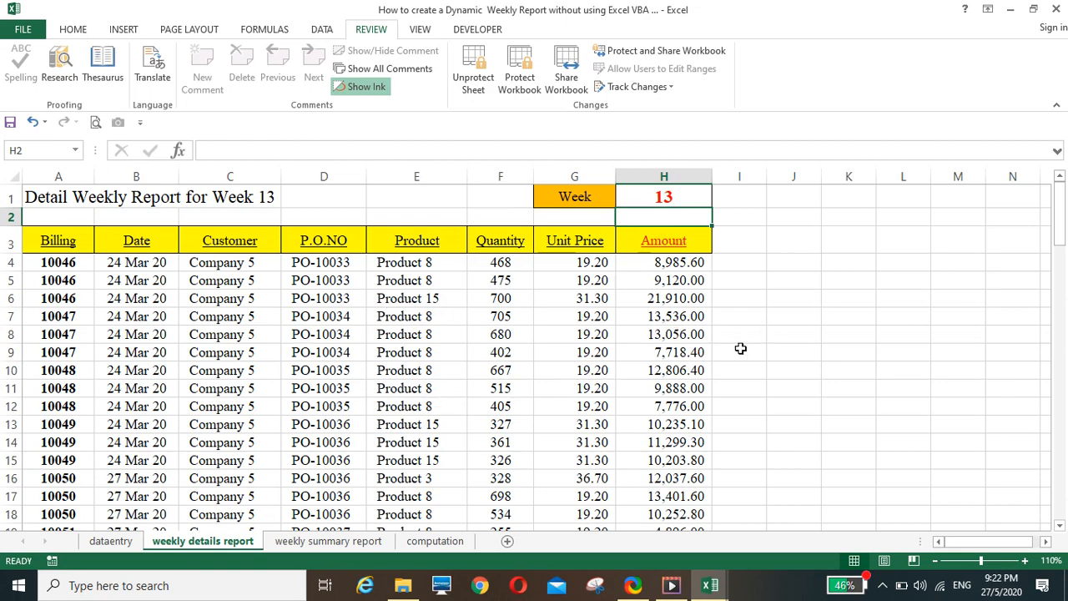
pyautogui.click(791, 339)
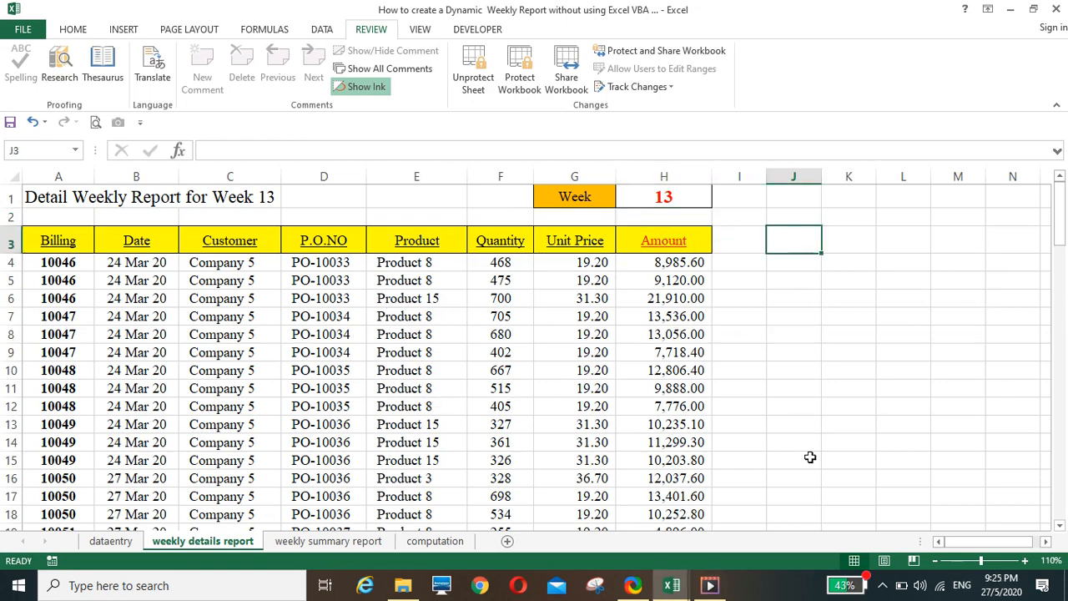
pyautogui.click(710, 585)
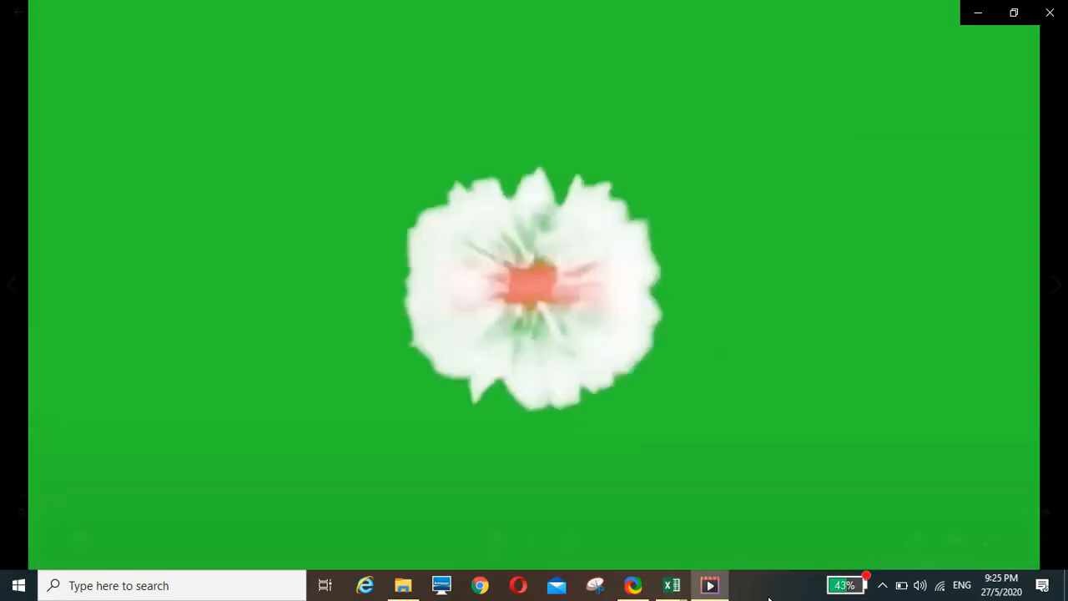